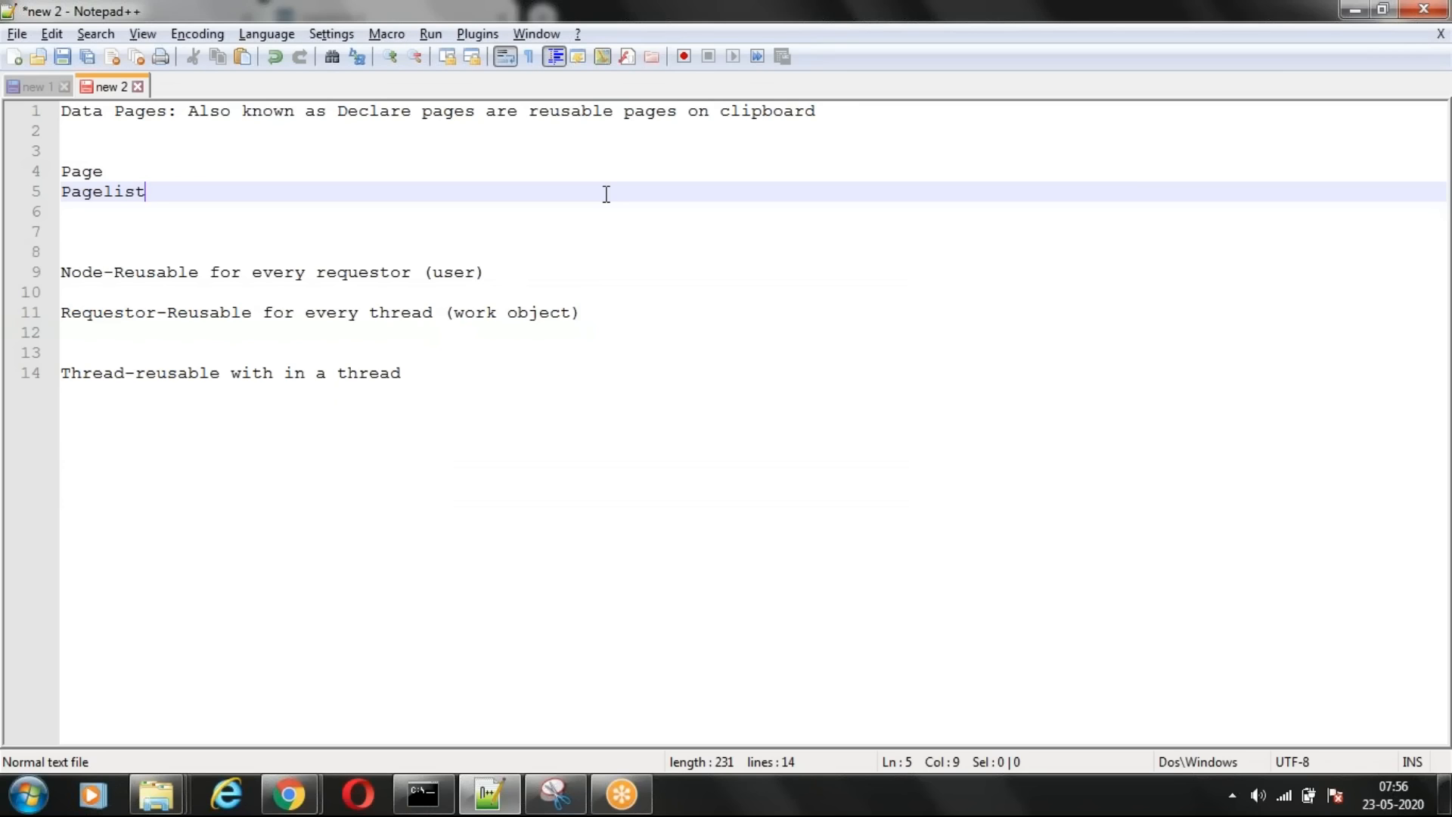
- Create a new blank document and write "Activity->DB->CLIPBOARDPAGE(COUNTRIES)" on its first line
double_click(191, 86)
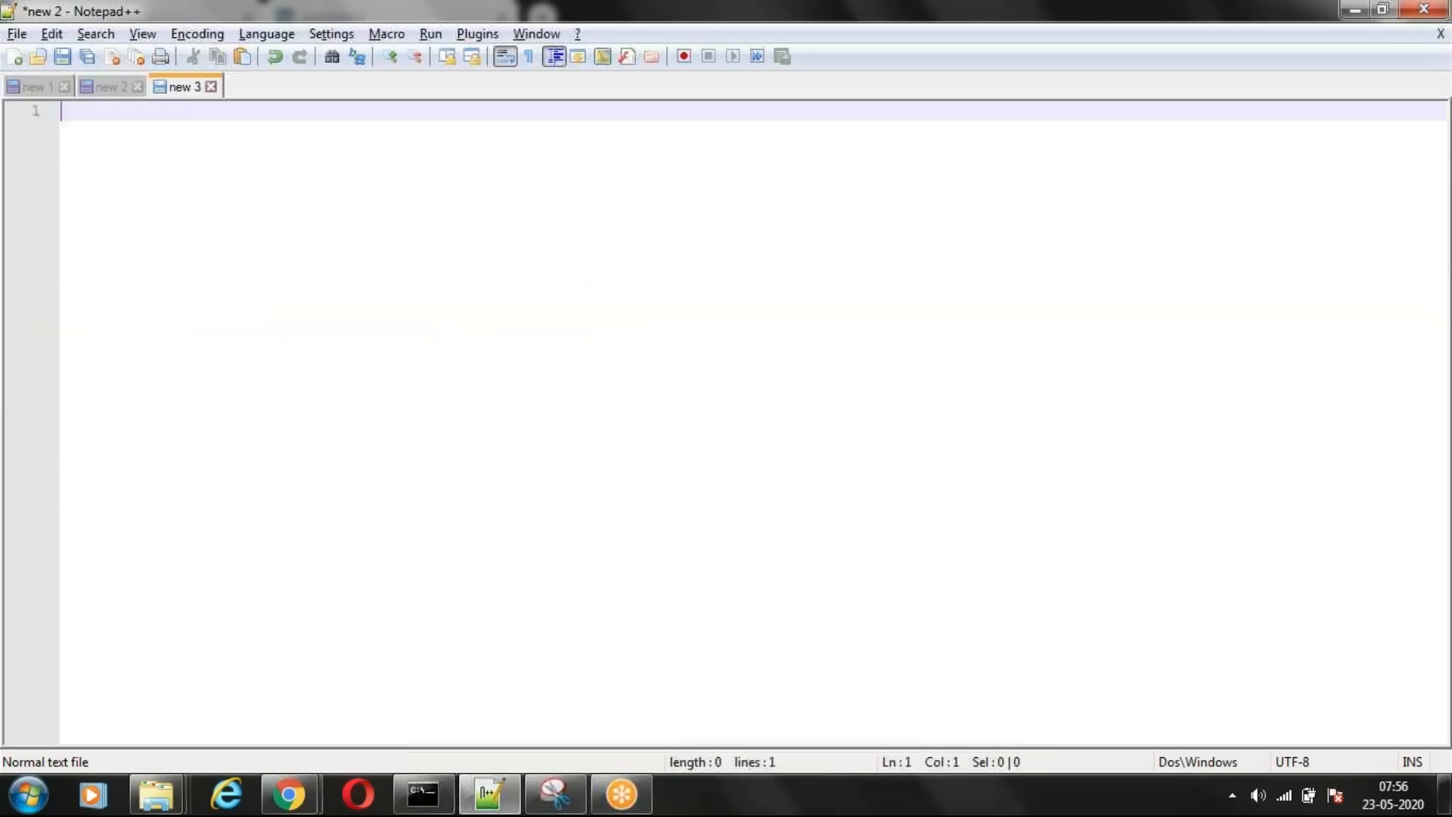
text(Activity-)
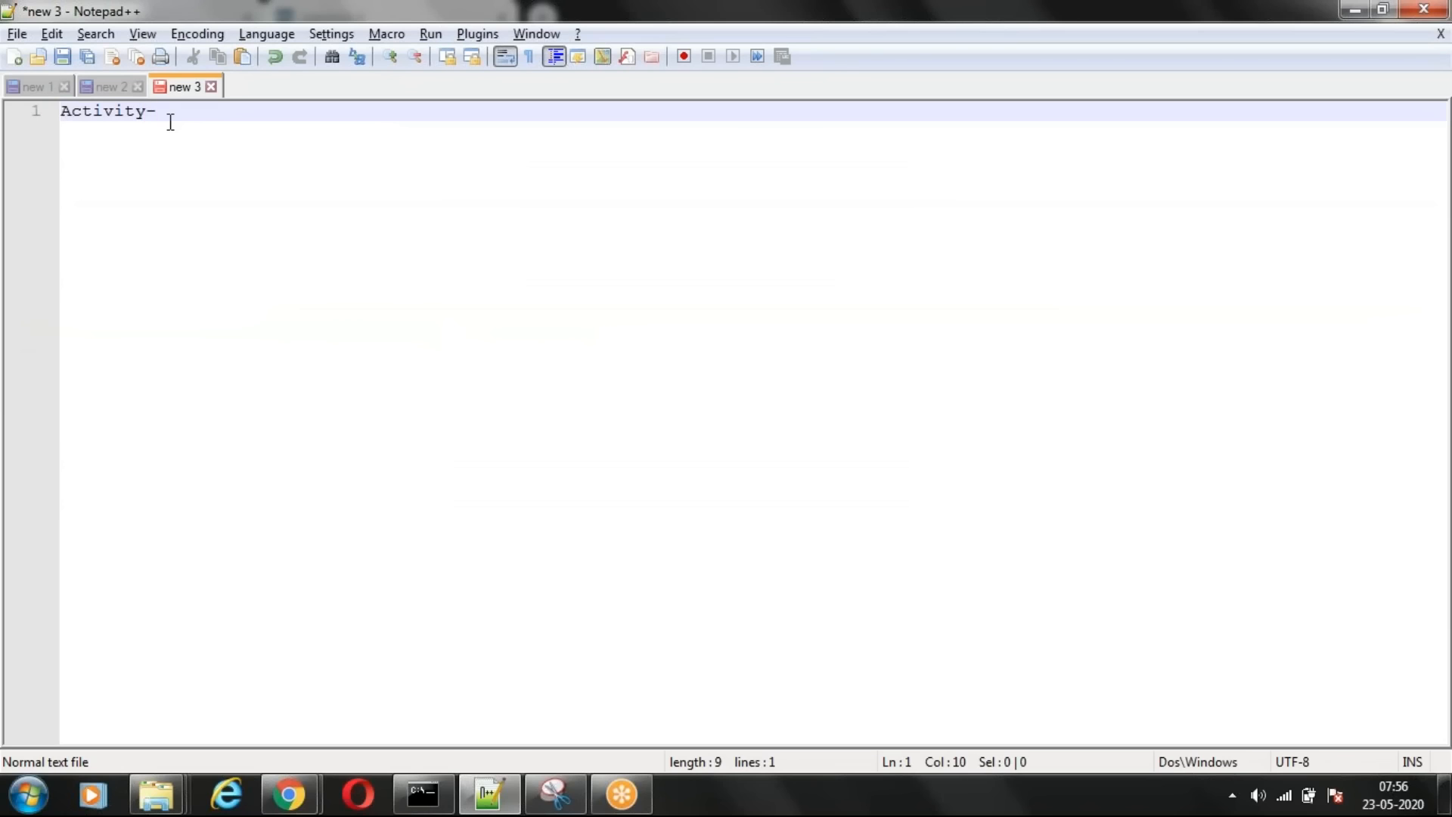
text(>DB->CLIPBOARD)
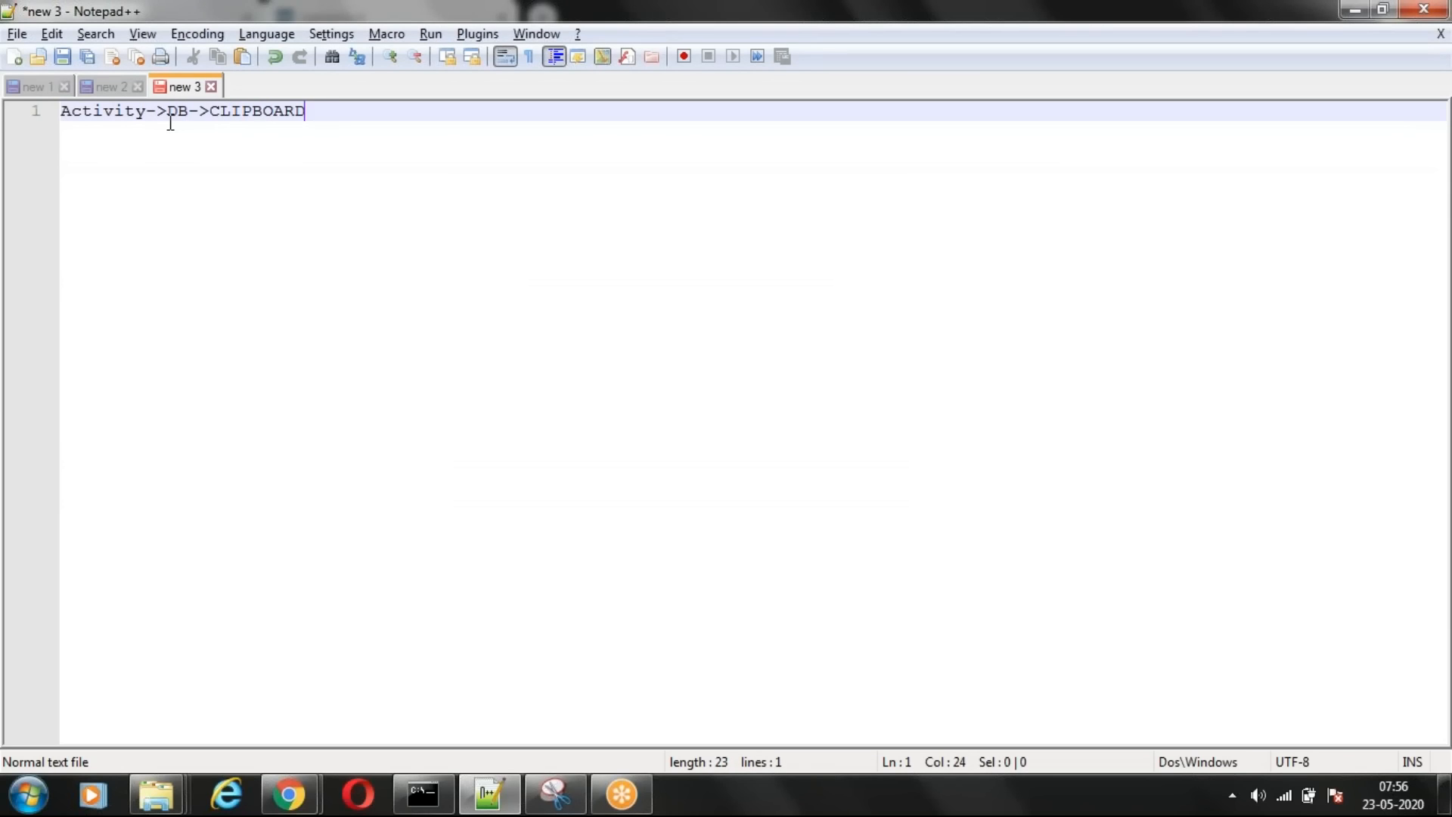
text(PAGE(COUNTRIES)
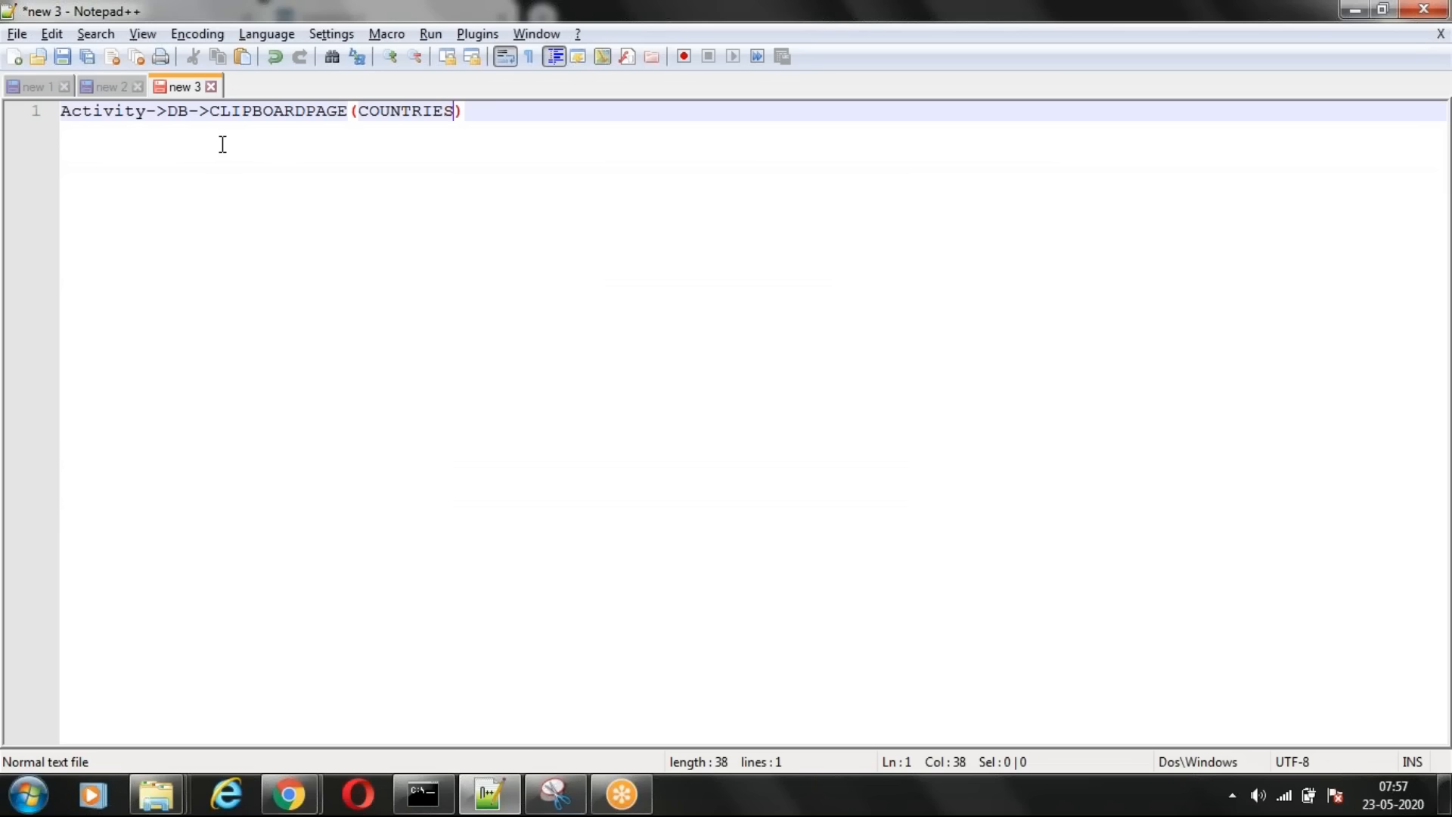
- Review the flow line by highlighting Activity, DB, CLIPBOARDPAGE and COUNTRIES in turn
drag(467, 111, 61, 121)
key(Right)
double_click(277, 113)
click(357, 164)
double_click(95, 110)
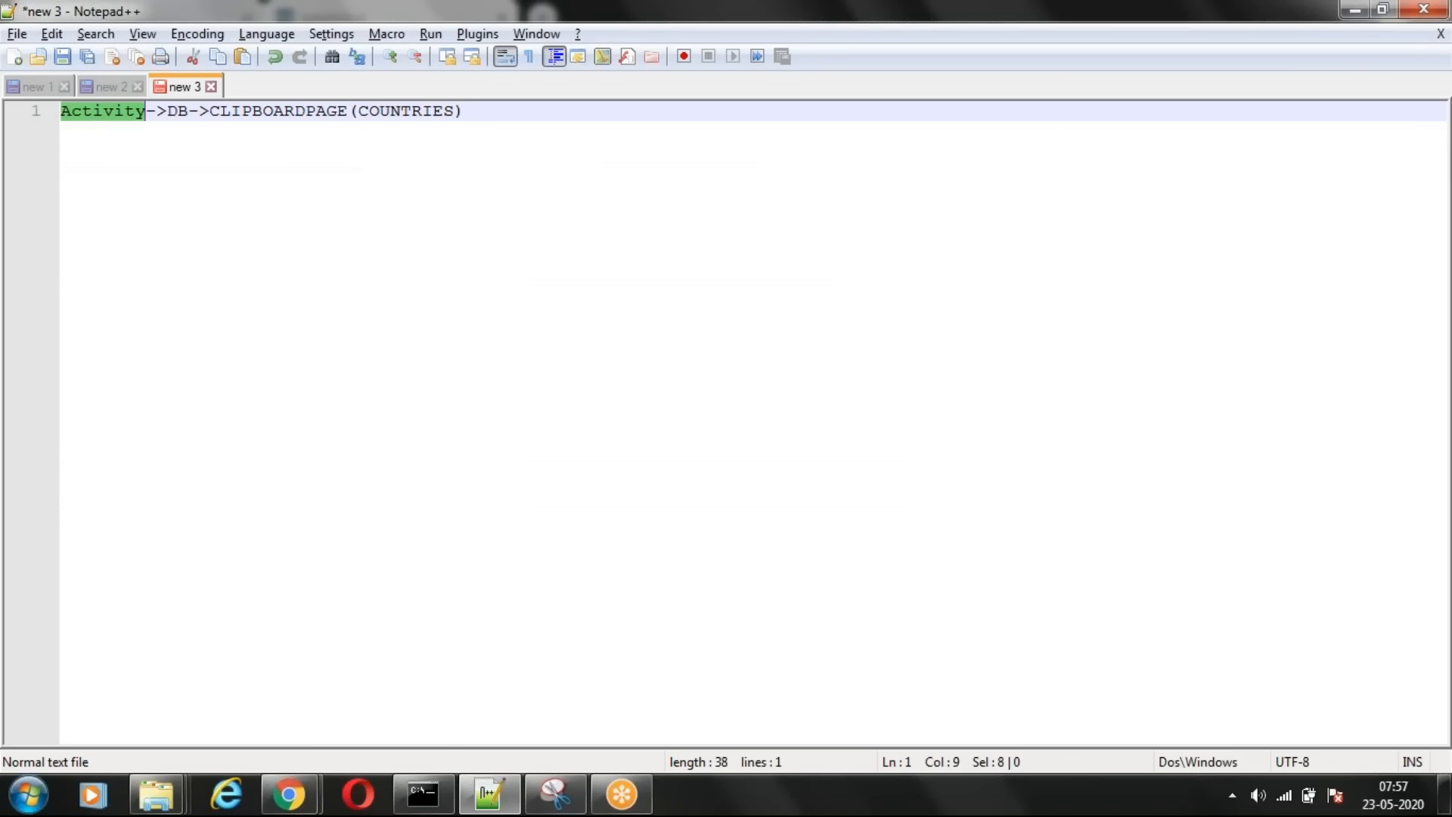
double_click(176, 114)
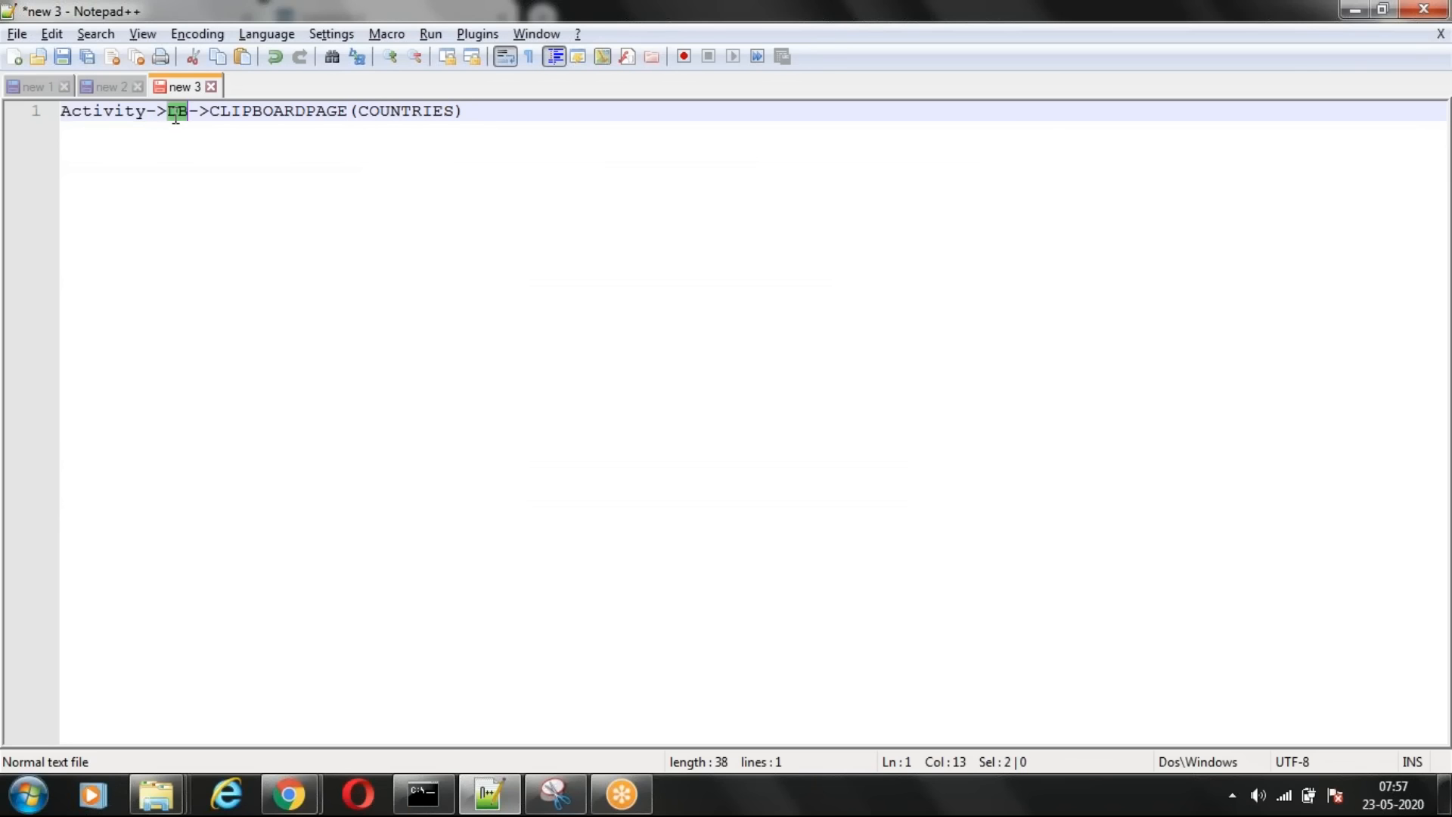
double_click(283, 112)
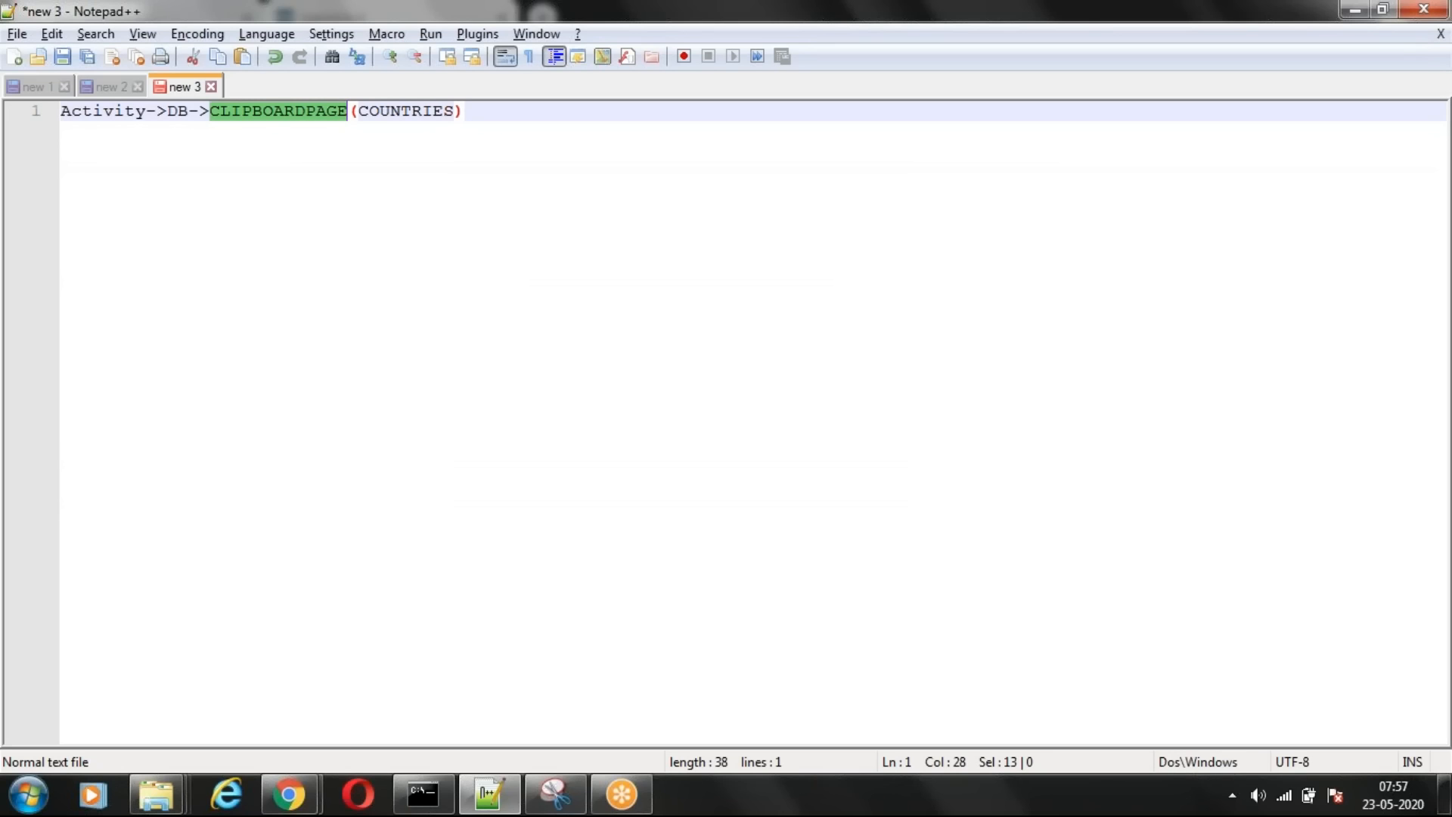
key(End)
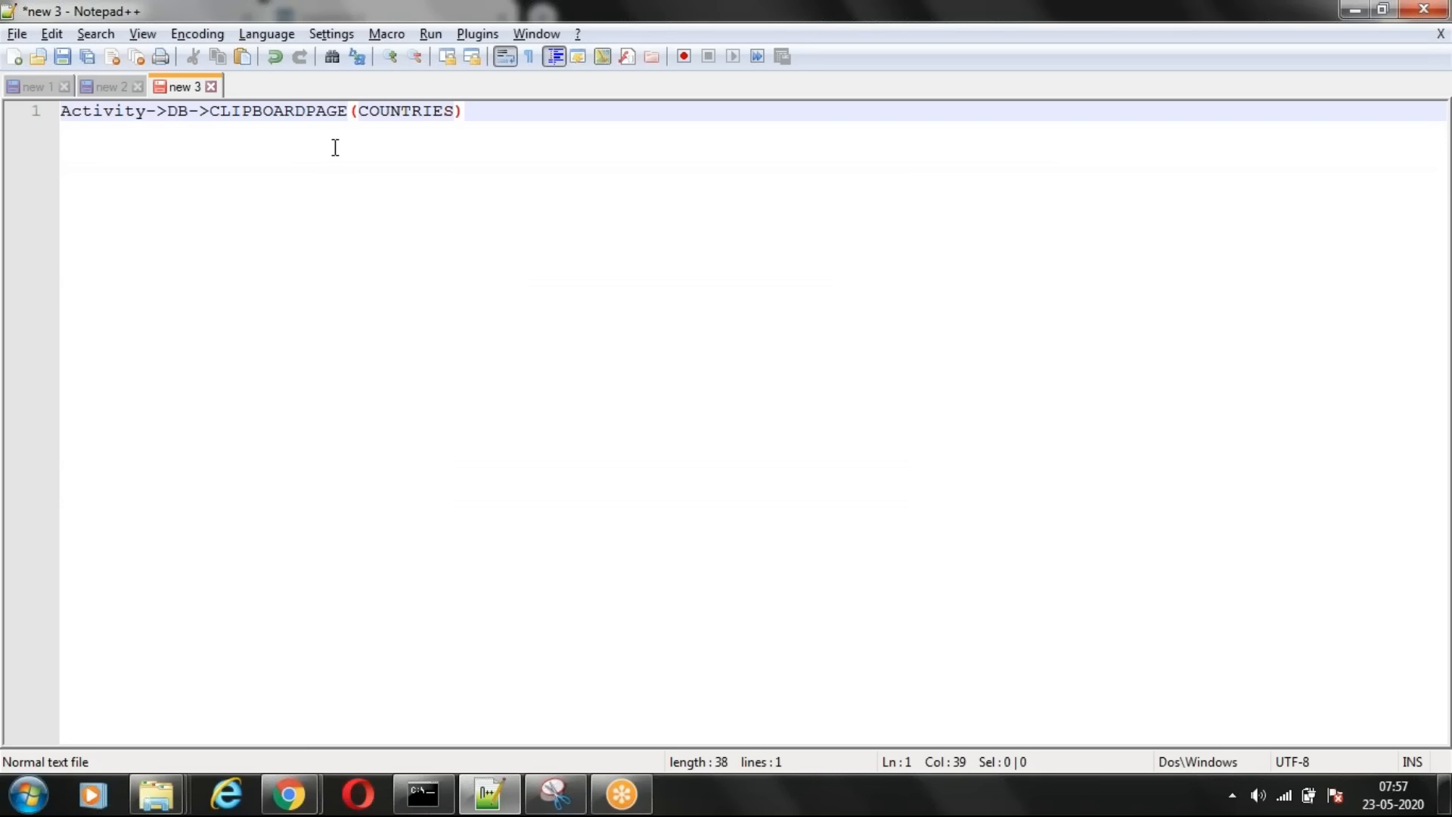
double_click(376, 112)
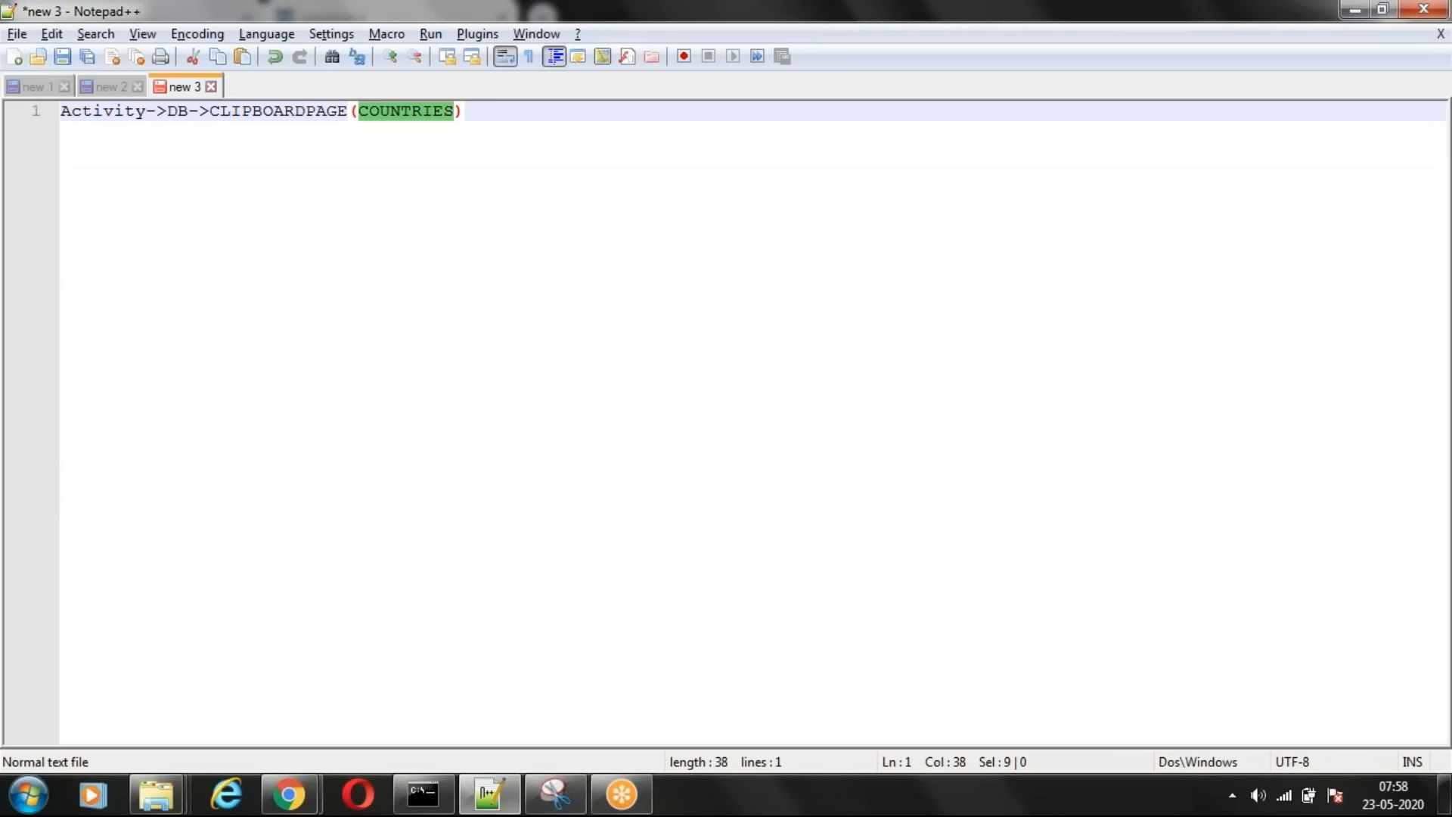
- View the pgAdmin 4 window in Chrome and return to the Notepad++ notes
mouse_move(288, 792)
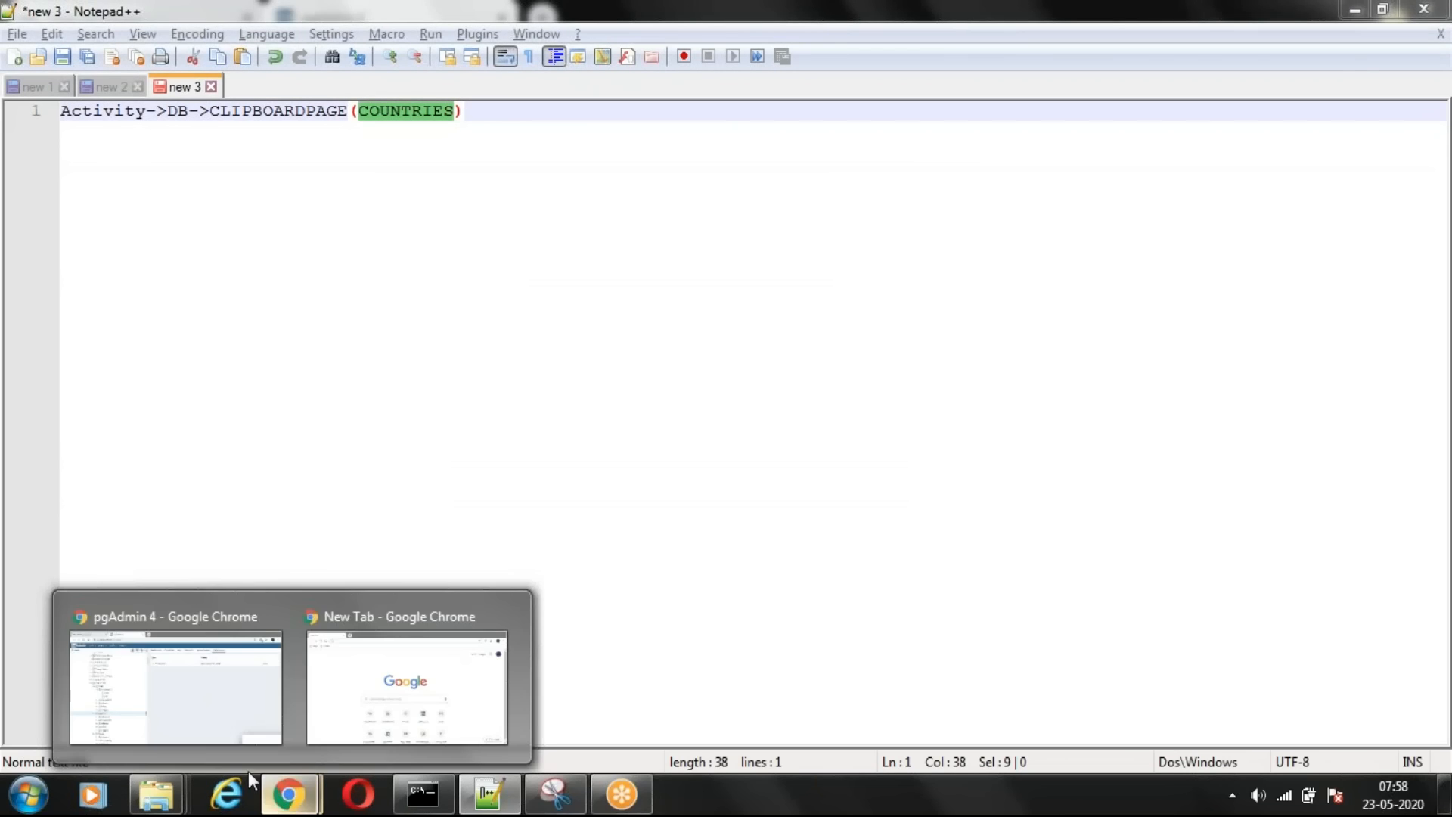
click(224, 725)
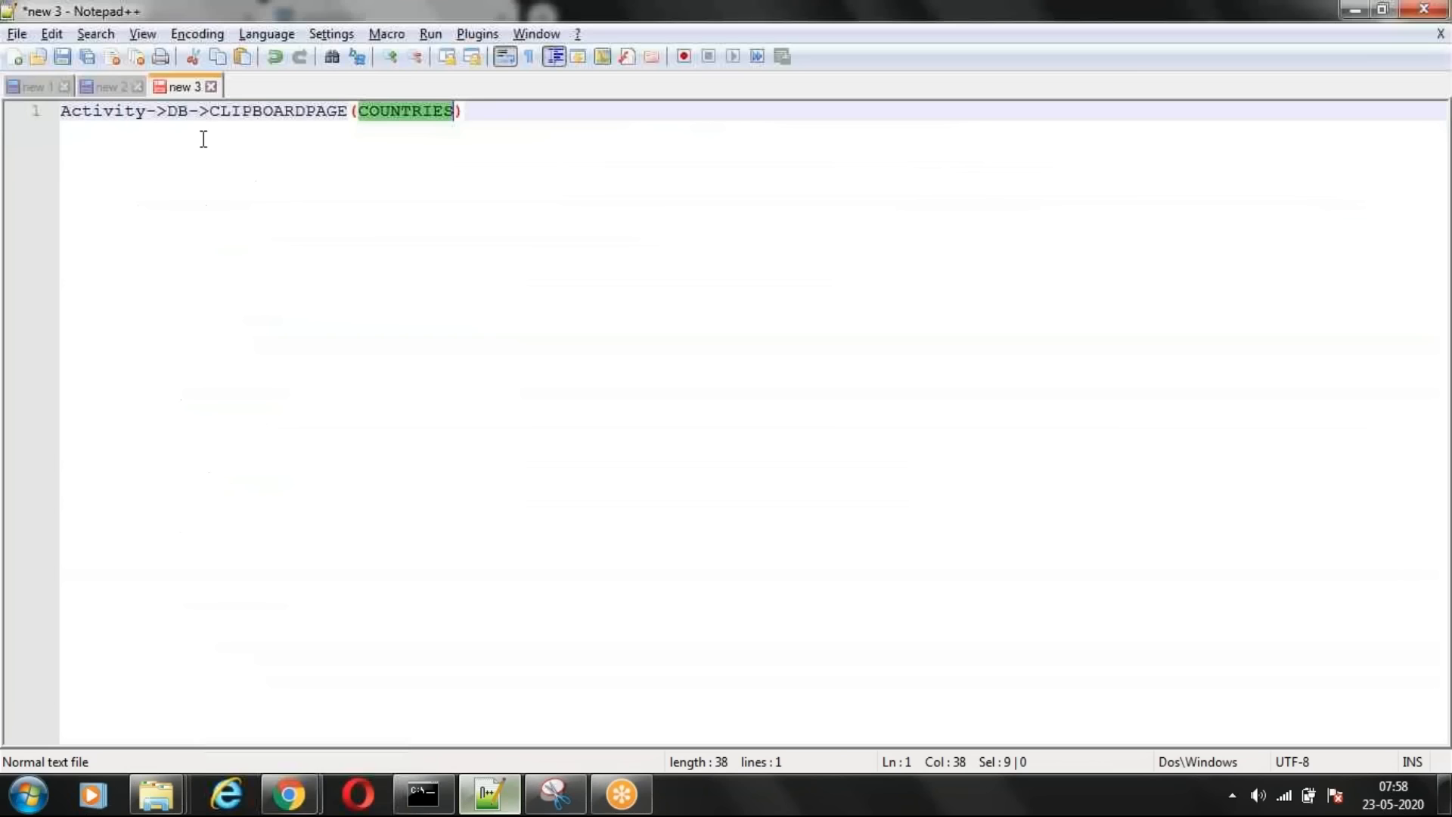
click(490, 793)
- Clear the document's flow line and write "4g 100calls cost" in its place
key(ctrl+a)
key(Delete)
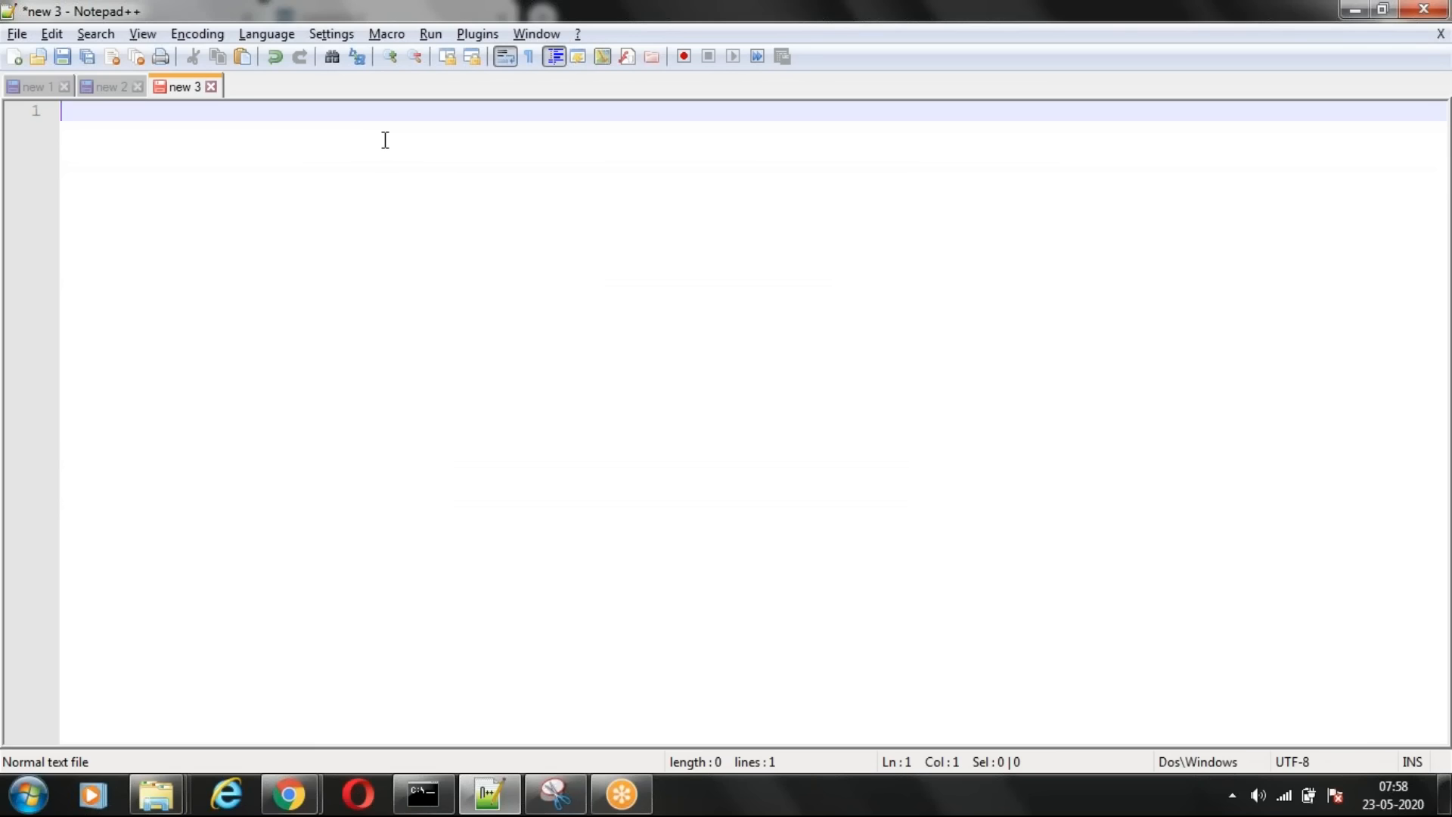
text(4g  100calls    )
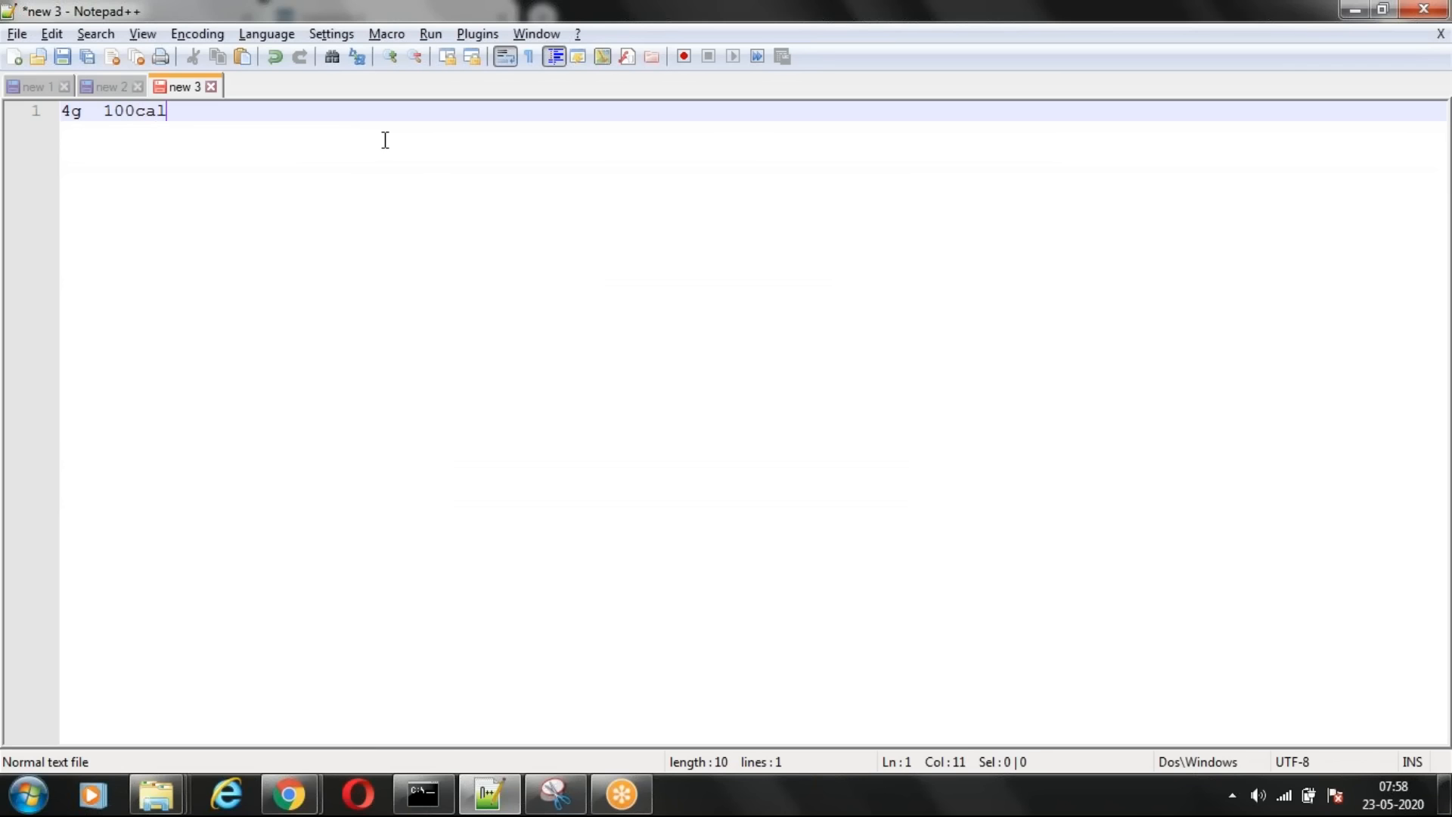
text(cost)
- Go back to the "new 2" notes and highlight "Data Pages" and "Declare pages" in the definition line
click(106, 90)
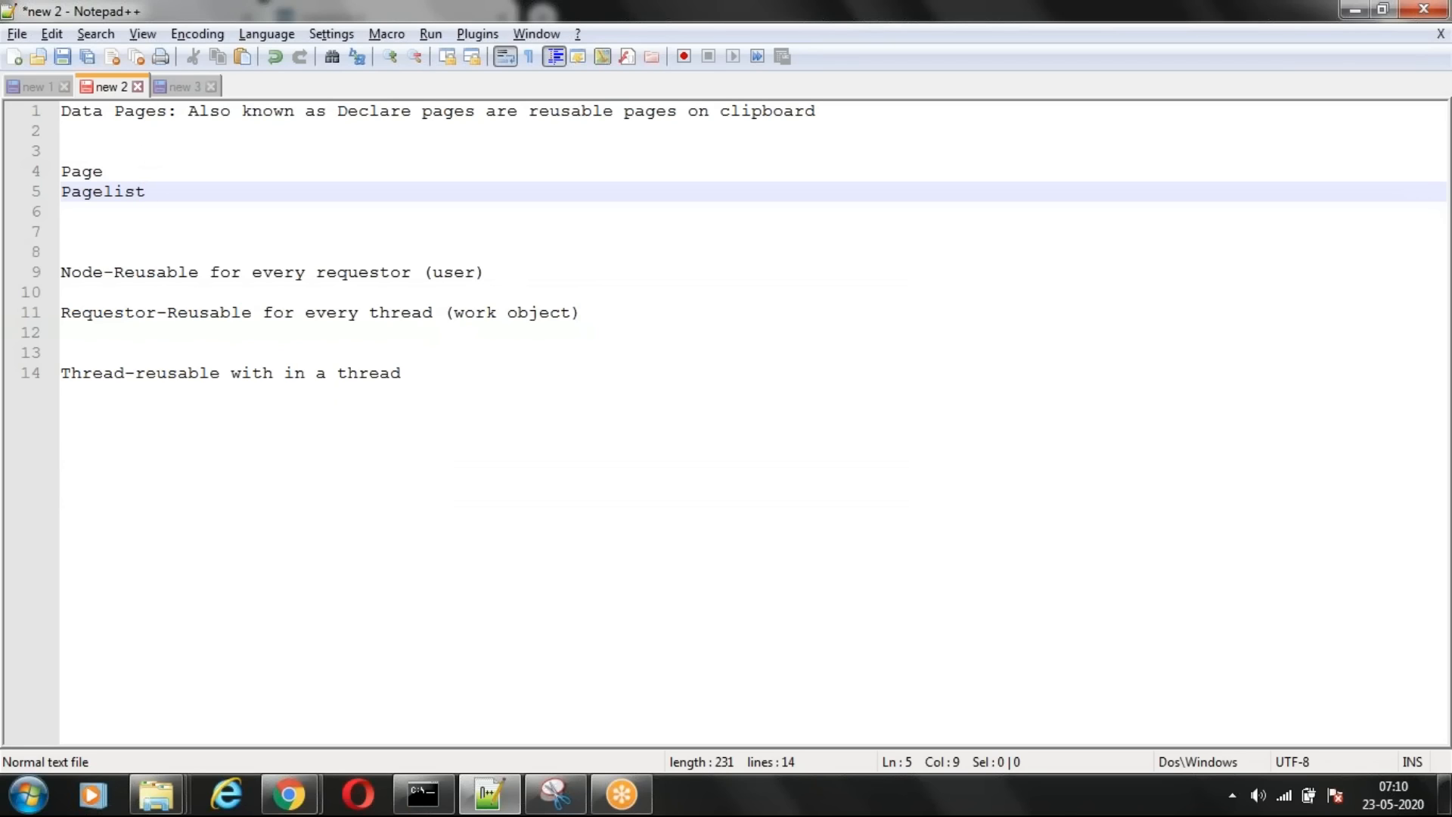
drag(171, 111, 58, 111)
click(227, 170)
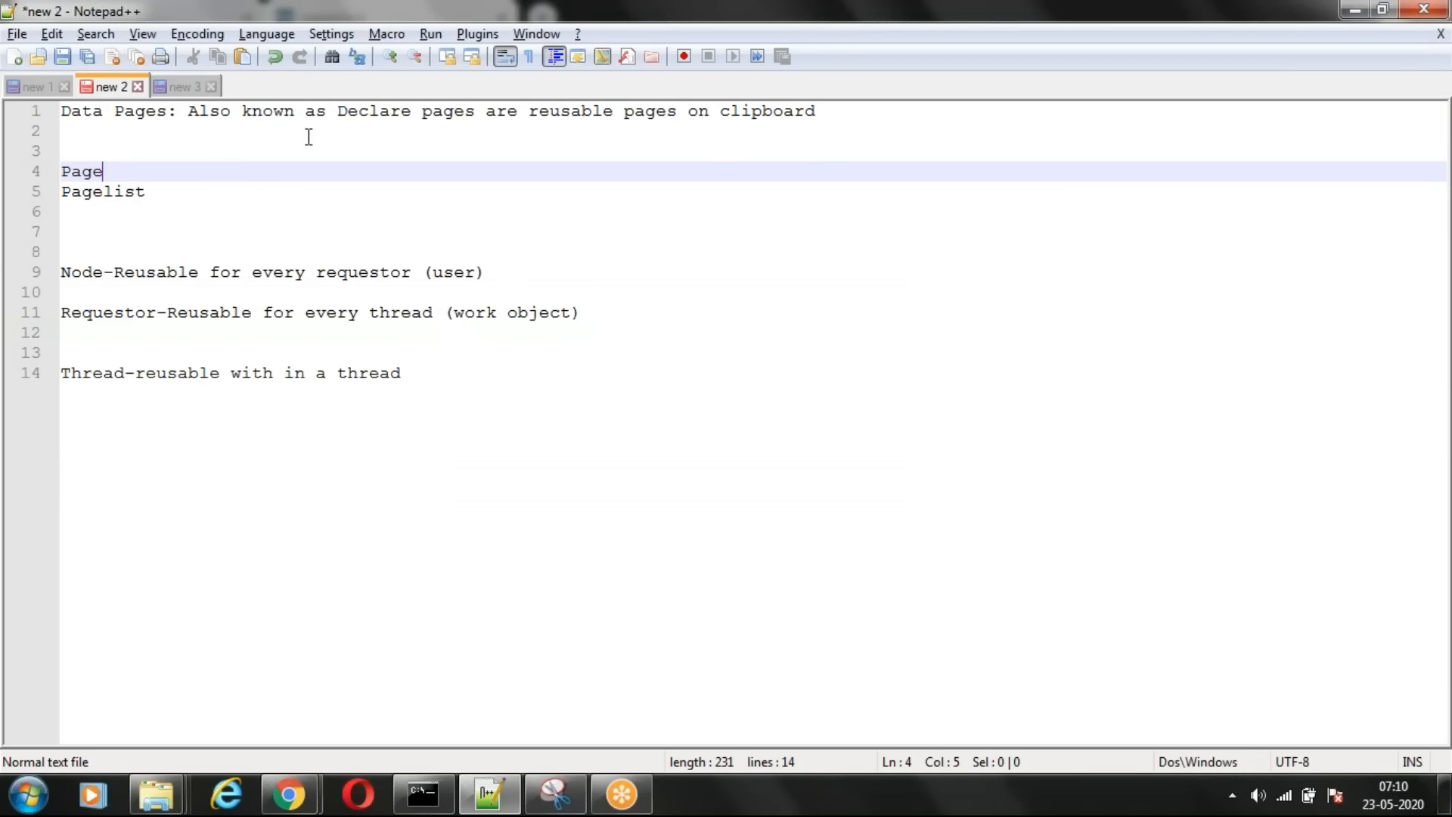
drag(338, 112, 464, 112)
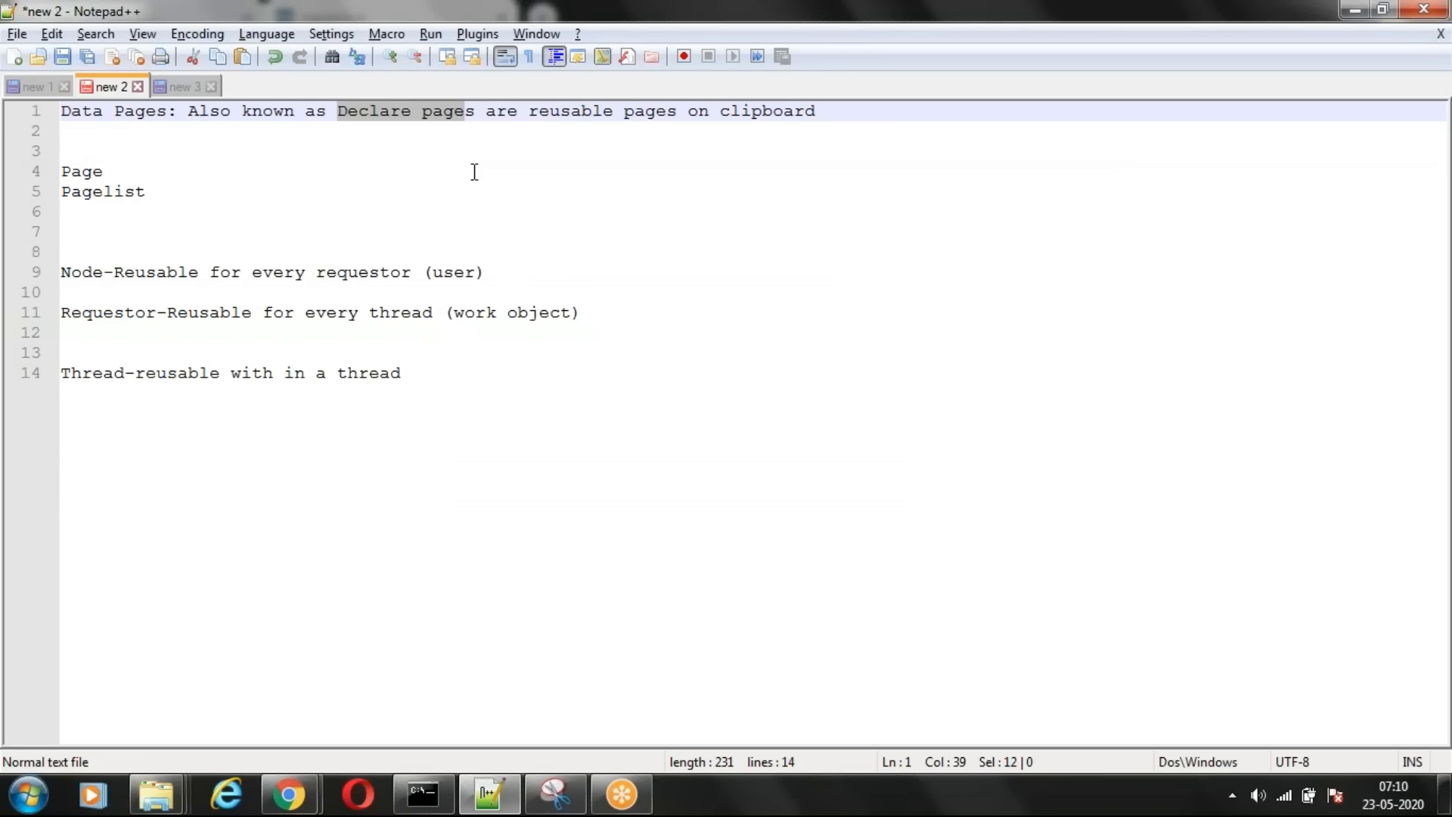
drag(167, 112, 13, 121)
- Add the line "Prefix d_ /declare_" below the Data Pages definition and place the cursor right after "d_"
click(440, 133)
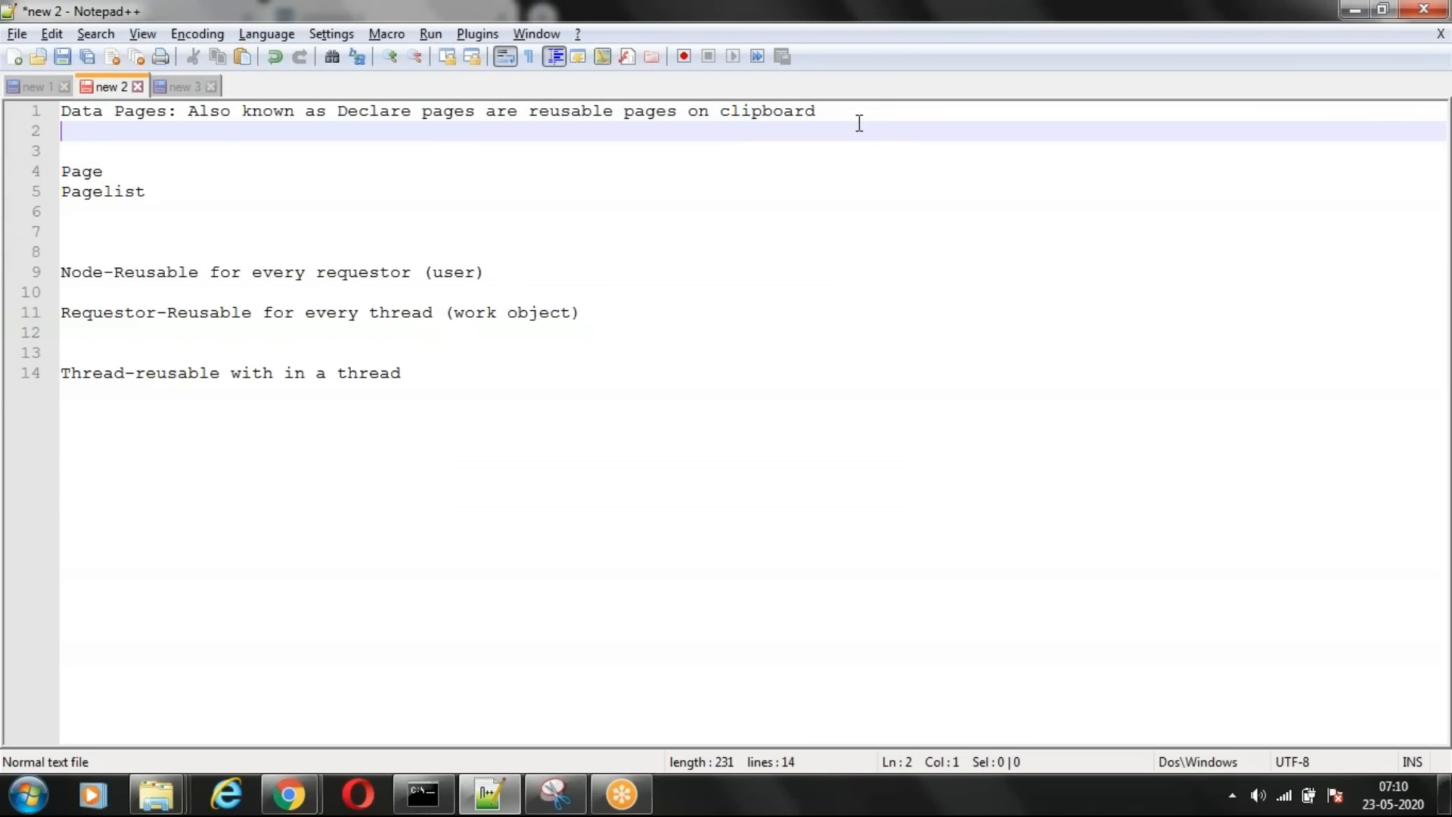
key(Return)
key(Return)
text(Prefix )
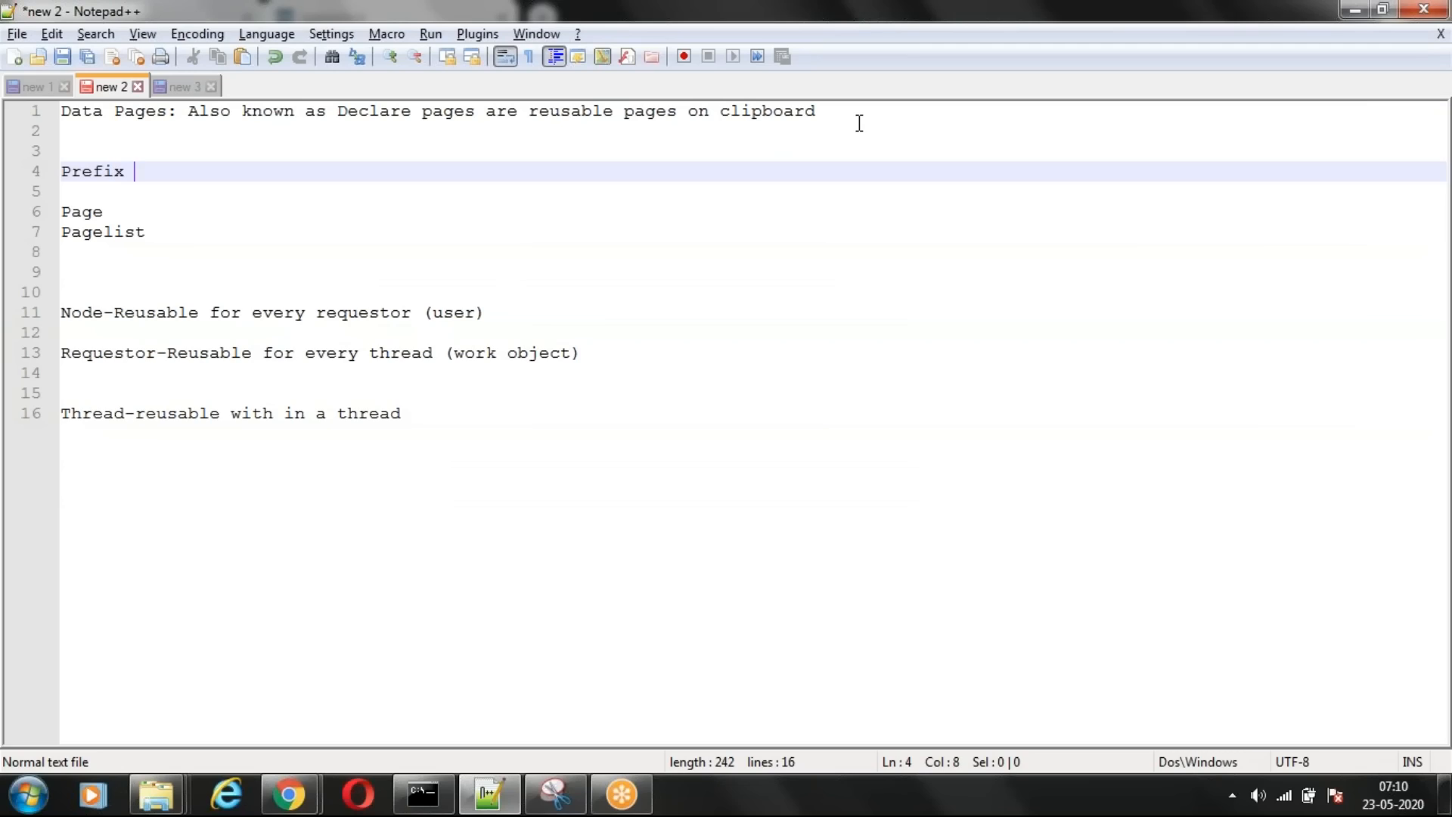
text(d )
text( /decla)
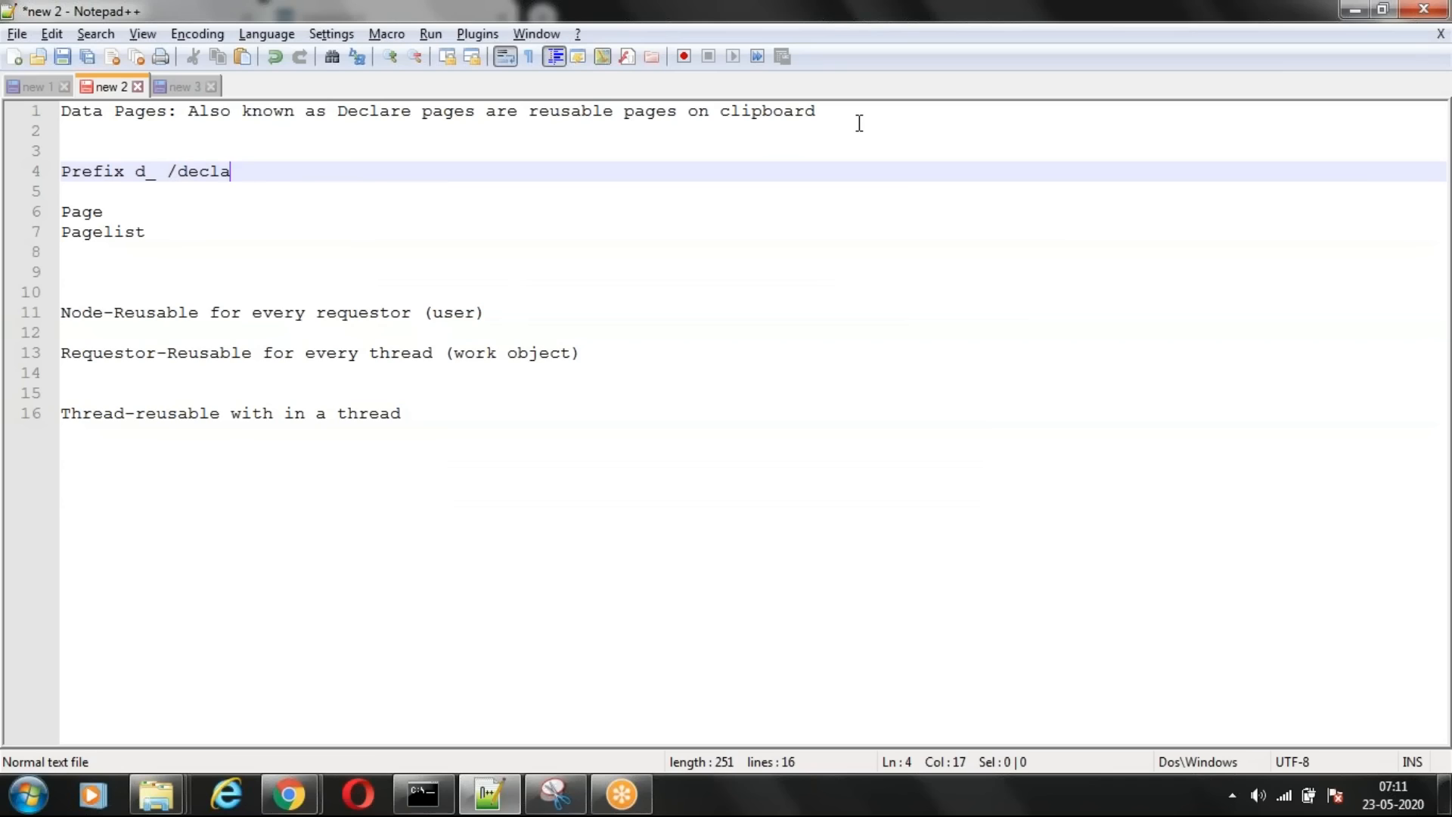
text(re_)
key(Left)
key(Left)
key(Left)
key(Left)
key(Left)
key(Left)
key(Left)
key(Left)
key(Left)
key(Left)
text(Countries)
key(BackSpace)
key(BackSpace)
key(BackSpace)
key(BackSpace)
key(BackSpace)
key(BackSpace)
key(BackSpace)
key(BackSpace)
key(BackSpace)
- Complete both prefix examples with "Employees" so the line reads "Prefix d_Employees /declare_Employees"
text(Employees)
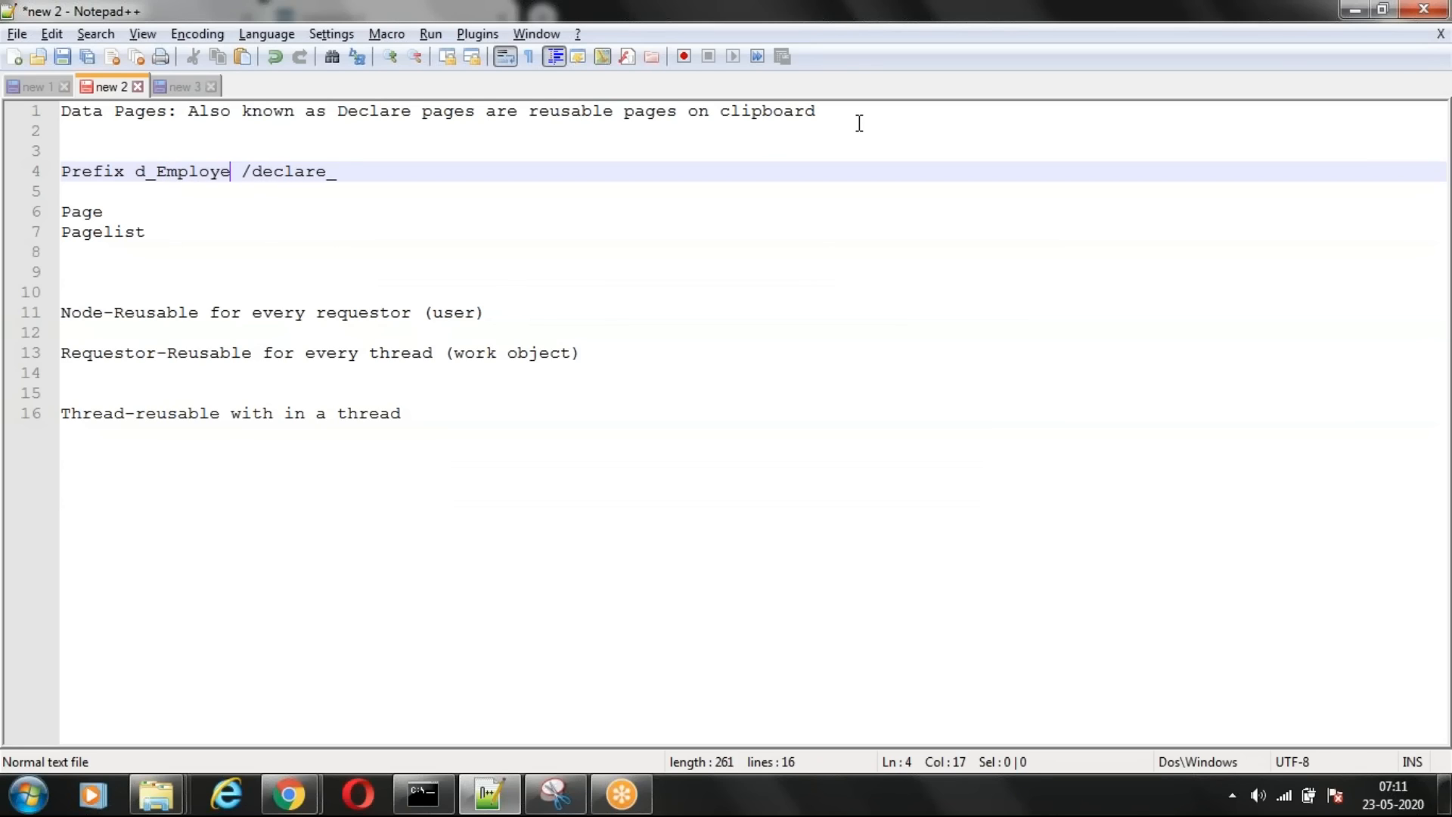
double_click(214, 173)
click(395, 167)
text(Employees)
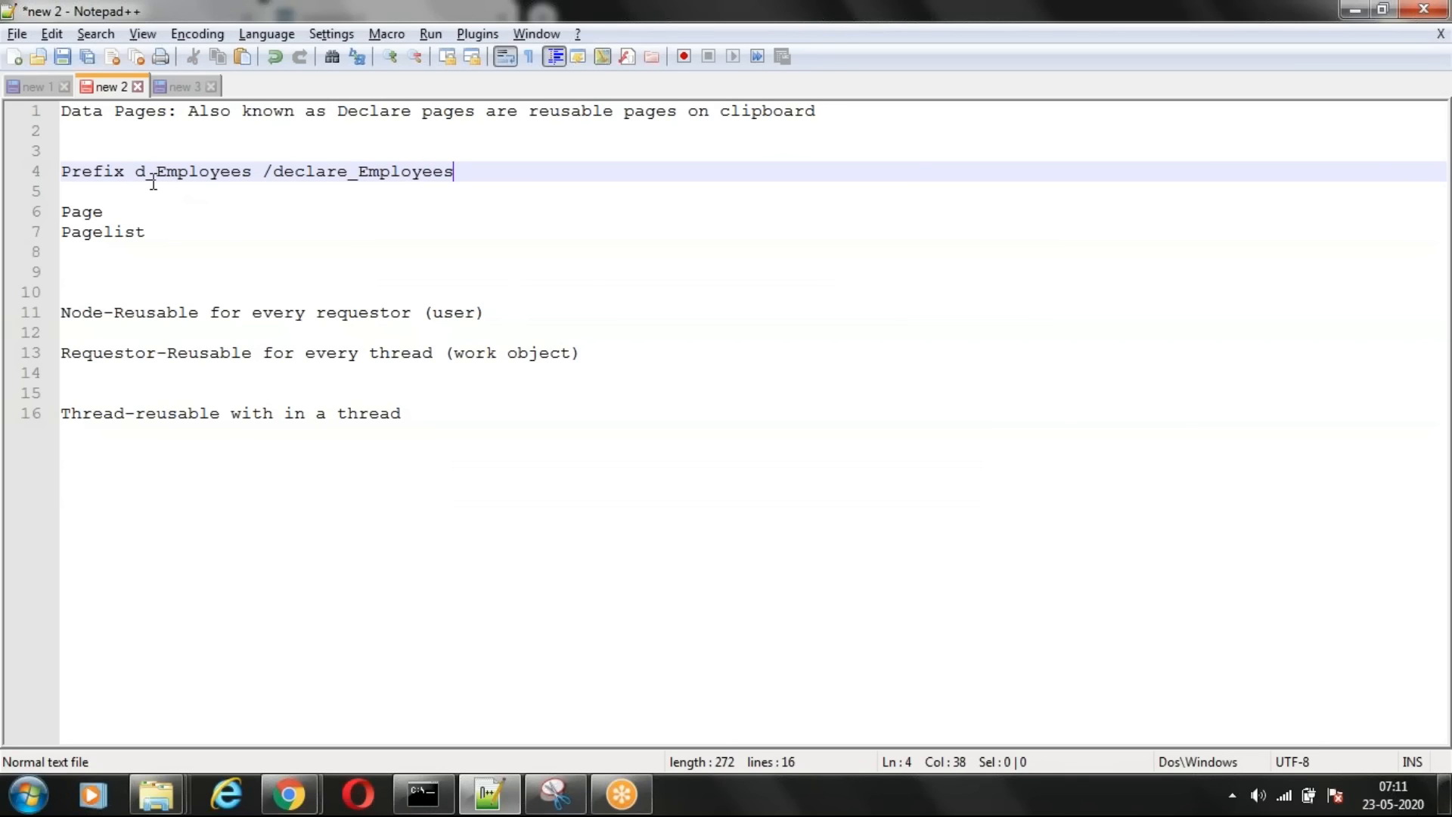
- Review the d_ prefix example and the Page and Pagelist entries by pointing out and highlighting each one
drag(145, 173, 155, 179)
click(288, 229)
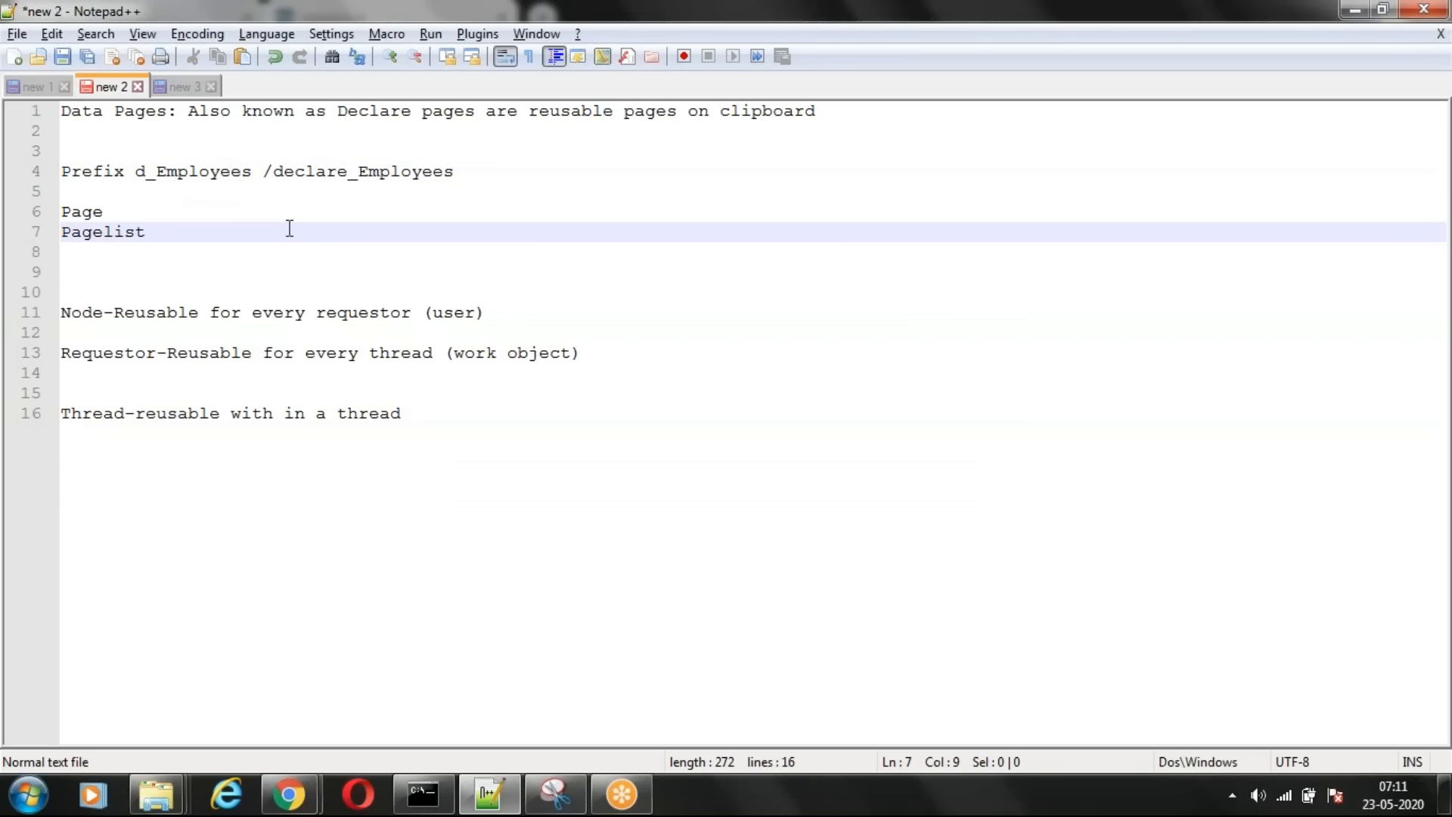
click(156, 174)
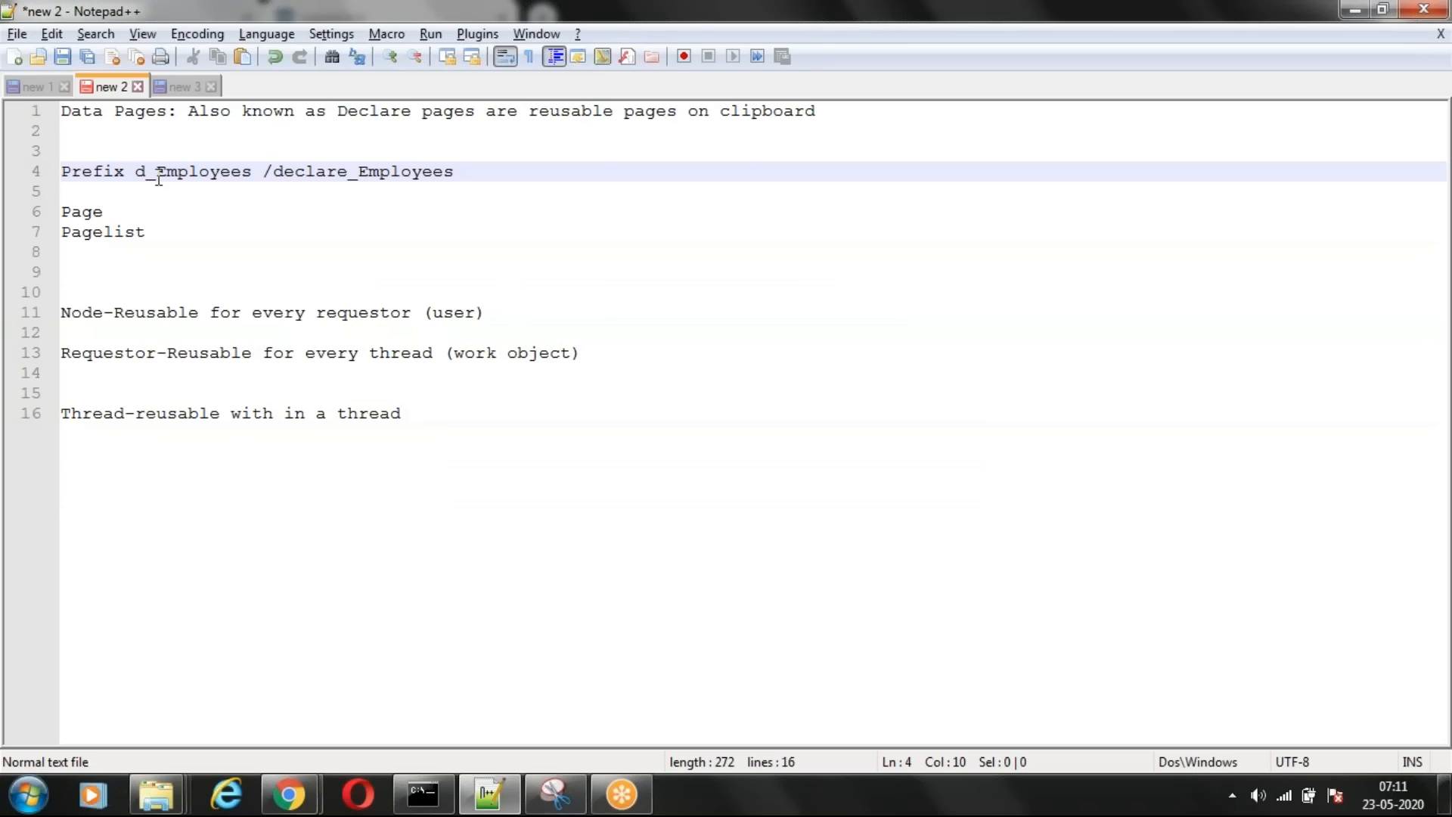
click(460, 171)
click(128, 215)
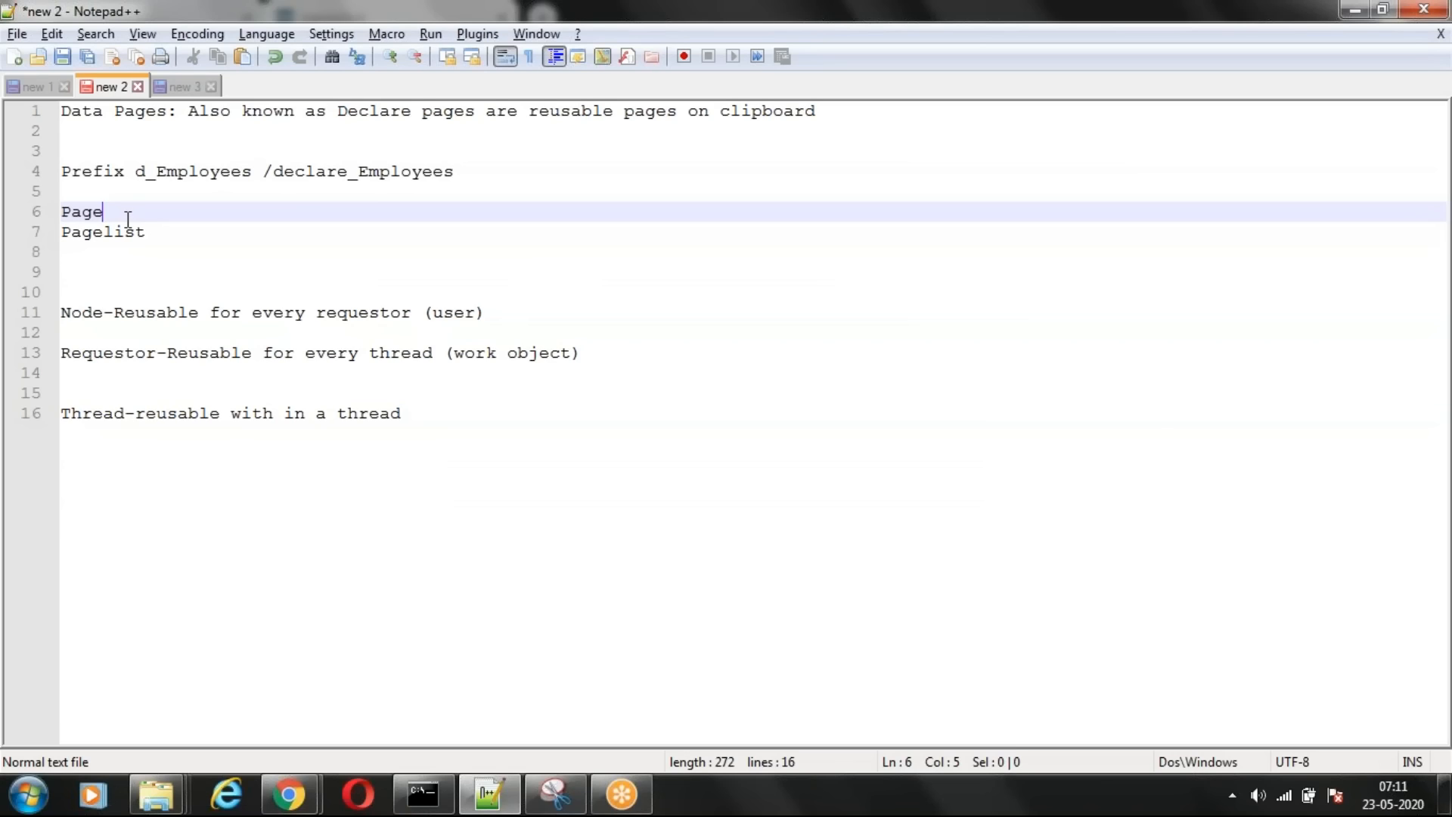
click(144, 228)
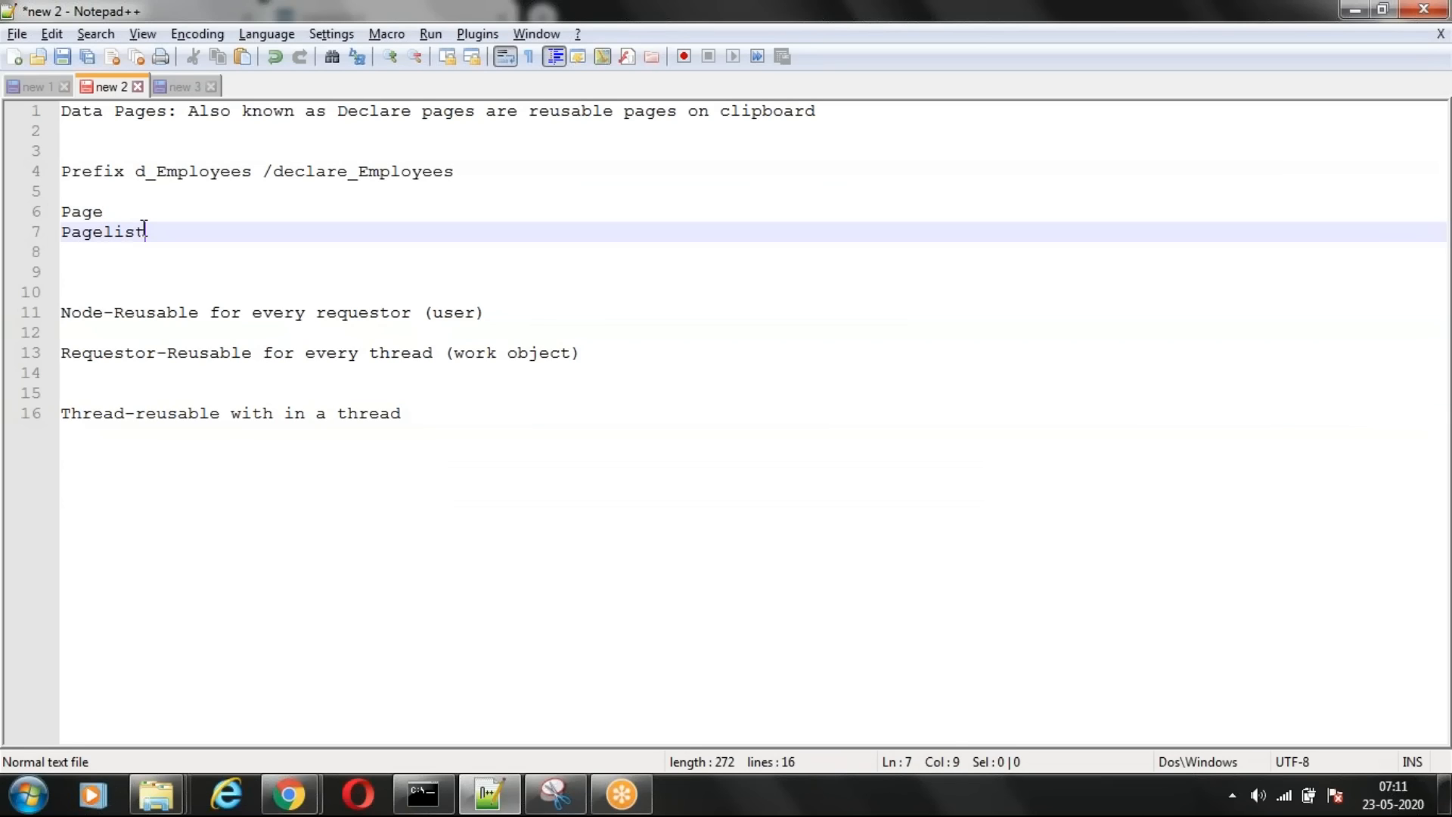
click(117, 212)
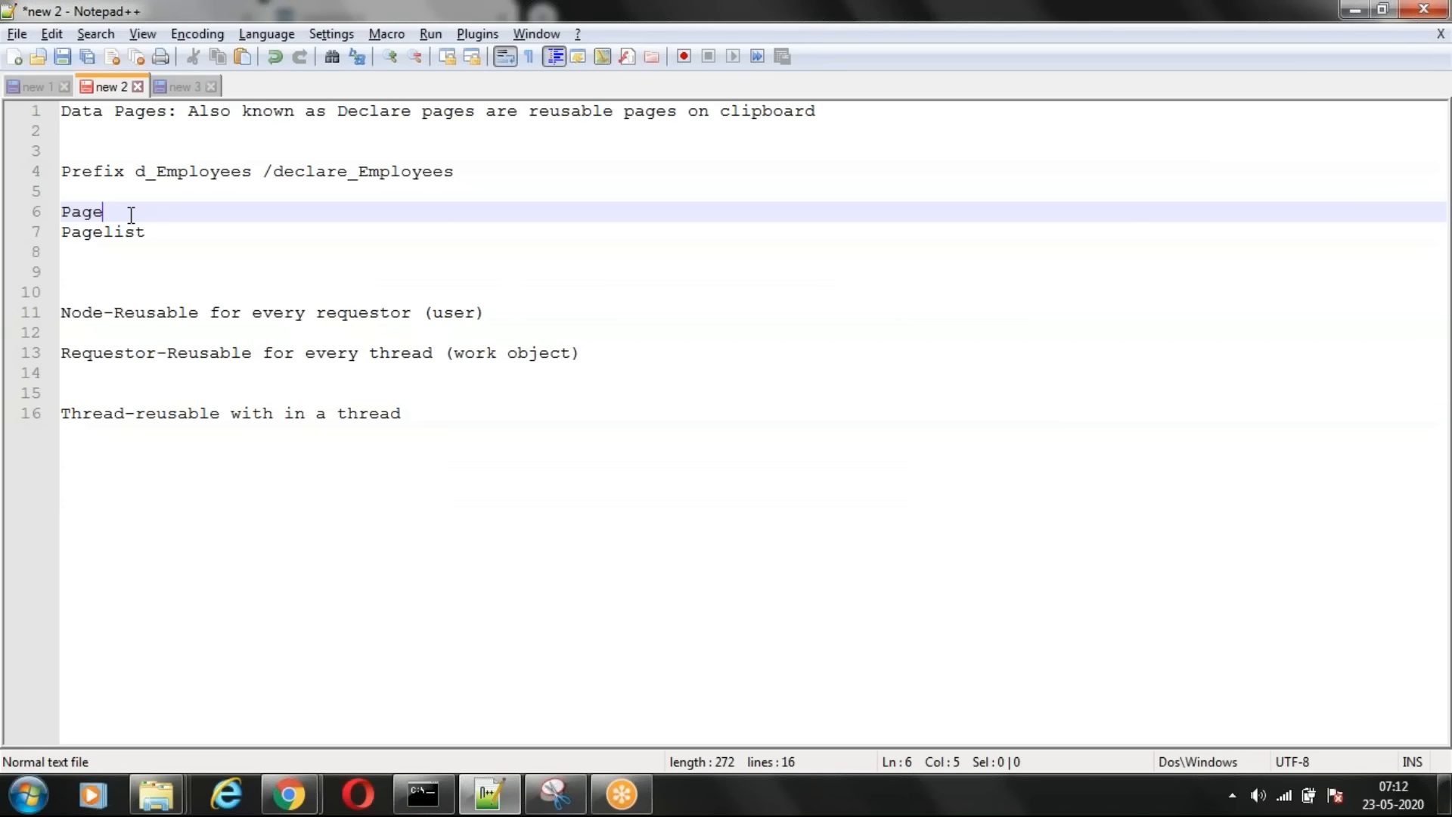
key(shift+Home)
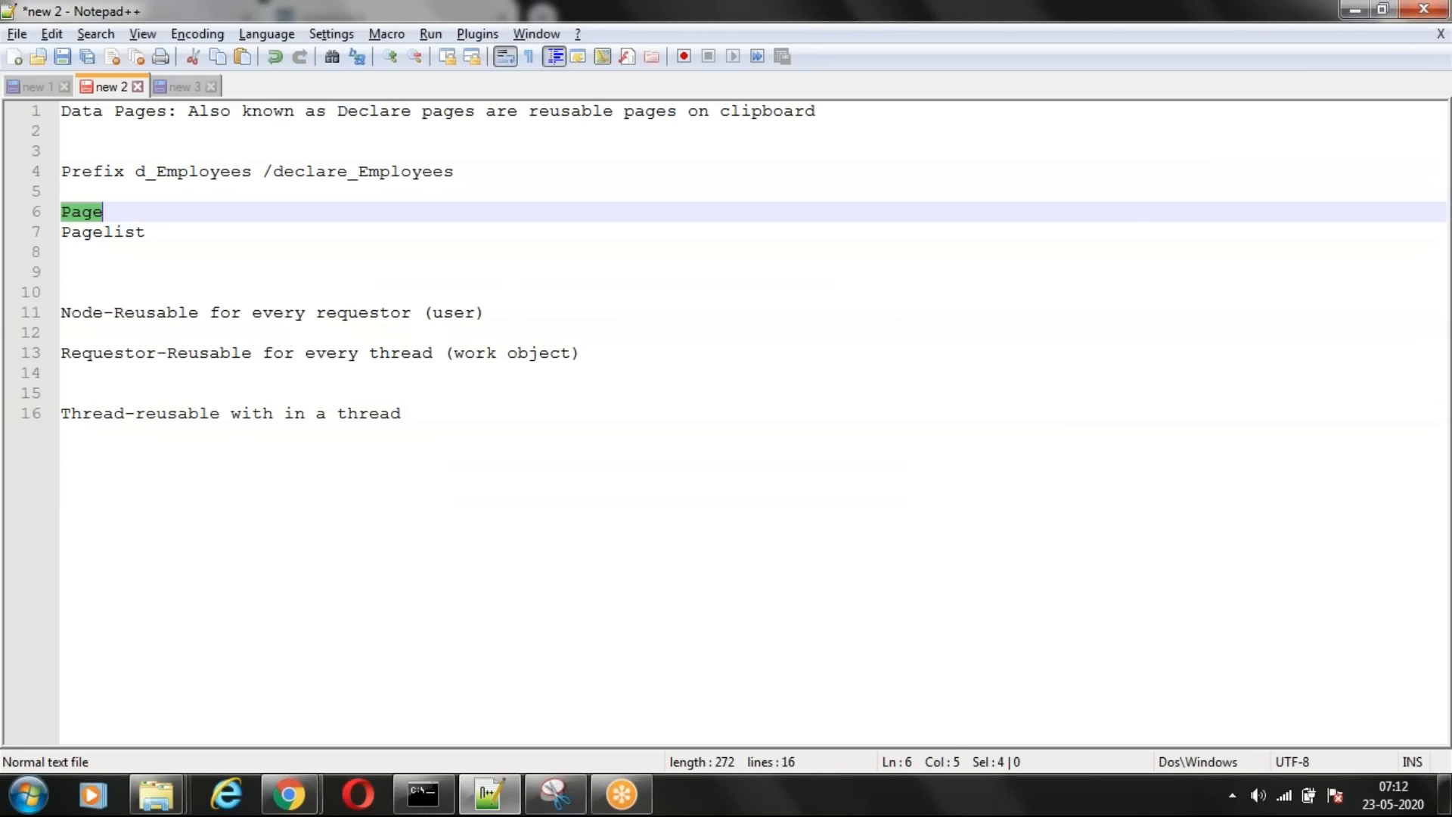
double_click(104, 233)
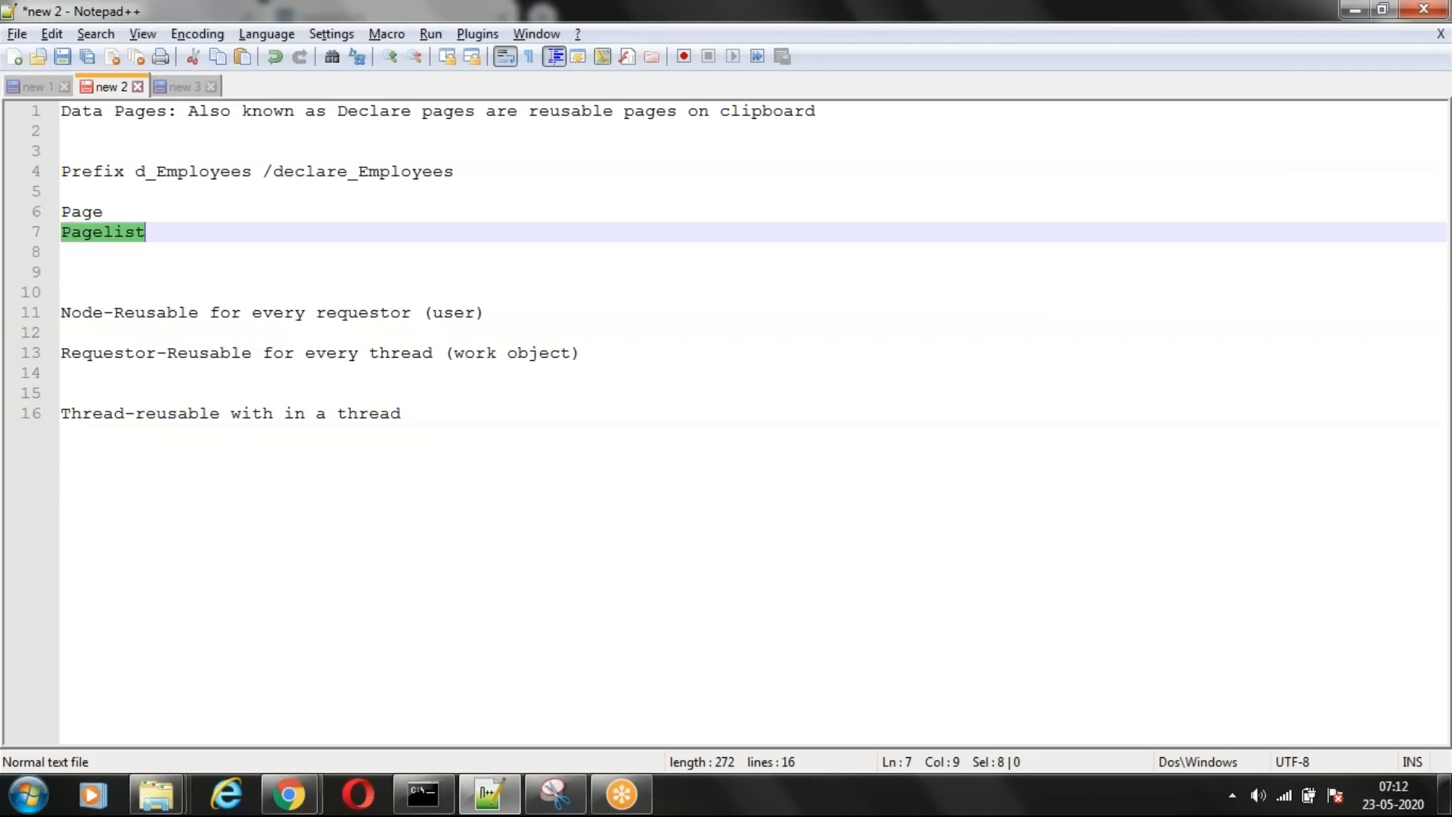
double_click(110, 235)
- Insert a "Life :" heading above the Node, Requestor and Thread entries
click(95, 263)
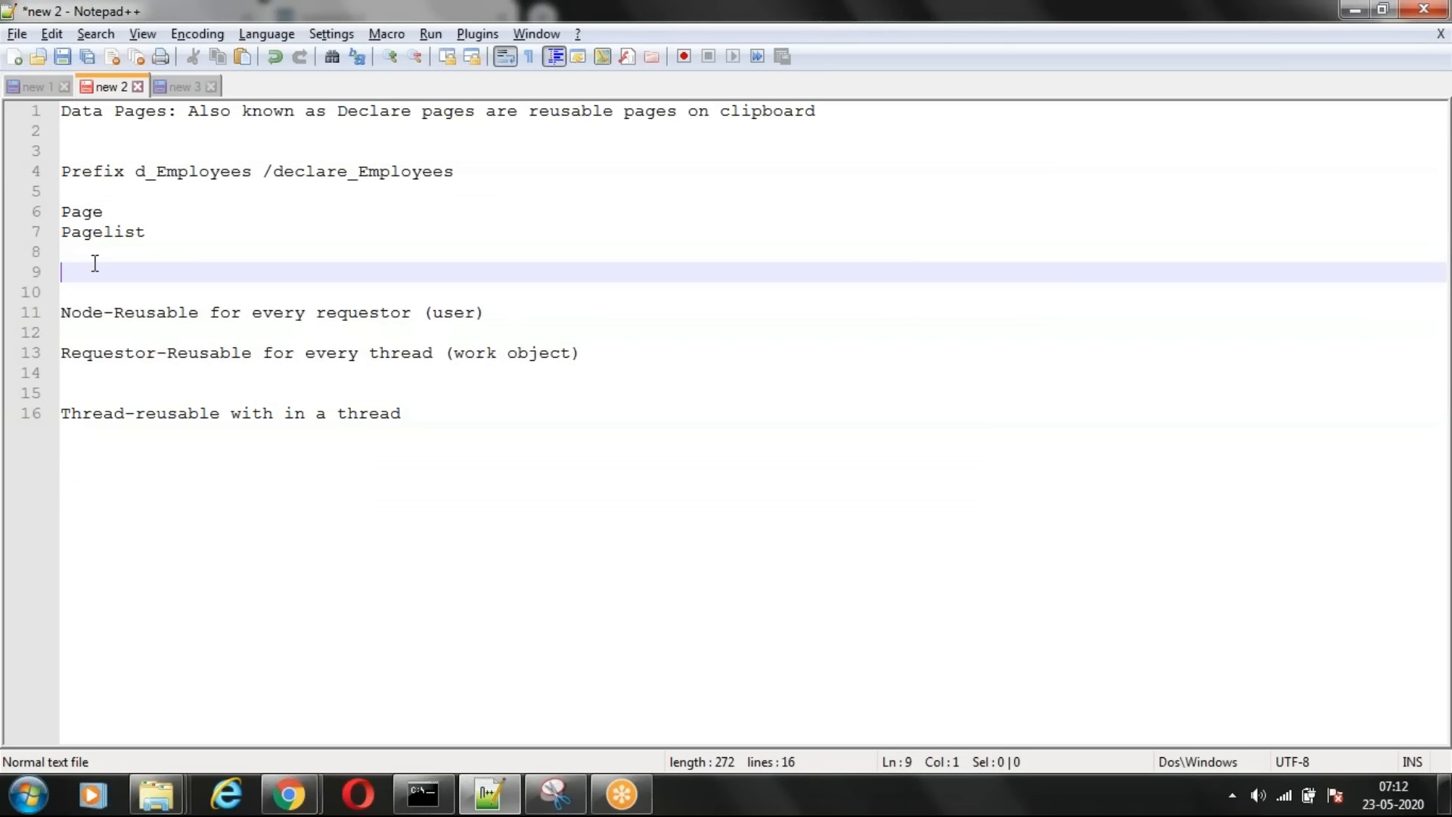
key(Return)
key(Return)
text(Life :)
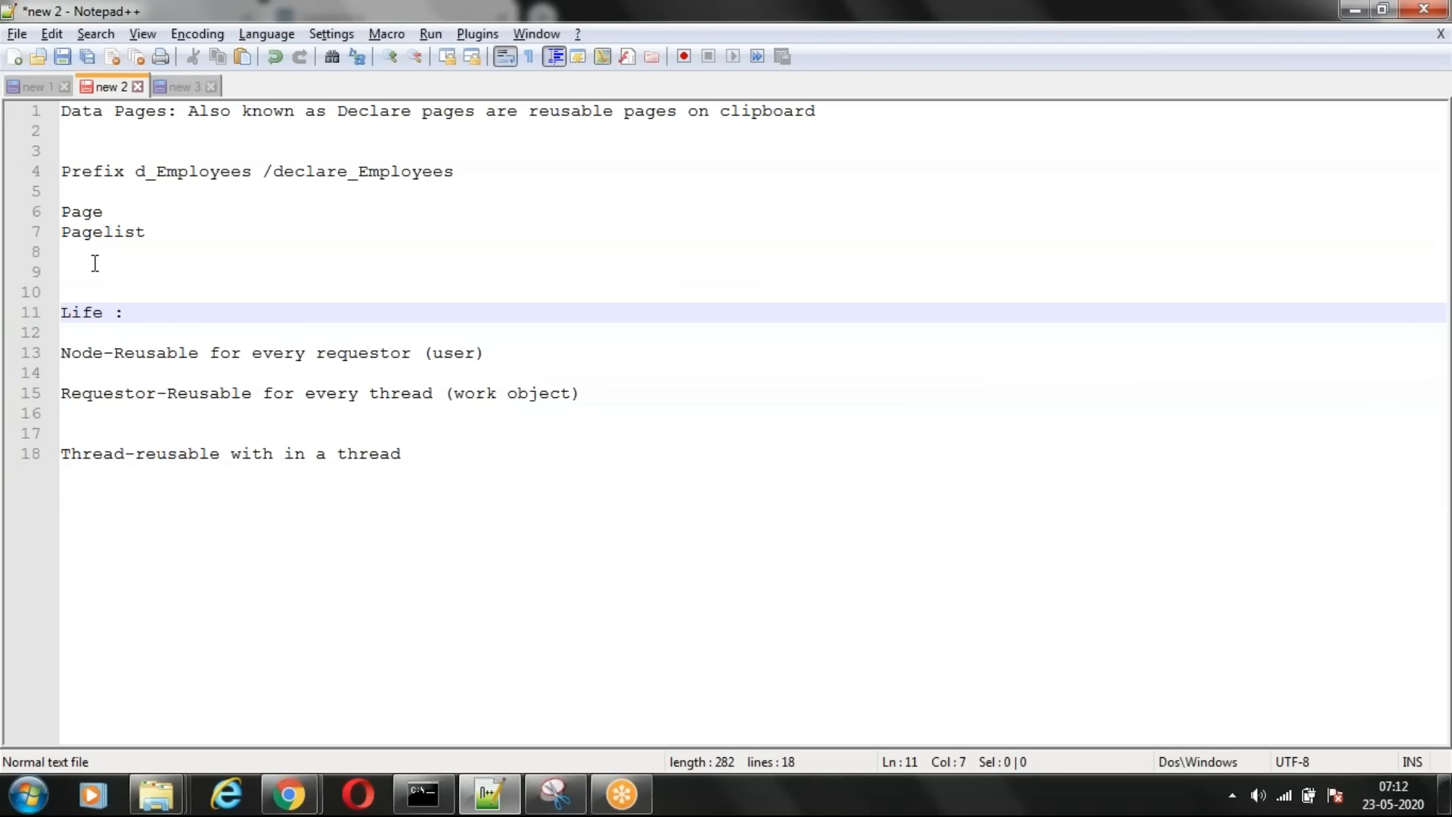
- Highlight the Node, Requestor and Thread scopes in turn, and the phrase "Reusable for every requestor" in the Node line
double_click(74, 353)
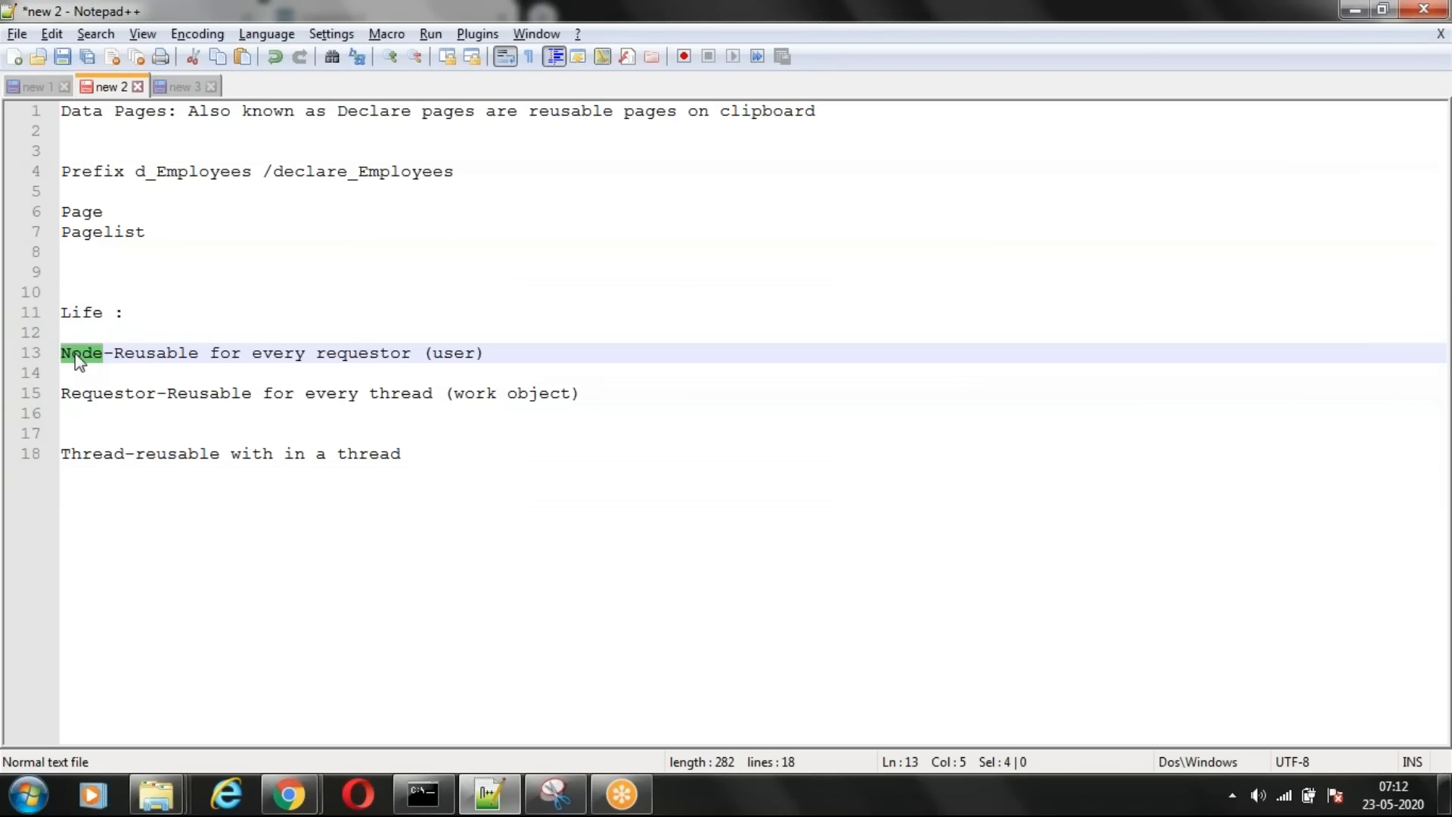
double_click(90, 396)
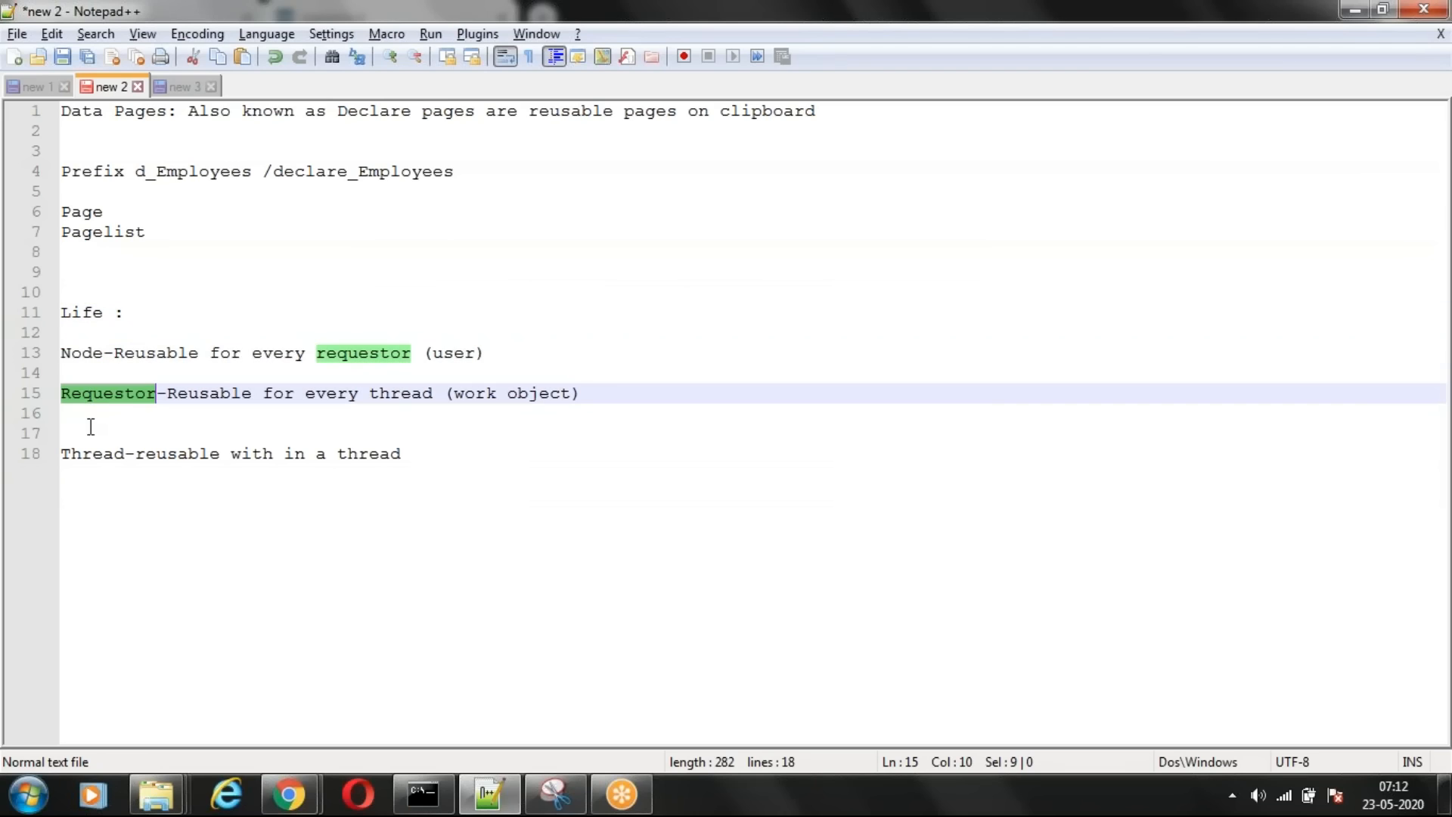
double_click(90, 452)
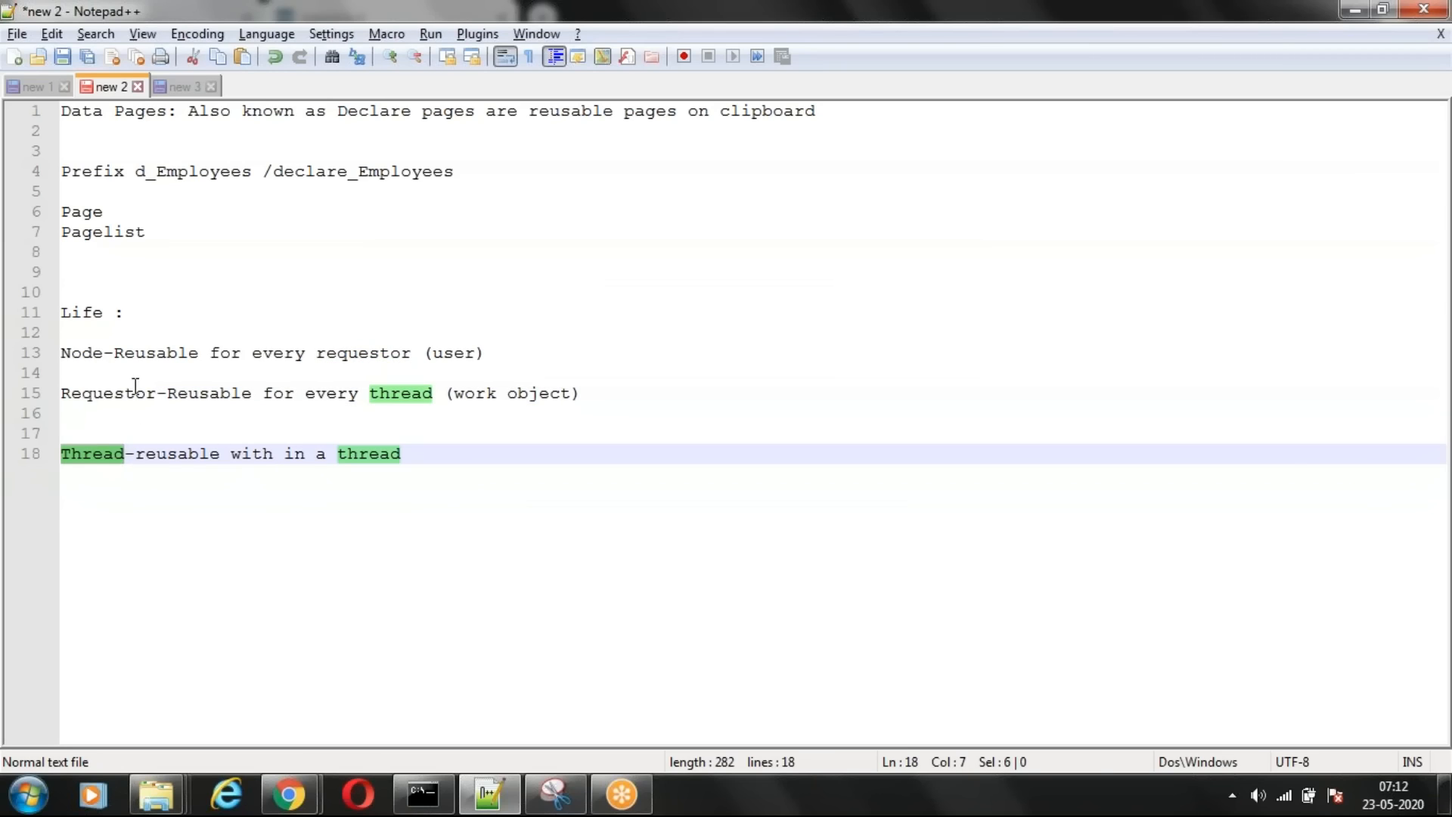
double_click(72, 353)
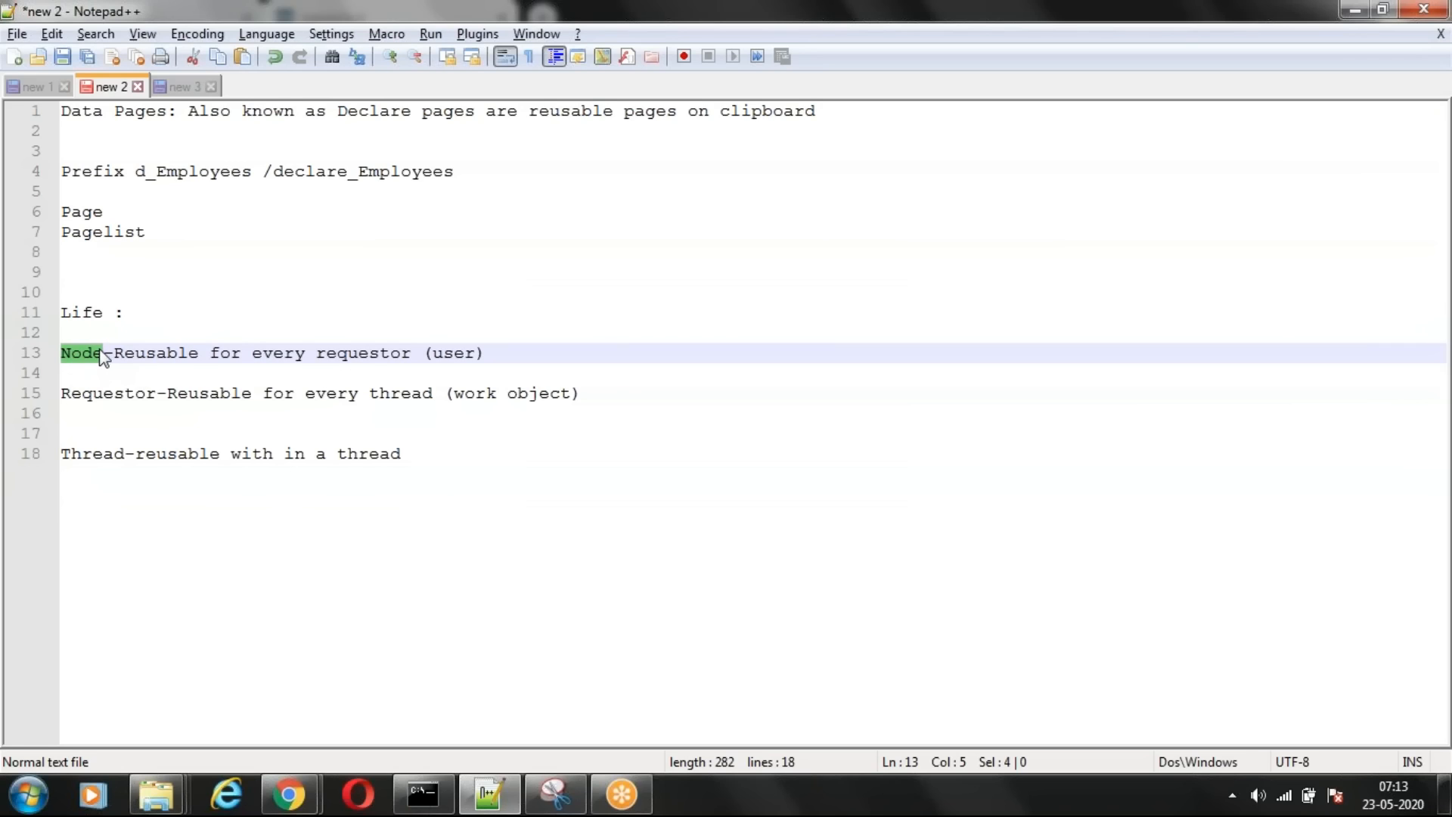
drag(114, 352, 412, 352)
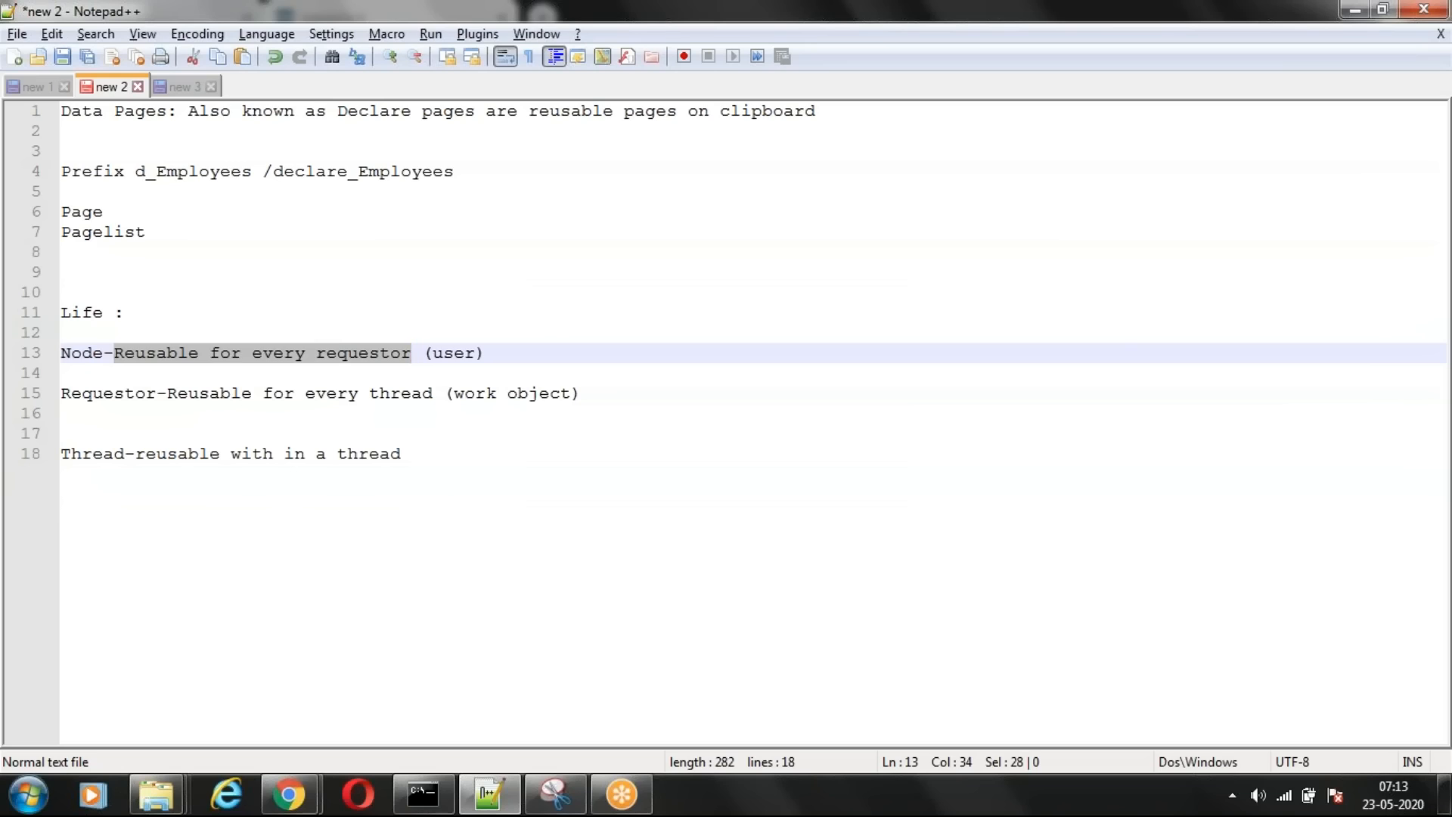
- Highlight the Requestor, Node and Thread scope names in turn to compare how each one is reused
double_click(97, 392)
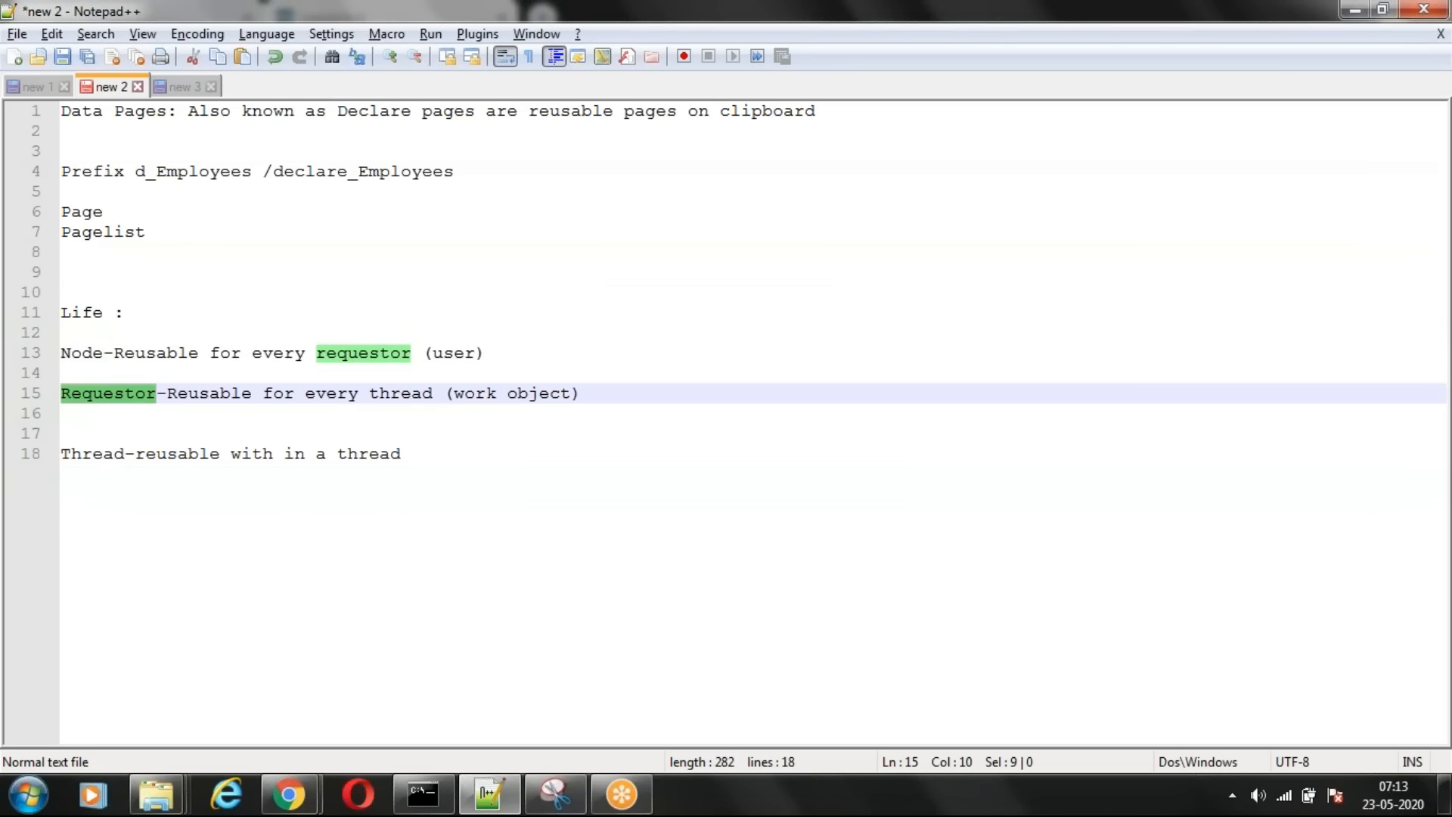
click(479, 346)
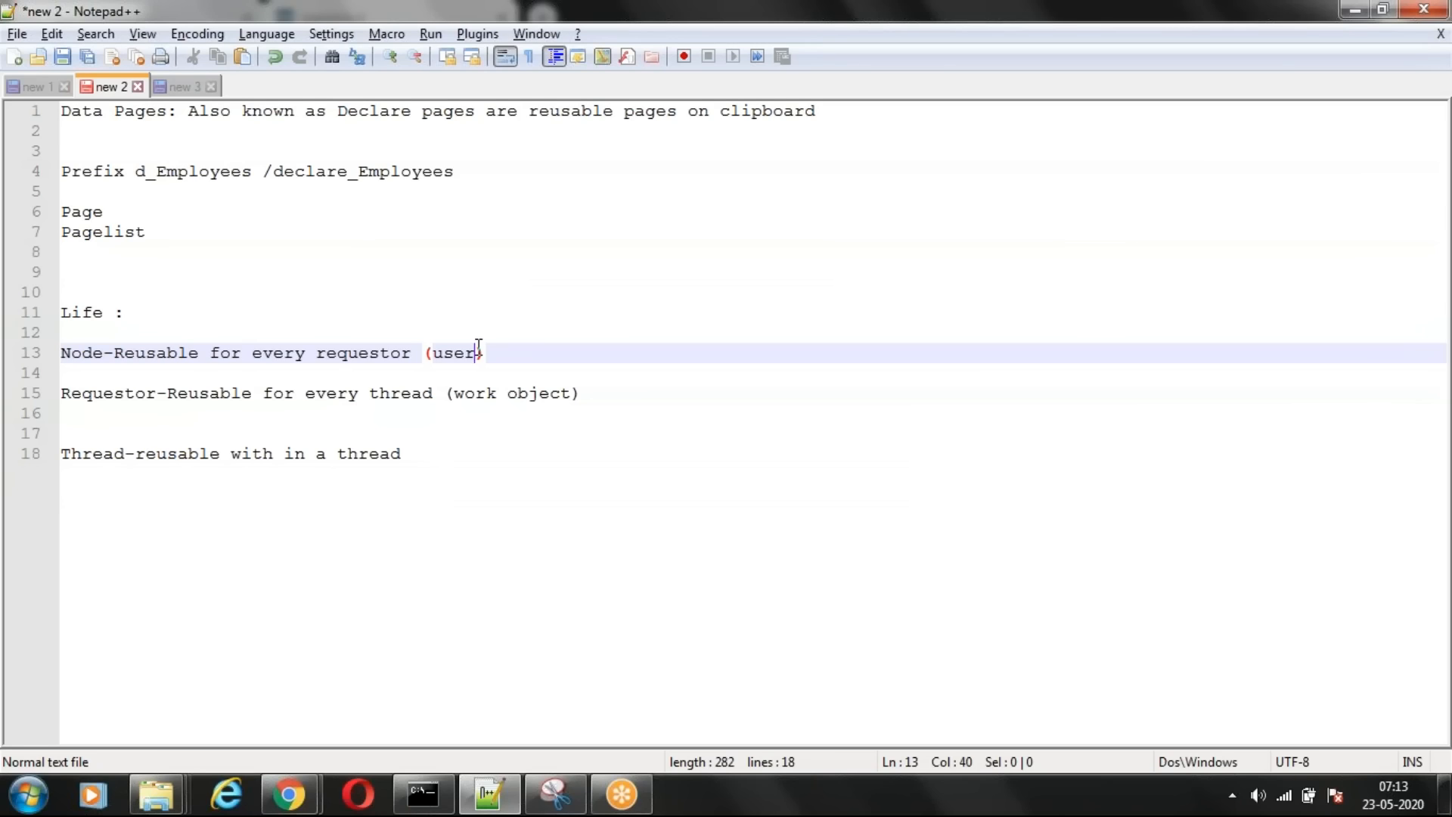
double_click(80, 354)
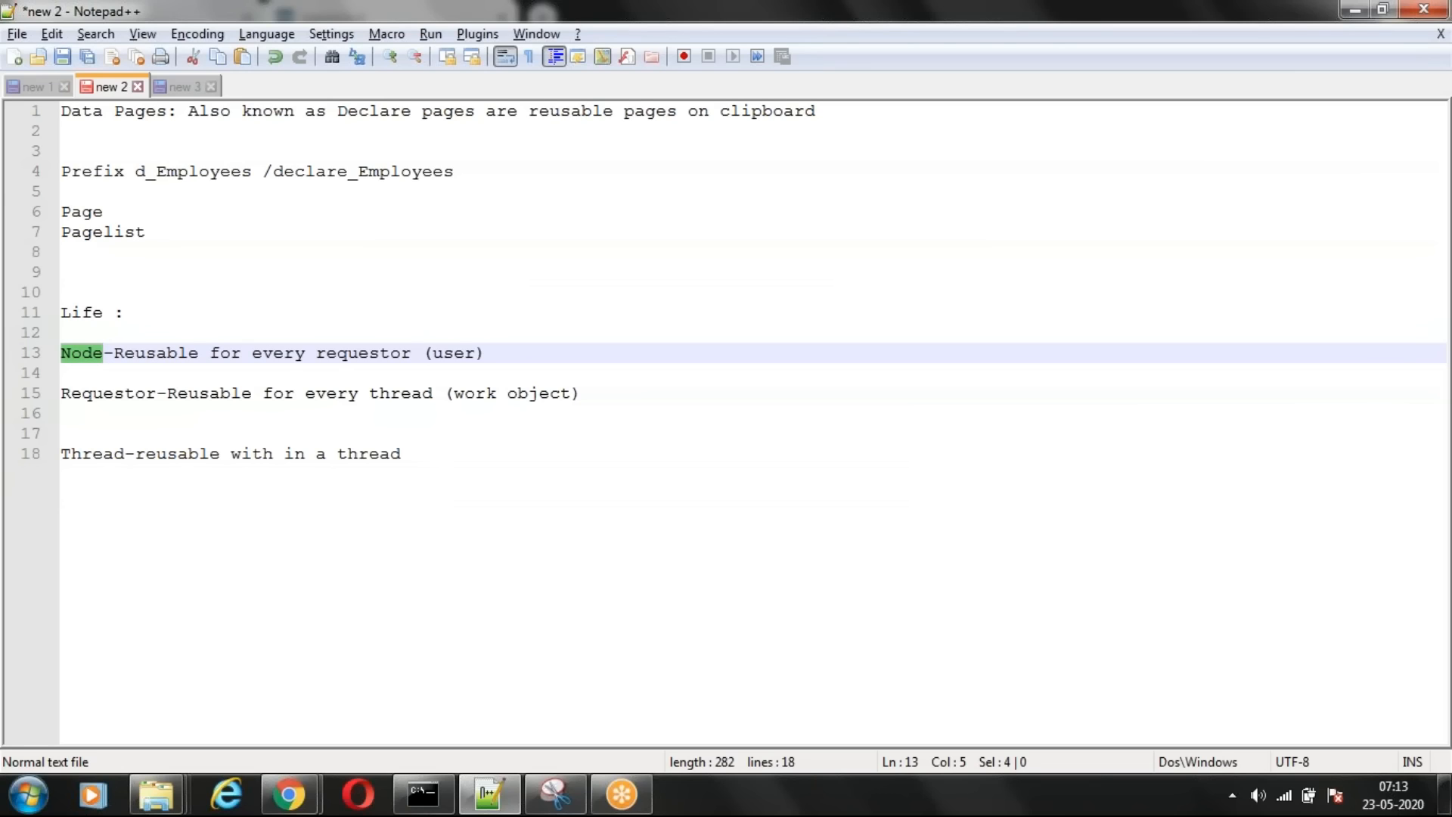
double_click(68, 393)
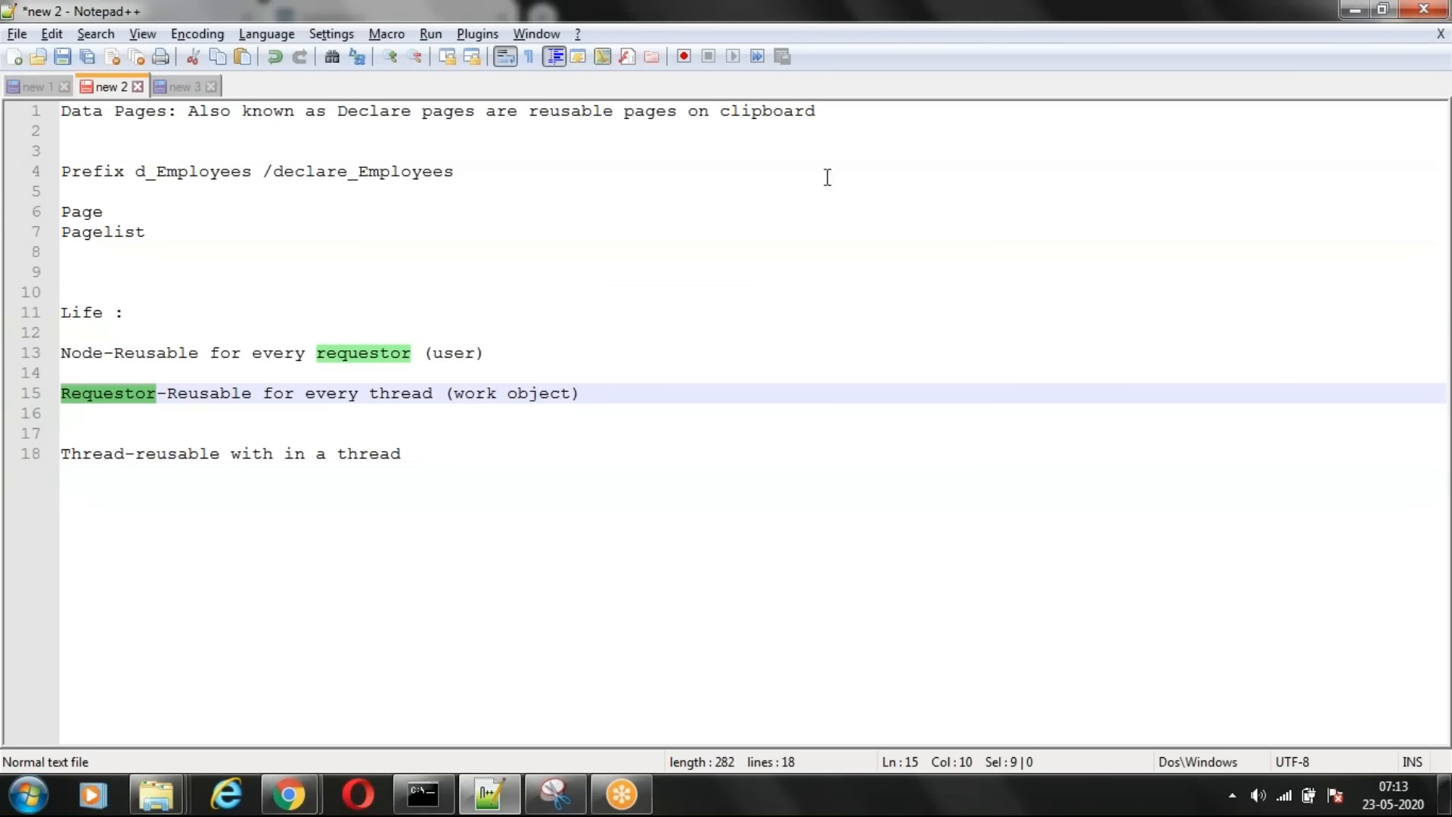
click(530, 356)
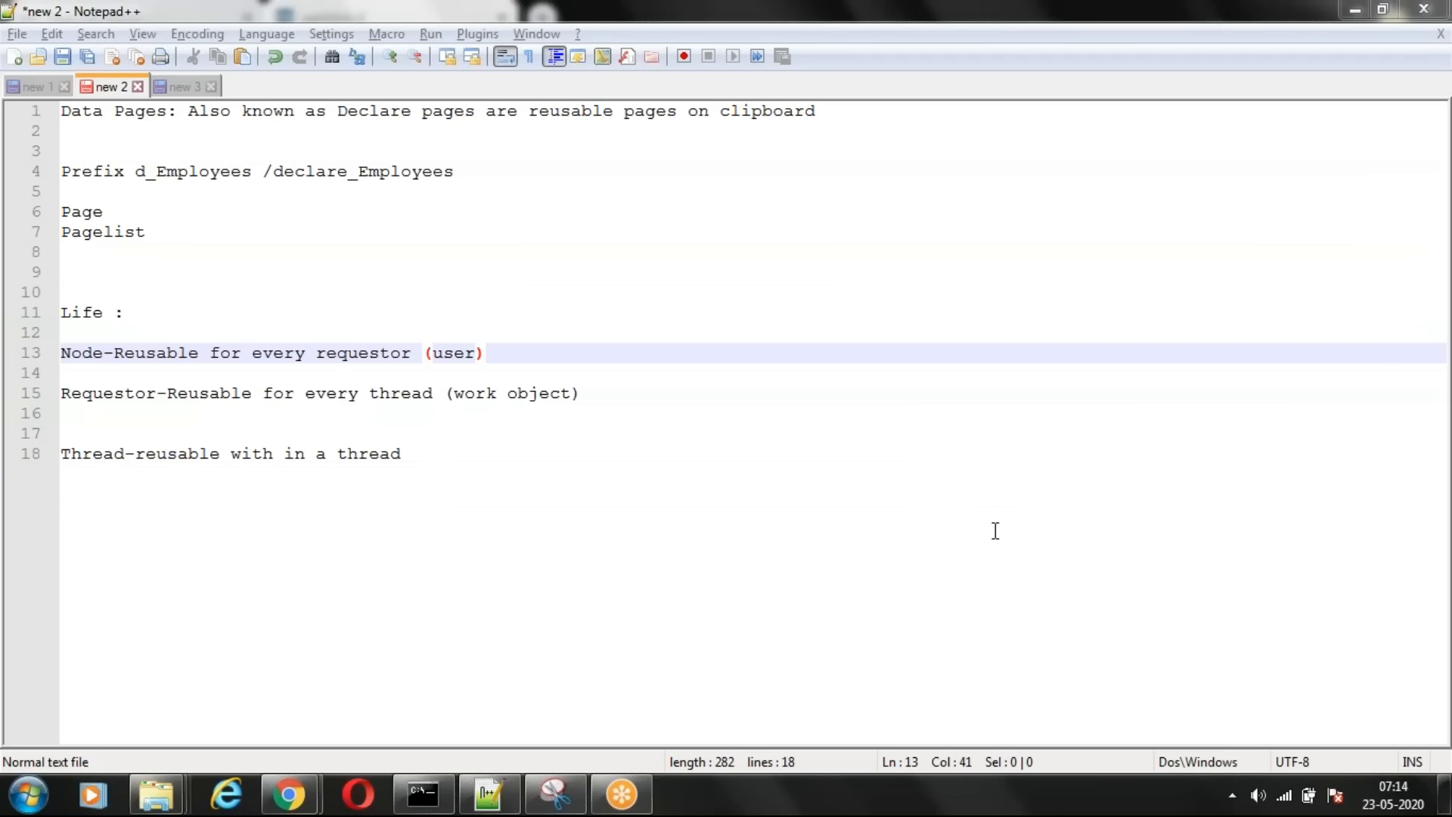
double_click(125, 393)
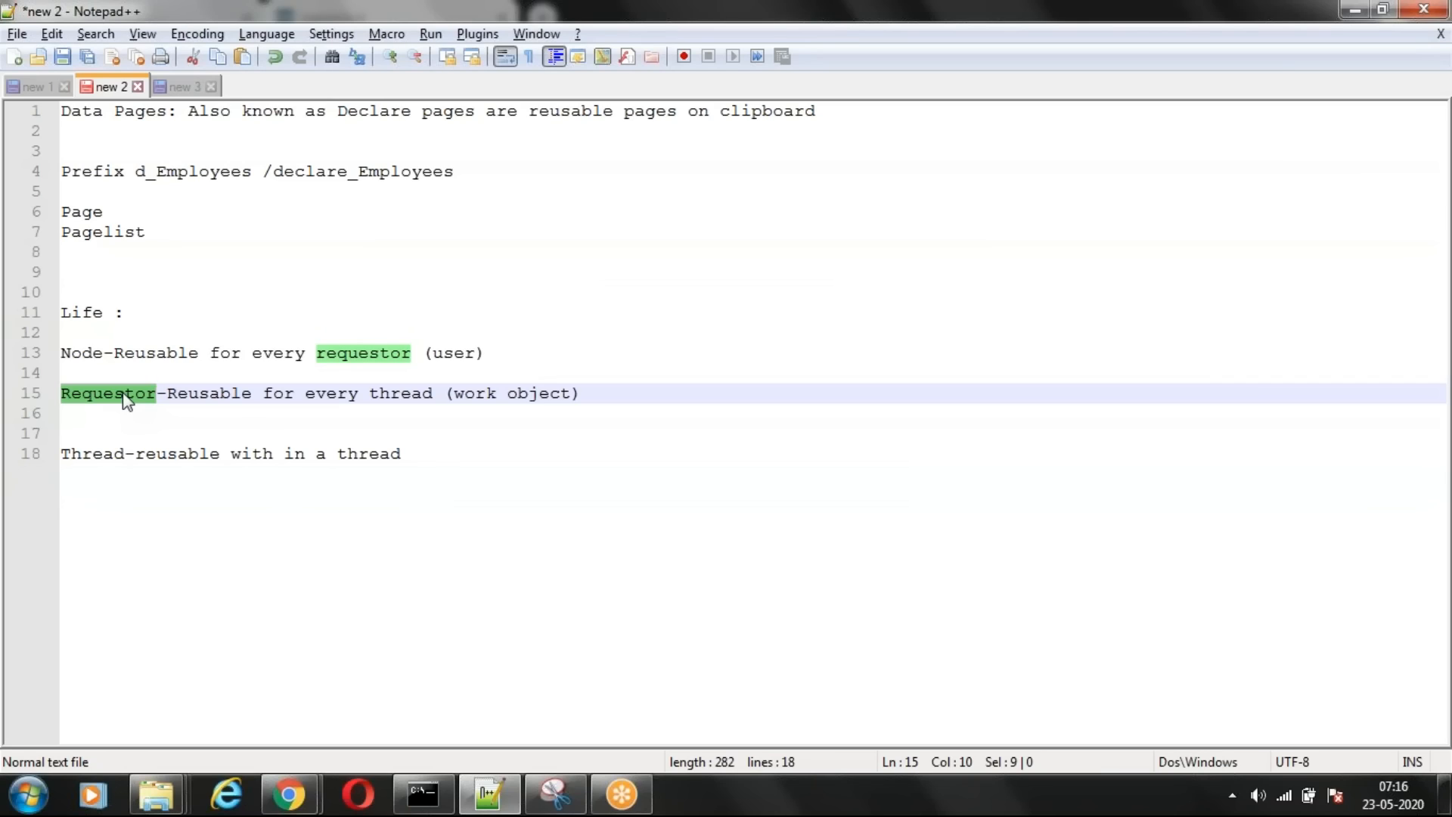
double_click(83, 448)
click(476, 478)
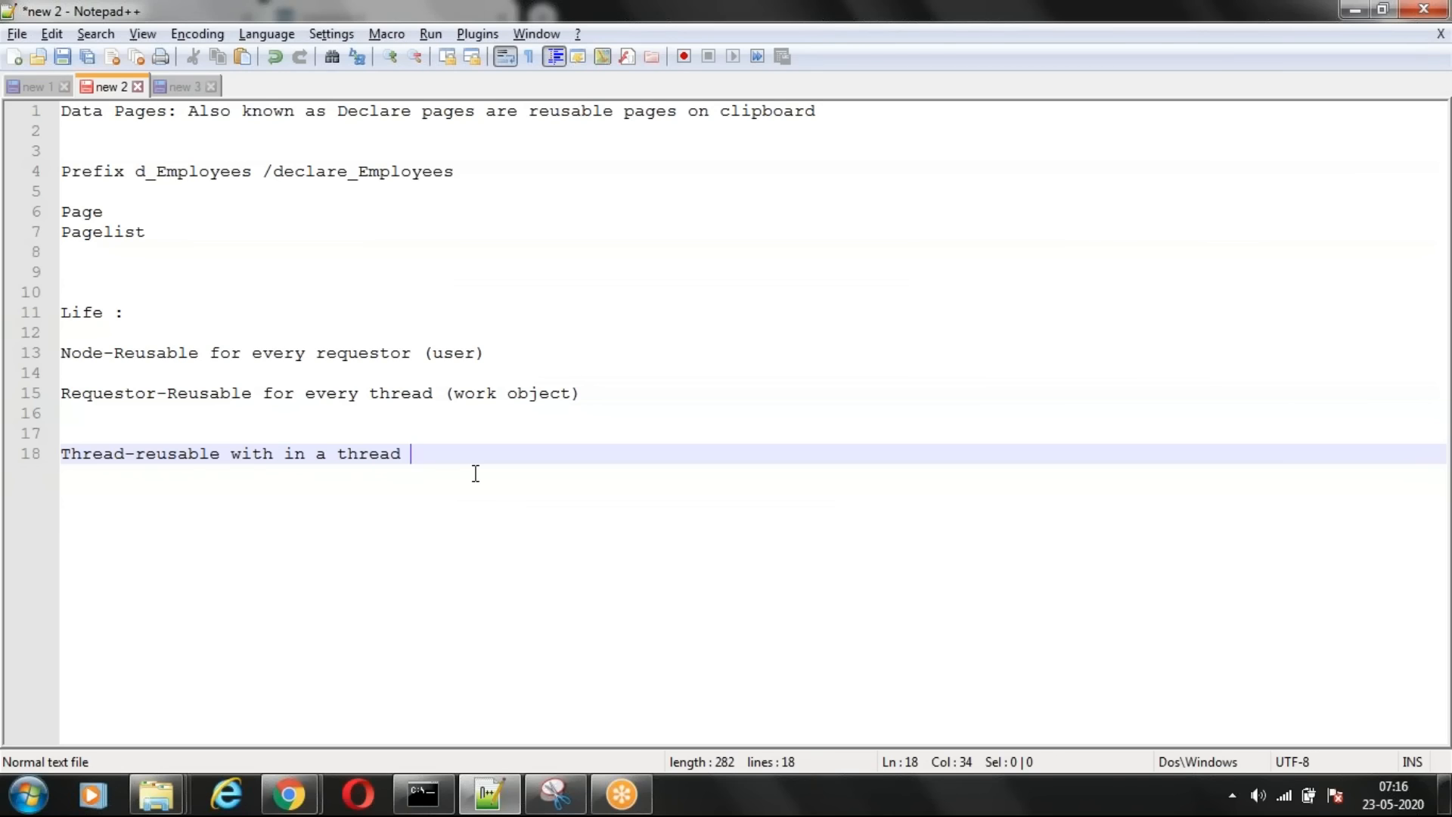
- Switch to the Pega Dev Studio page in Chrome to check it, and return to the Notepad++ notes
mouse_move(275, 809)
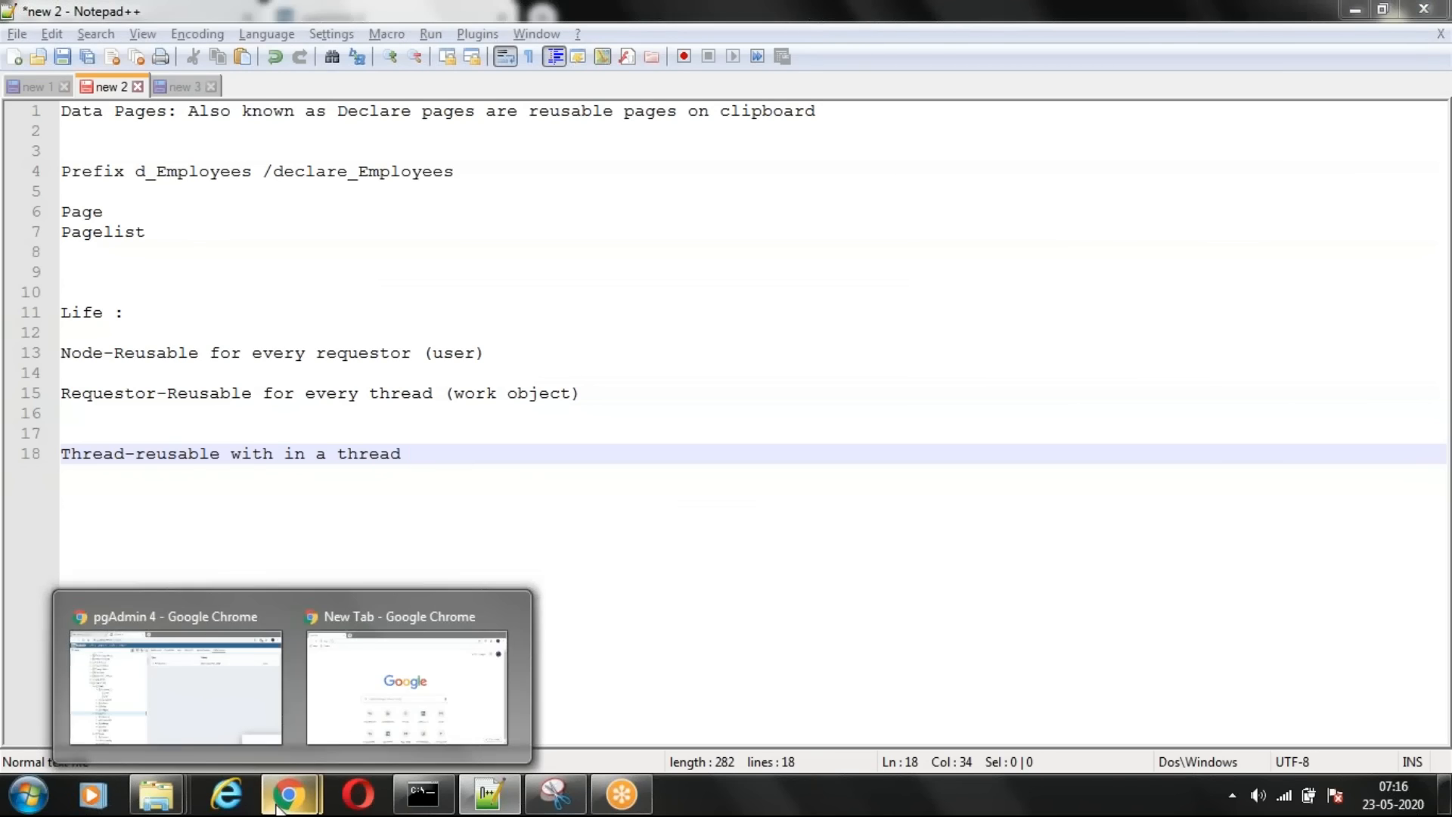
click(192, 740)
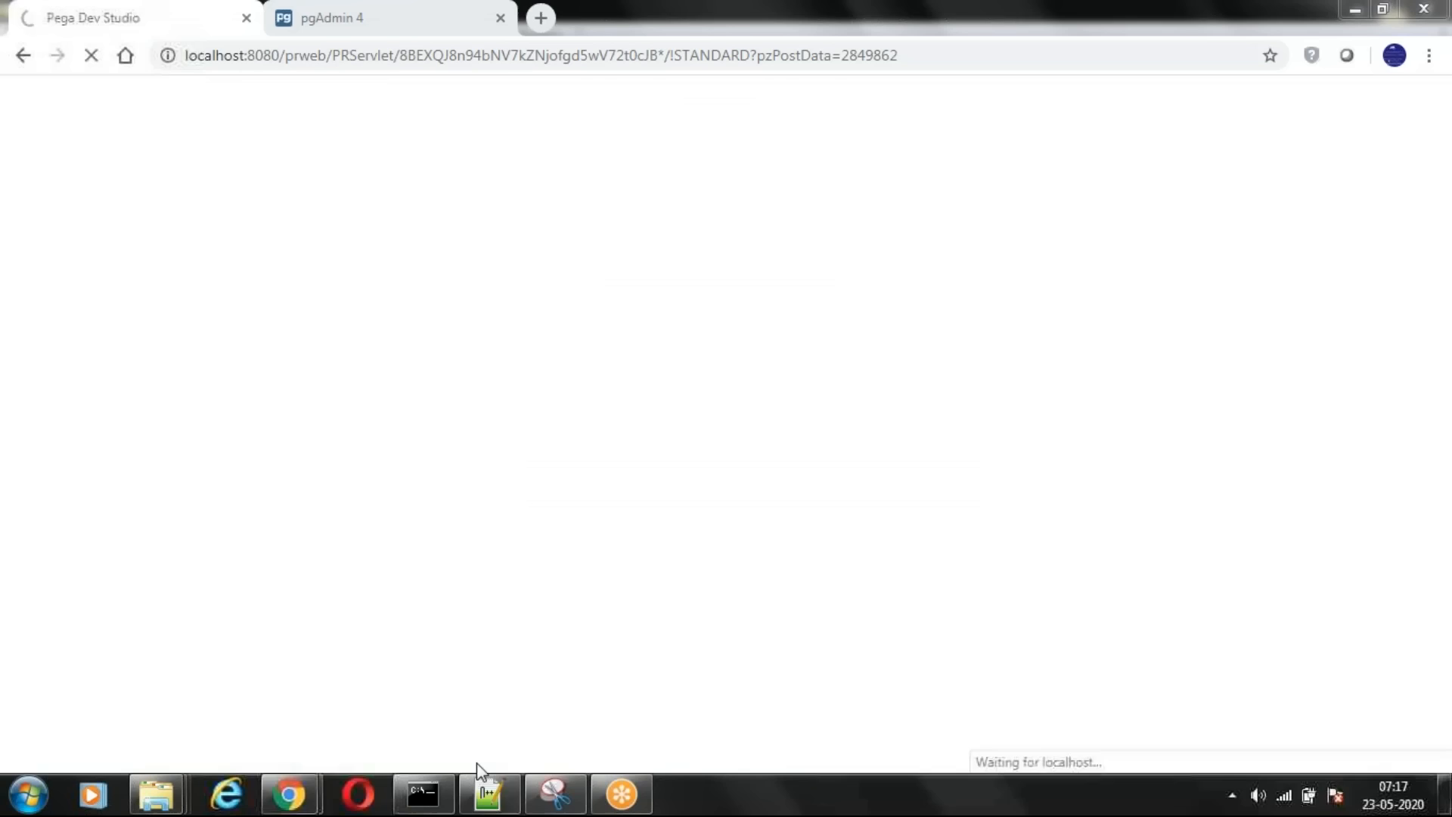
click(490, 796)
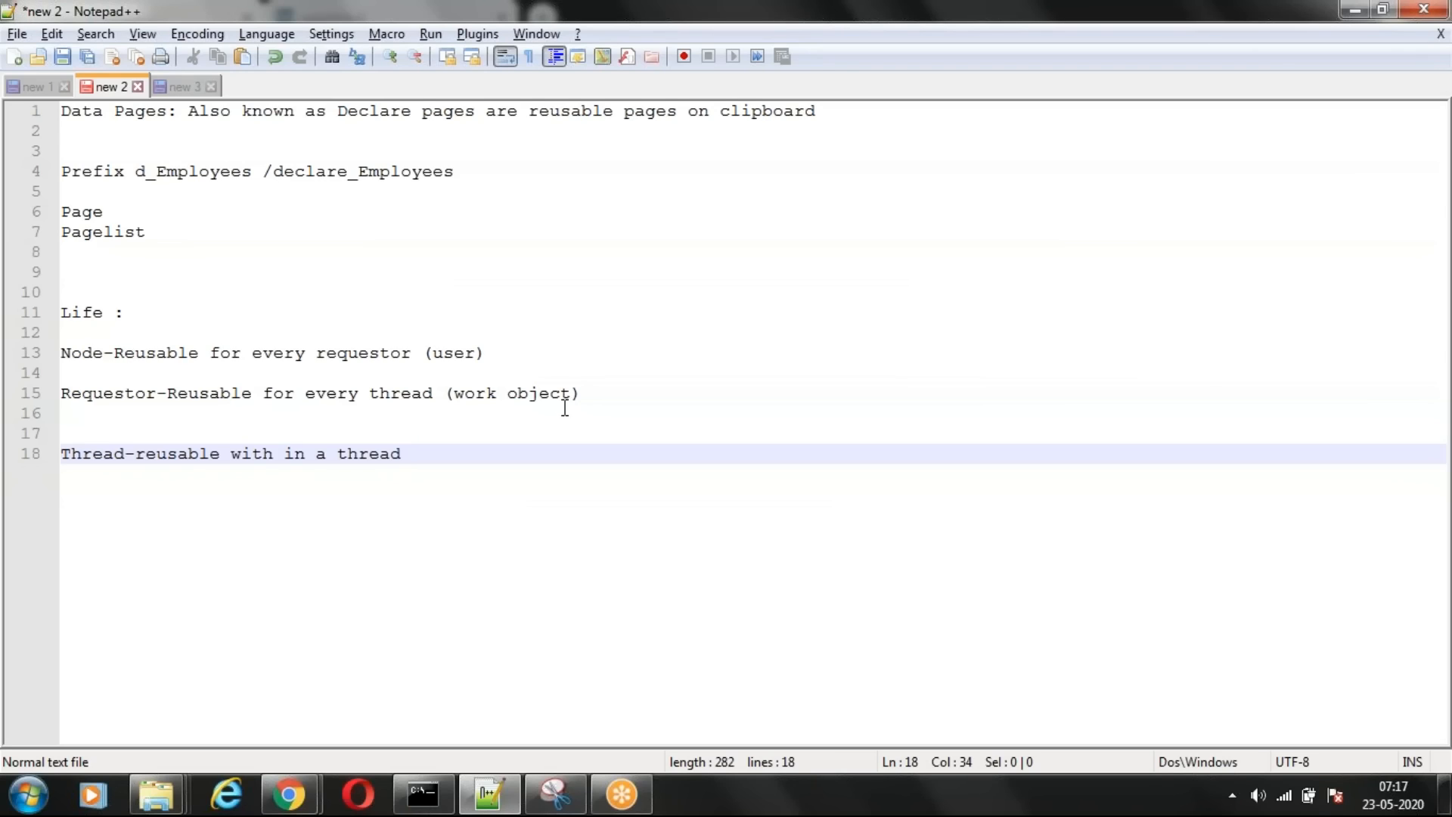
- Remove the extra blank line between the Requestor and Thread entries and add three new lines after the Thread entry
click(593, 395)
key(Delete)
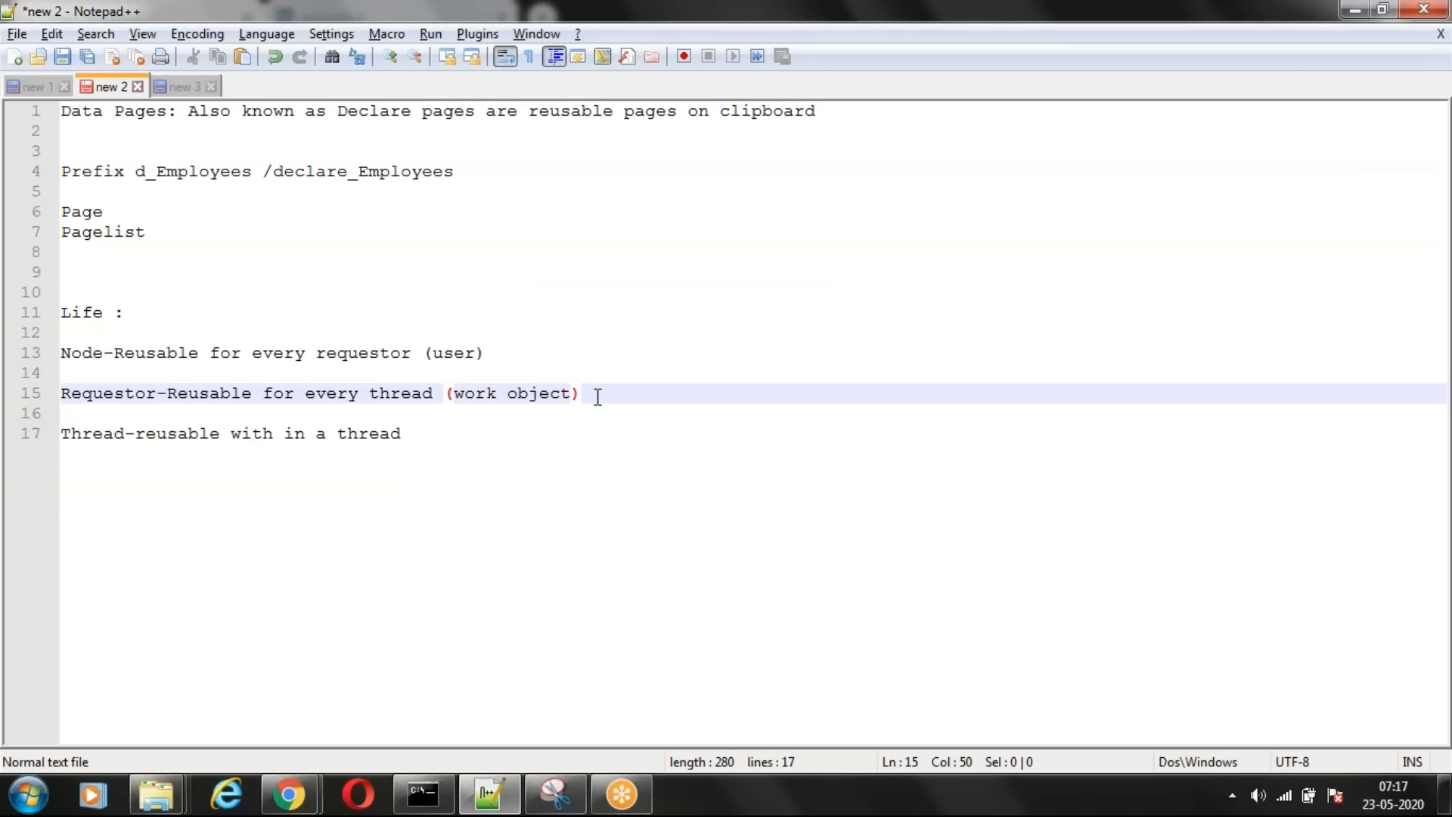
click(415, 441)
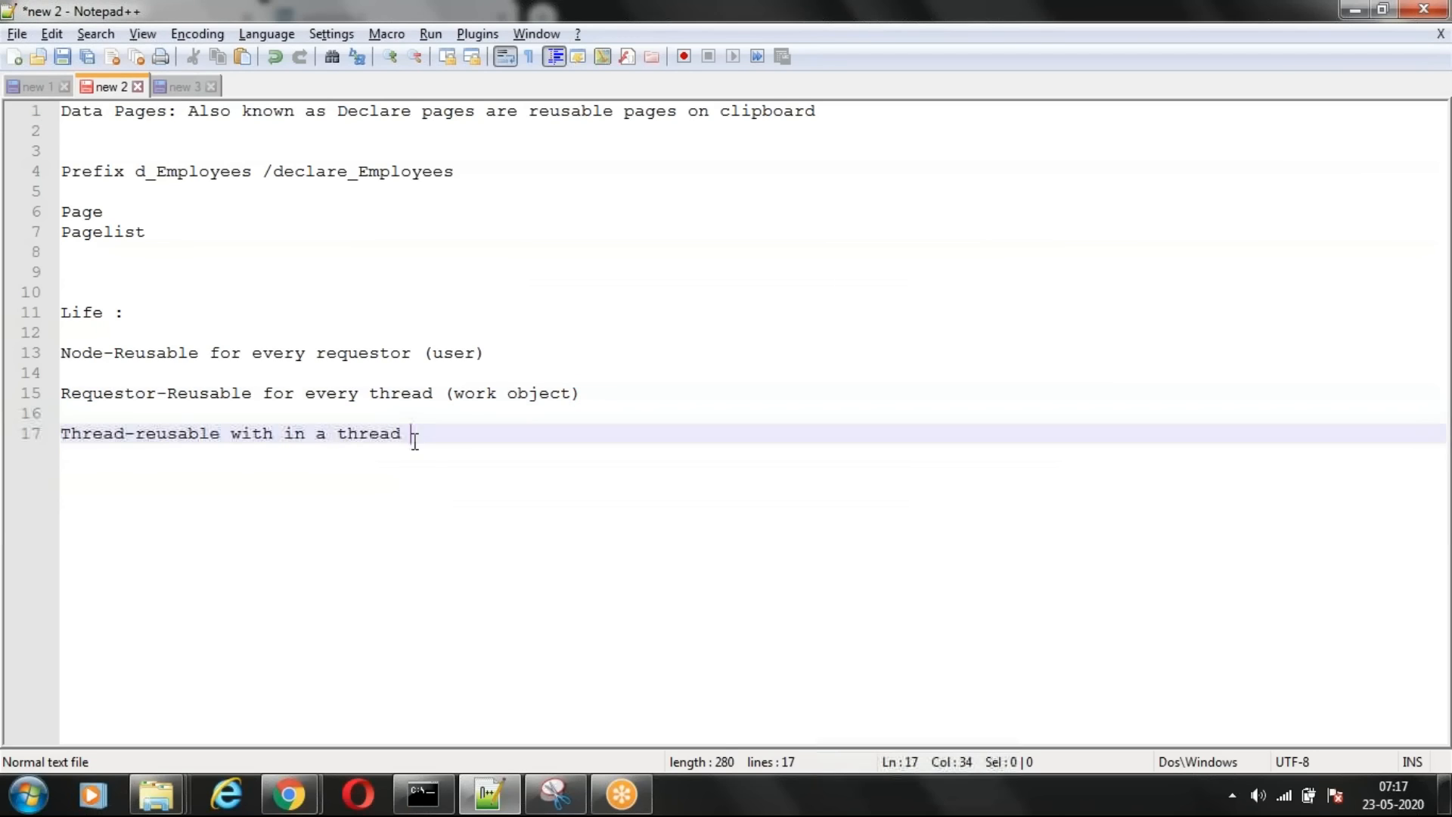
key(Return)
key(Return)
key(Return)
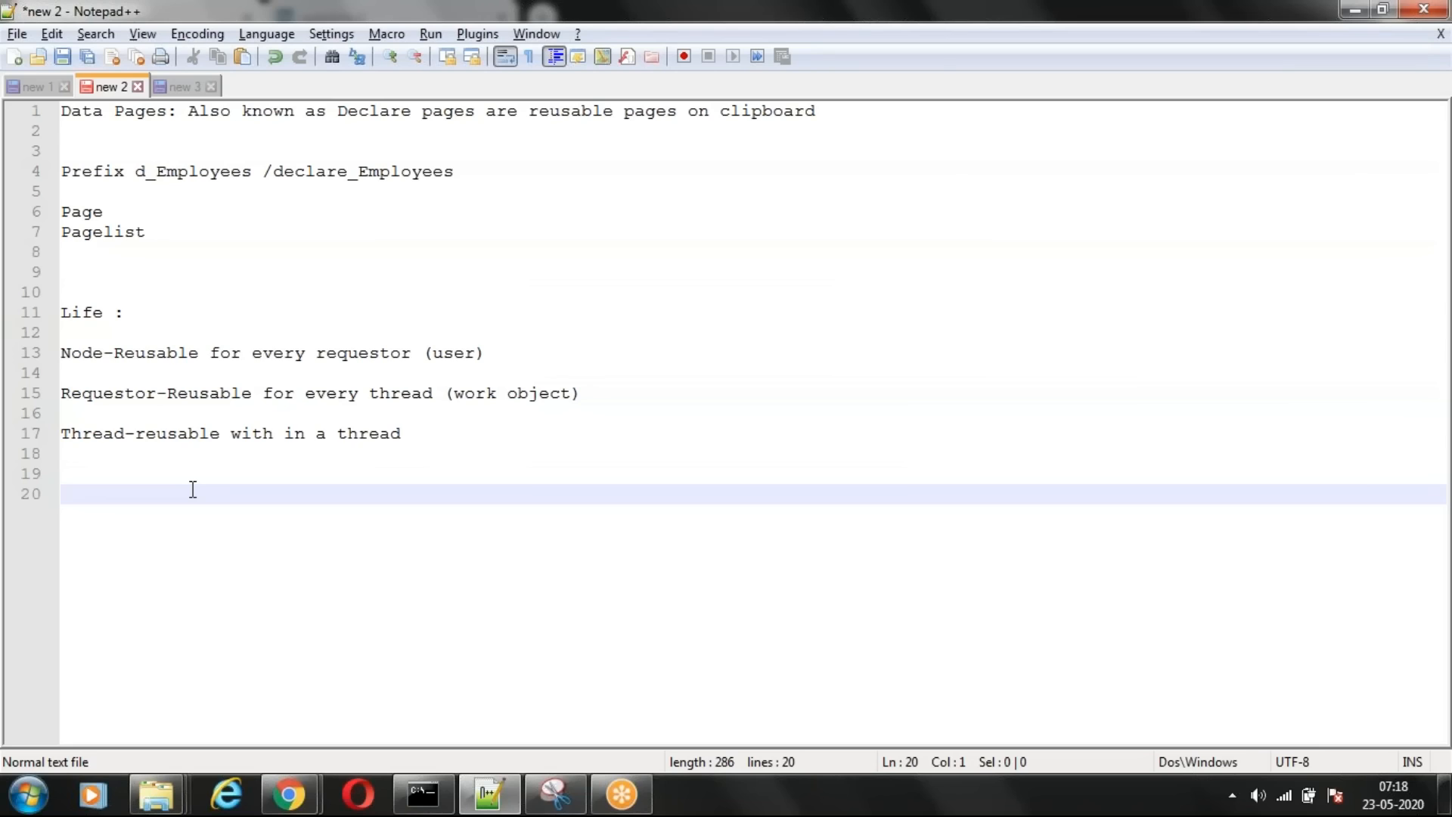
- Write the flow "1stuser->datapage->activity->output" on the last line below the Thread entry
text(1stuser->data)
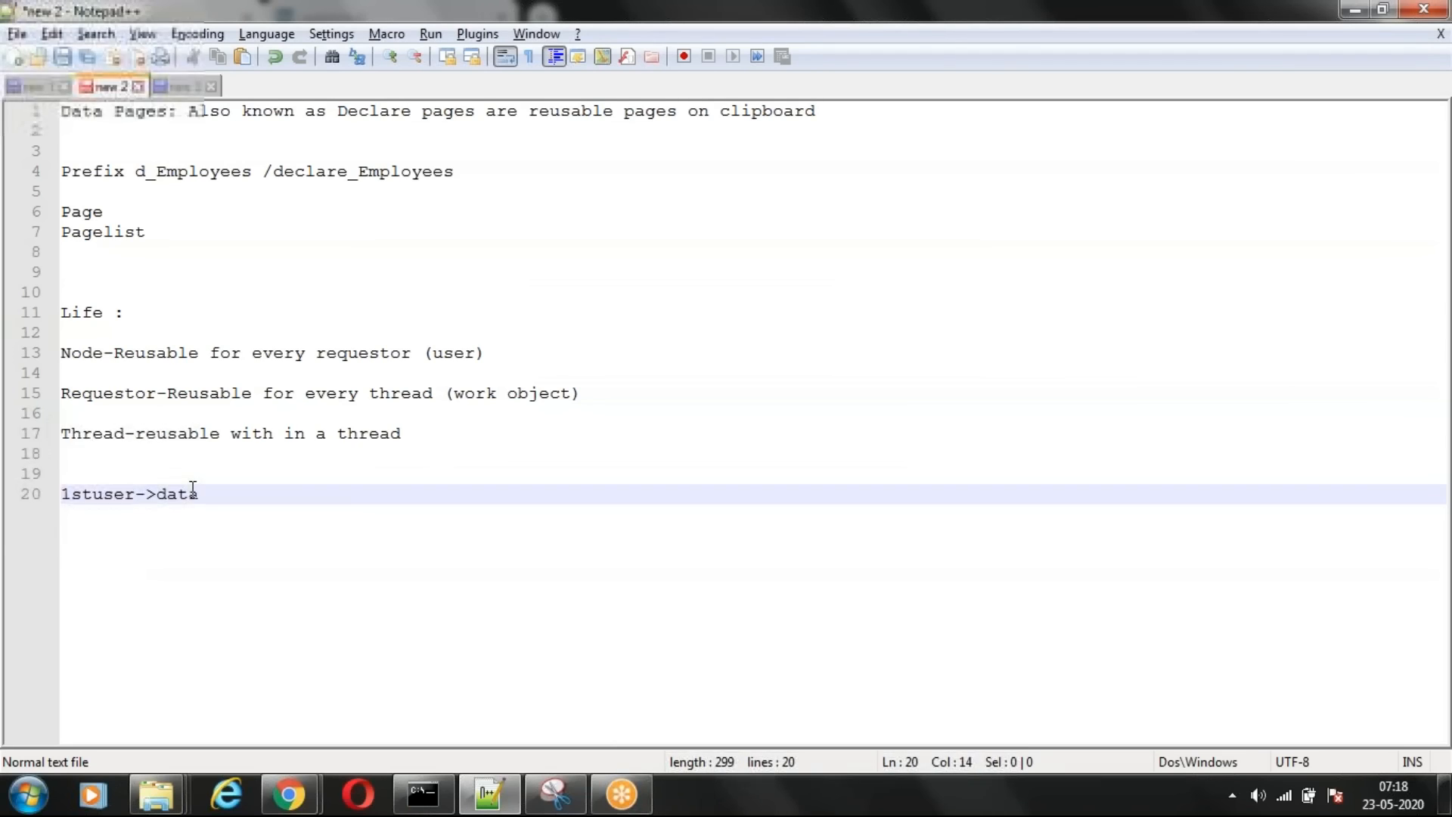
text(page->acti)
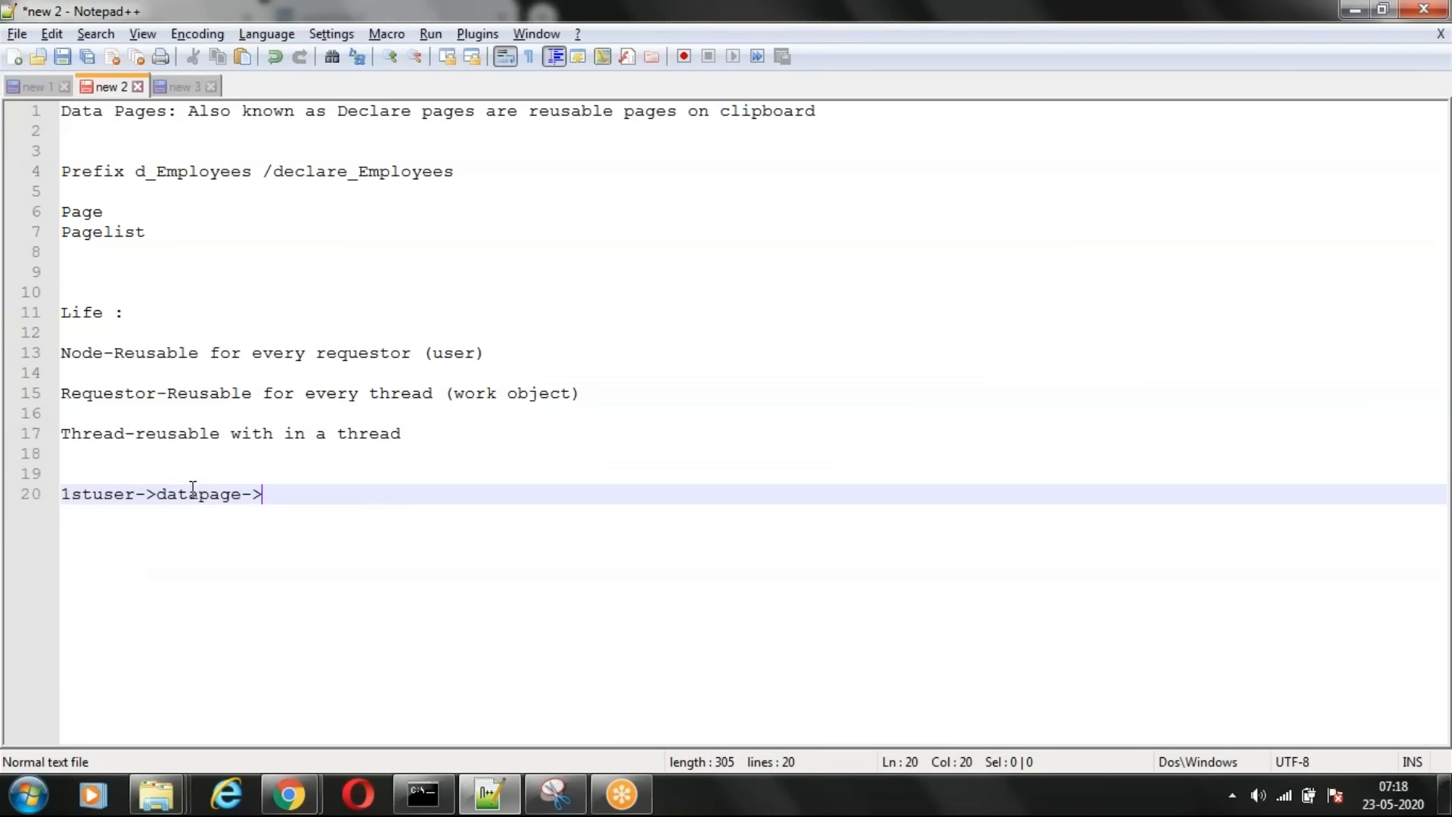
text(v)
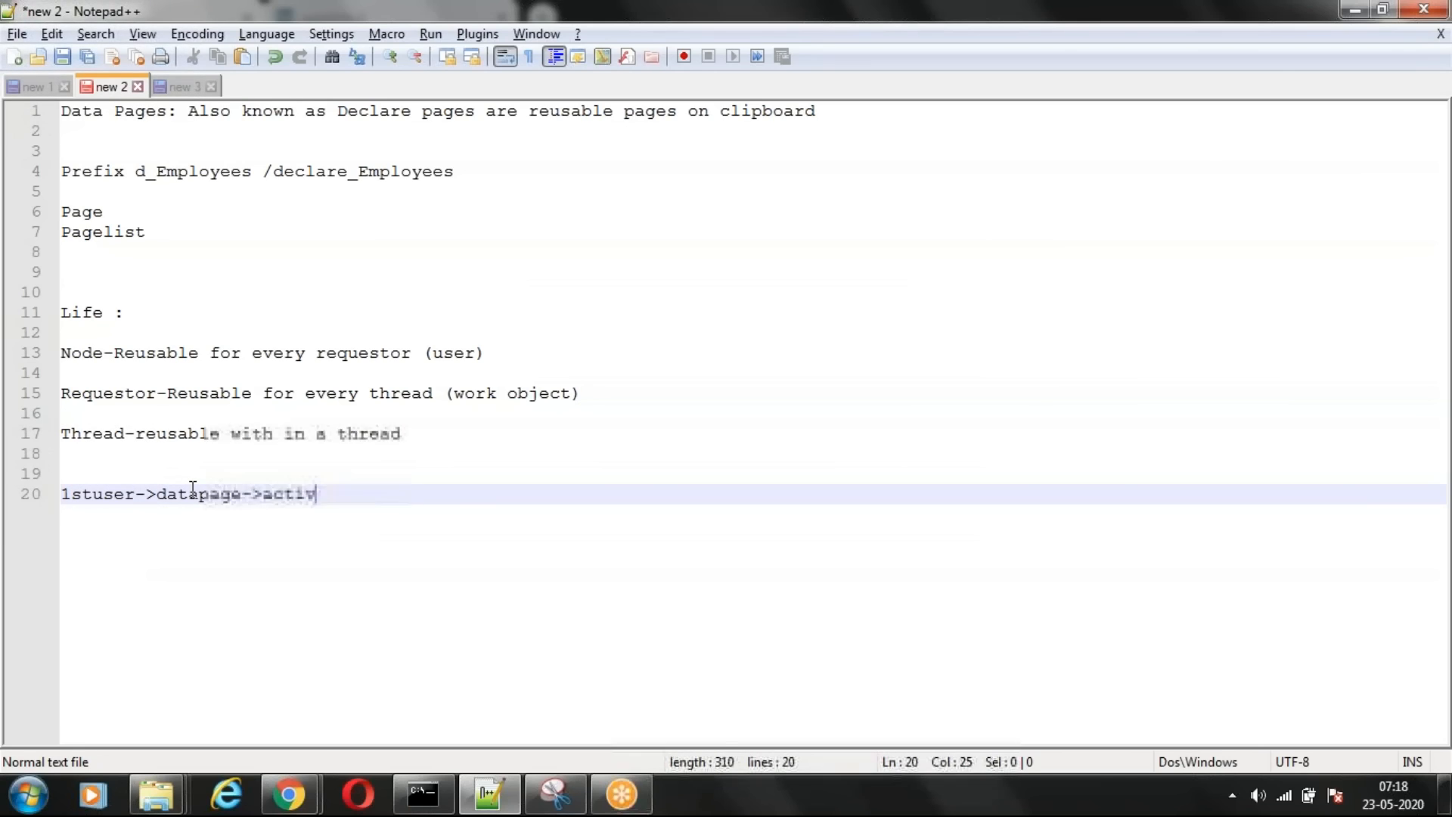
text(ity->)
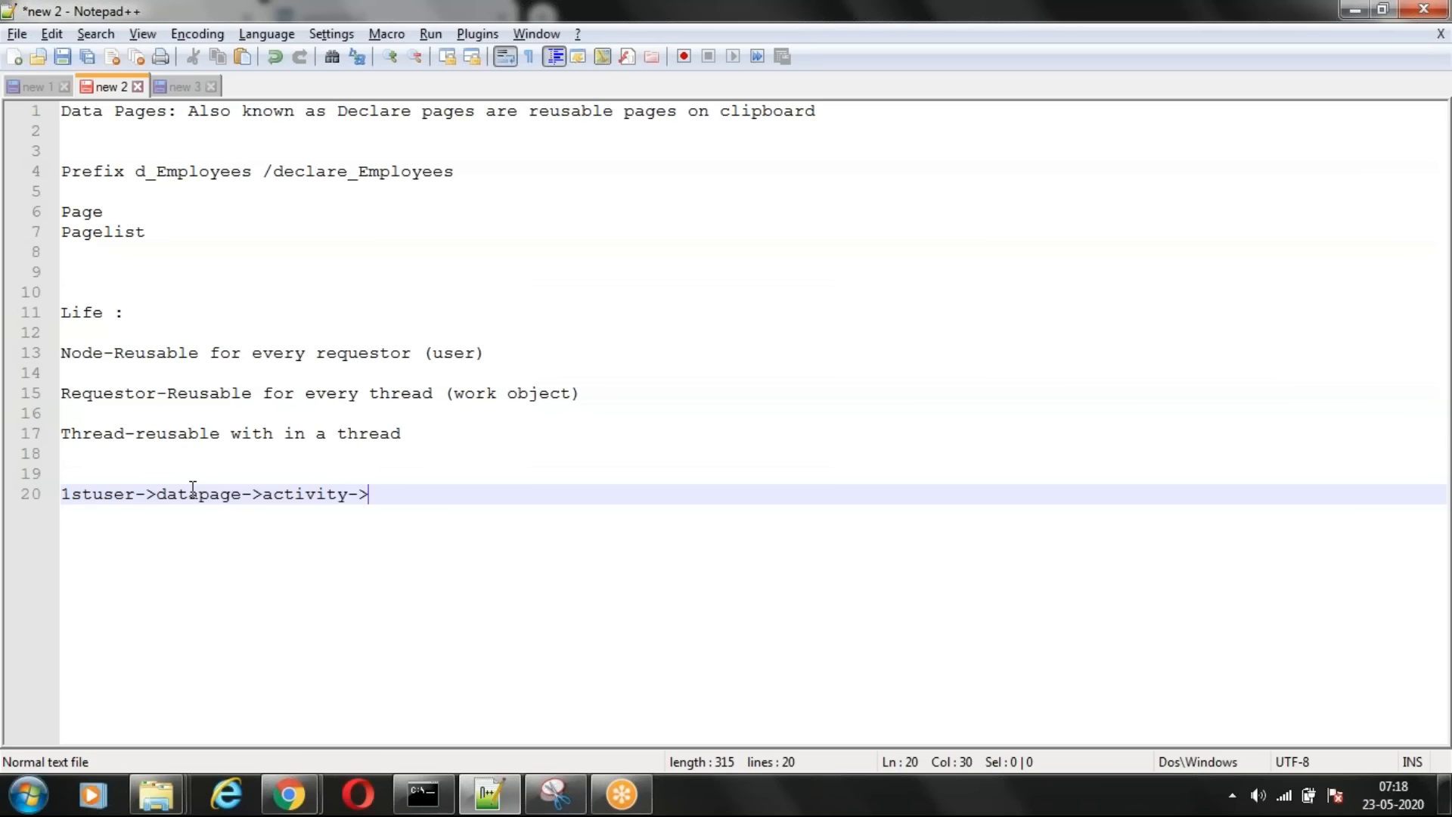
text(Page)
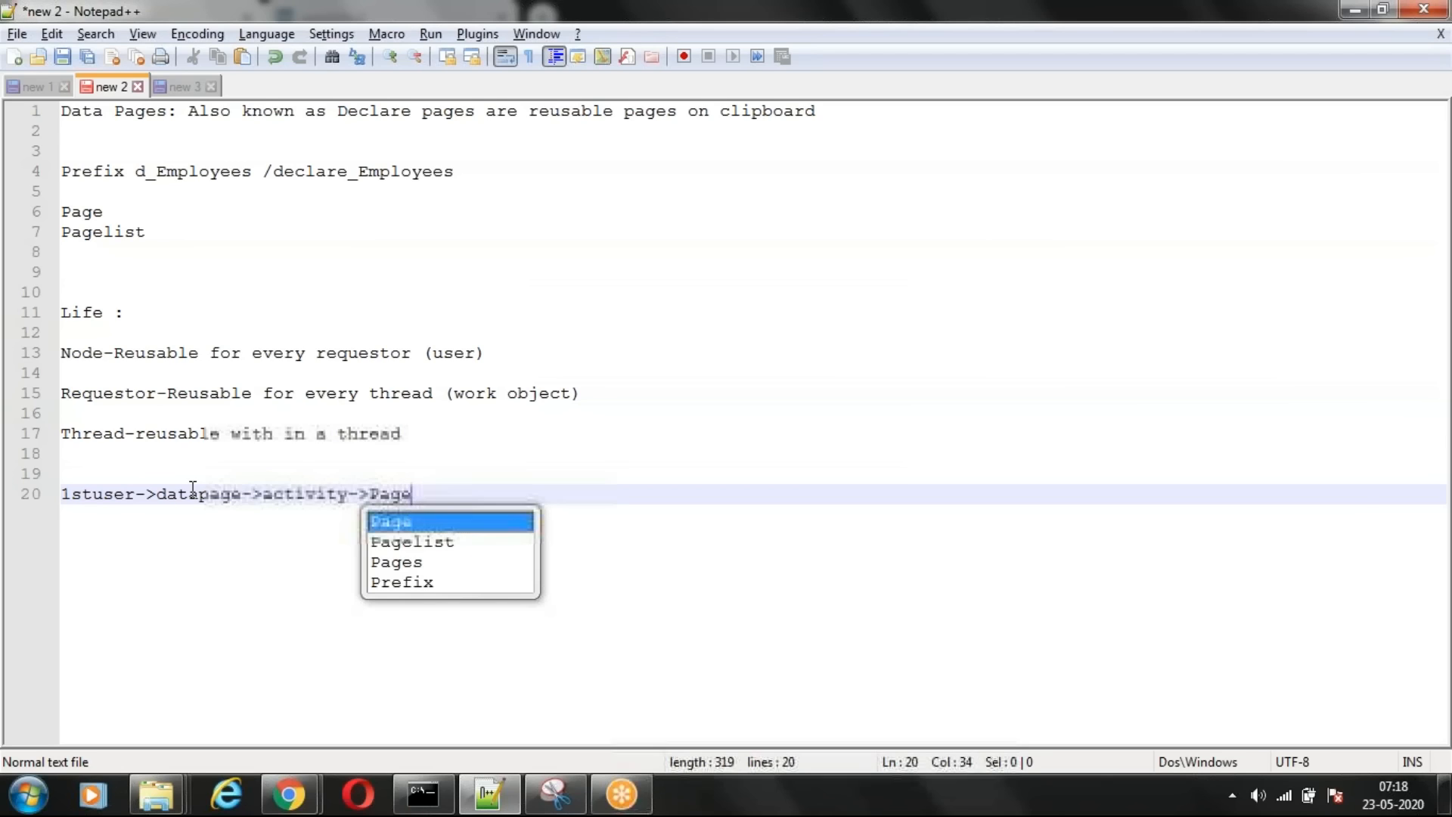
key(Escape)
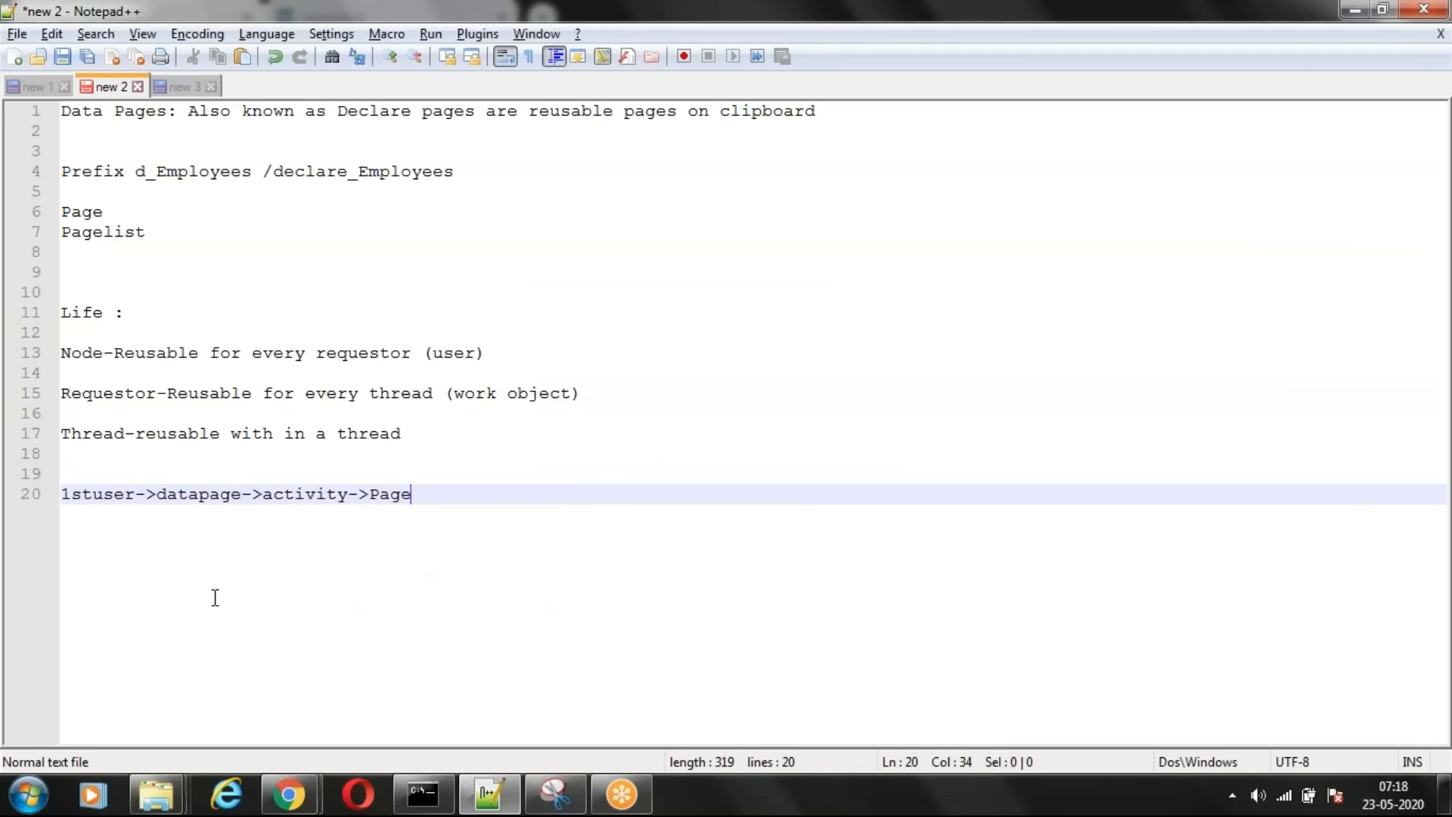
double_click(397, 503)
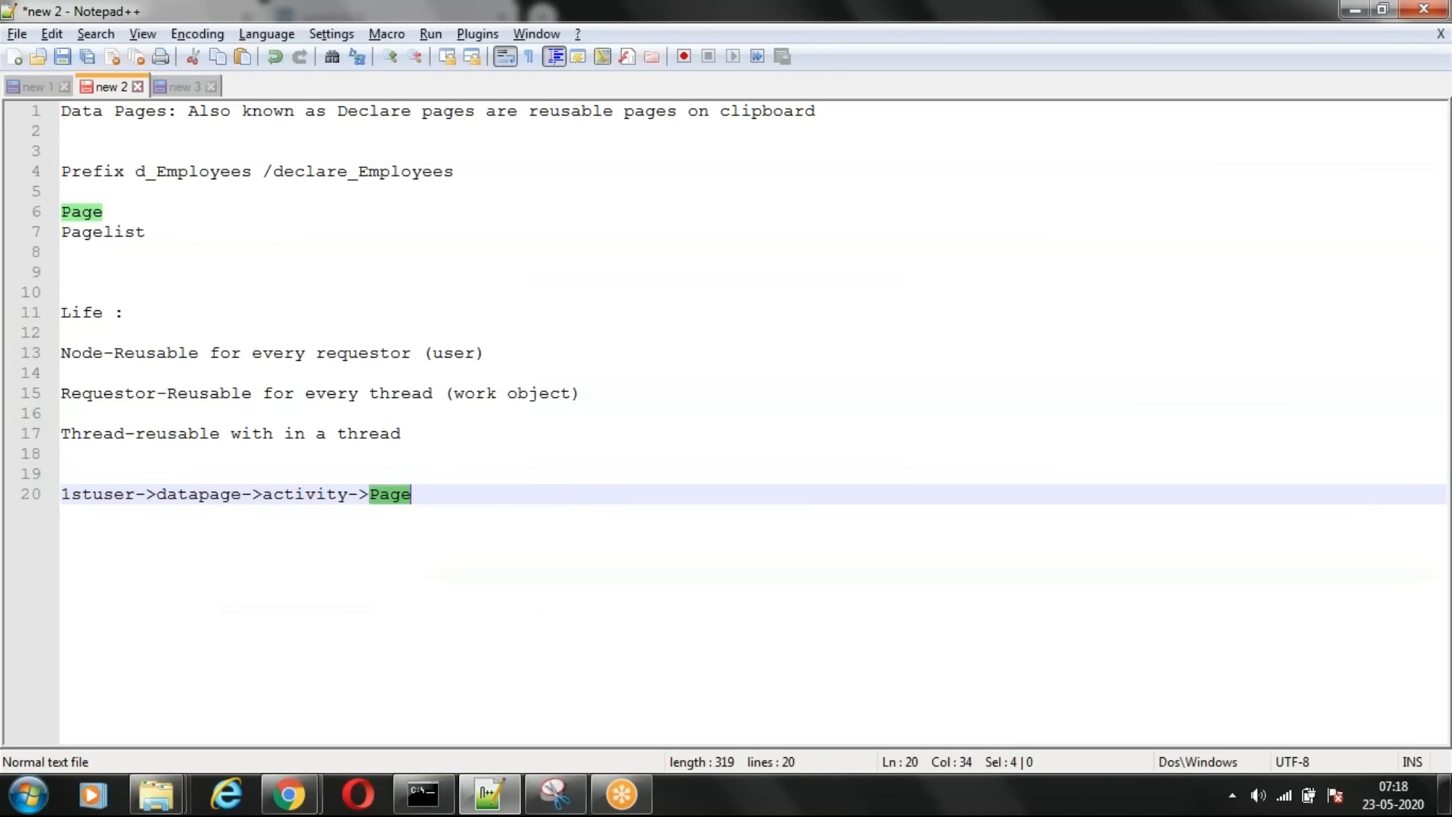
text(output)
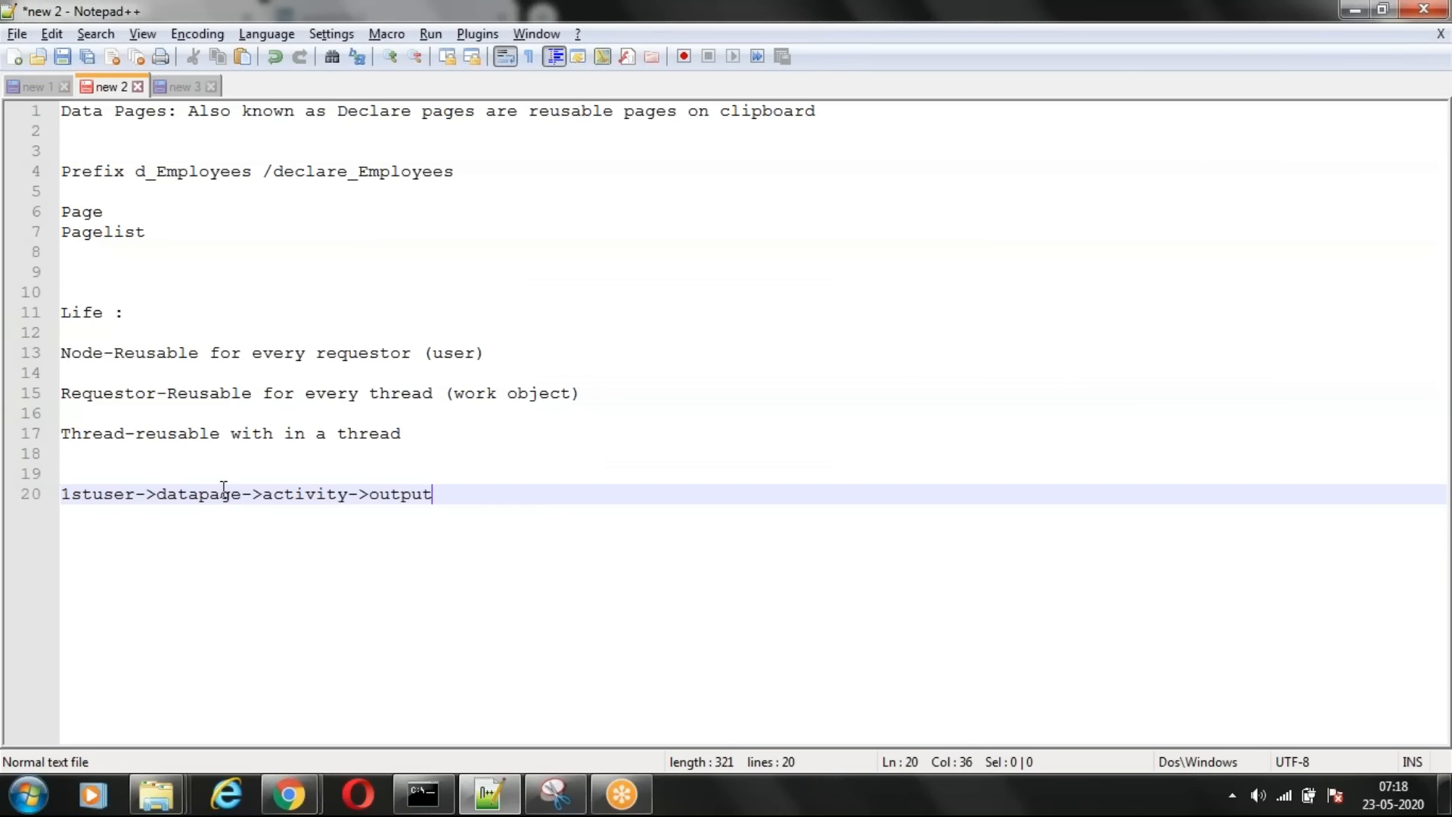
- Add "nth user reusing data page" directly below the 1stuser flow, and highlight "datapage" in that flow
key(Return)
key(Return)
key(Return)
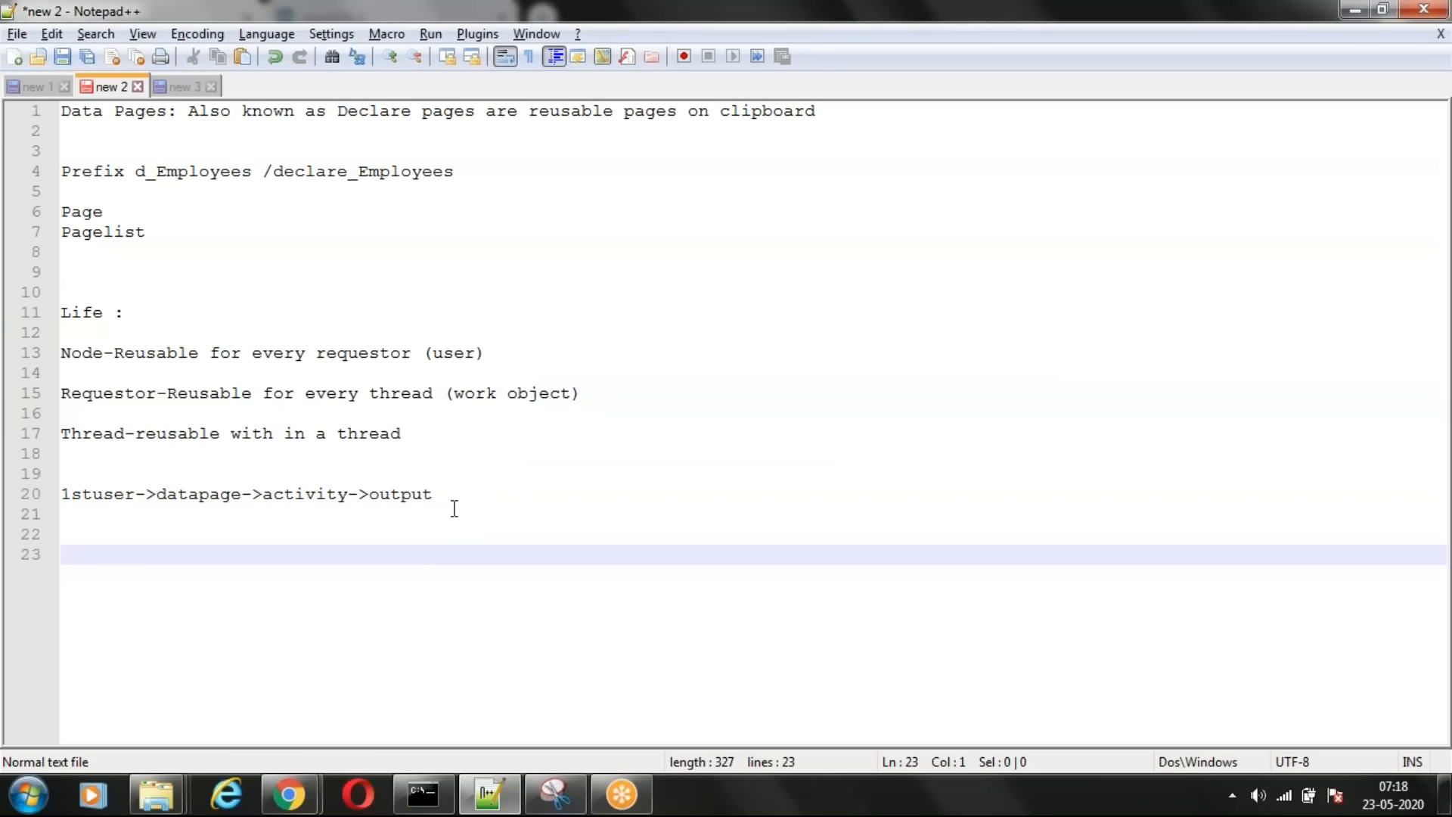
key(BackSpace)
key(BackSpace)
text(nth us)
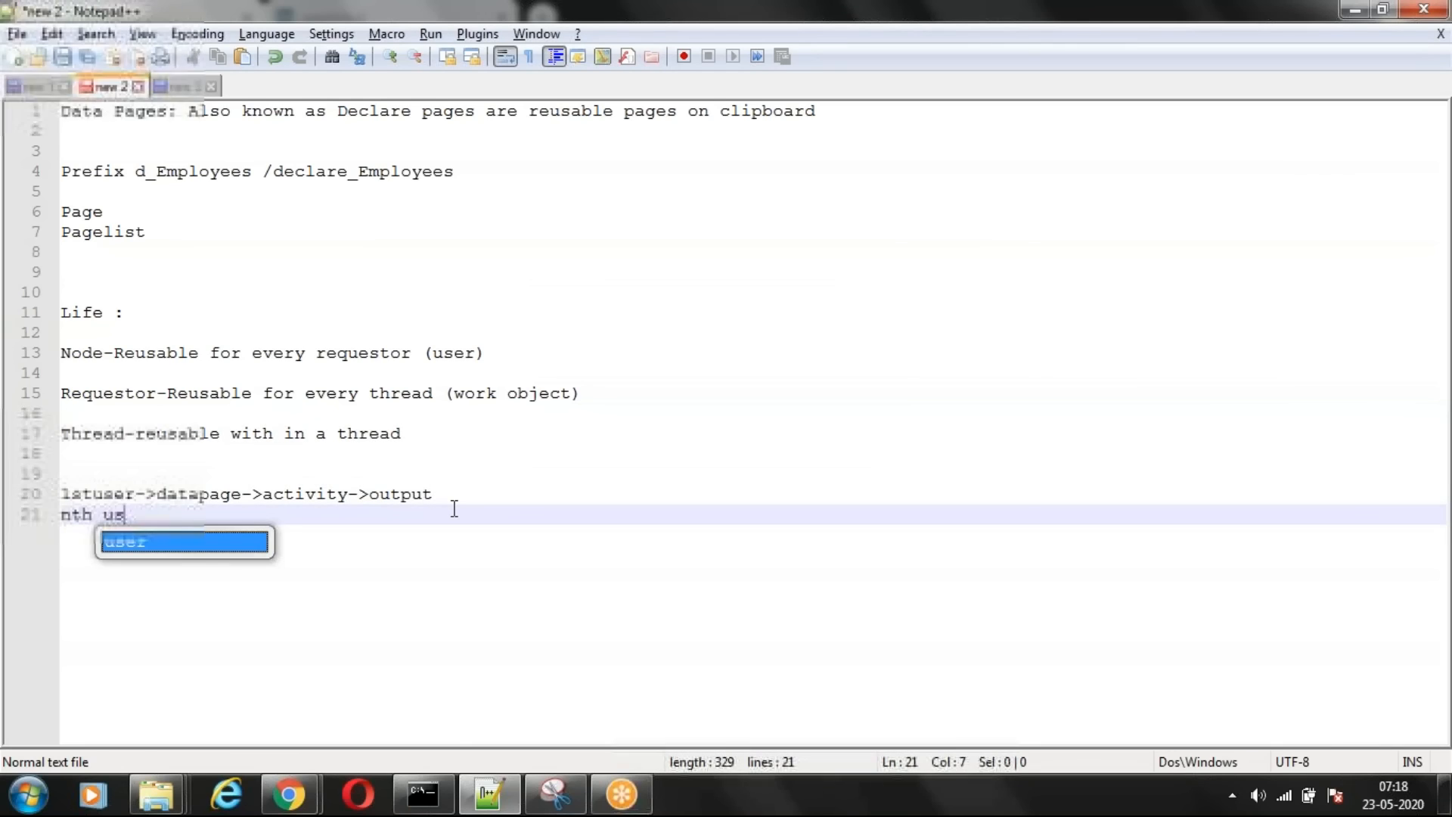
text(er reusing data)
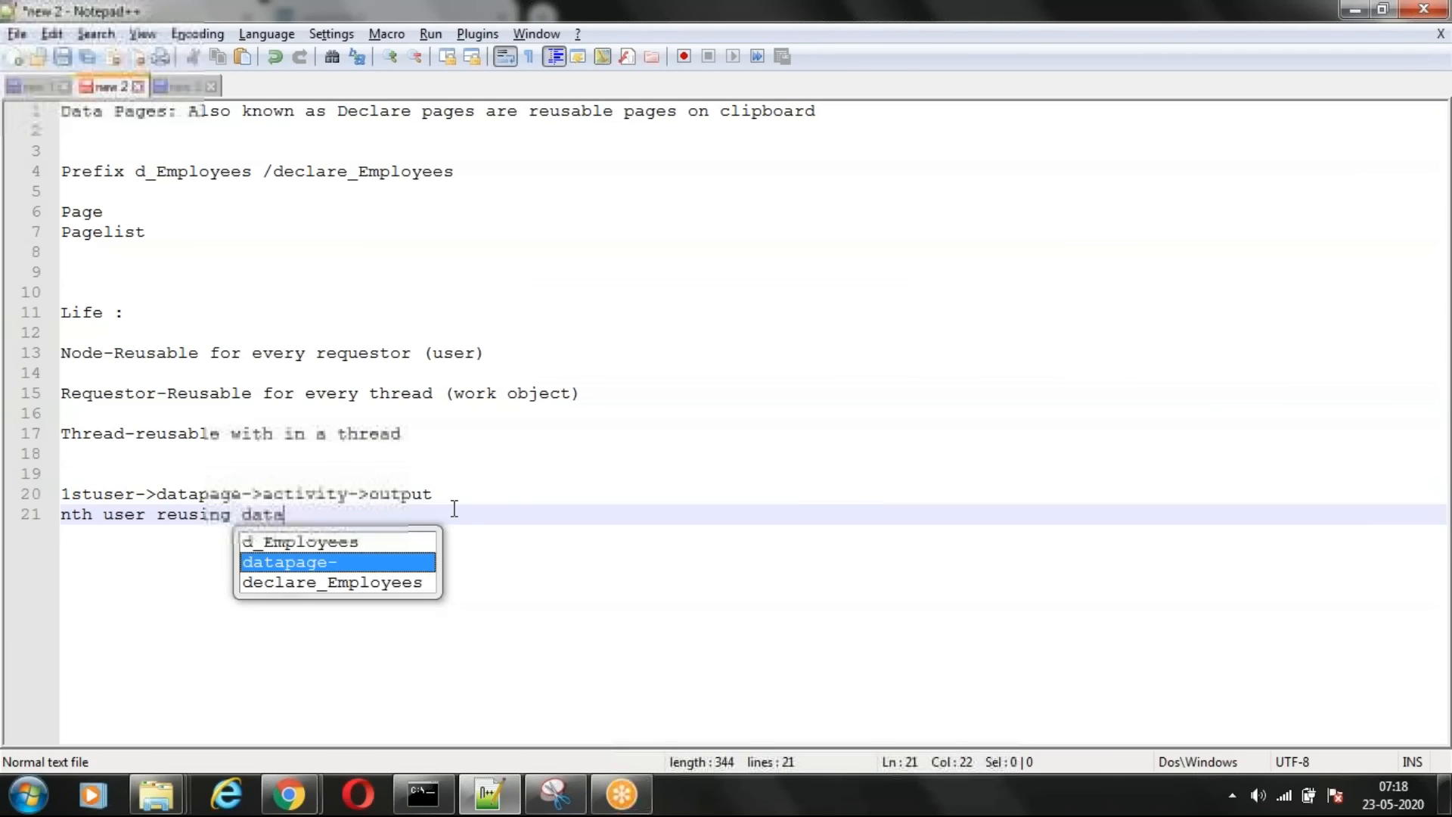
text( page)
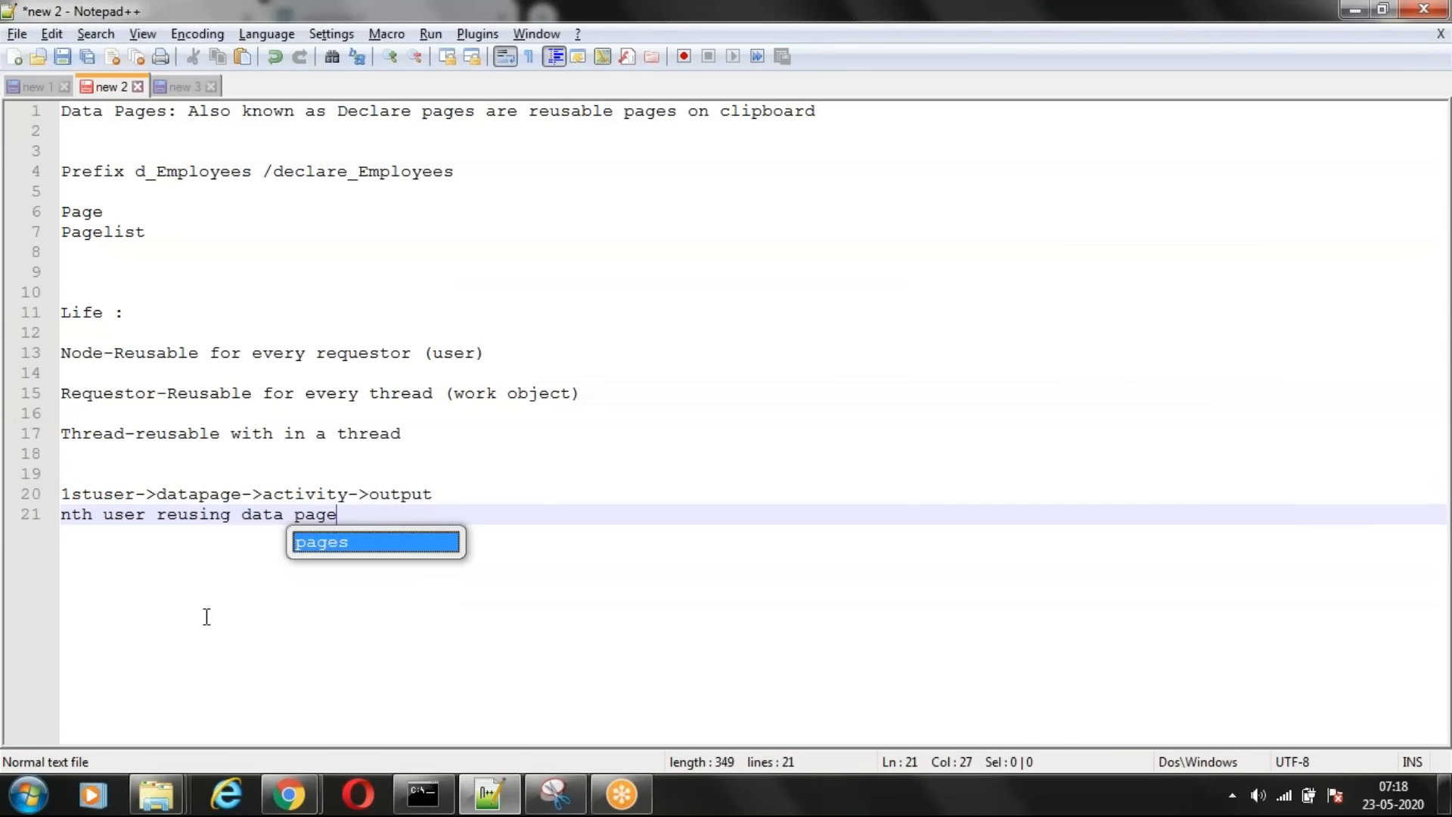
key(Escape)
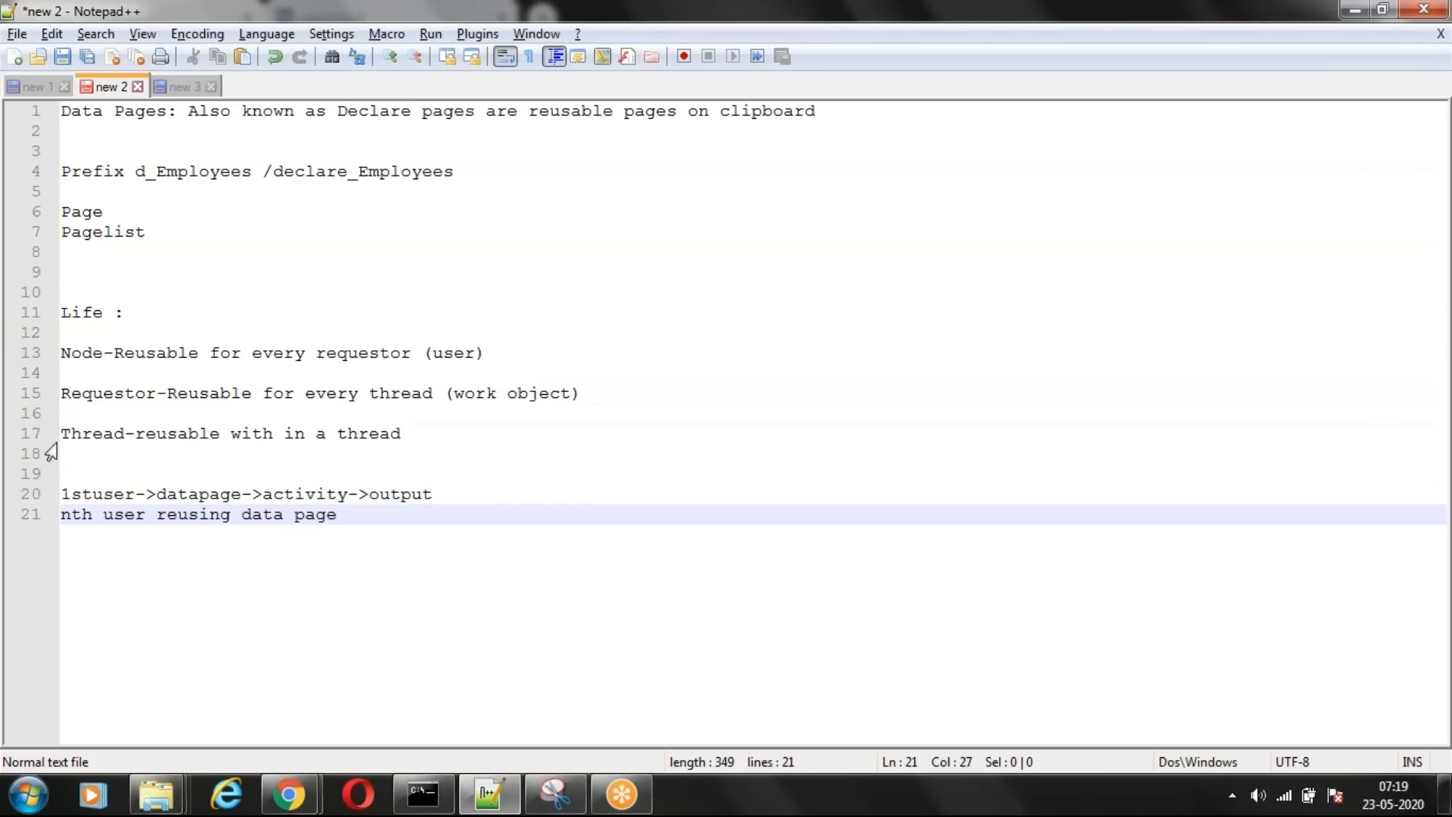
double_click(198, 494)
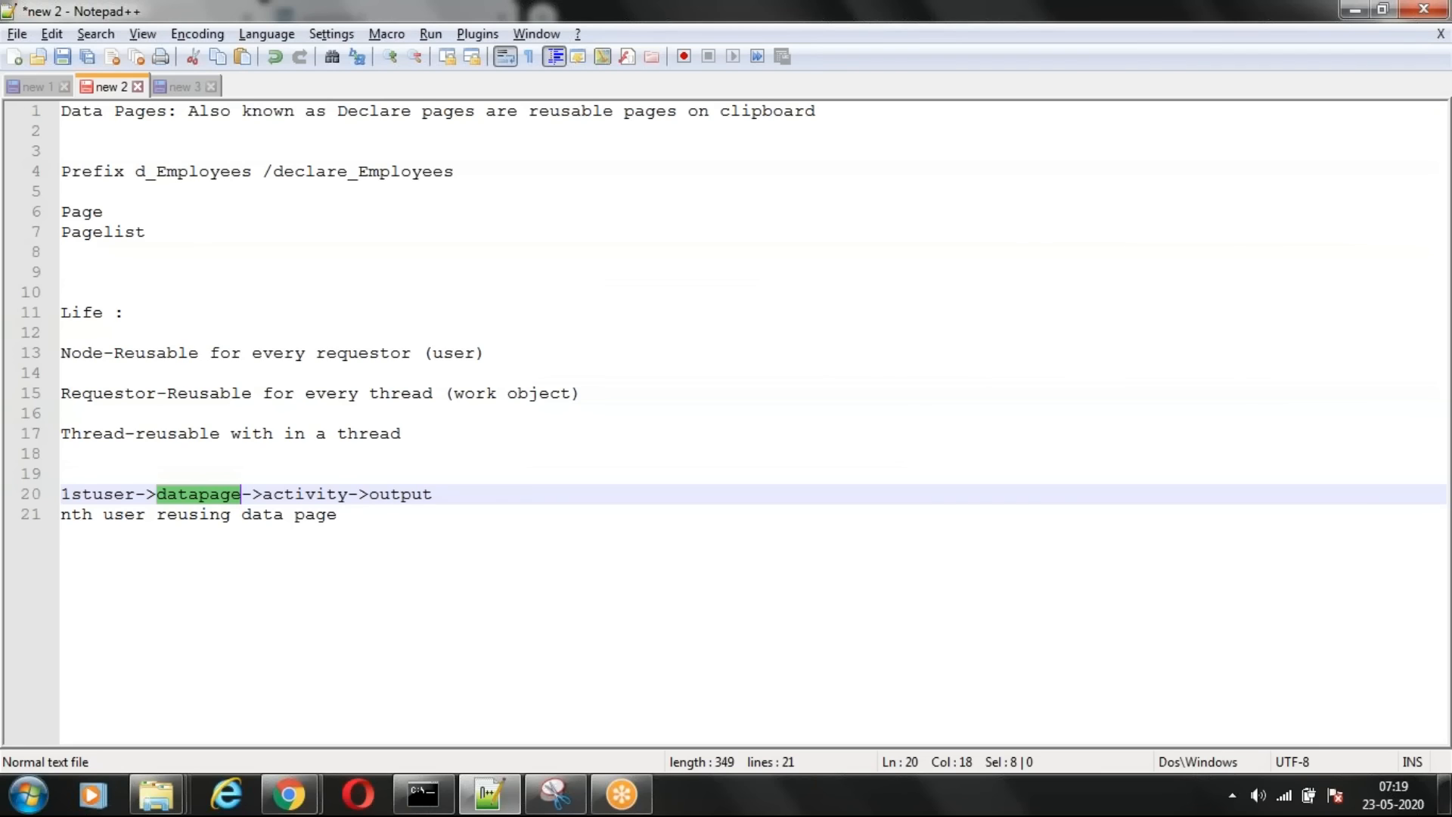
- Add the heading "REfresh strategy" below the nth user line, with one blank line between them
click(351, 514)
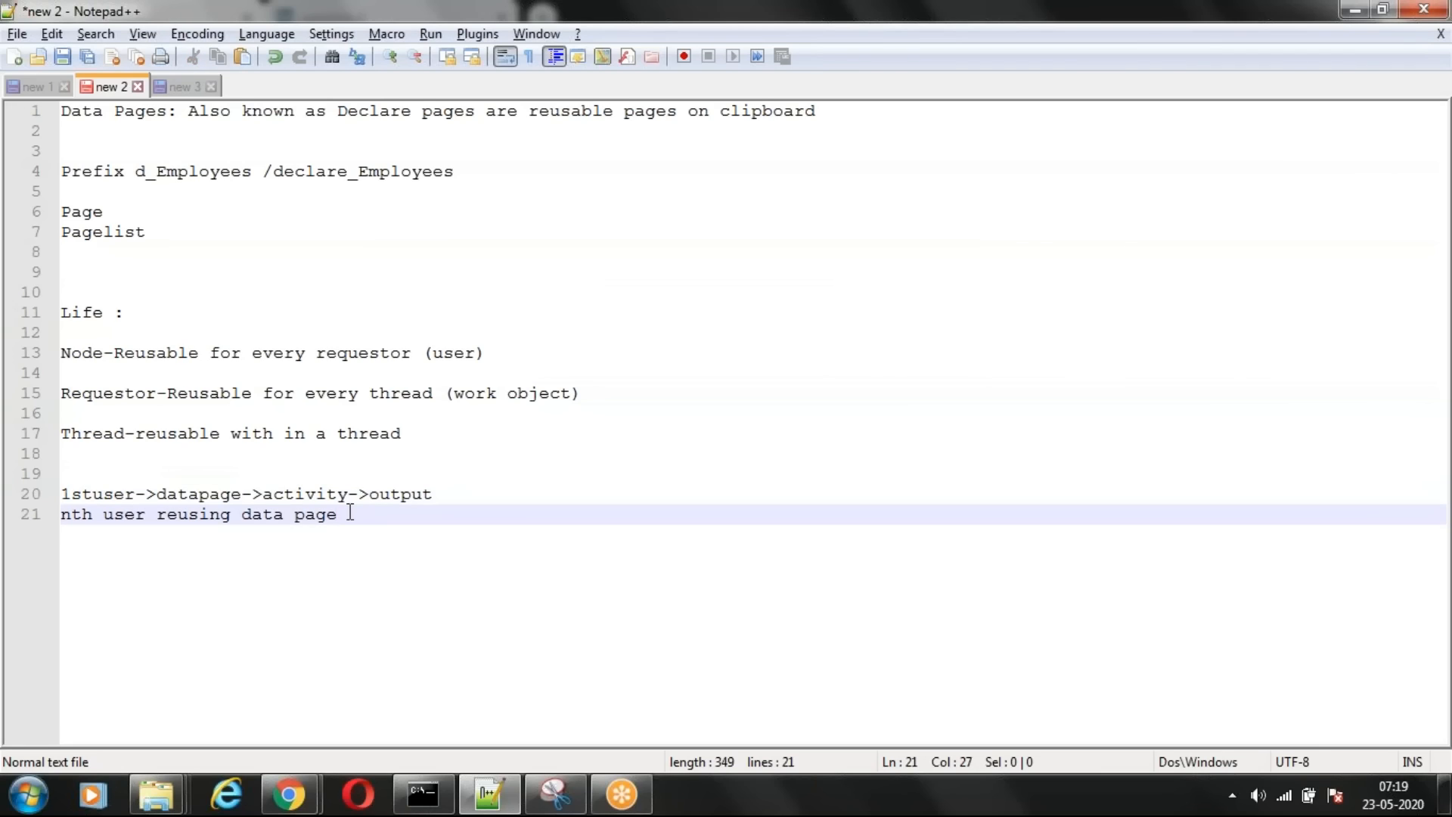
key(Return)
key(Return)
text(RE)
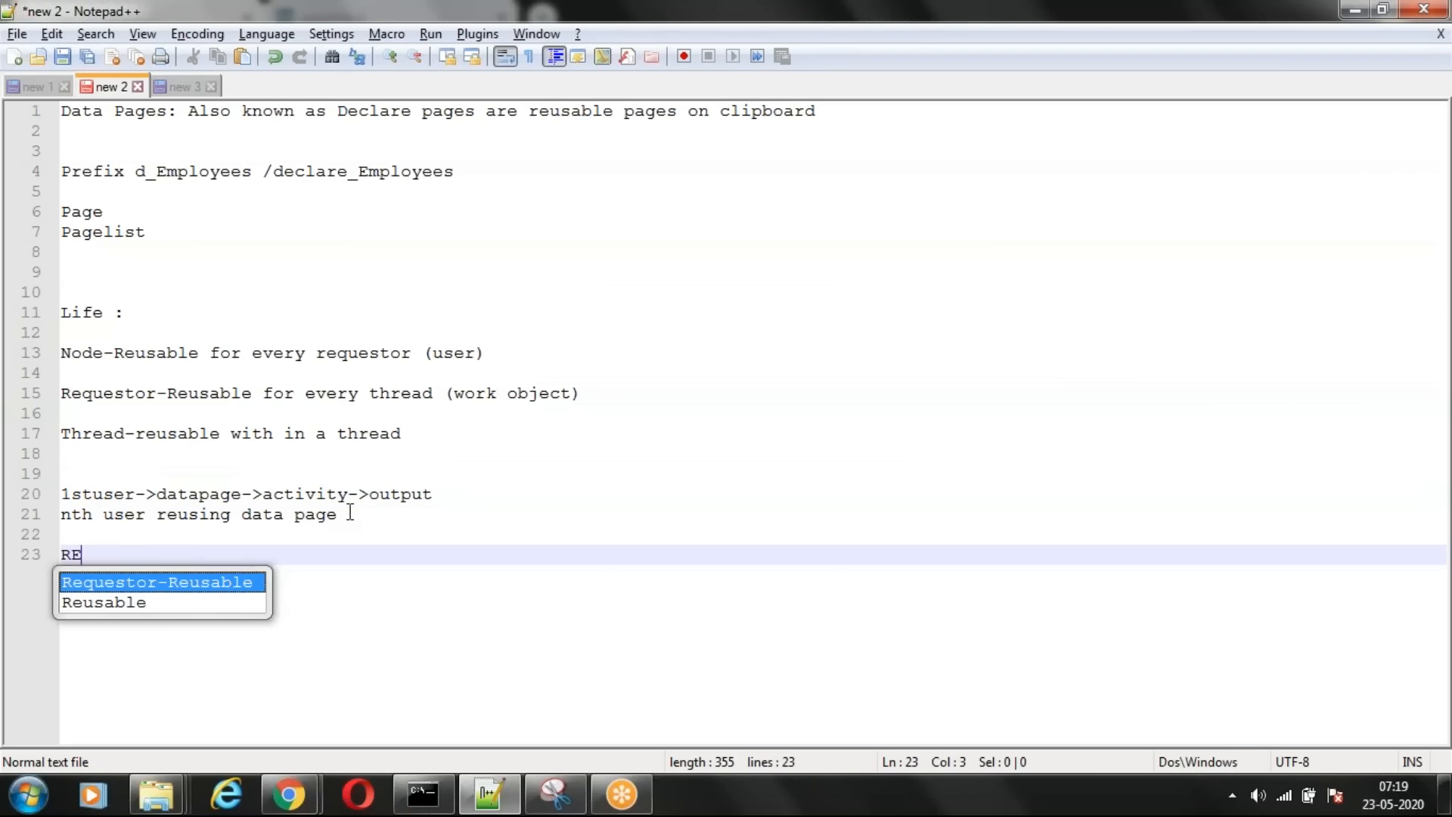
text(fresh str)
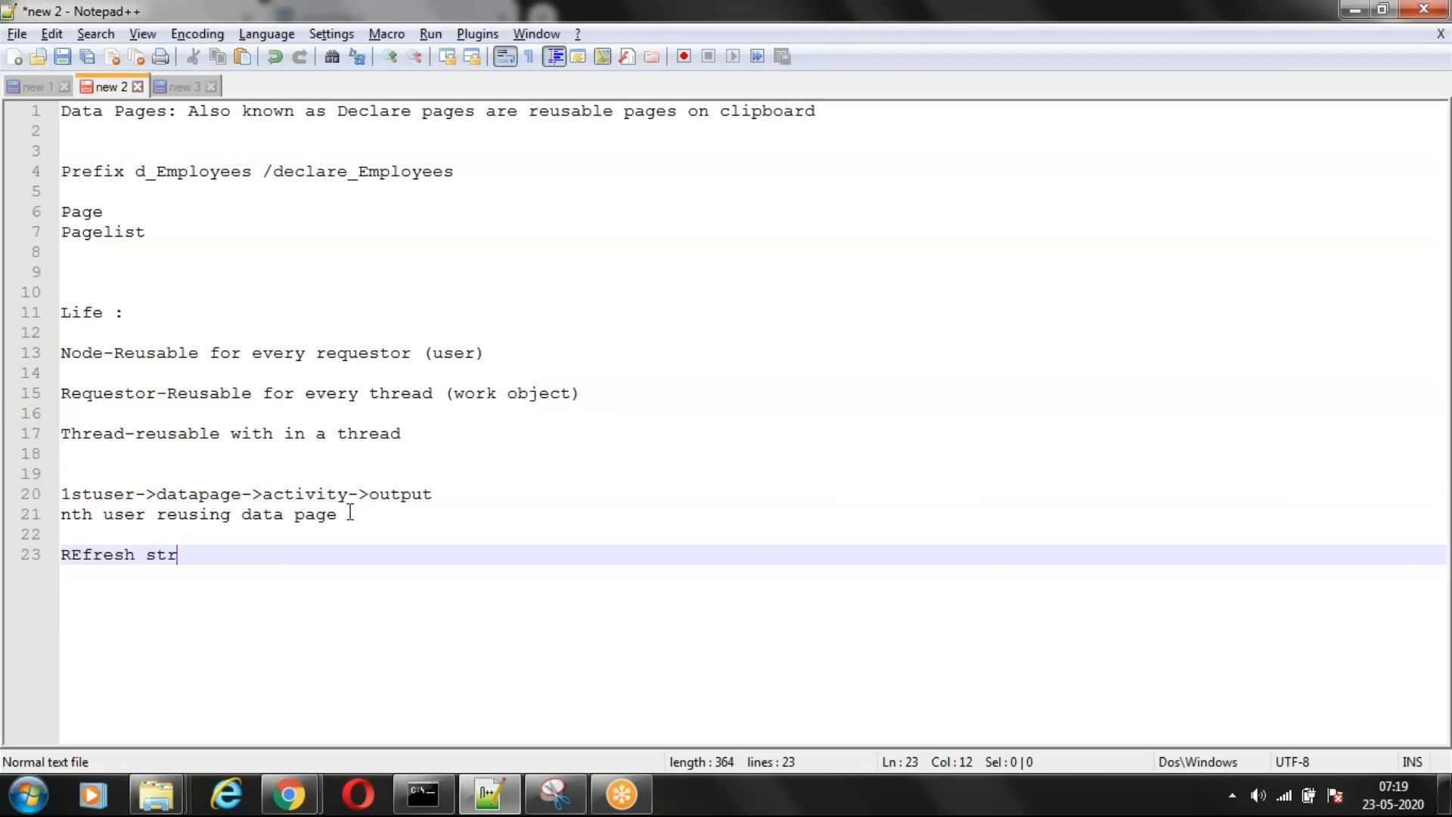
text(ategy)
key(Return)
key(Return)
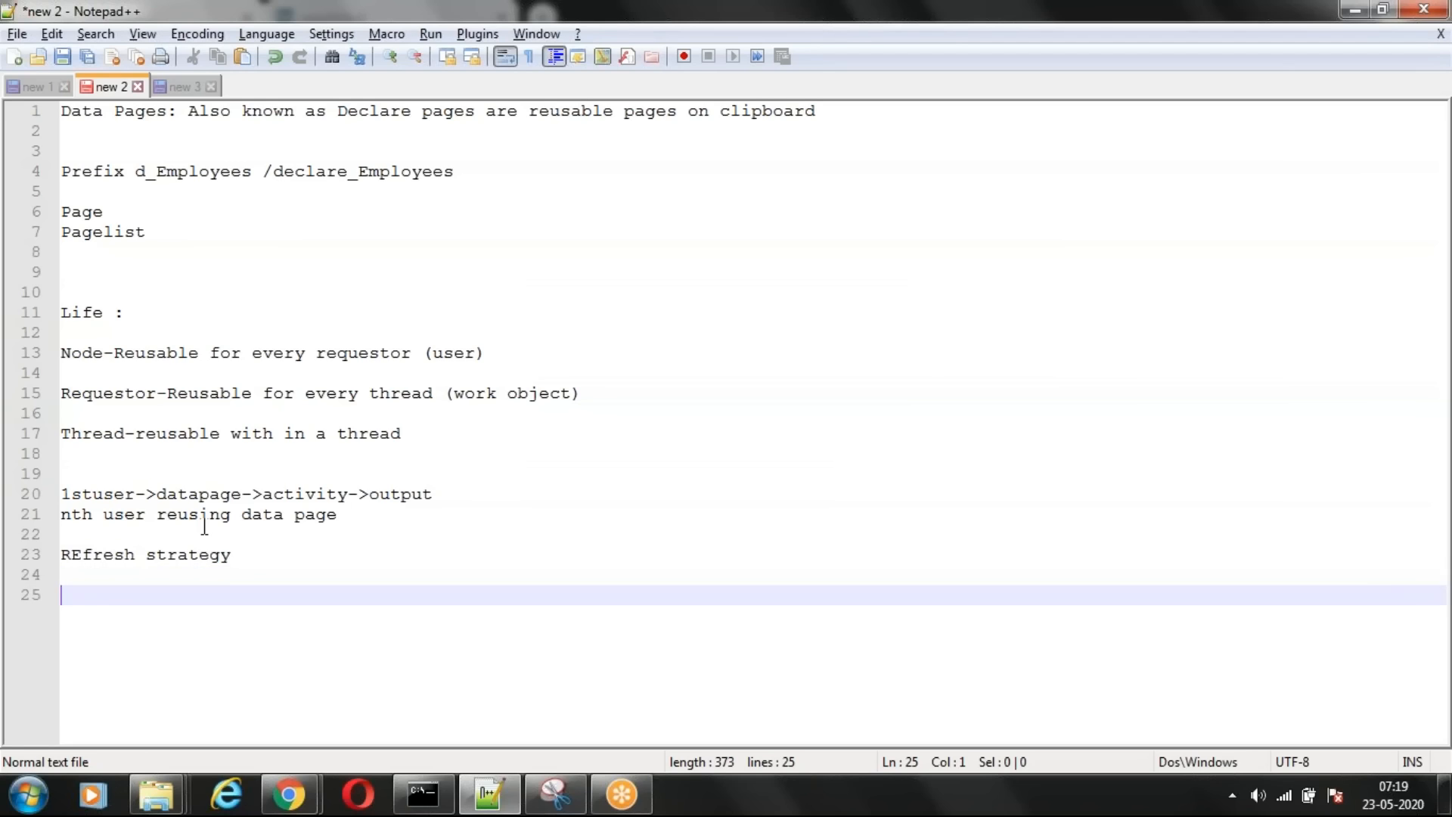
- Delete all notes and blank lines above the "REfresh strategy" heading so it becomes the first line
drag(347, 514, 75, 95)
key(BackSpace)
key(BackSpace)
key(Down)
key(Down)
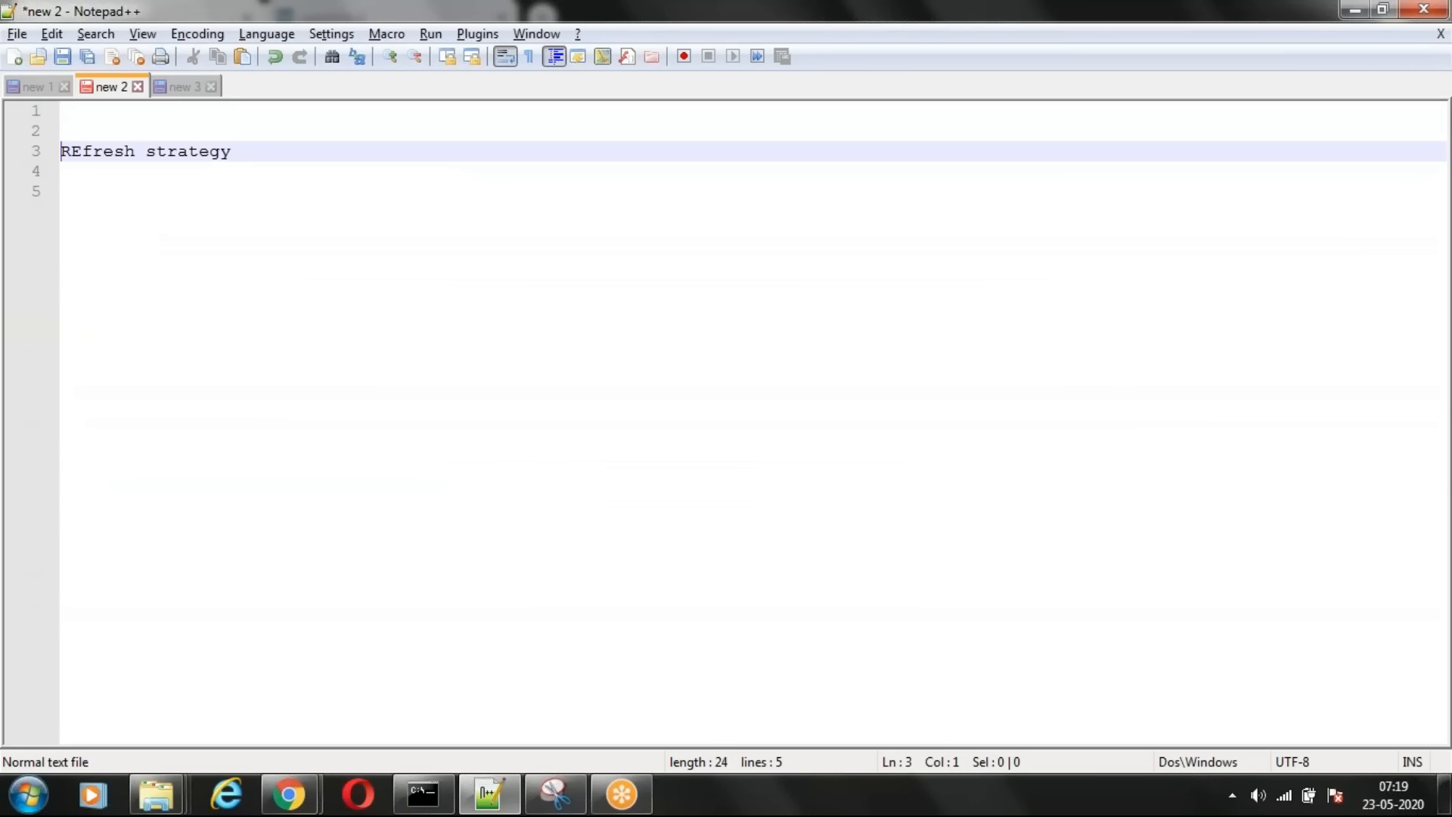
key(BackSpace)
key(BackSpace)
- Correct the capitalisation of the heading to read "Refresh strategy"
click(86, 110)
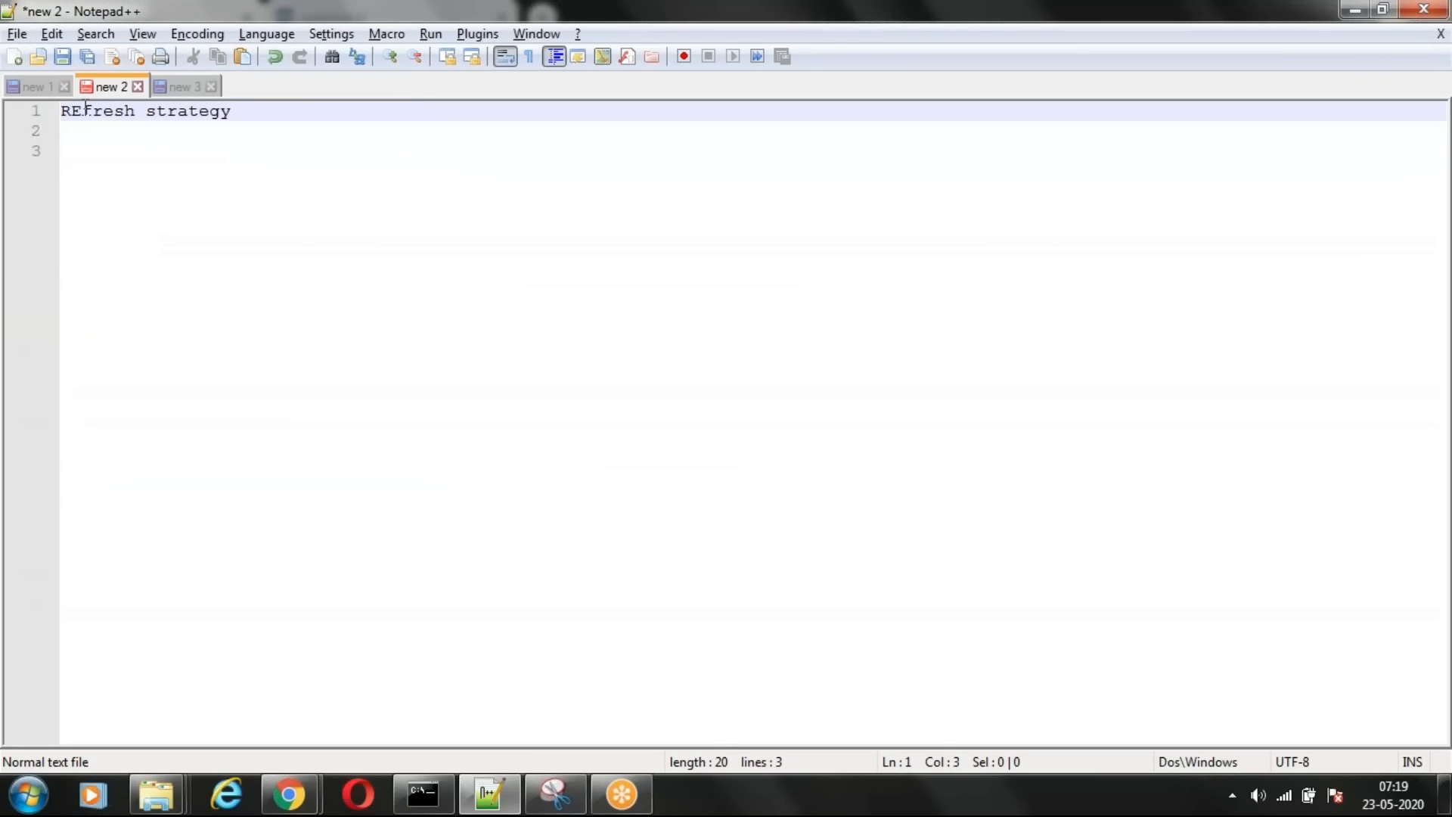
key(BackSpace)
text(e)
- Add the entry "Reuse once per interaction" below the heading, separated by a blank line, and start a new line after it
key(Return)
key(Return)
text(Reuse once per inter)
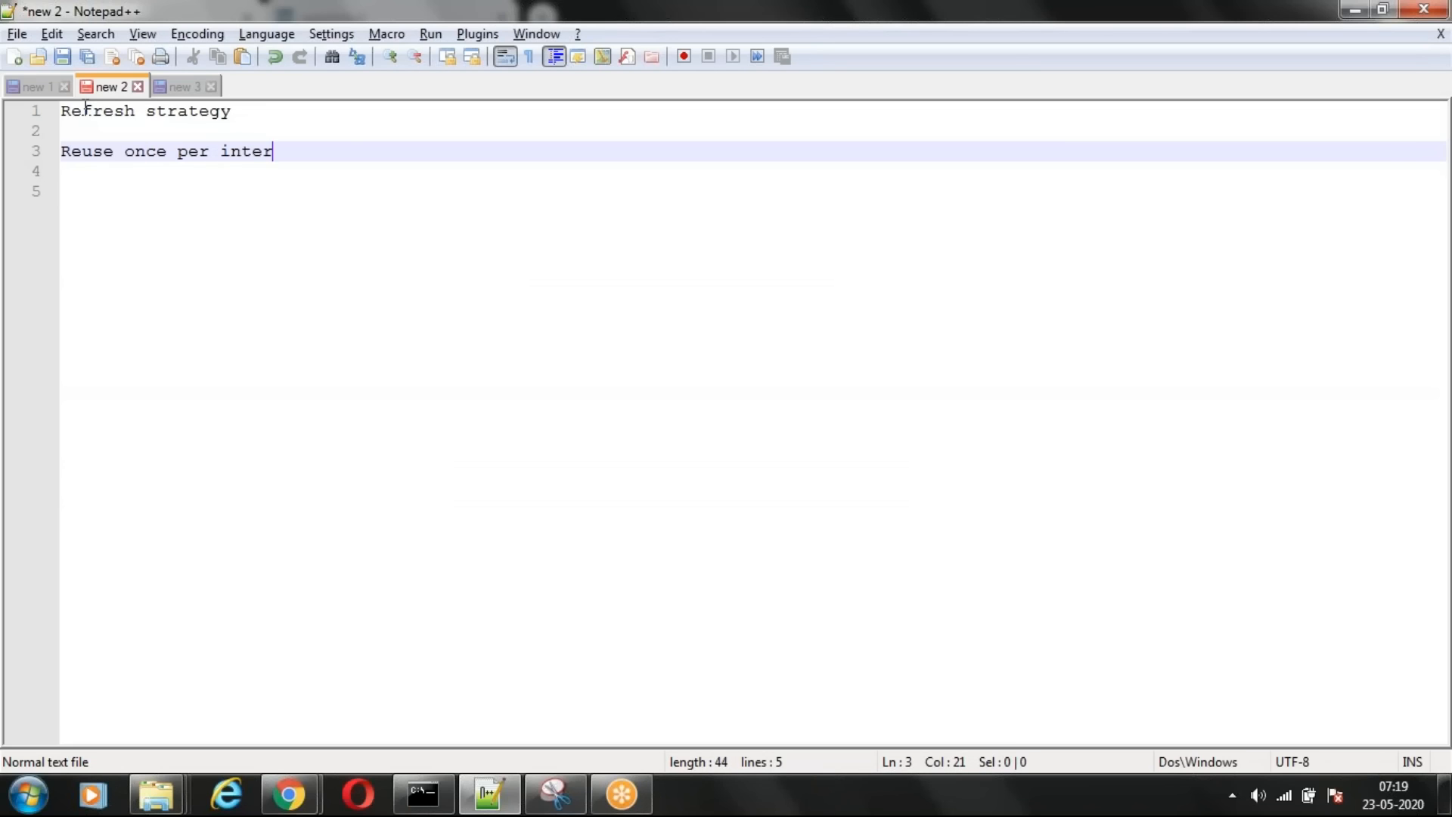
text(action)
key(Return)
key(Return)
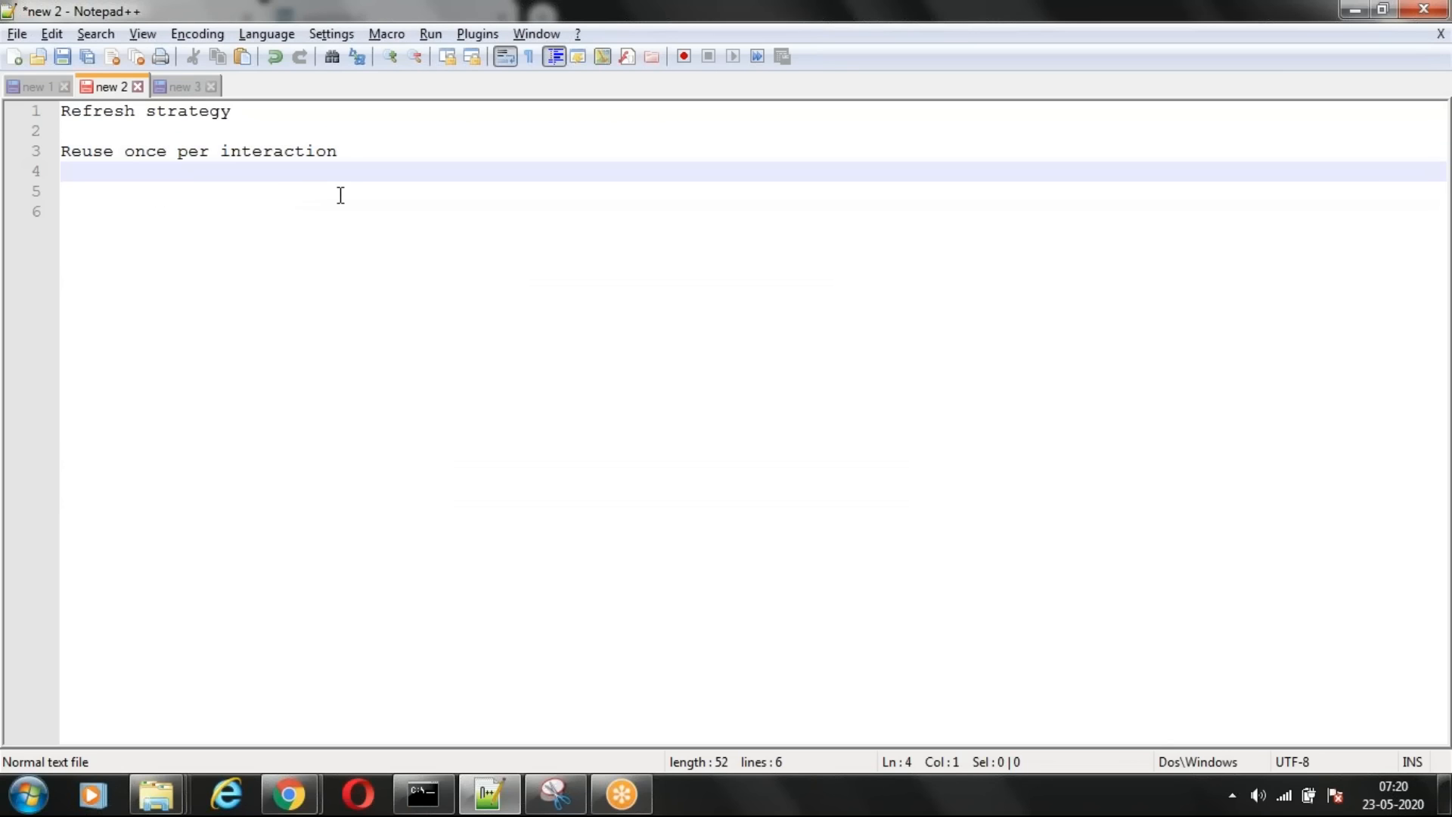
- Add the entry "Timer:days months hours seconds" to the refresh strategy notes and start a new line two blank lines below it
text(Timer)
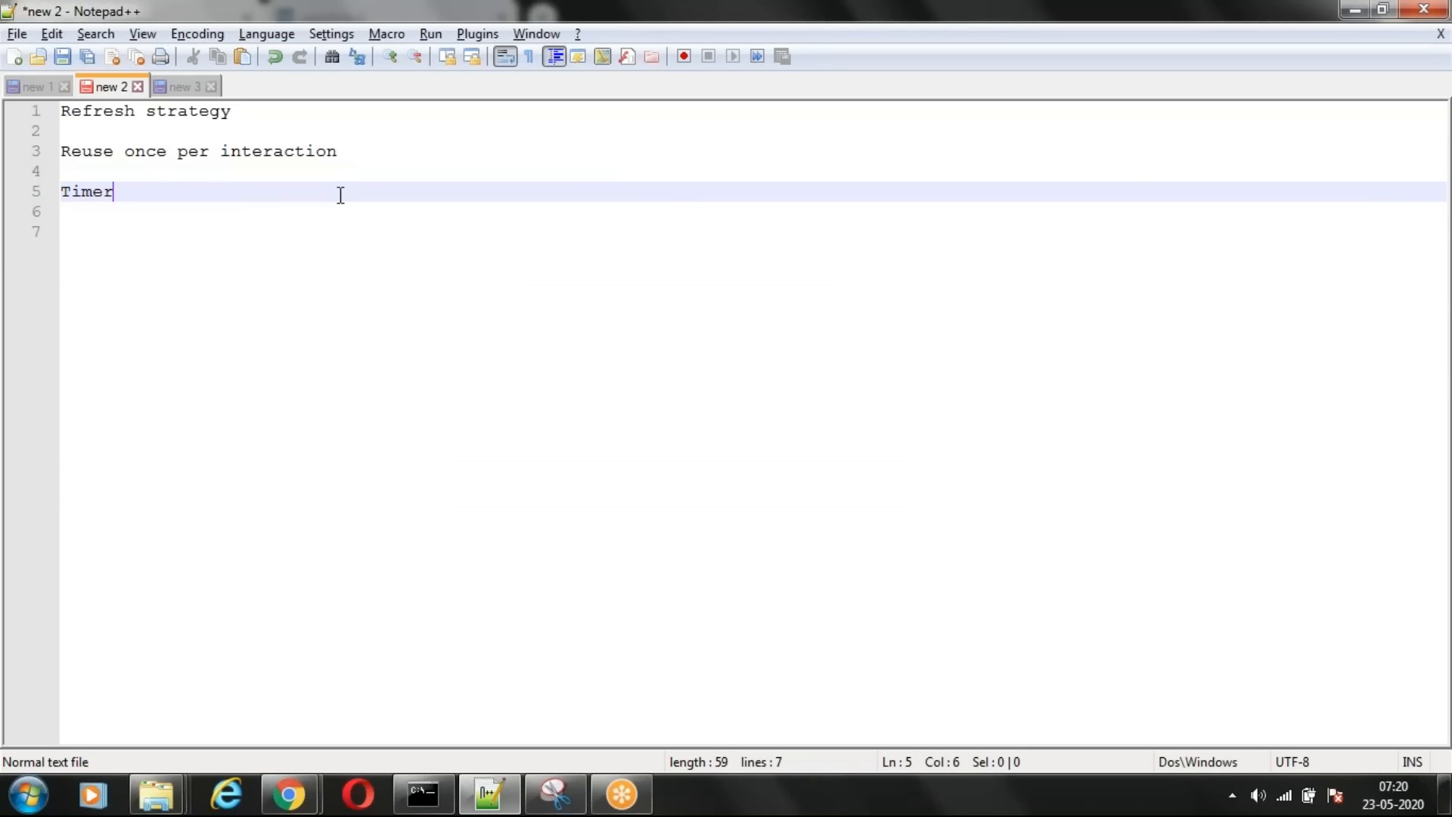
text(:days months hours seconds)
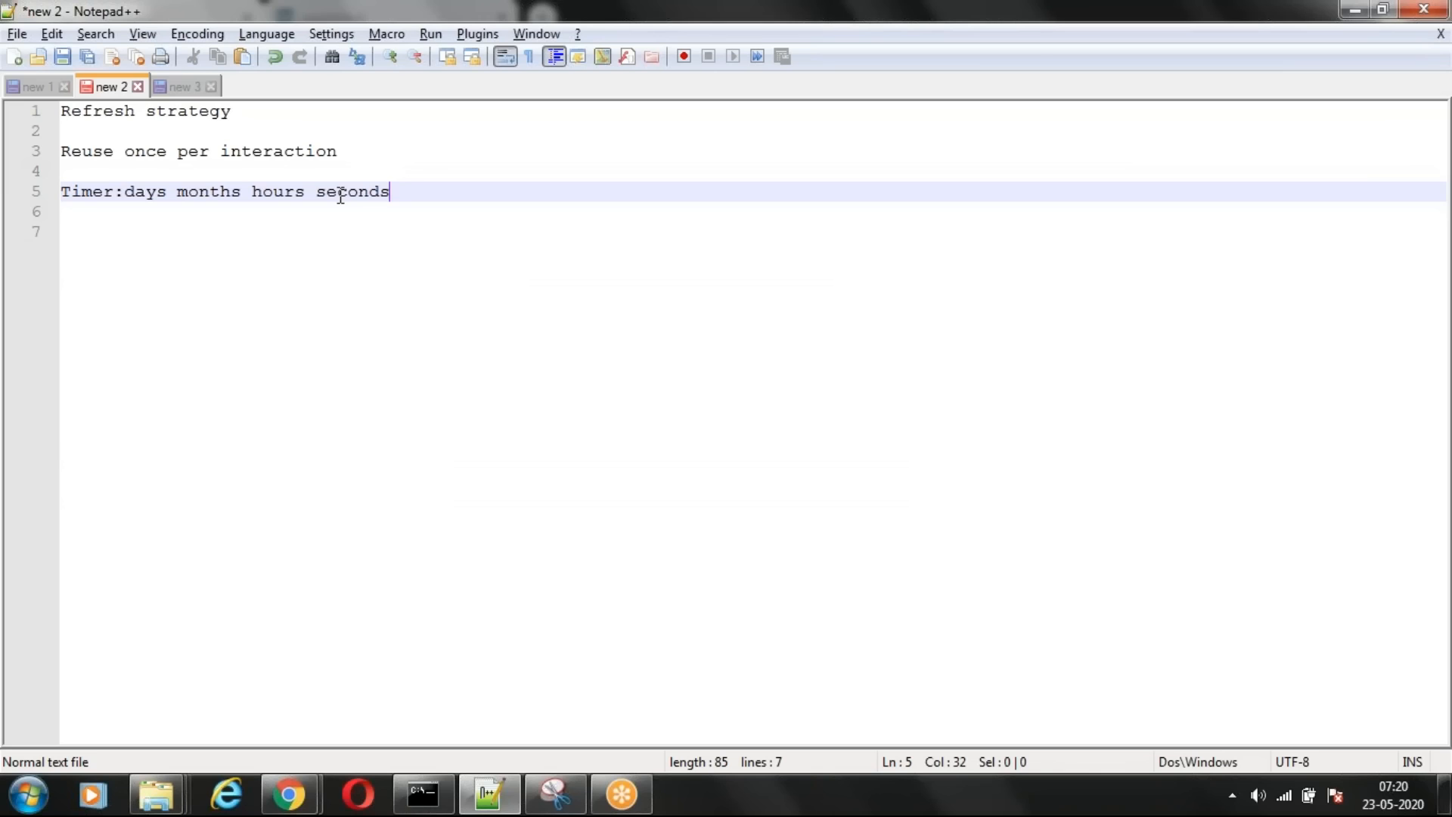
key(Return)
key(Return)
key(Return)
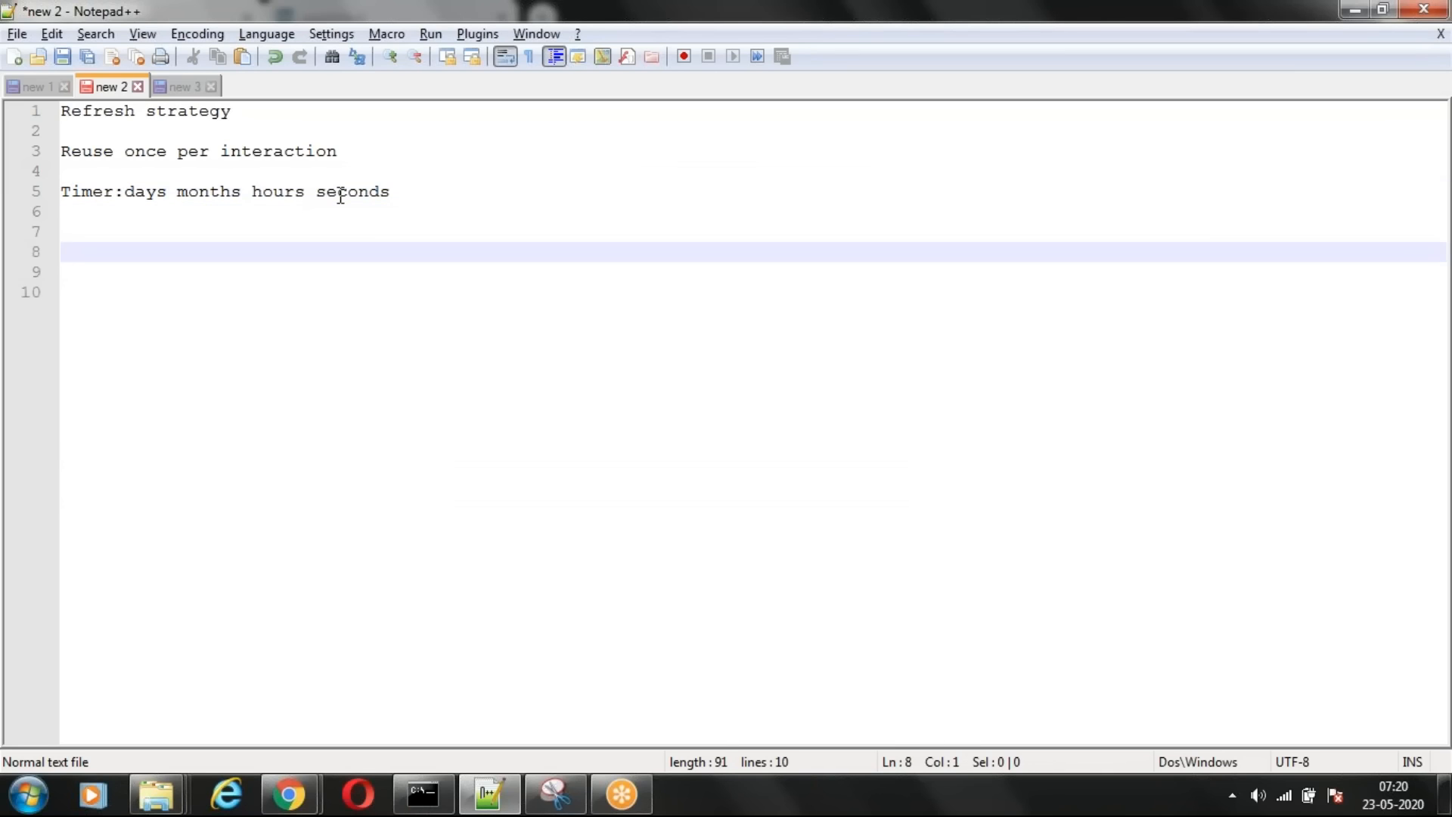
- Write the timer example lines "1st user logged at 1pm" and "aft 5 hours", separated by a blank line
text(1st user logged at)
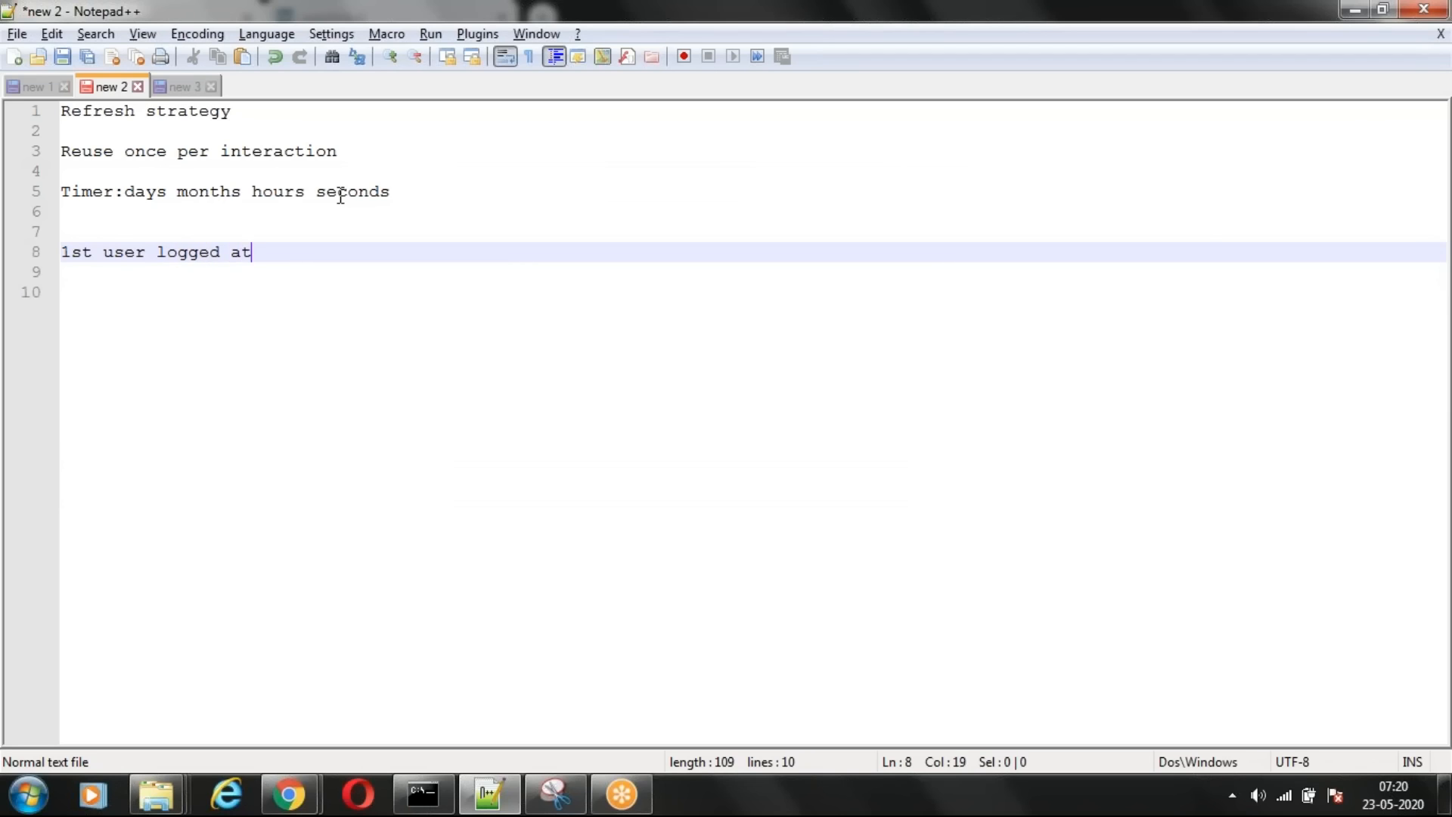
text( 10)
key(BackSpace)
key(BackSpace)
text(1pm)
key(Return)
key(Return)
text(aft 5 hours)
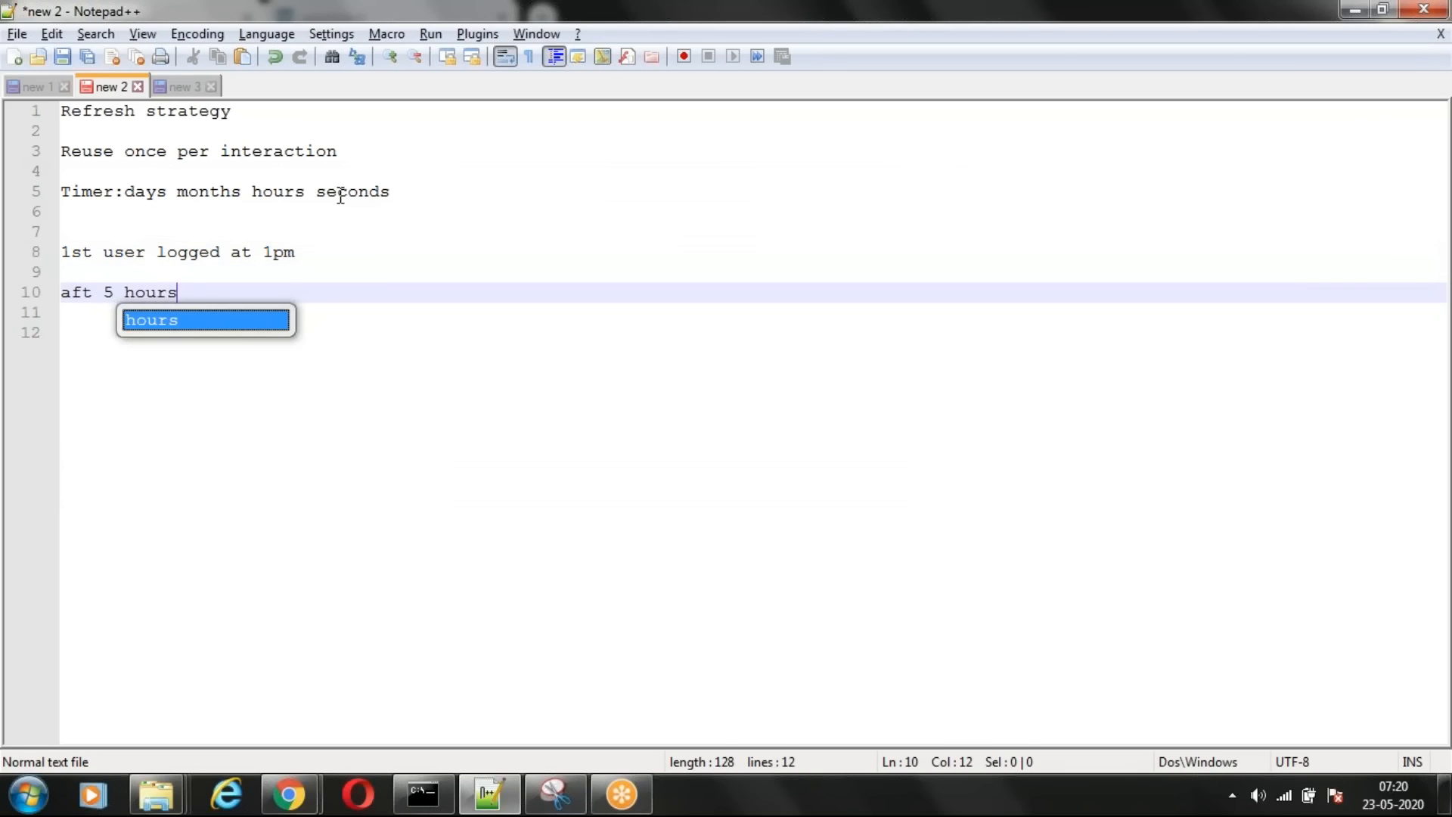
key(Return)
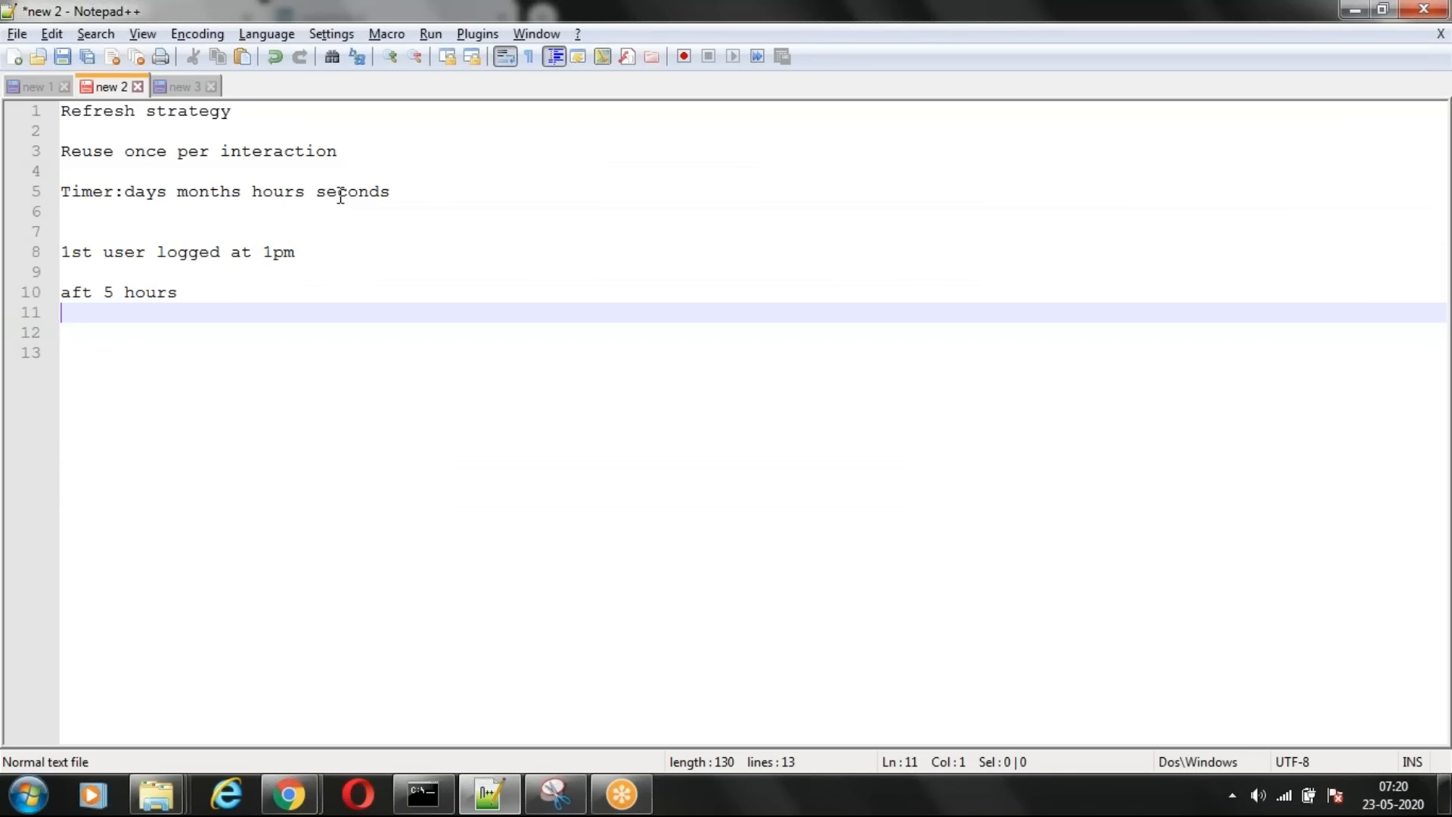
- Continue the timer example with "5pm flushed" and, after a blank line, "8pm recreated"
text(5pm flushed)
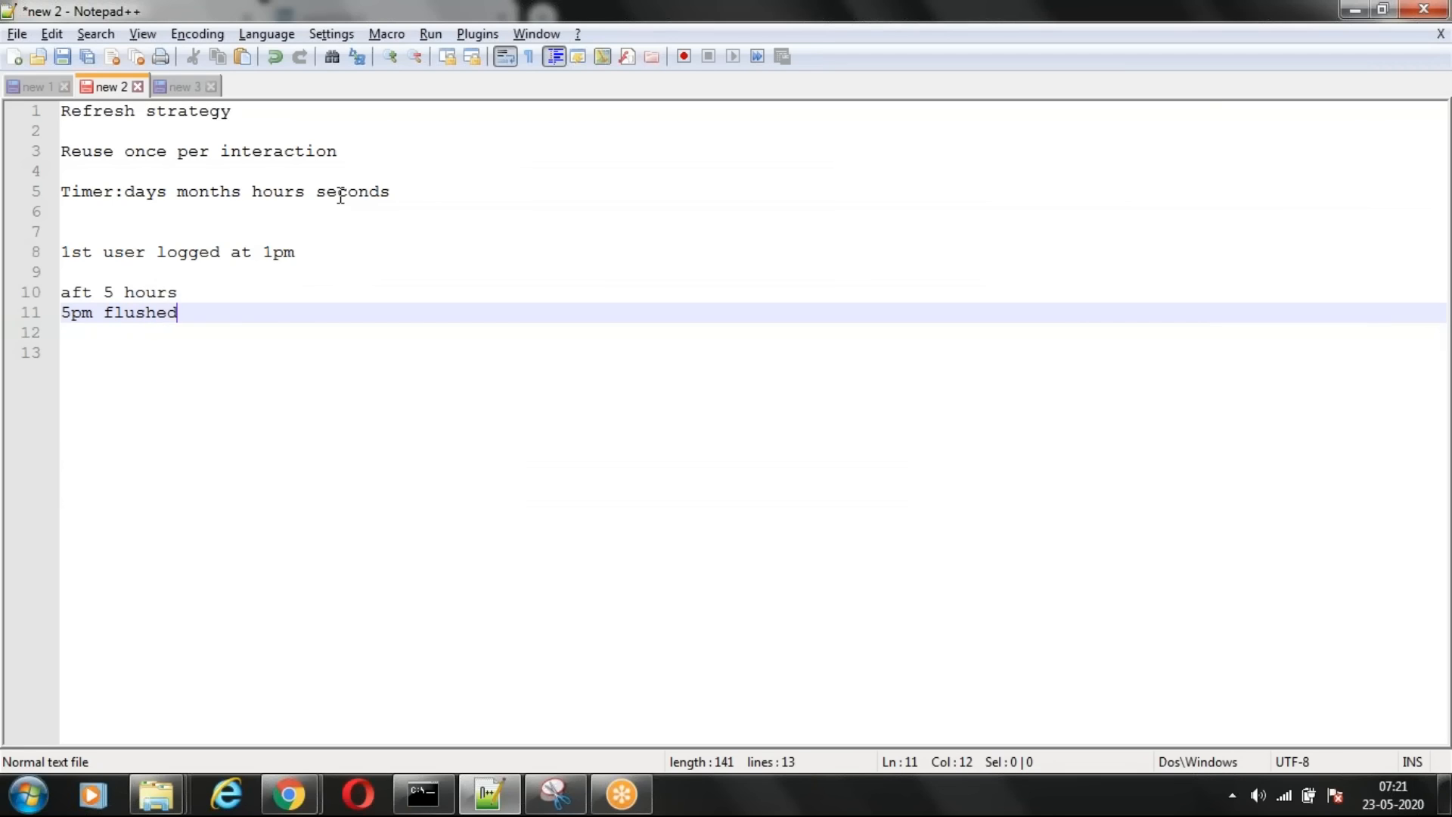
key(Return)
key(Return)
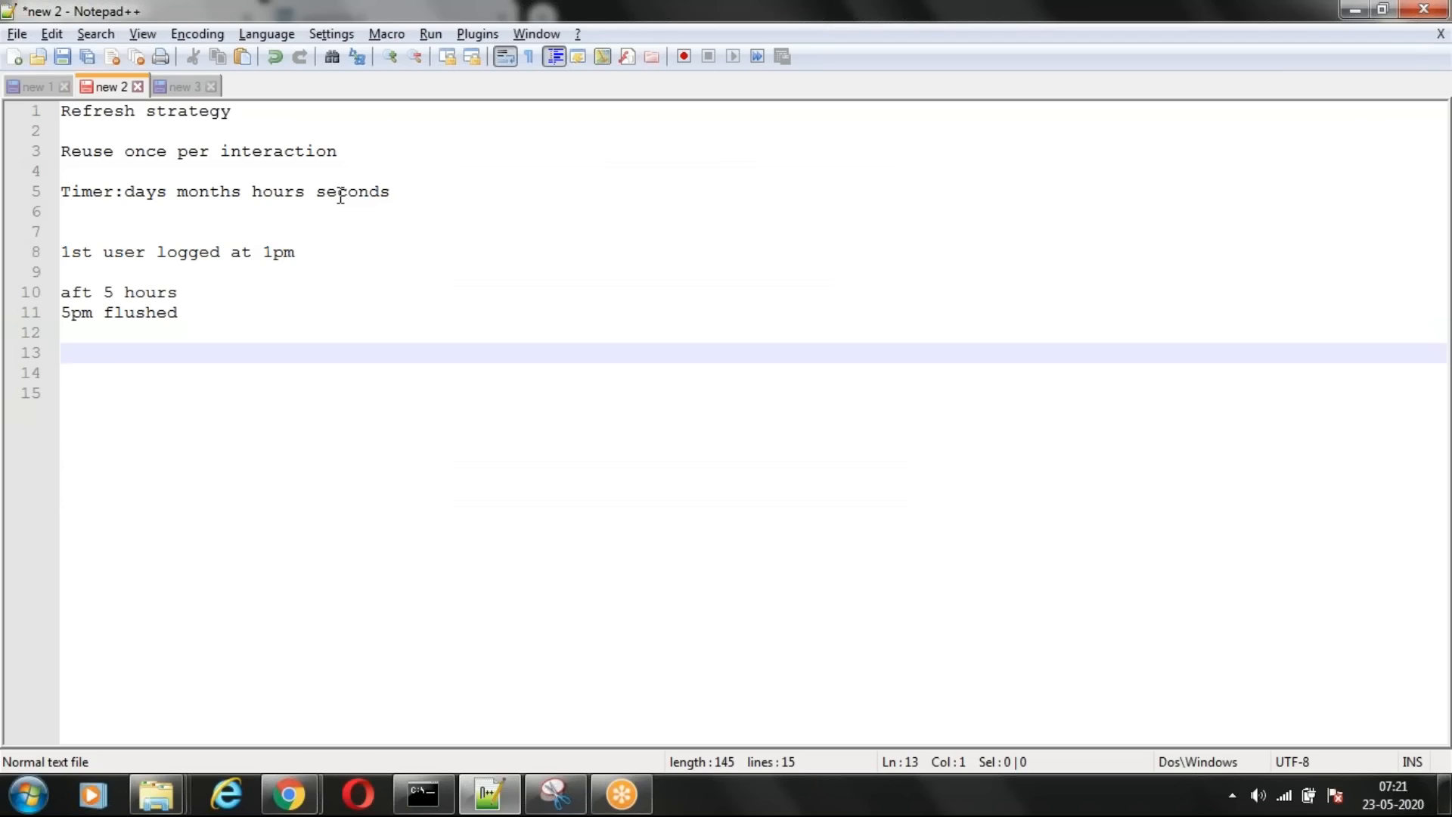
text(8pm)
text(recreated)
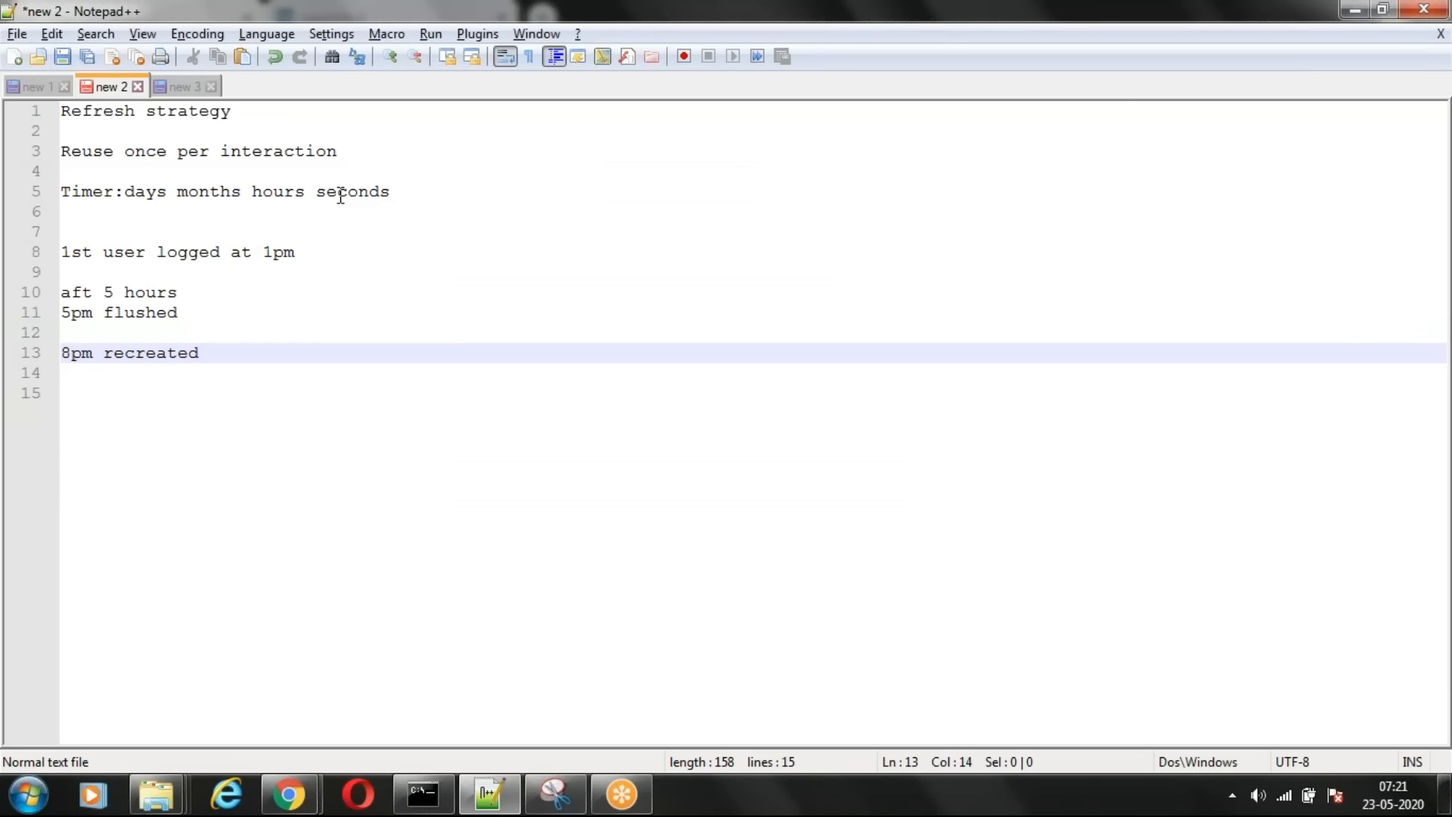
- Replace the whole timer example, from the 1st user line to the 8pm line, with the entry "when rule"
drag(212, 353, 61, 255)
key(Delete)
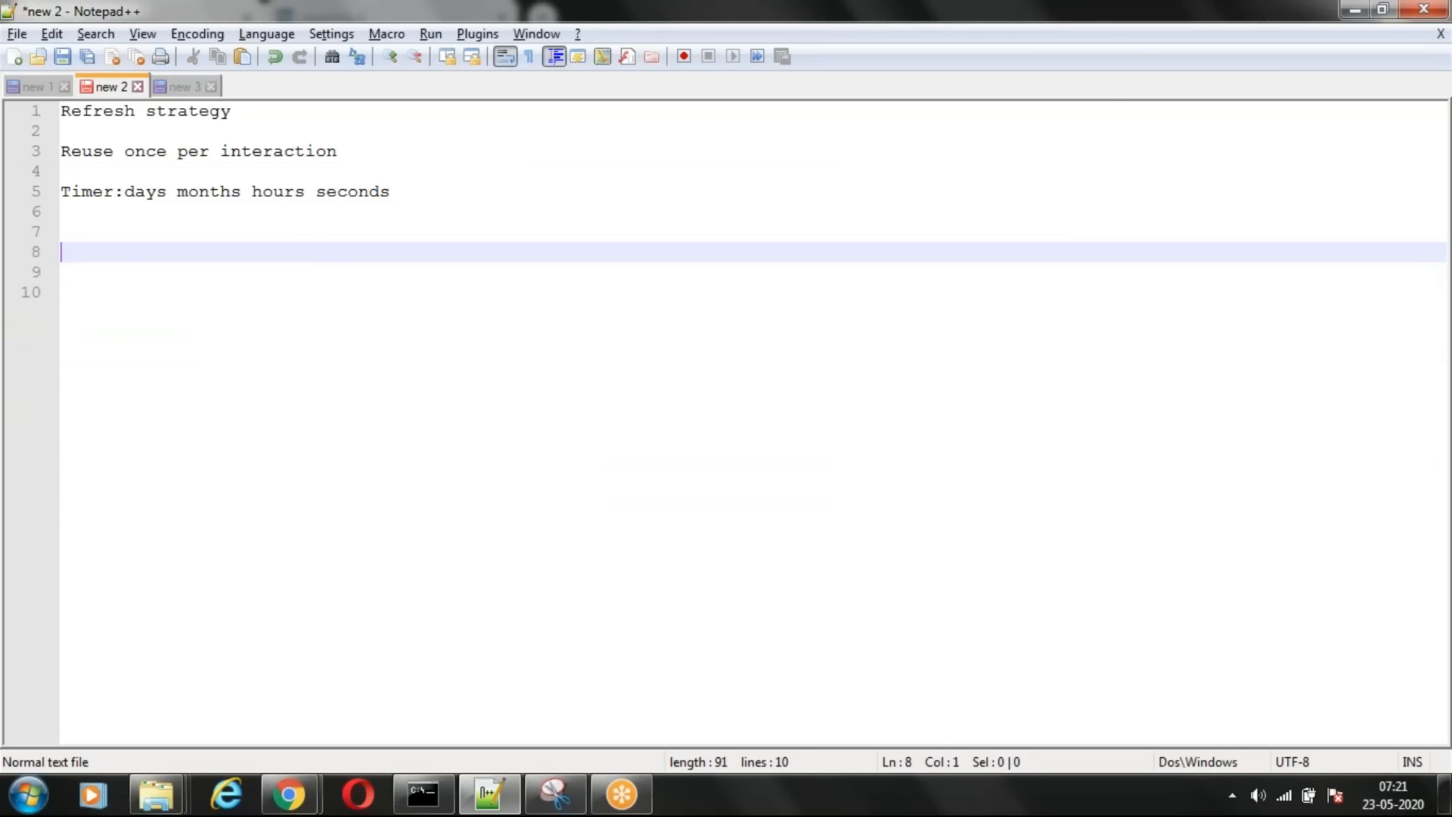
text(when rule)
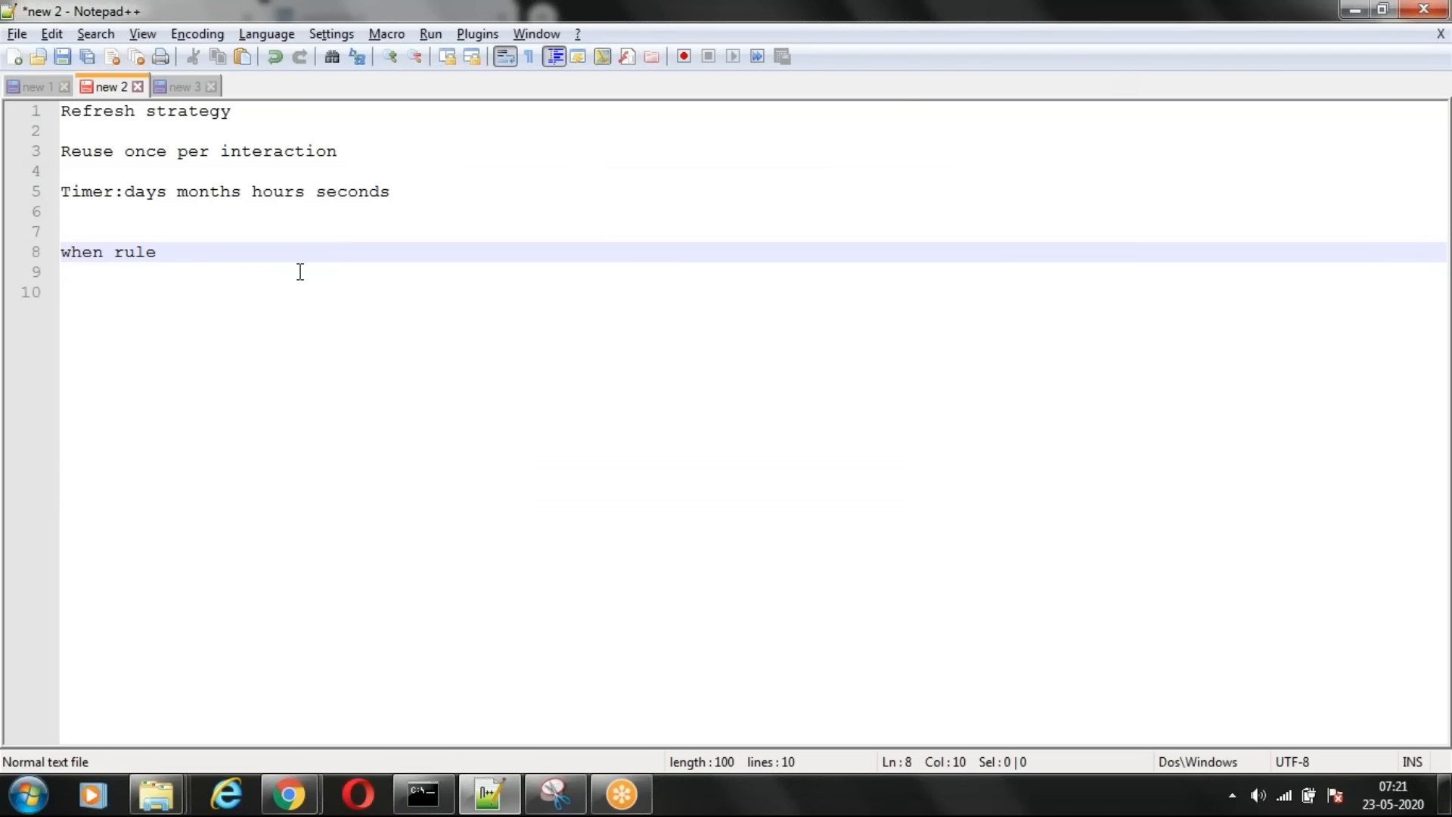
- Replace all the notes in the document with the line "manually flush the pages"
click(185, 266)
key(ctrl+a)
key(Delete)
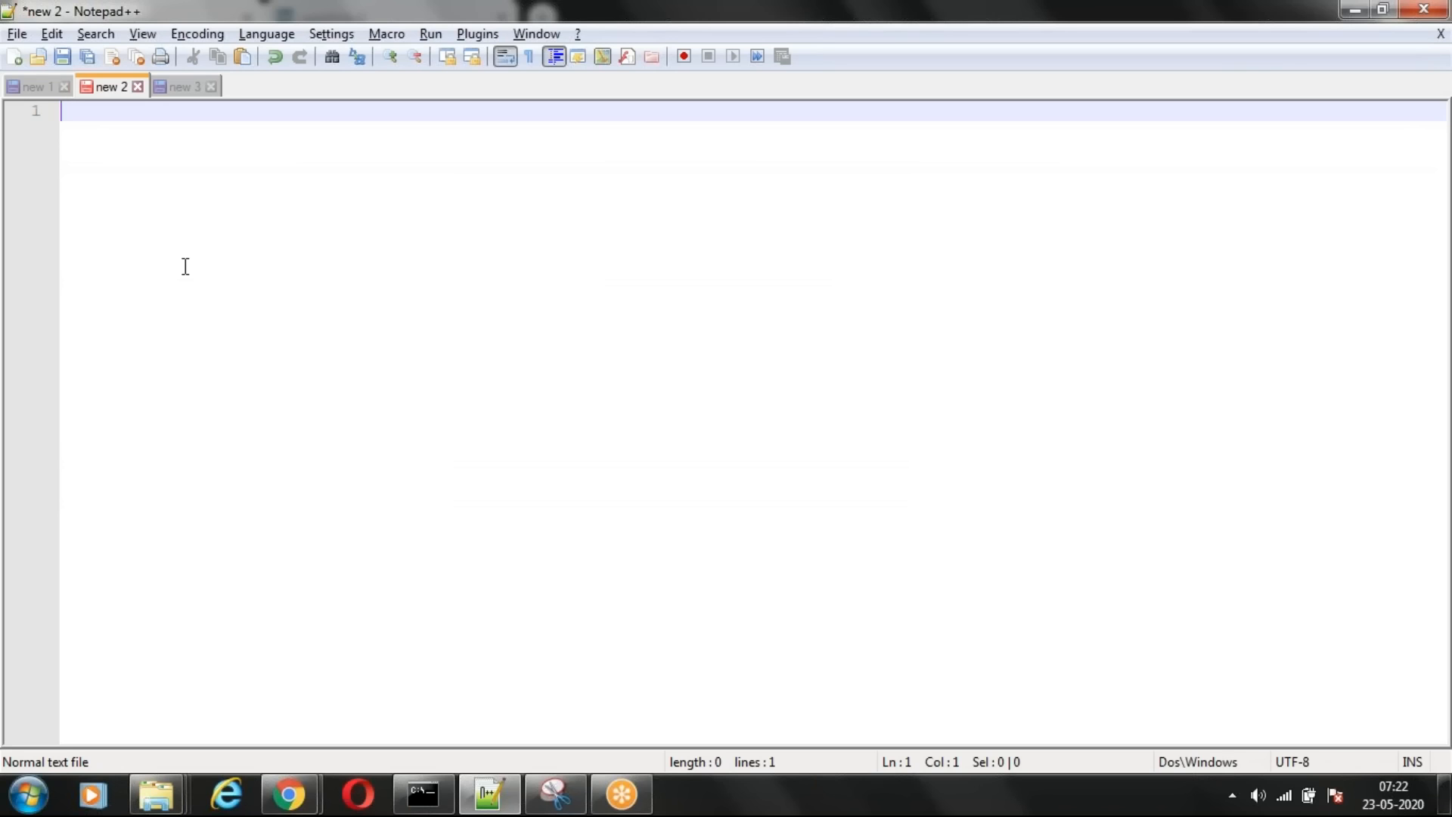
text(manually flush the pages)
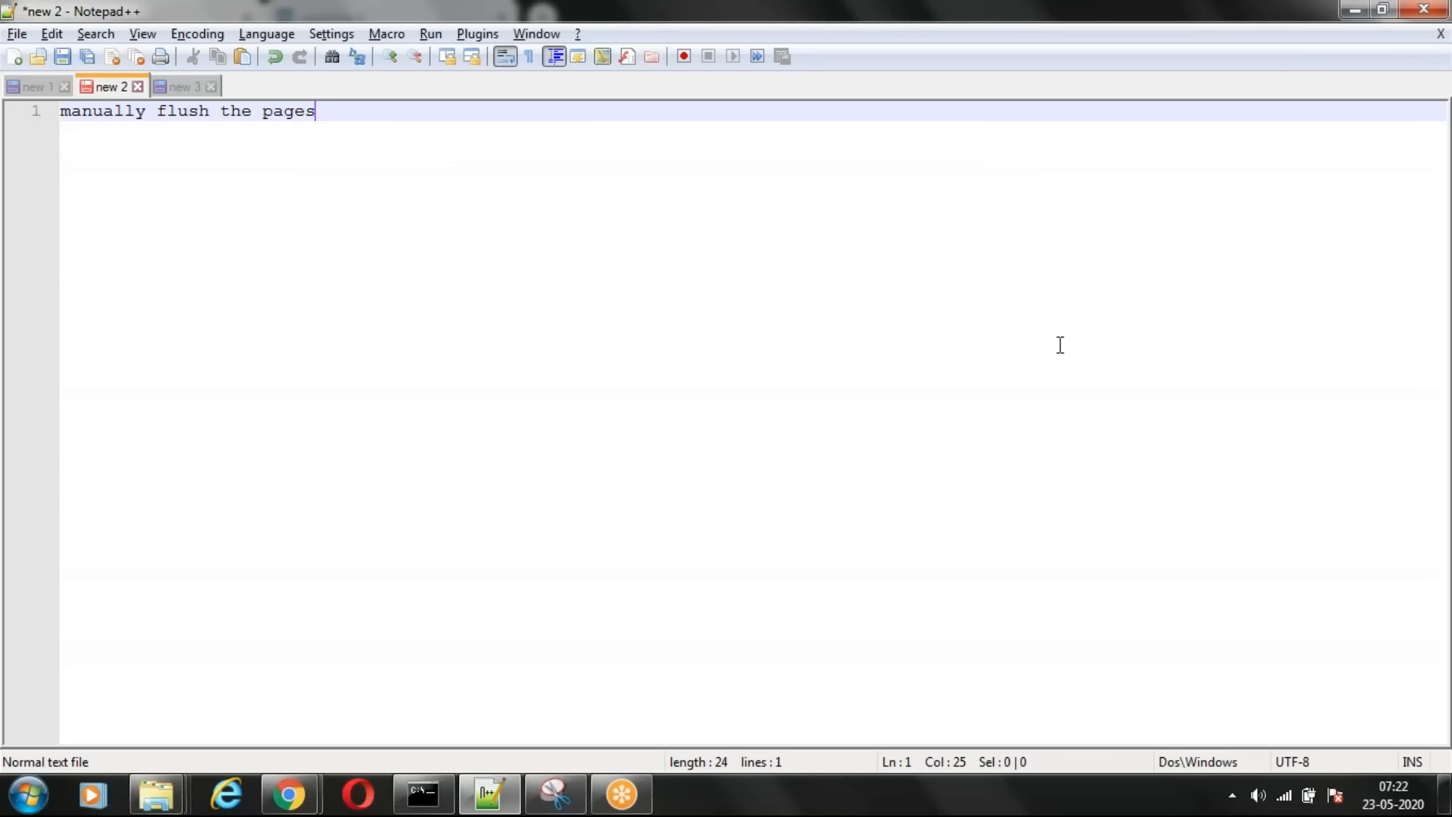
- Replace the manual flush note with "Page remove" and clear the document after explaining it
key(ctrl+a)
key(BackSpace)
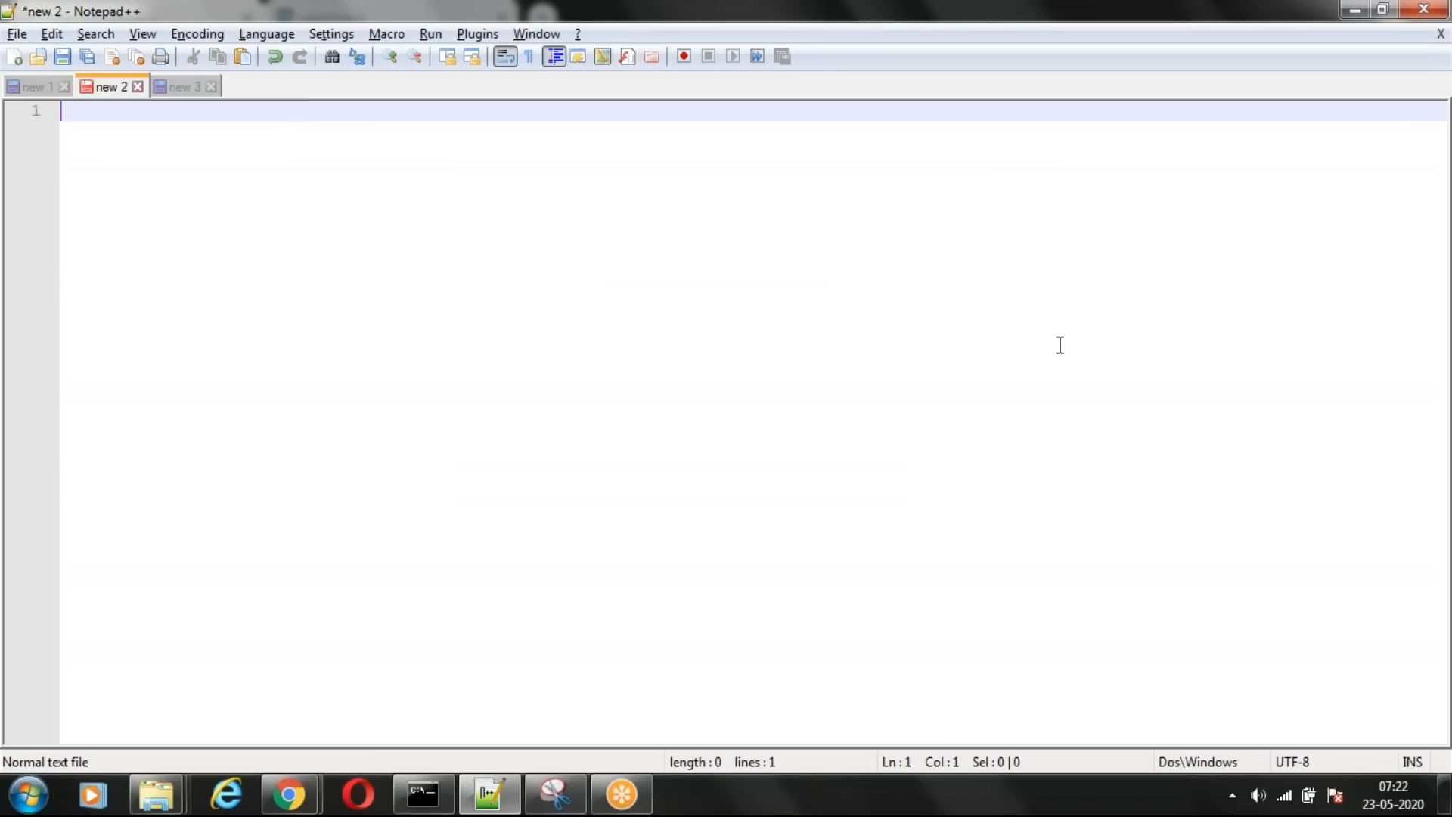
text(Page remove)
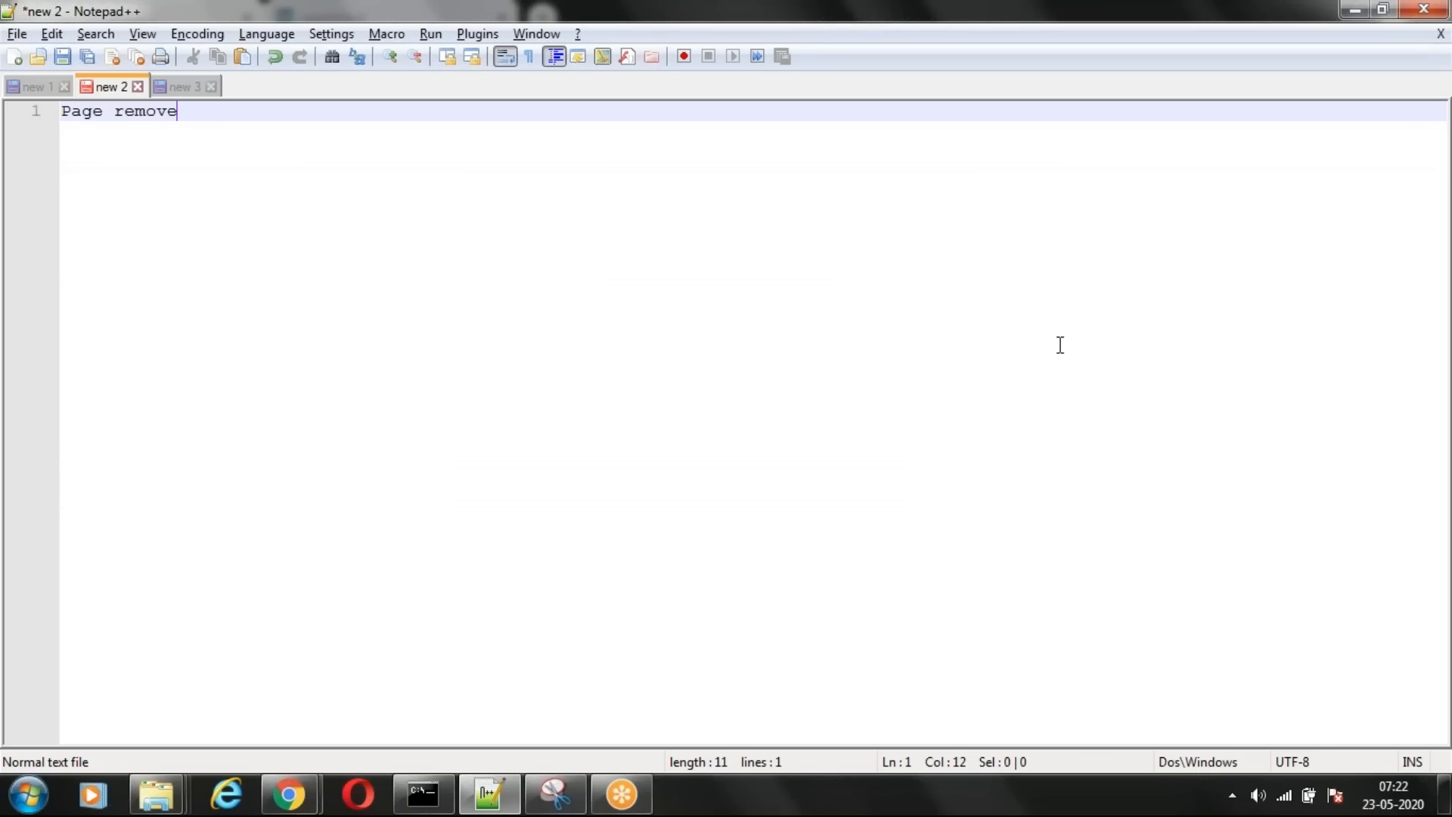
key(ctrl+a)
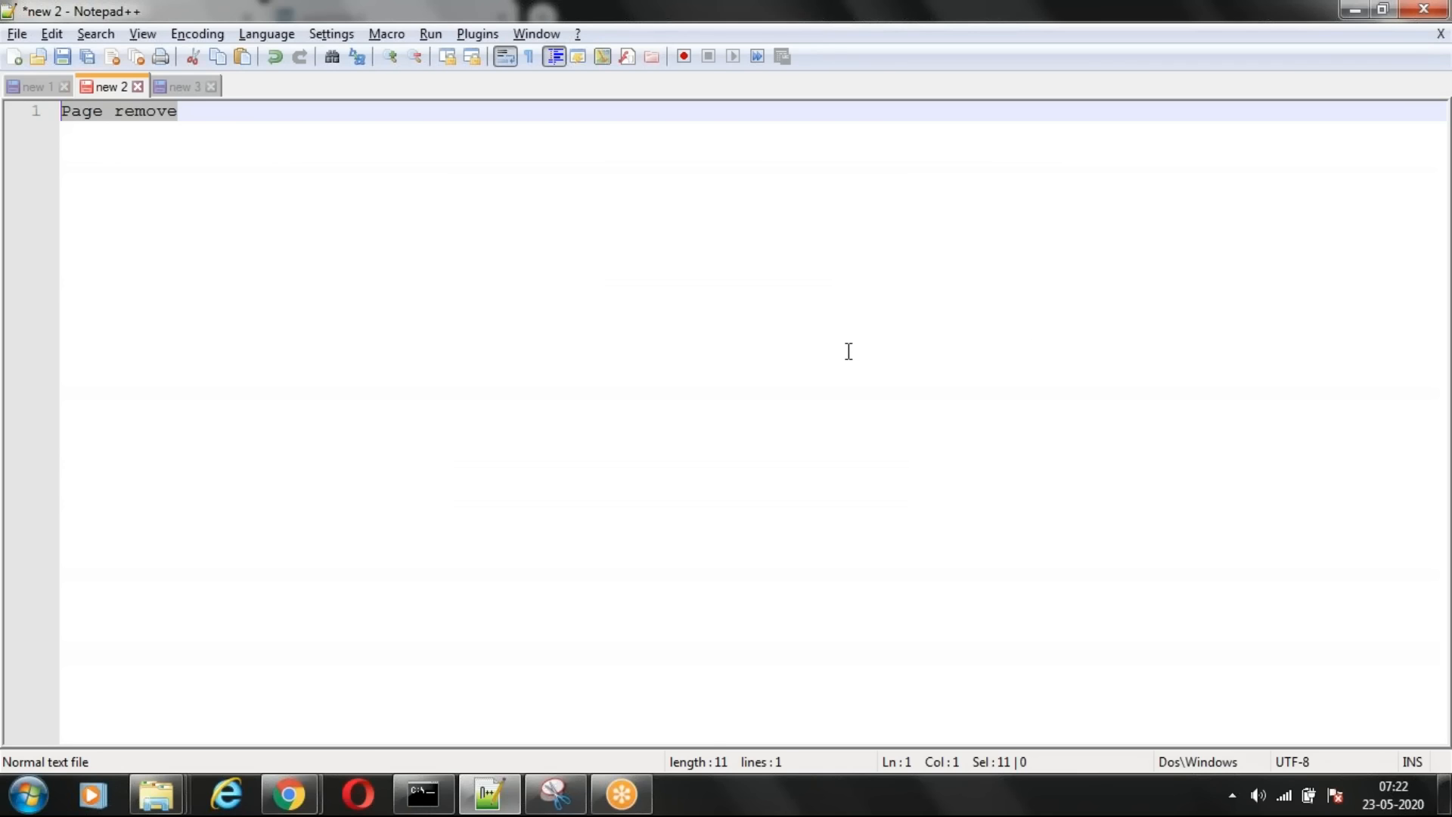
key(Delete)
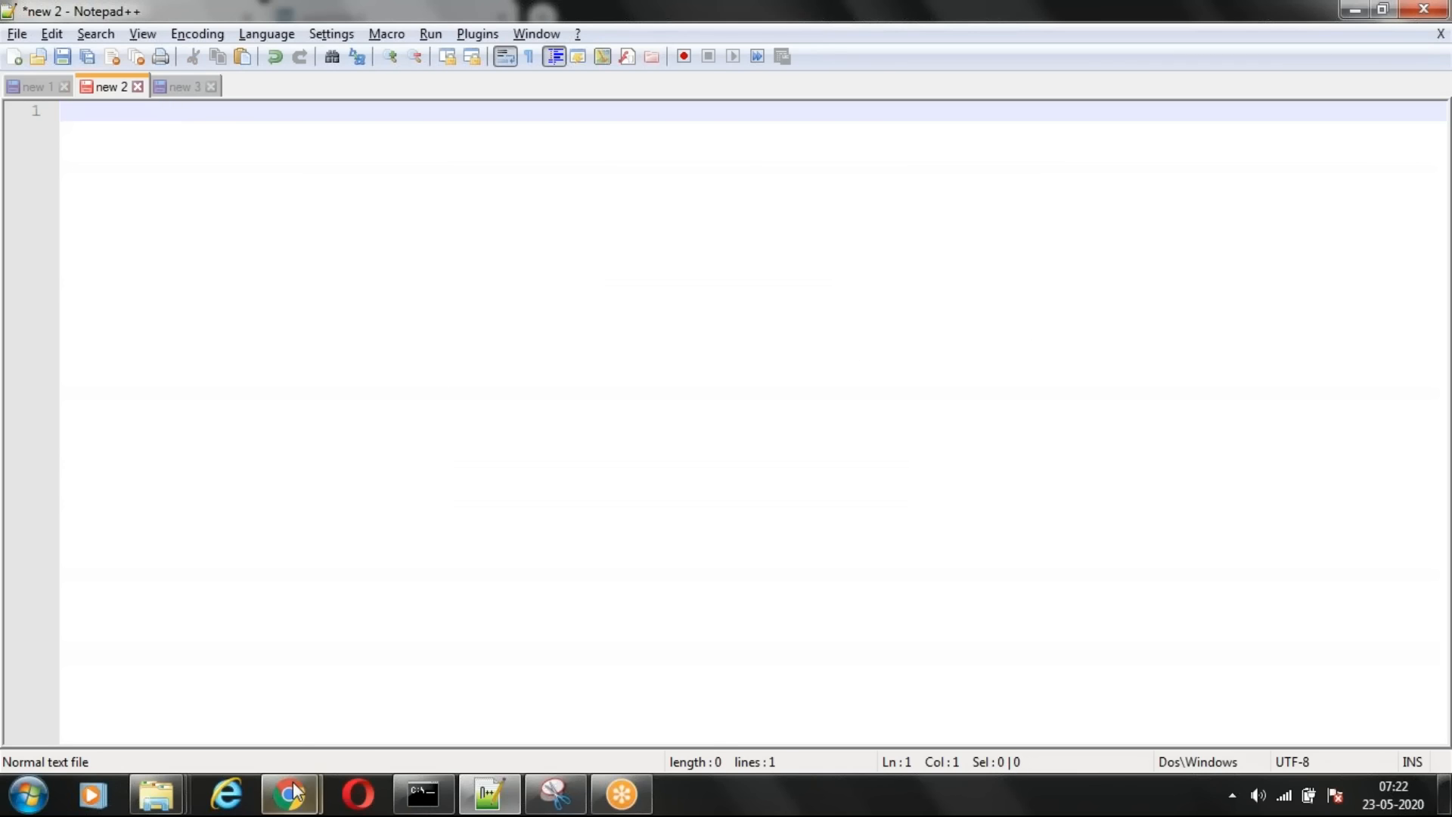
- Switch to Pega Dev Studio in Chrome and open a new data page form for the HSBC-Claims-Work class, with the explorer collapsed
mouse_move(289, 794)
click(142, 684)
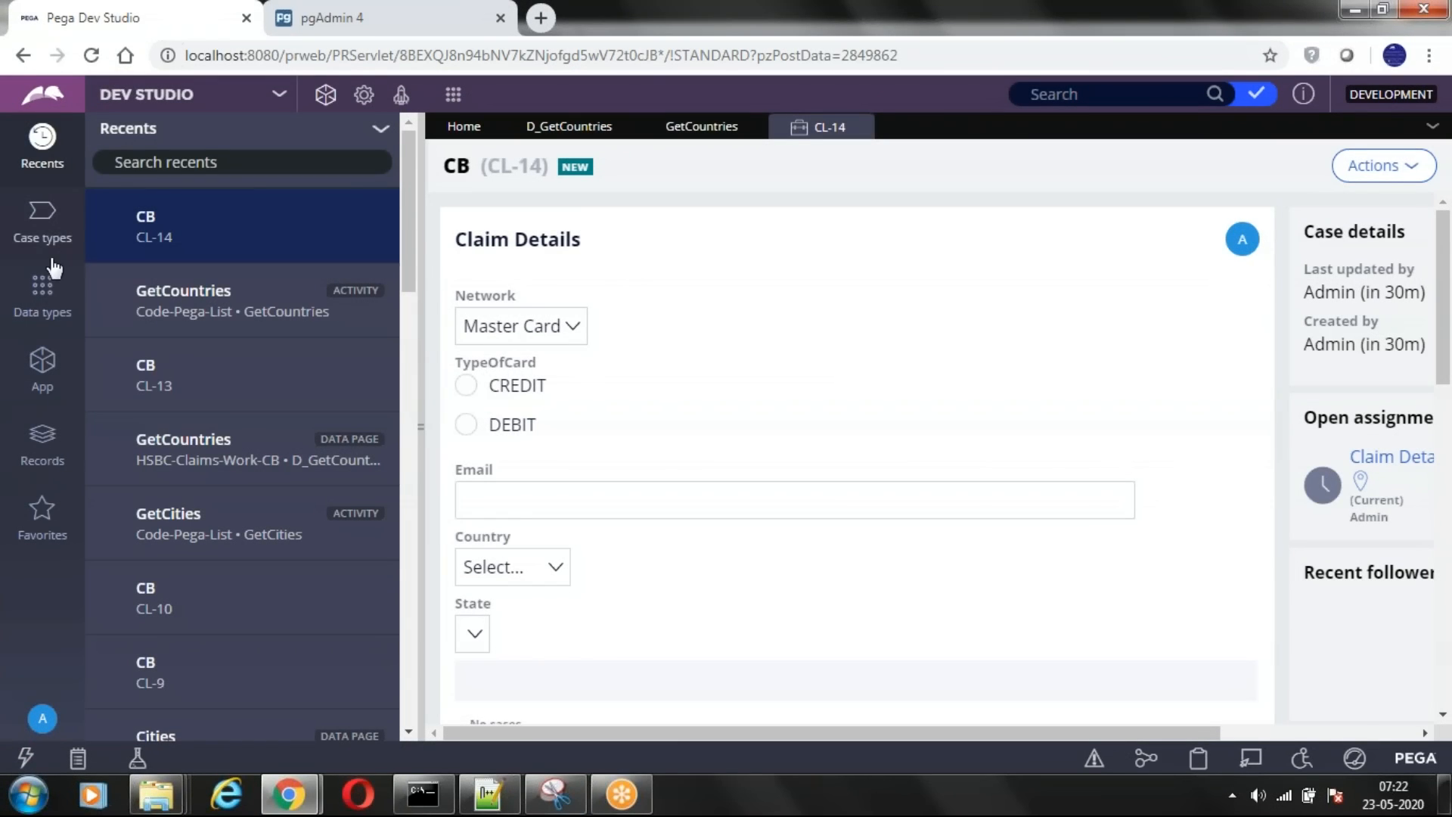
click(46, 372)
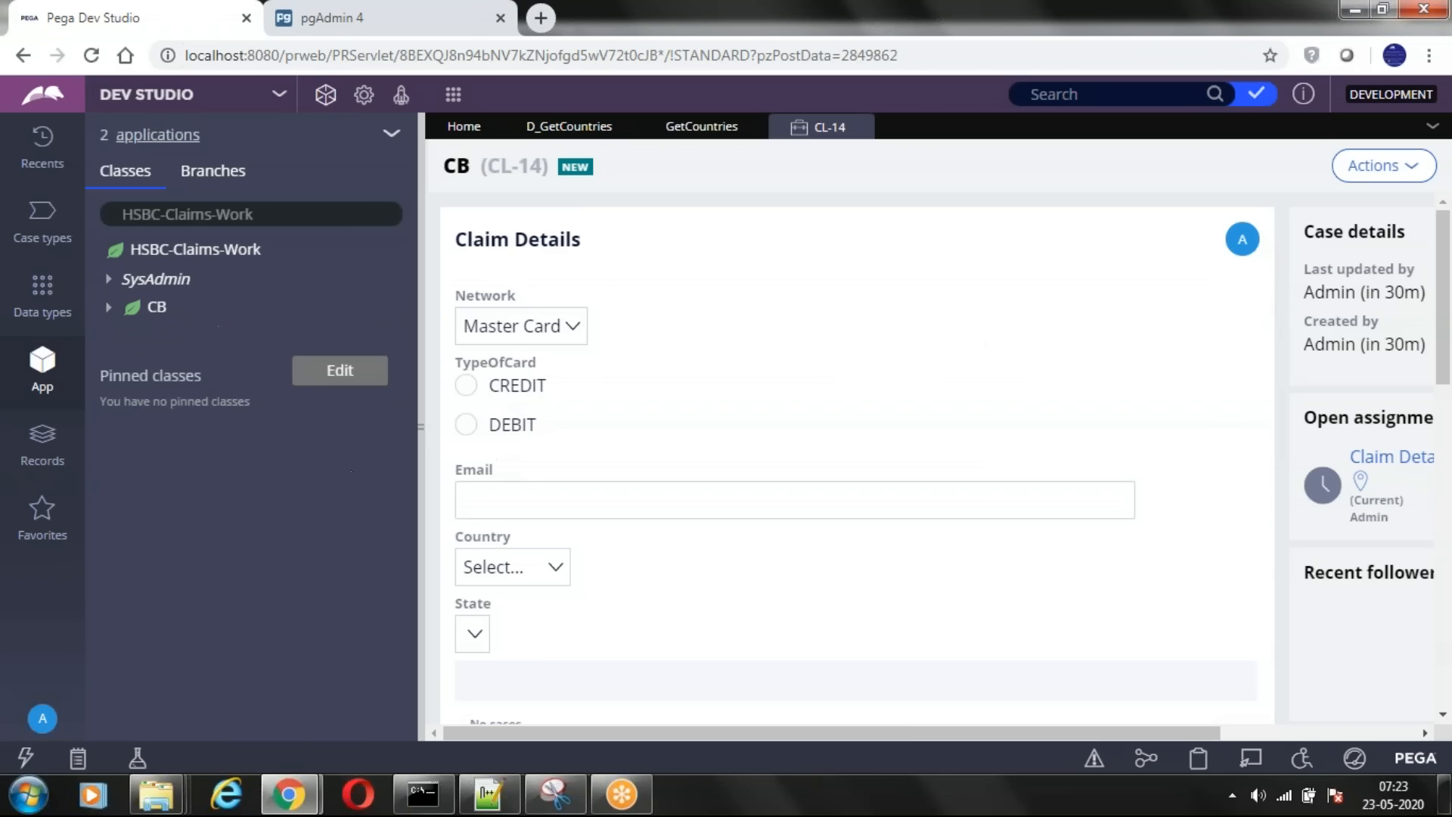
right_click(215, 259)
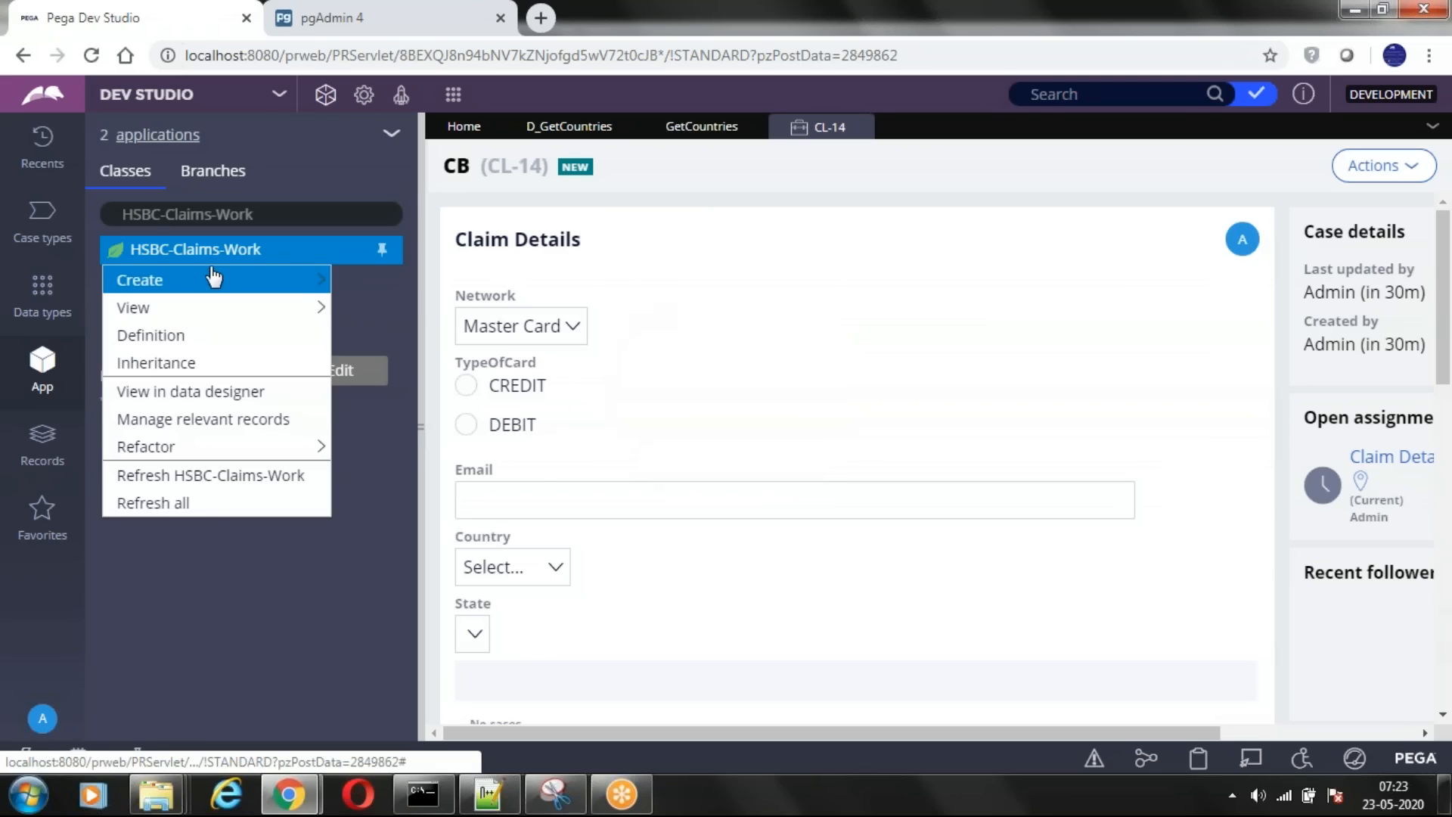
mouse_move(211, 278)
mouse_move(394, 310)
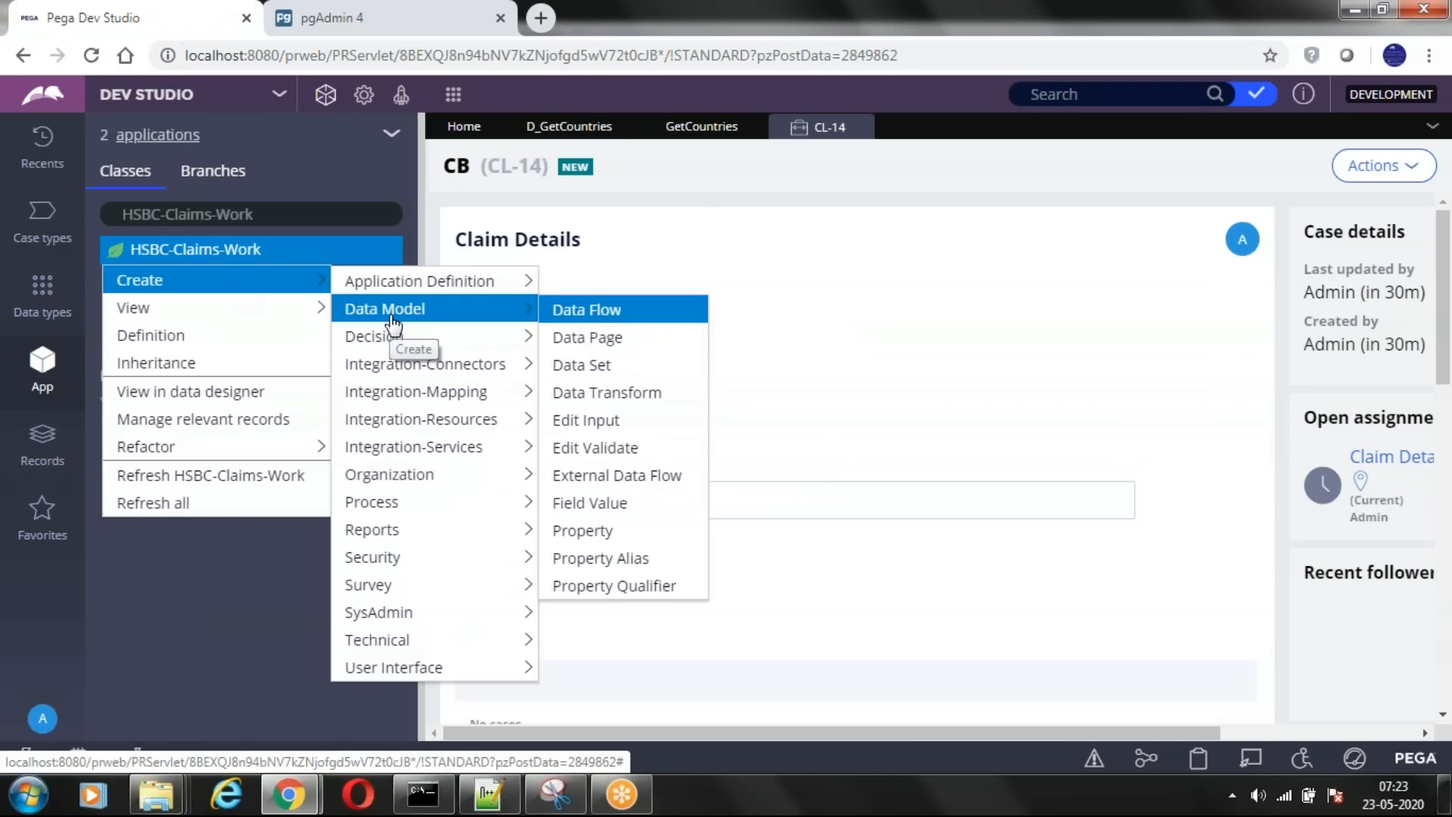
click(570, 335)
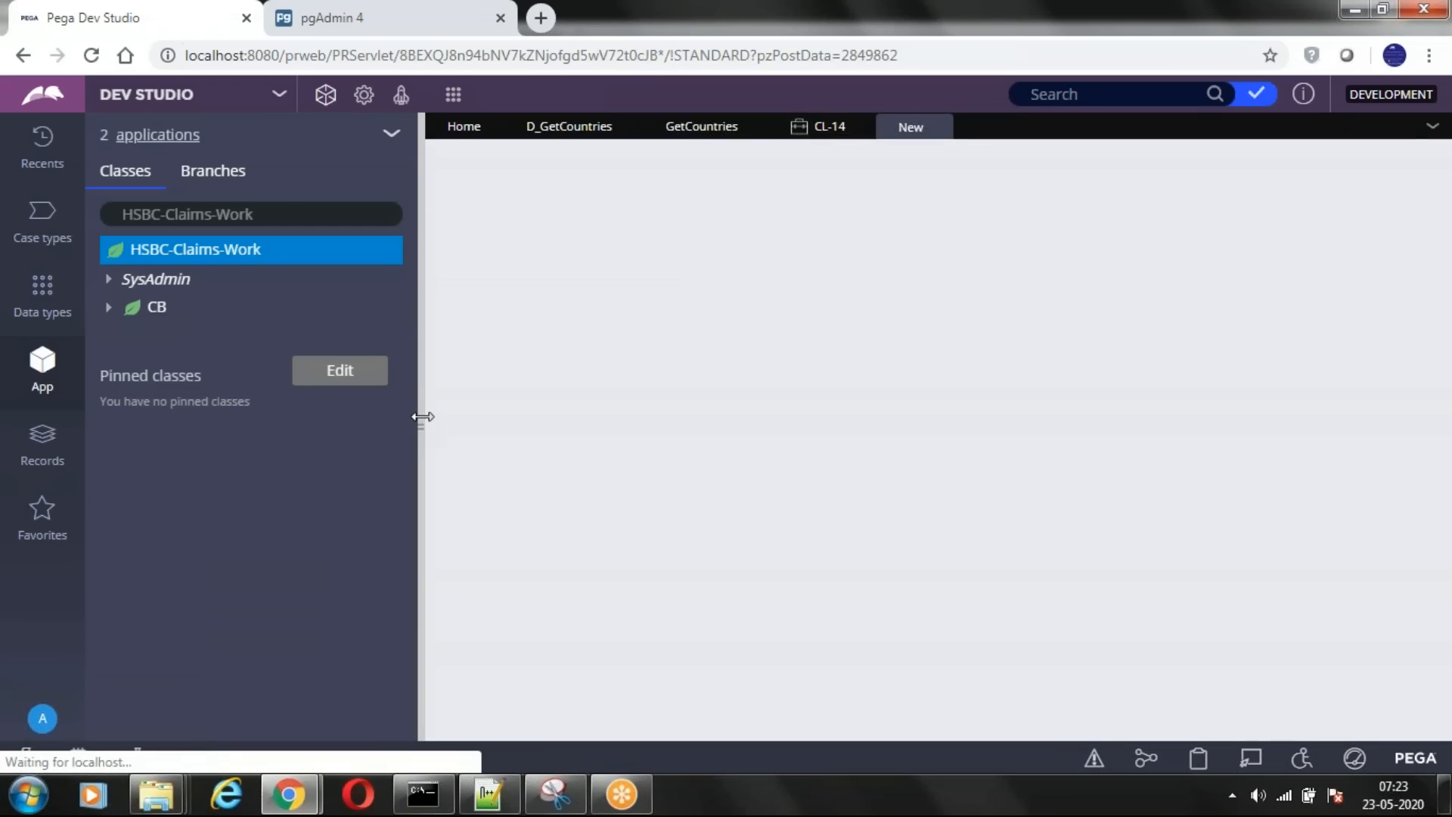
click(421, 417)
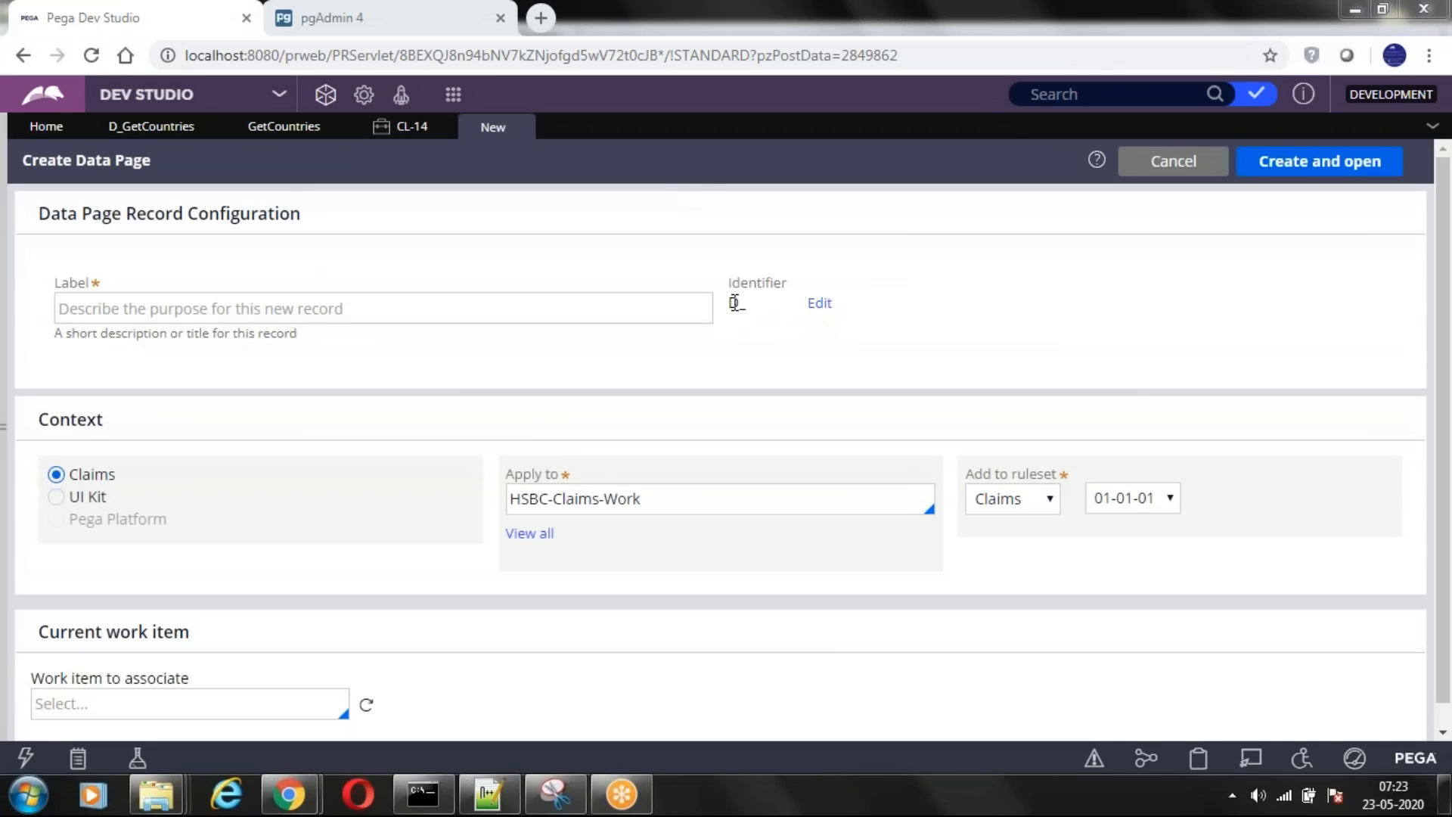
- Label the new data page "GetCountries" and examine how its identifier is built with the D_ prefix
drag(731, 302, 755, 305)
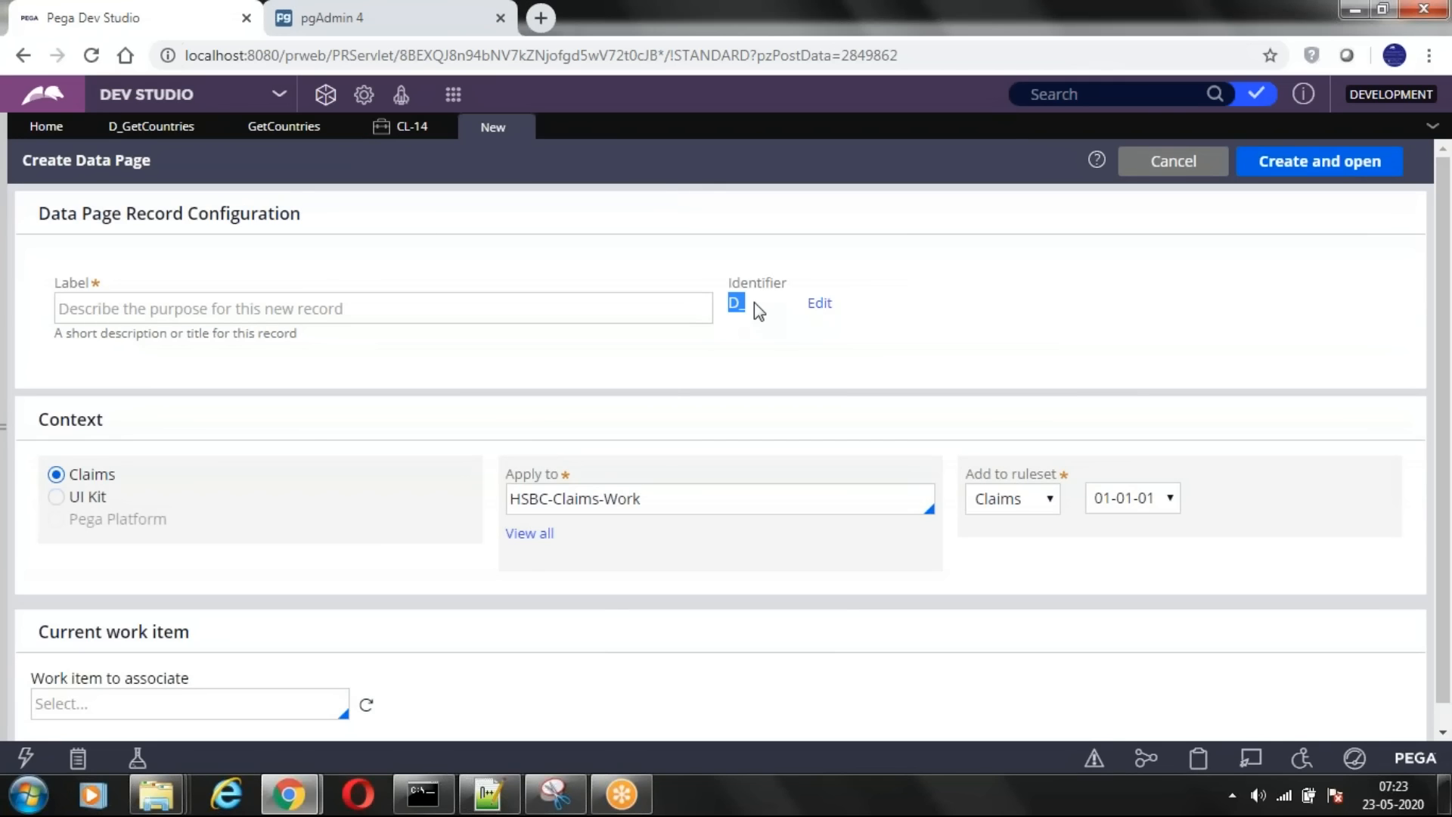
click(198, 322)
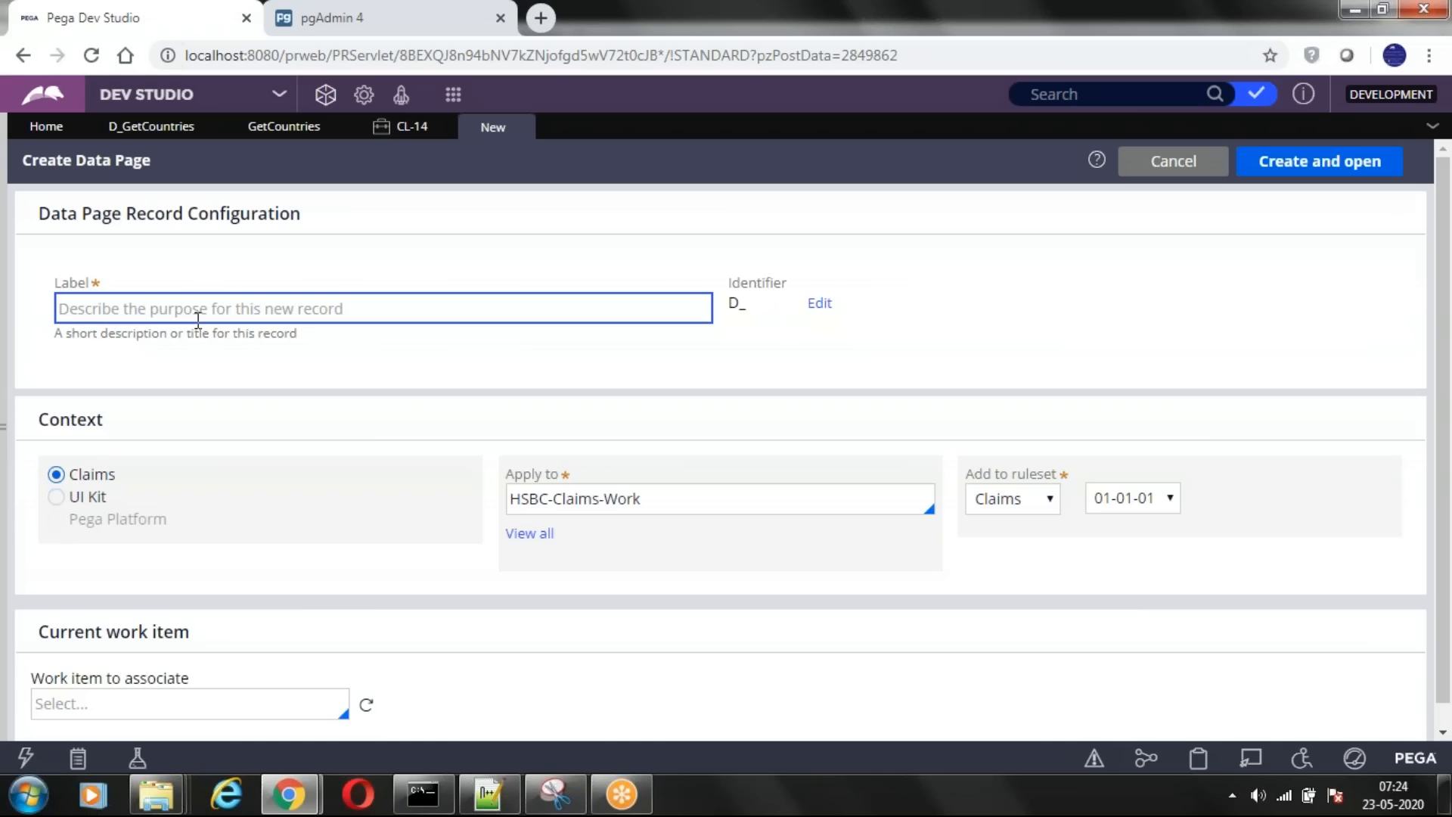
text(Get)
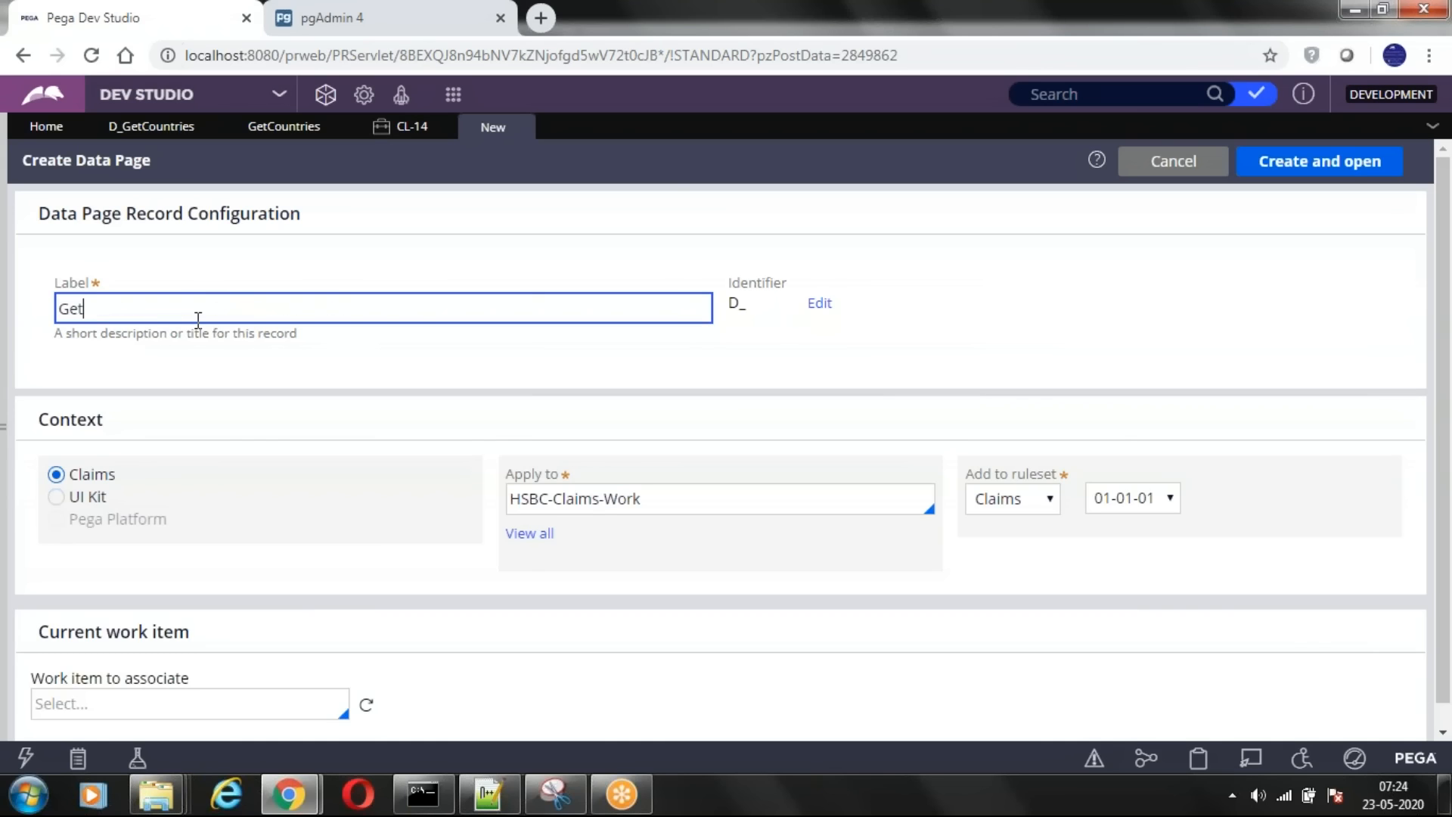
text(Countries)
click(1105, 34)
click(171, 314)
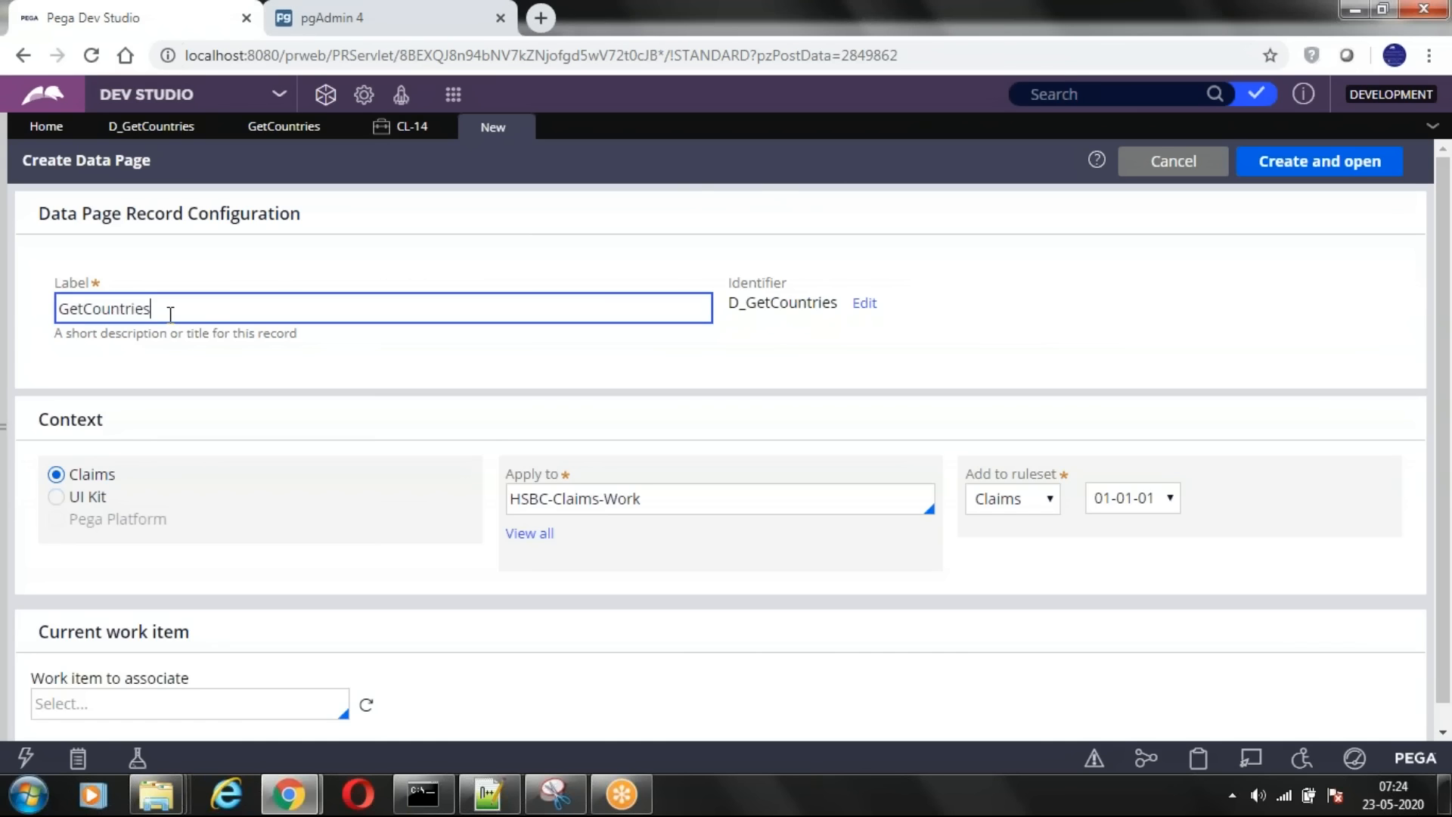
double_click(201, 308)
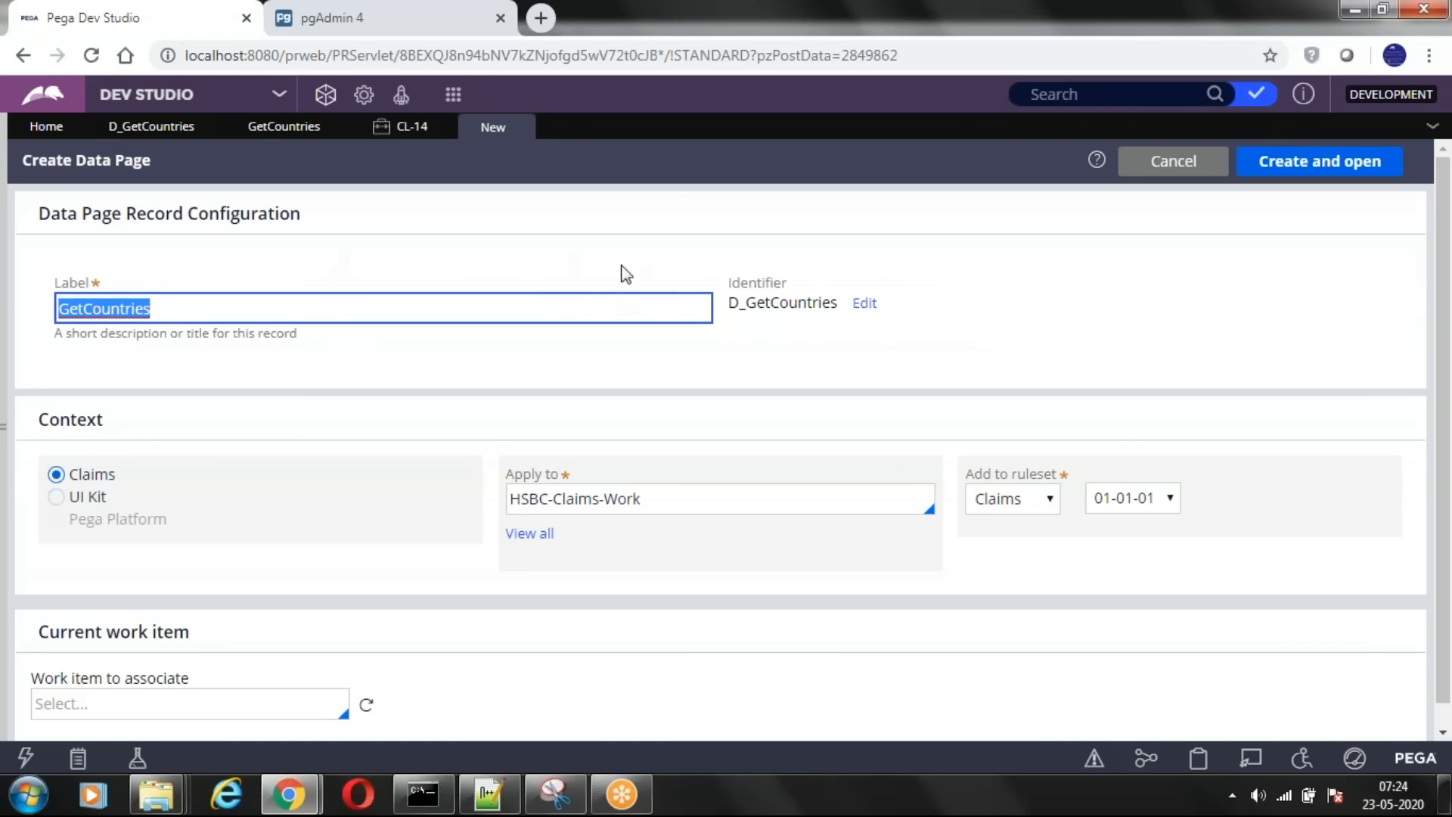
drag(726, 282, 841, 305)
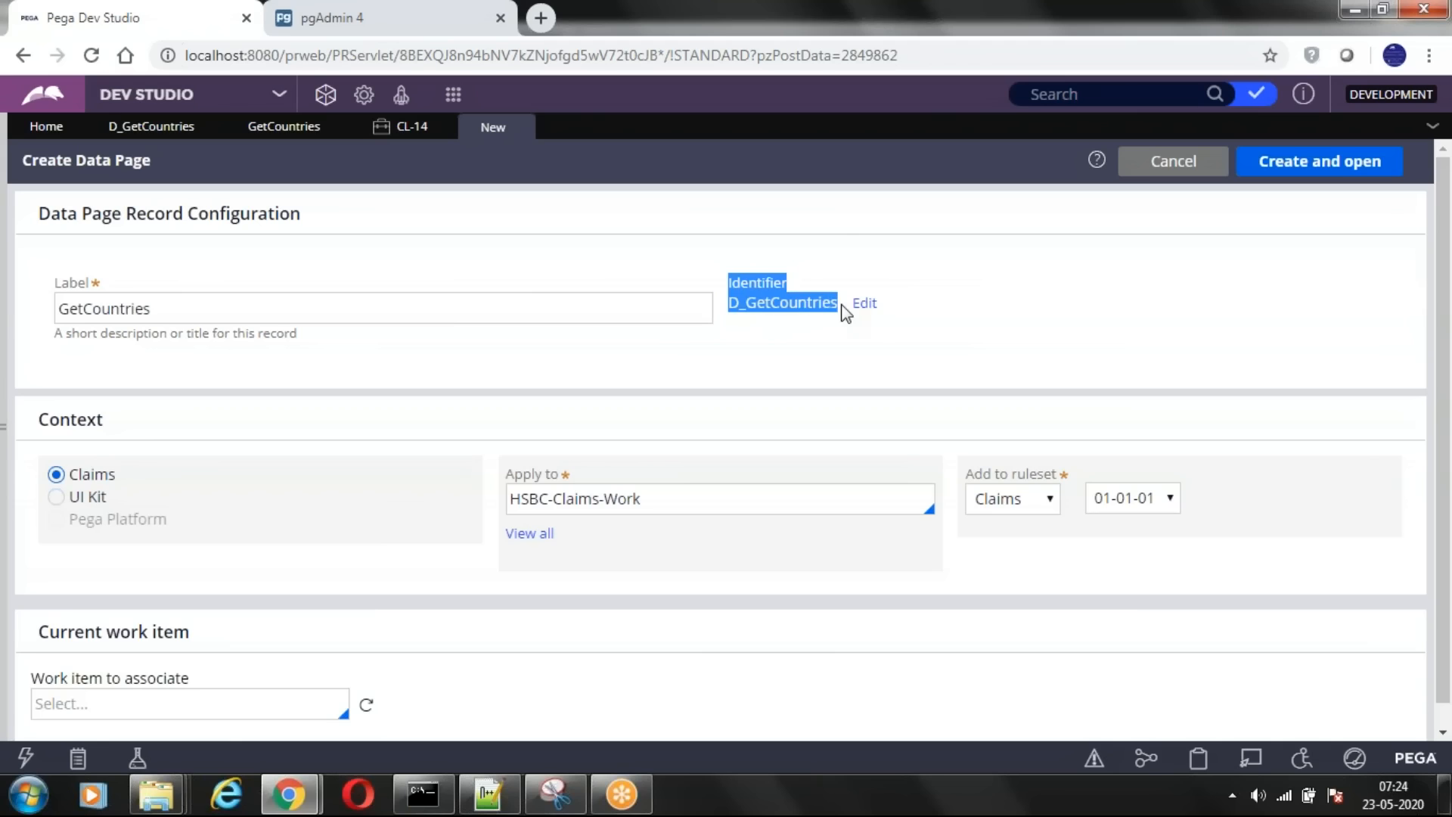
click(780, 367)
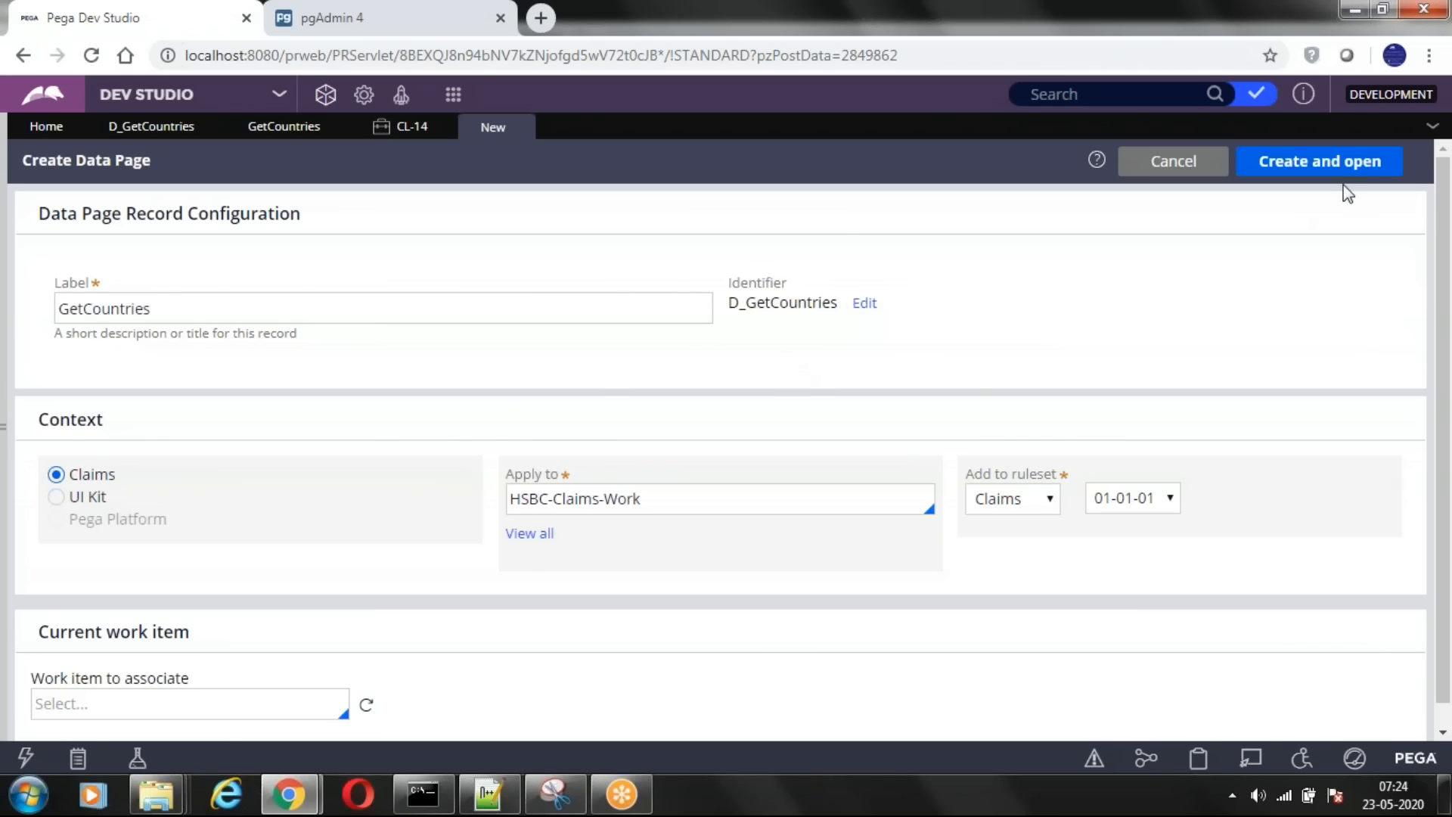
- Open the existing D_GetCountries data page and examine the structure options in its definition
click(152, 126)
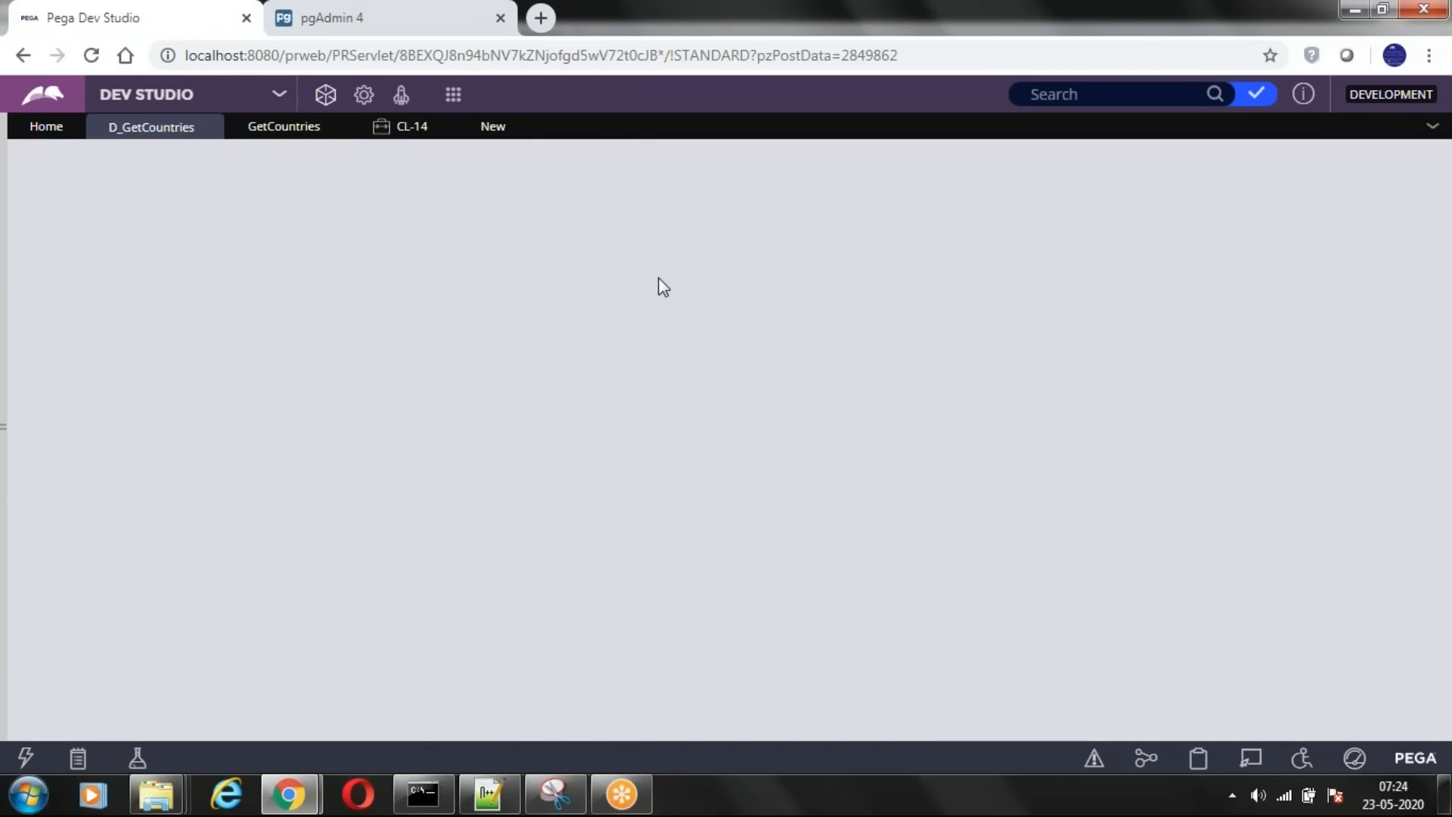
click(513, 130)
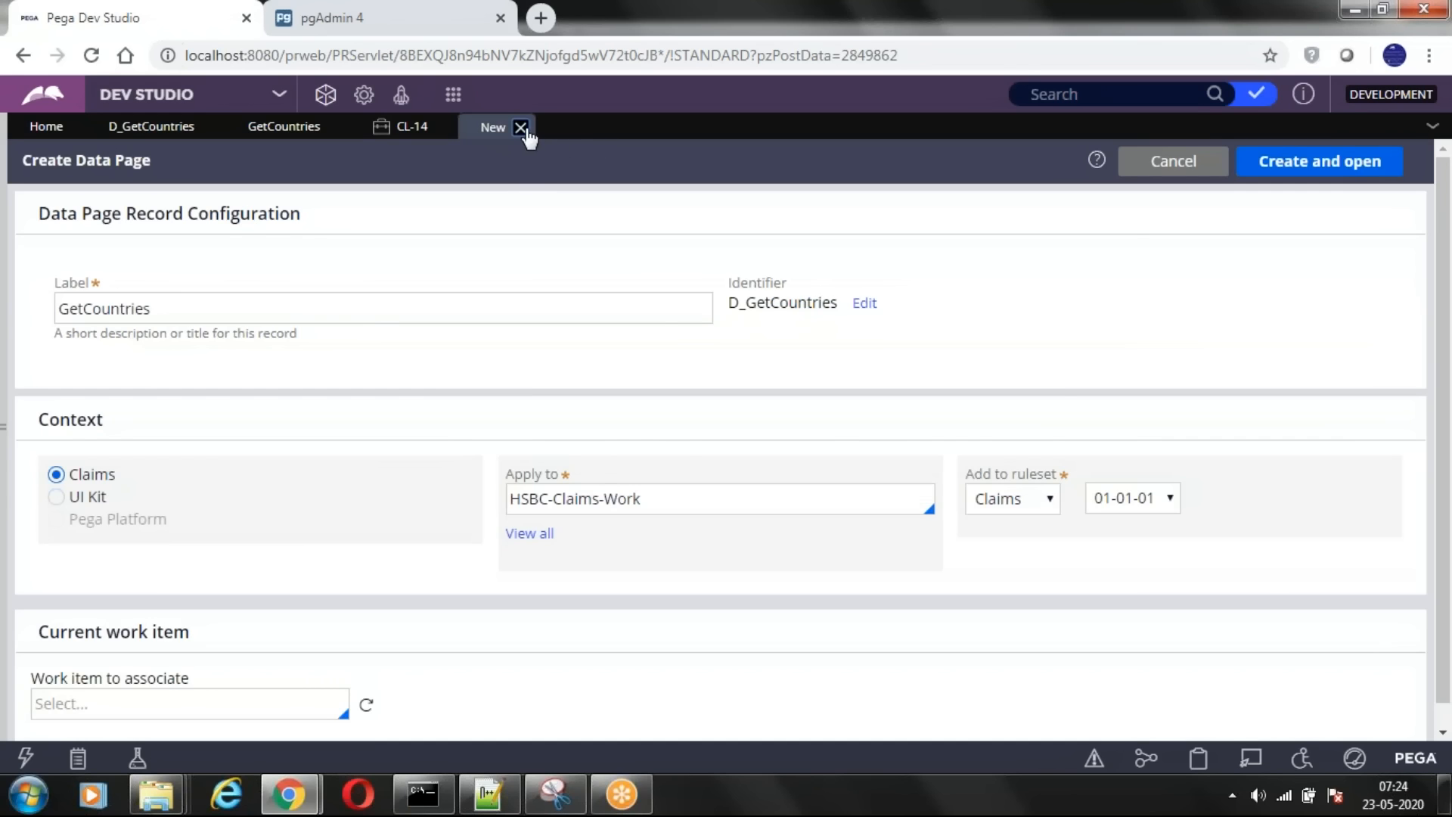
click(141, 128)
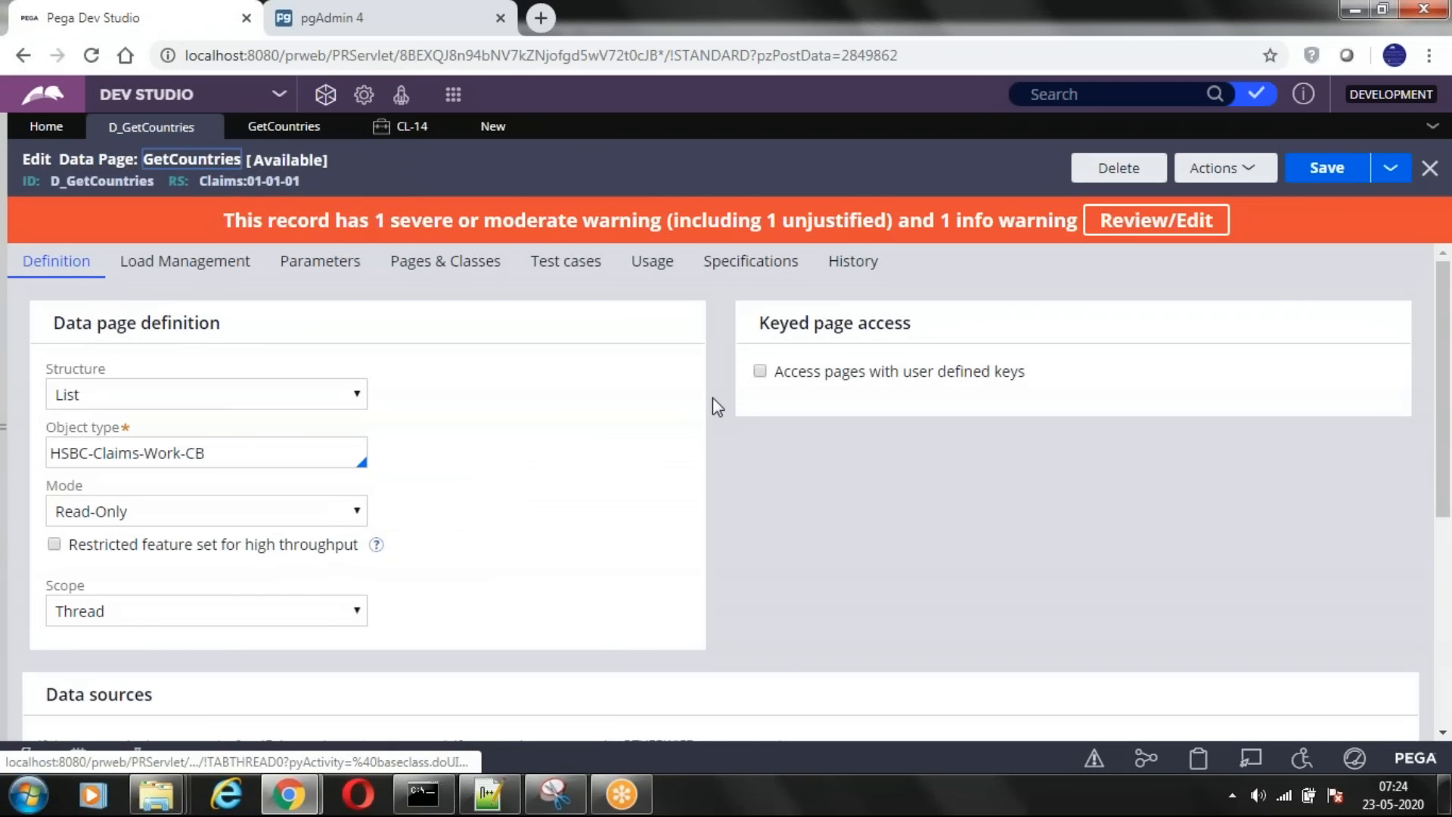
click(234, 390)
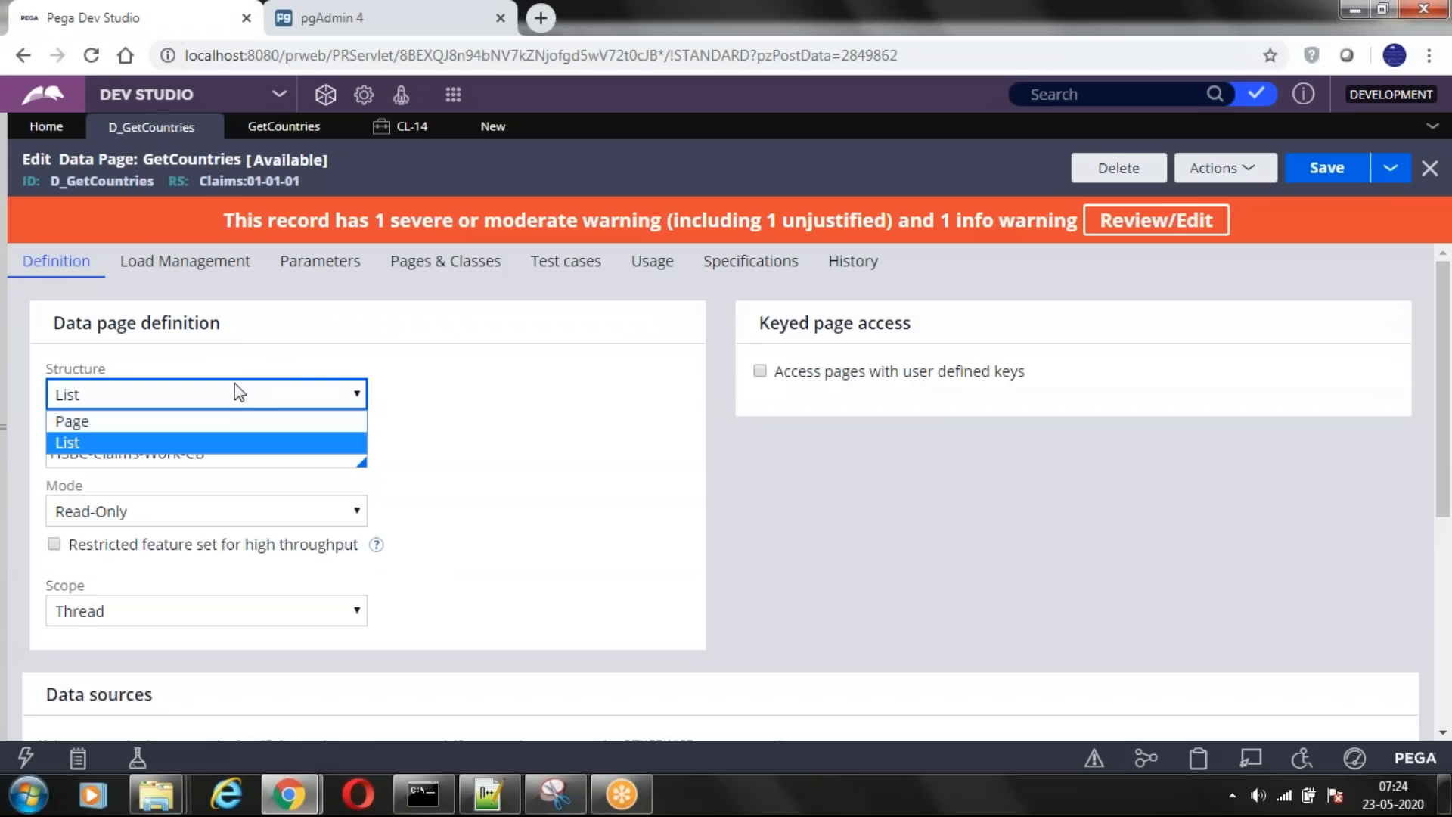
click(335, 388)
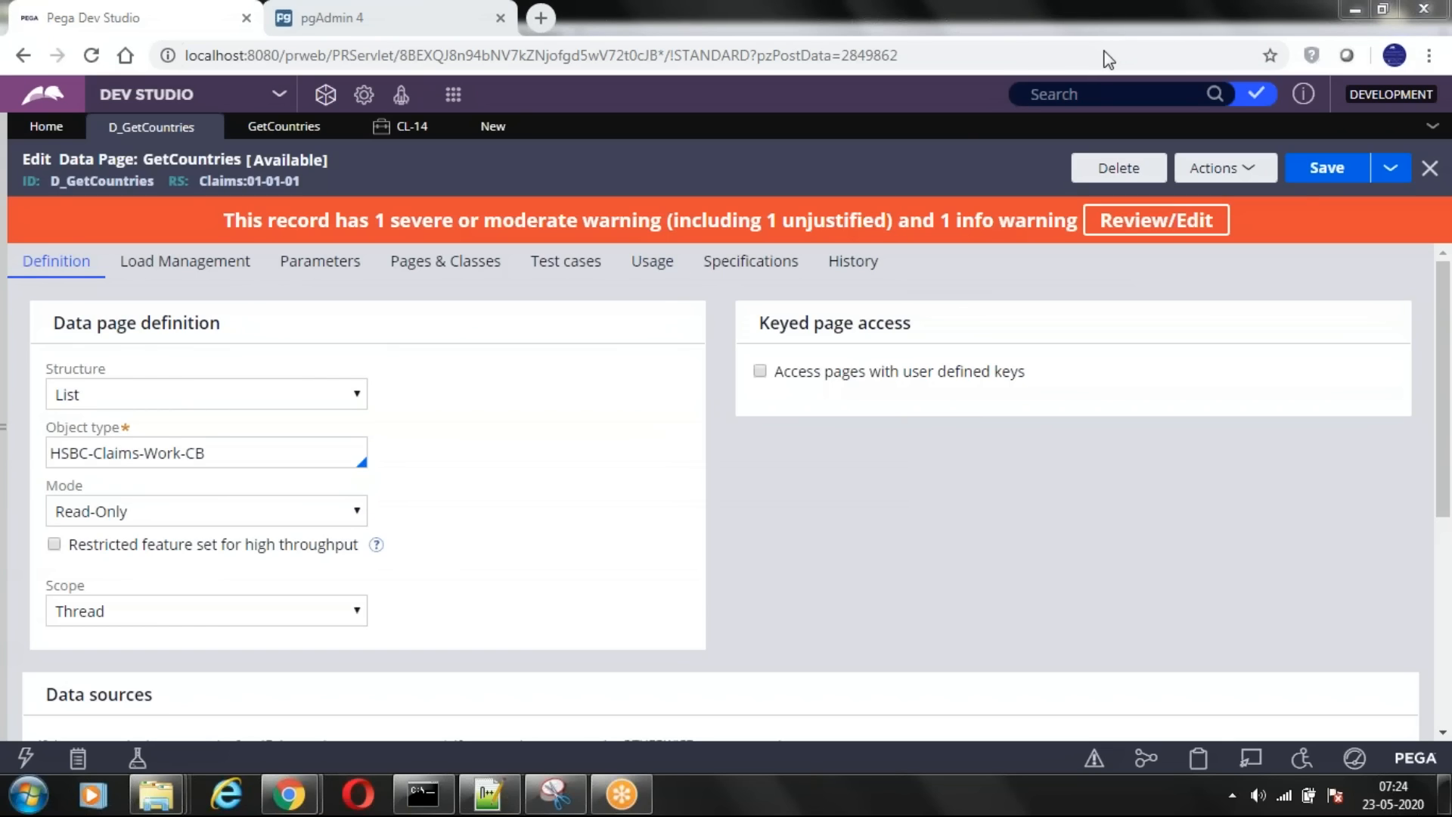
- Examine the structure options, the object type and the data sources section of the GetCountries data page
click(135, 392)
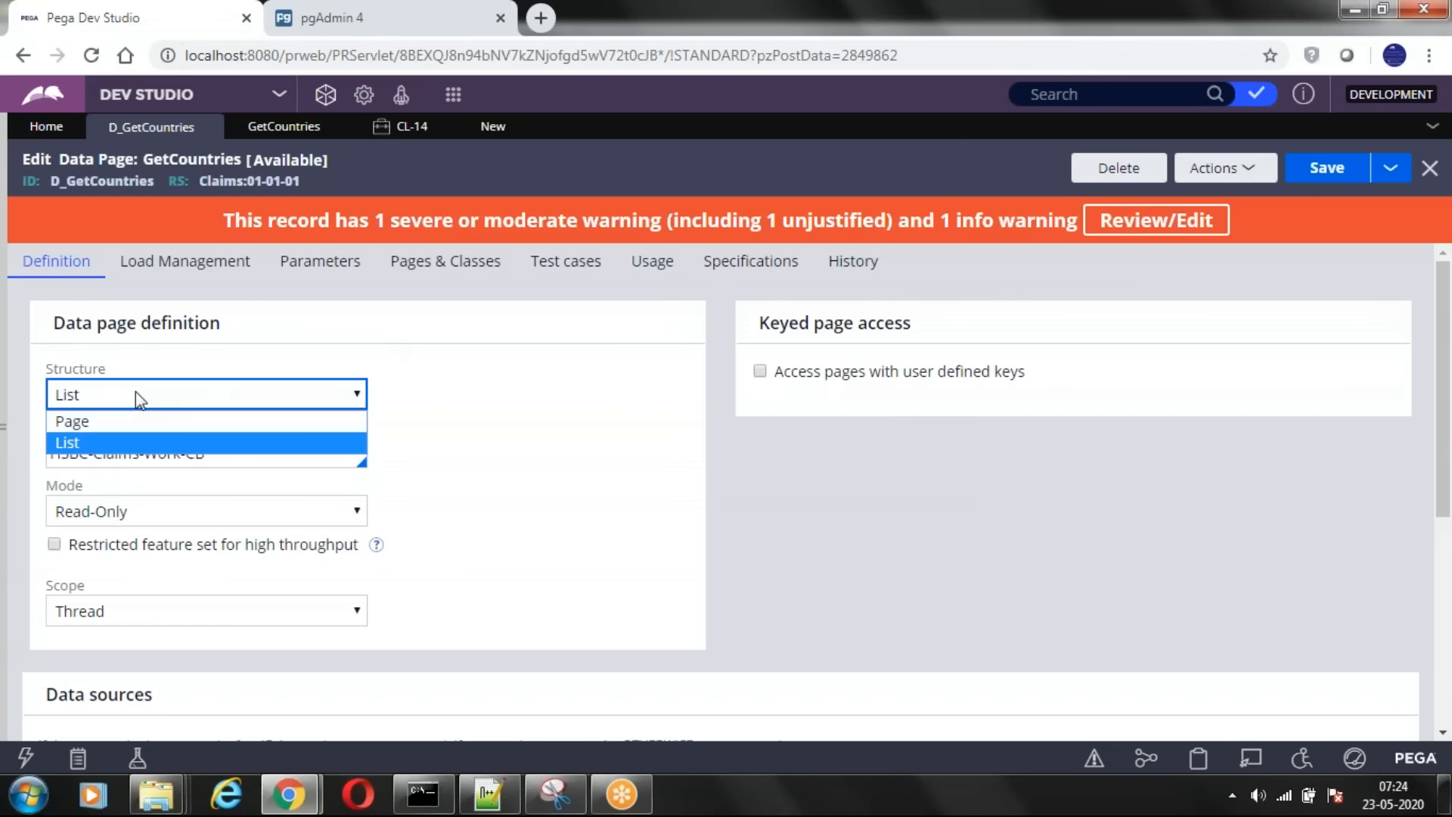
click(93, 442)
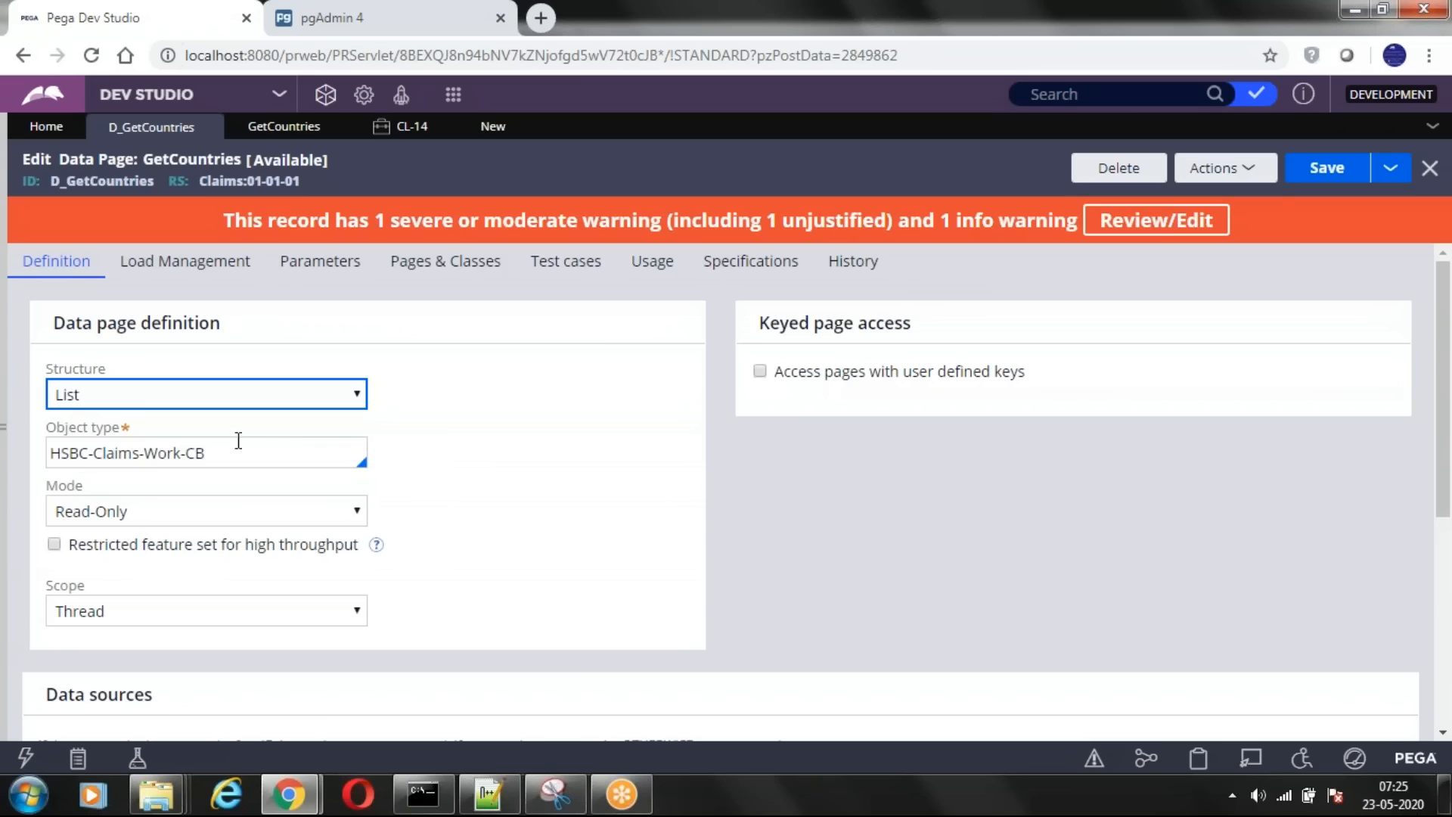
click(232, 452)
drag(231, 452, 20, 454)
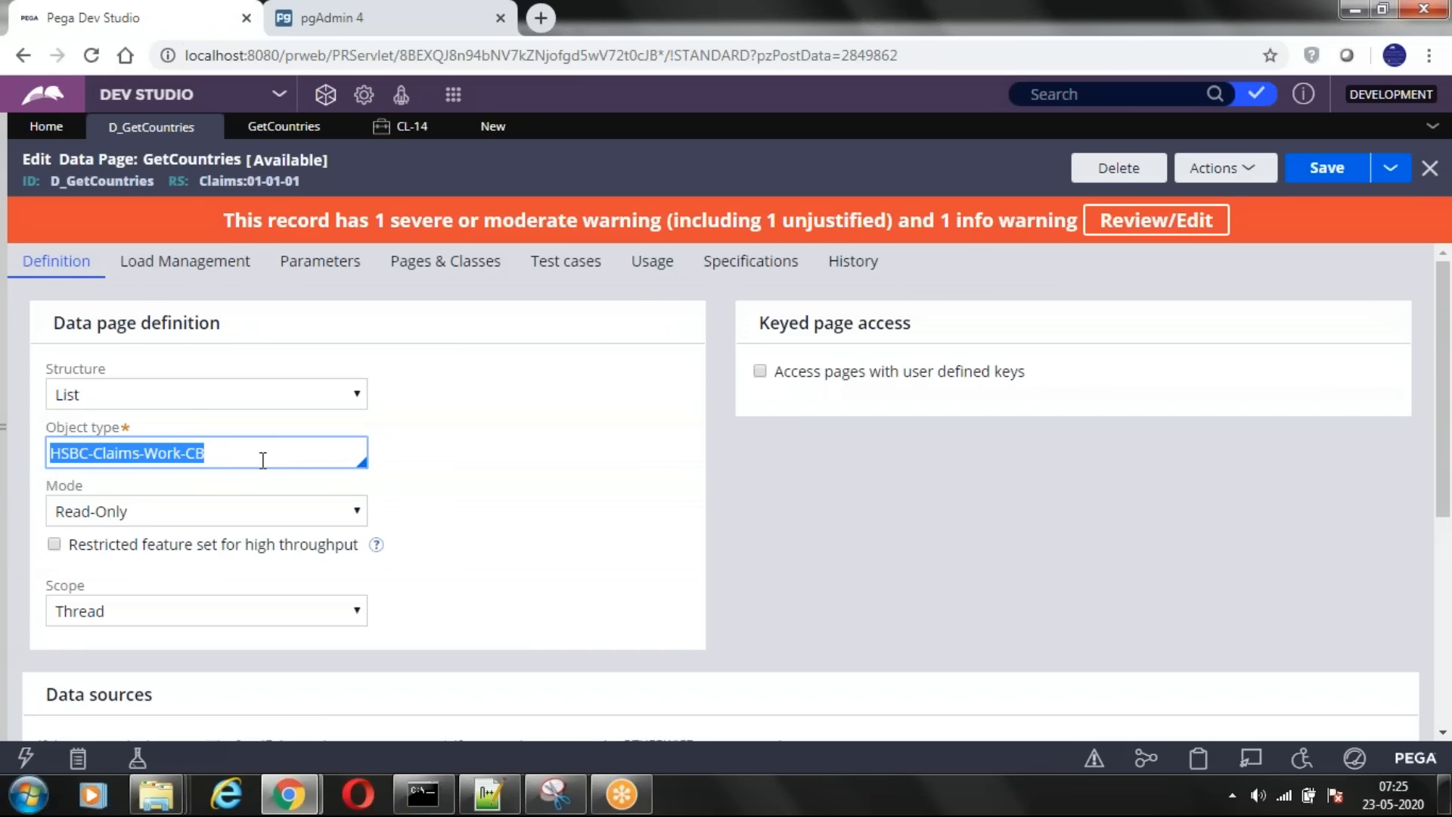
scroll(260, 459, down, 5)
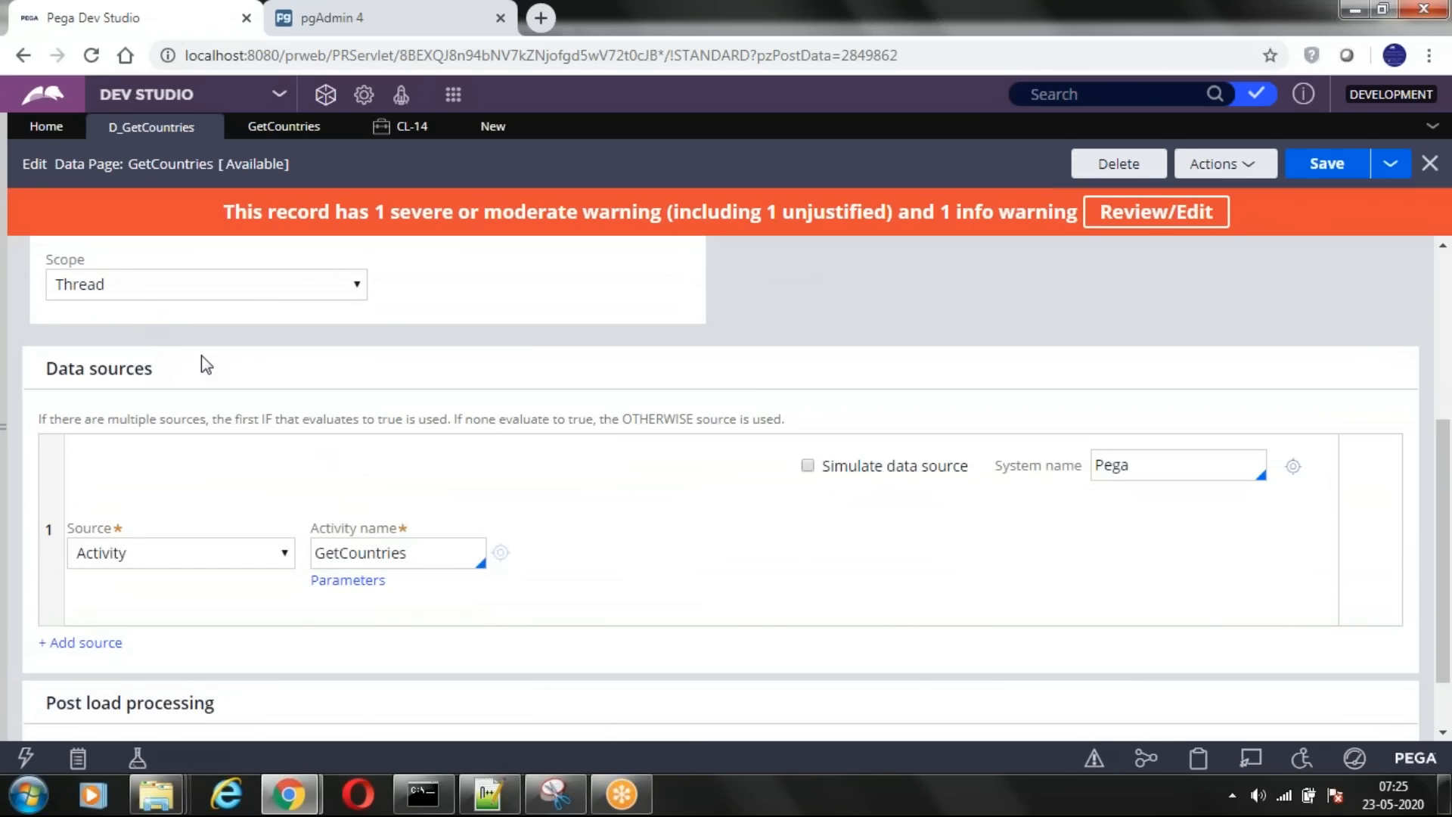
- Examine the mode options and the scope field in the data page definition
scroll(201, 361, up, 3)
click(148, 413)
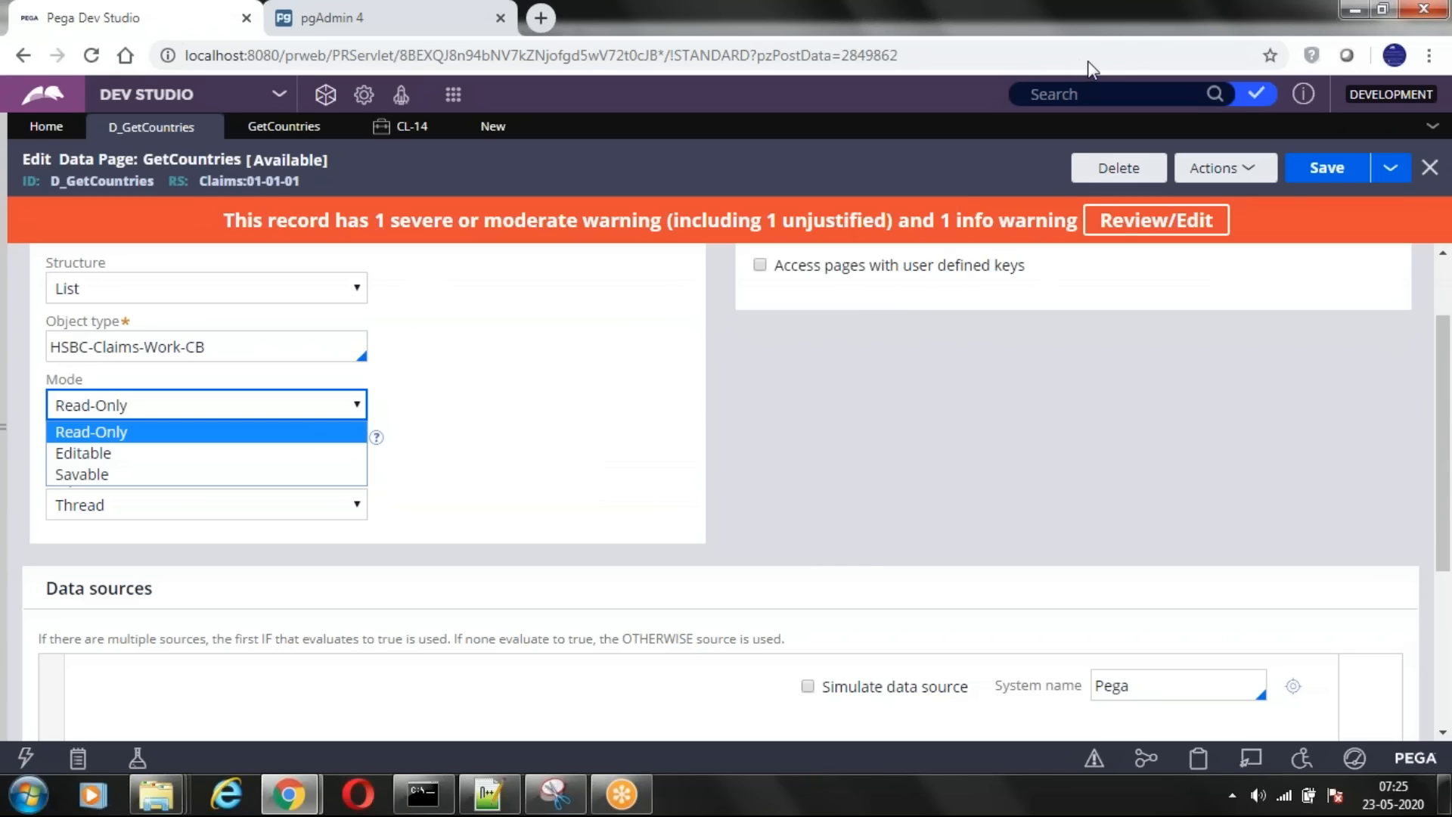
click(1120, 46)
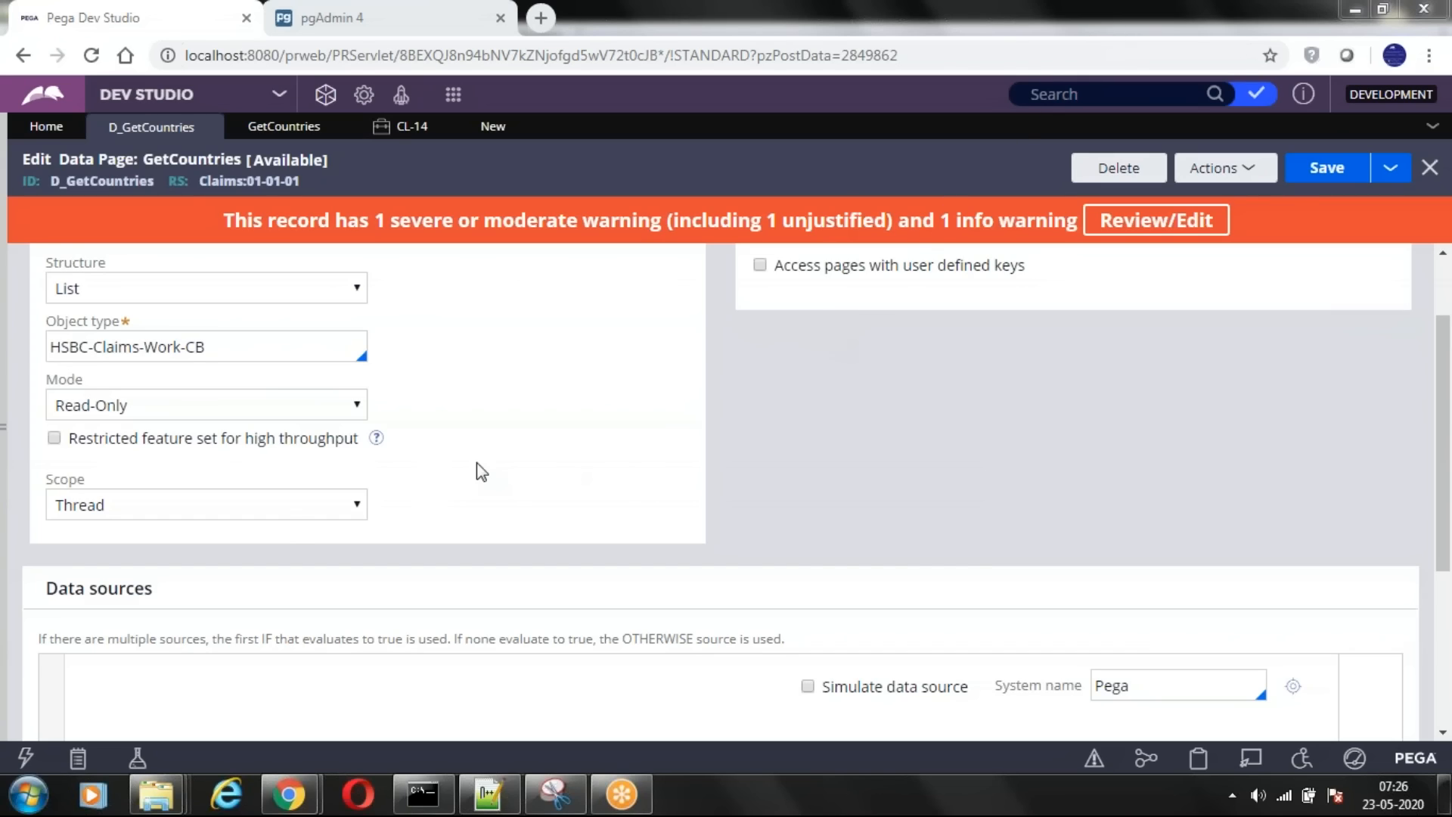
click(227, 507)
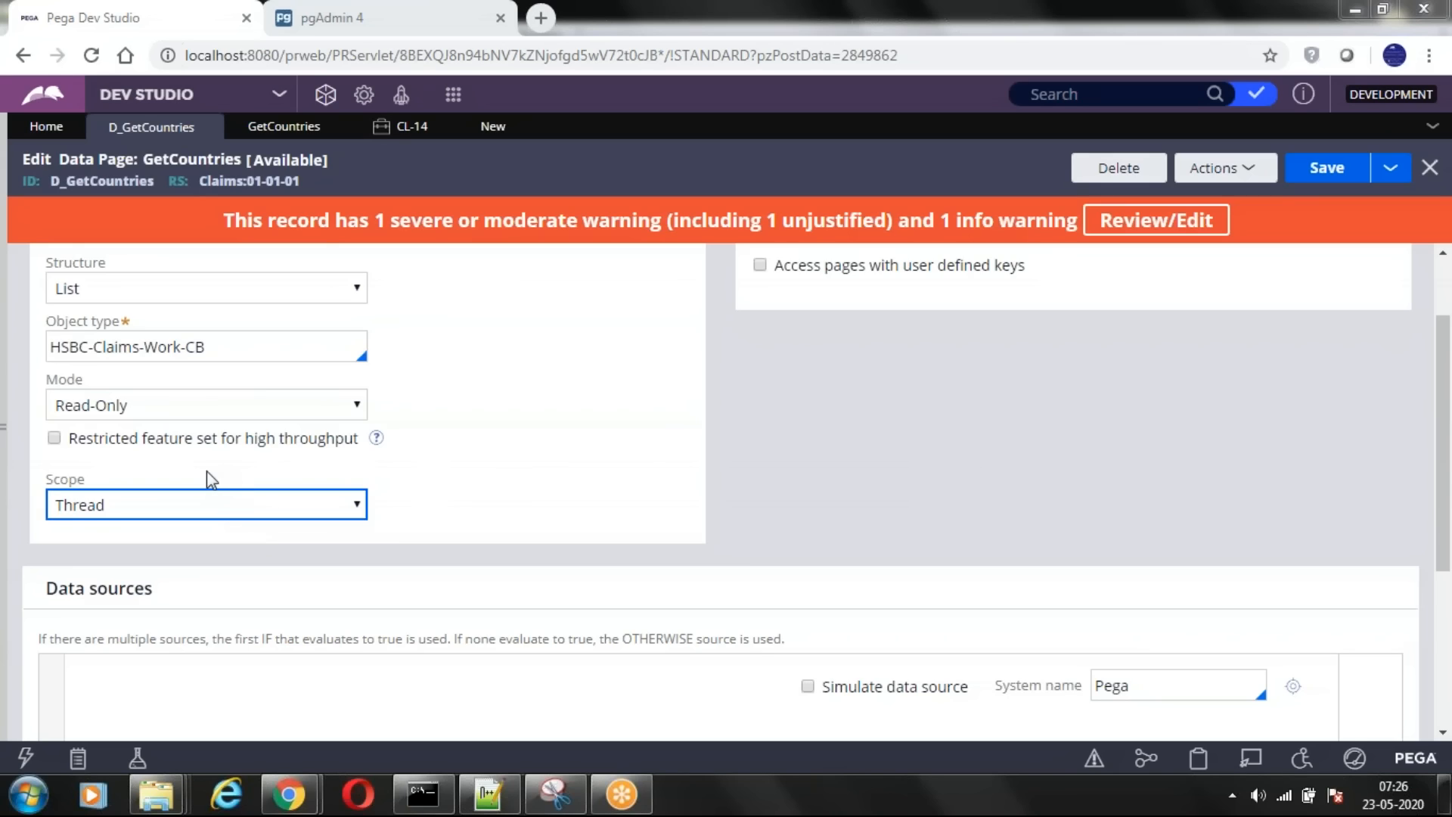
click(188, 403)
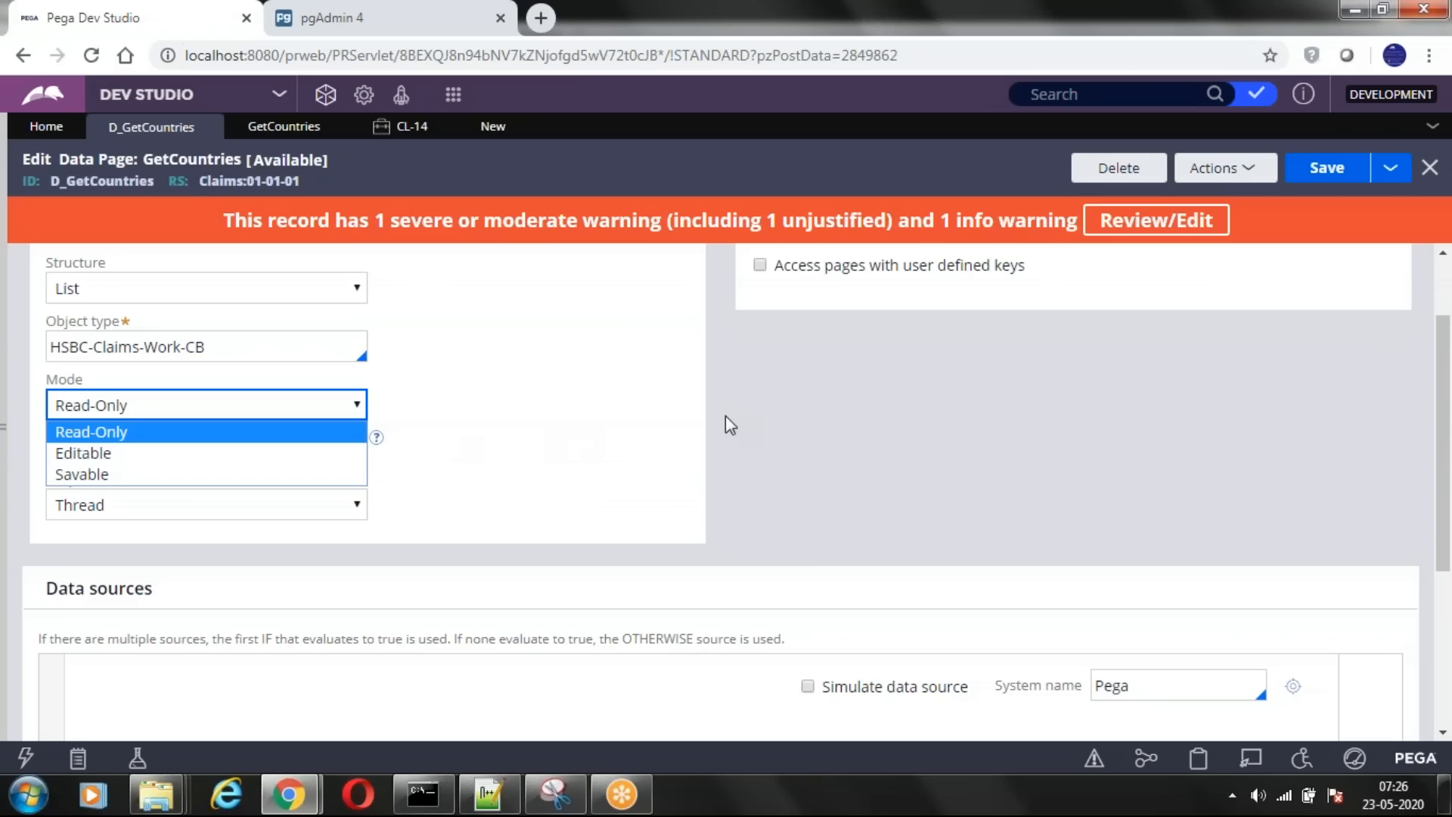
click(904, 430)
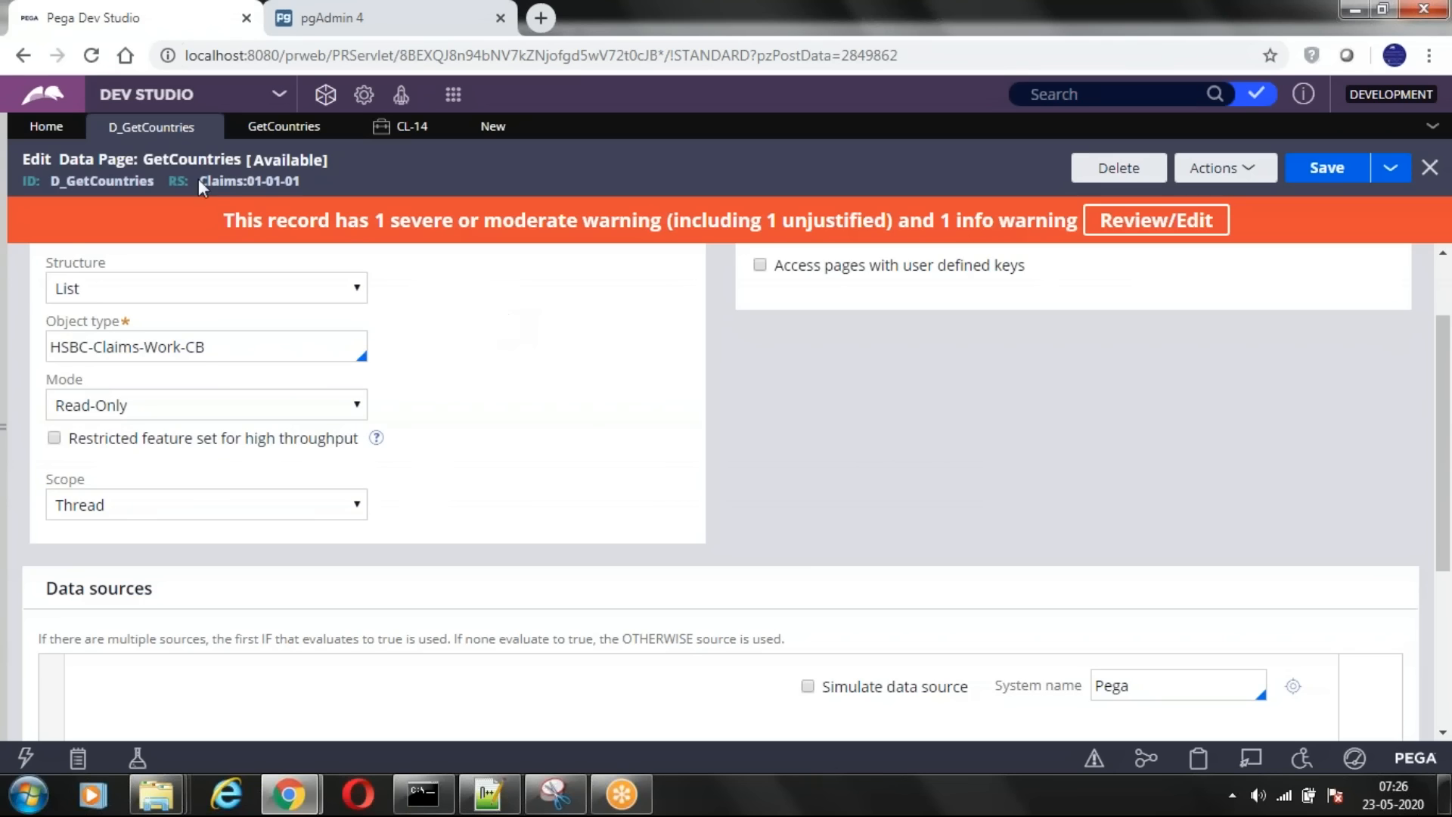
- Open the clipboard viewer and examine the Thread, Requestor and Node groups under Data Pages
click(1199, 760)
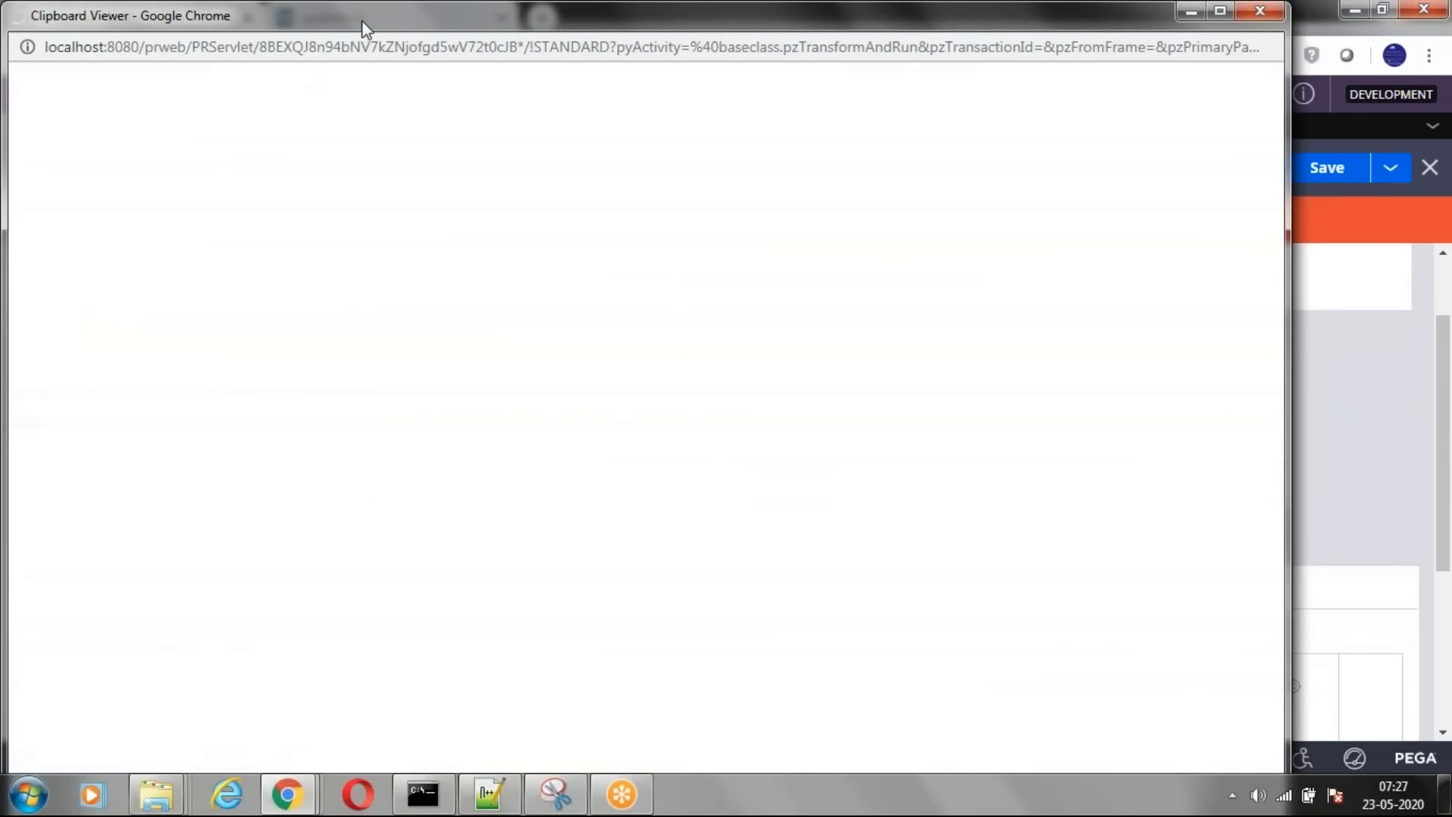
drag(369, 28, 507, 137)
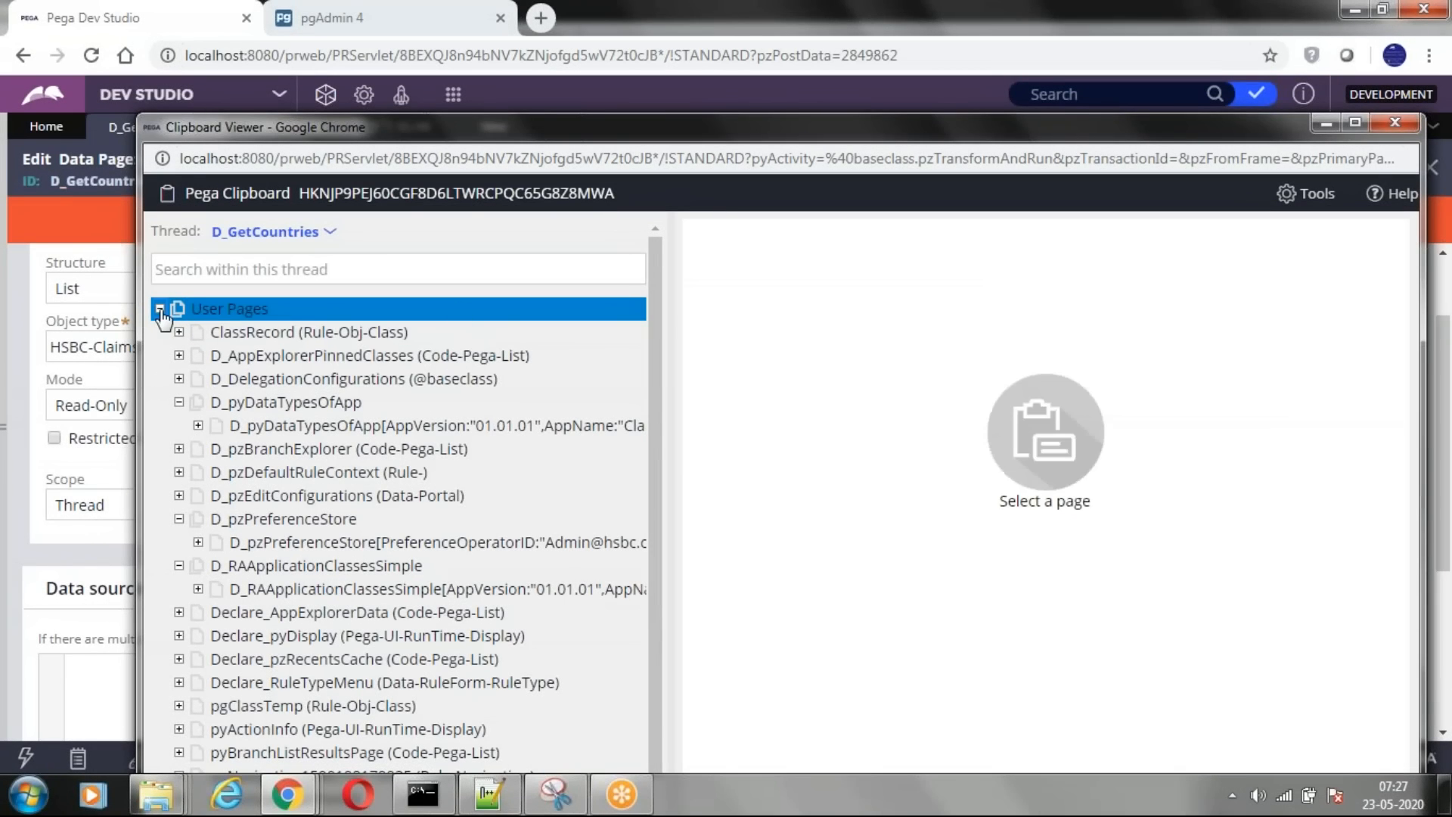
click(161, 310)
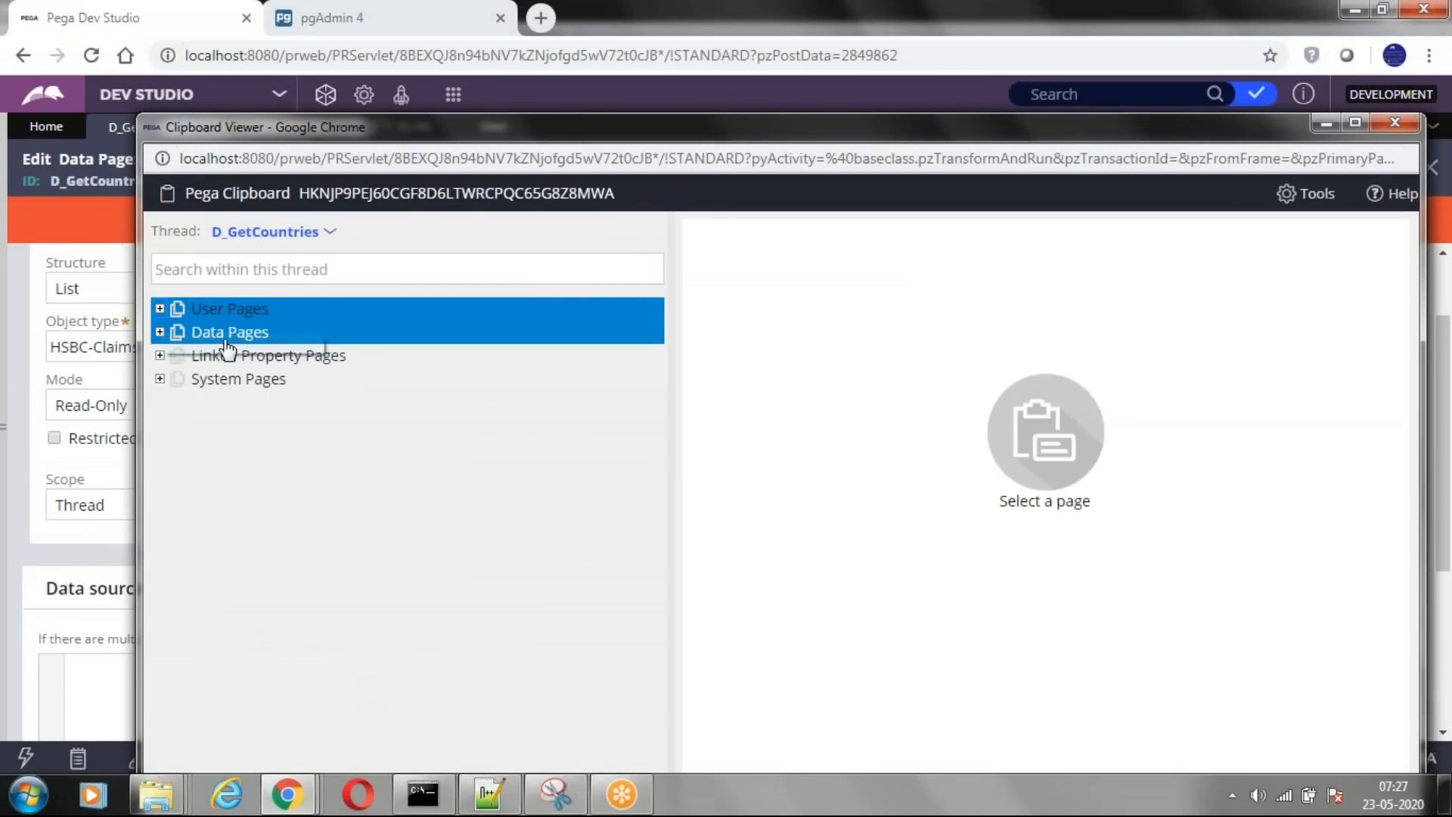
click(160, 332)
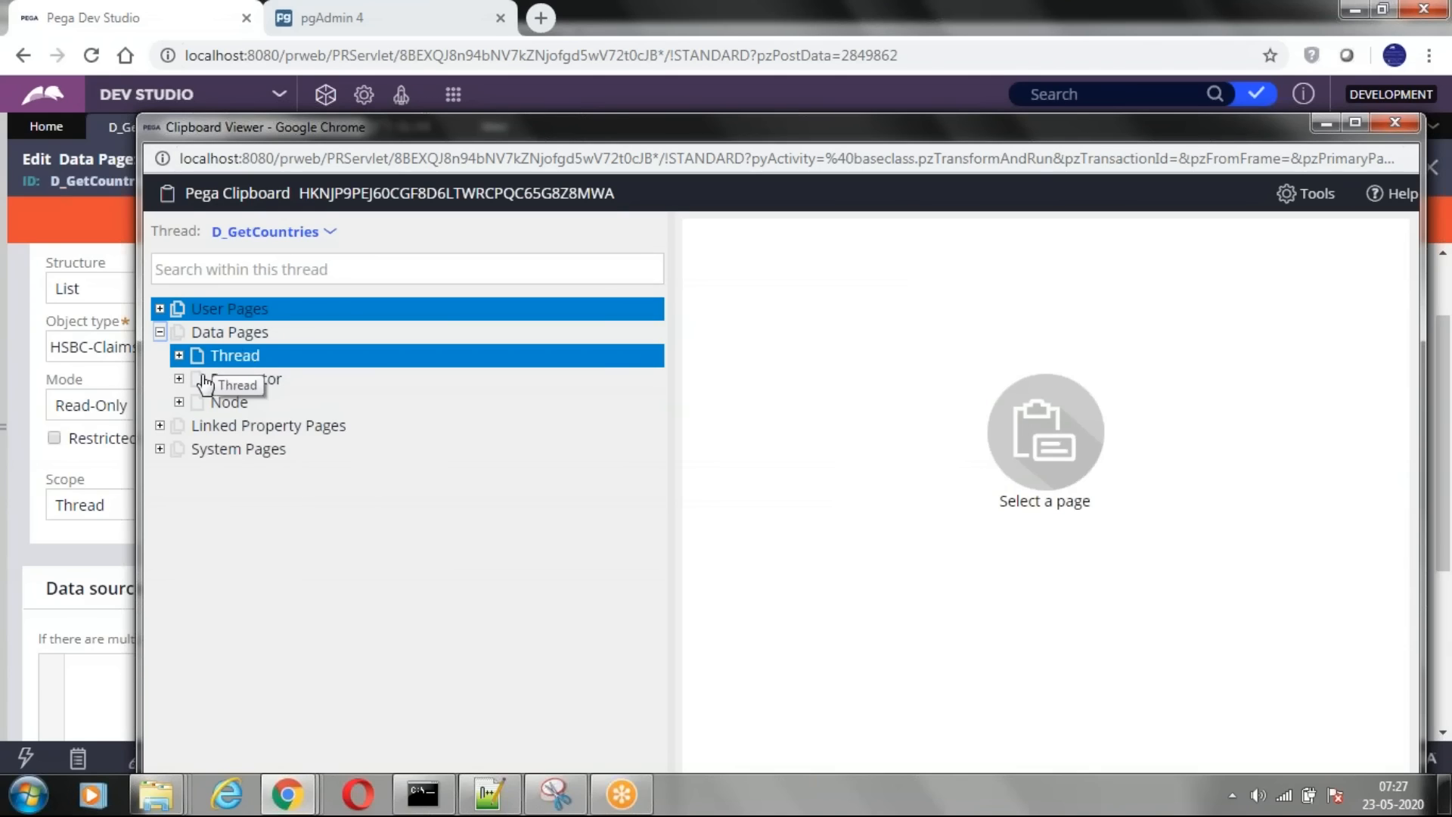
click(179, 355)
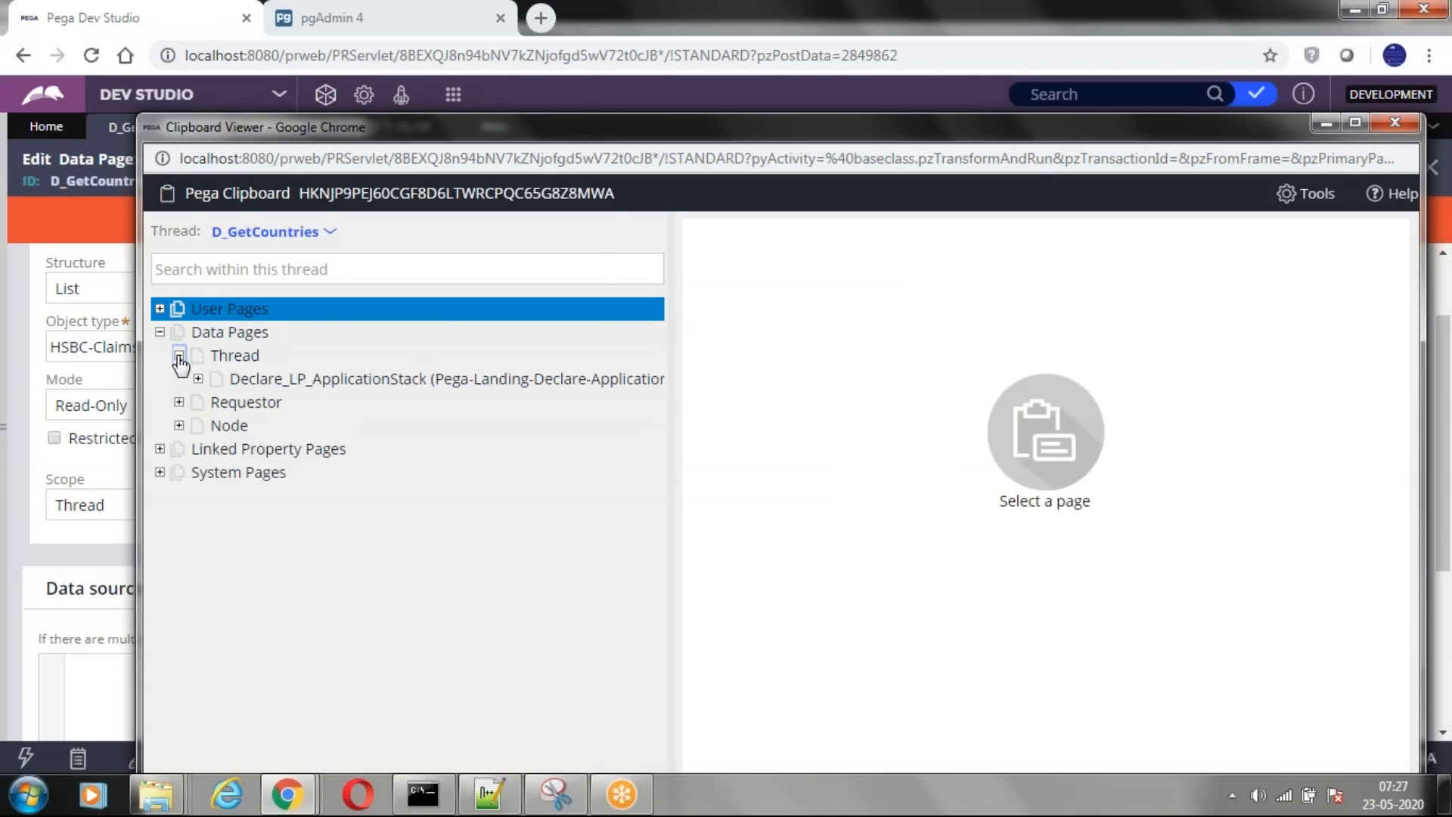
click(178, 356)
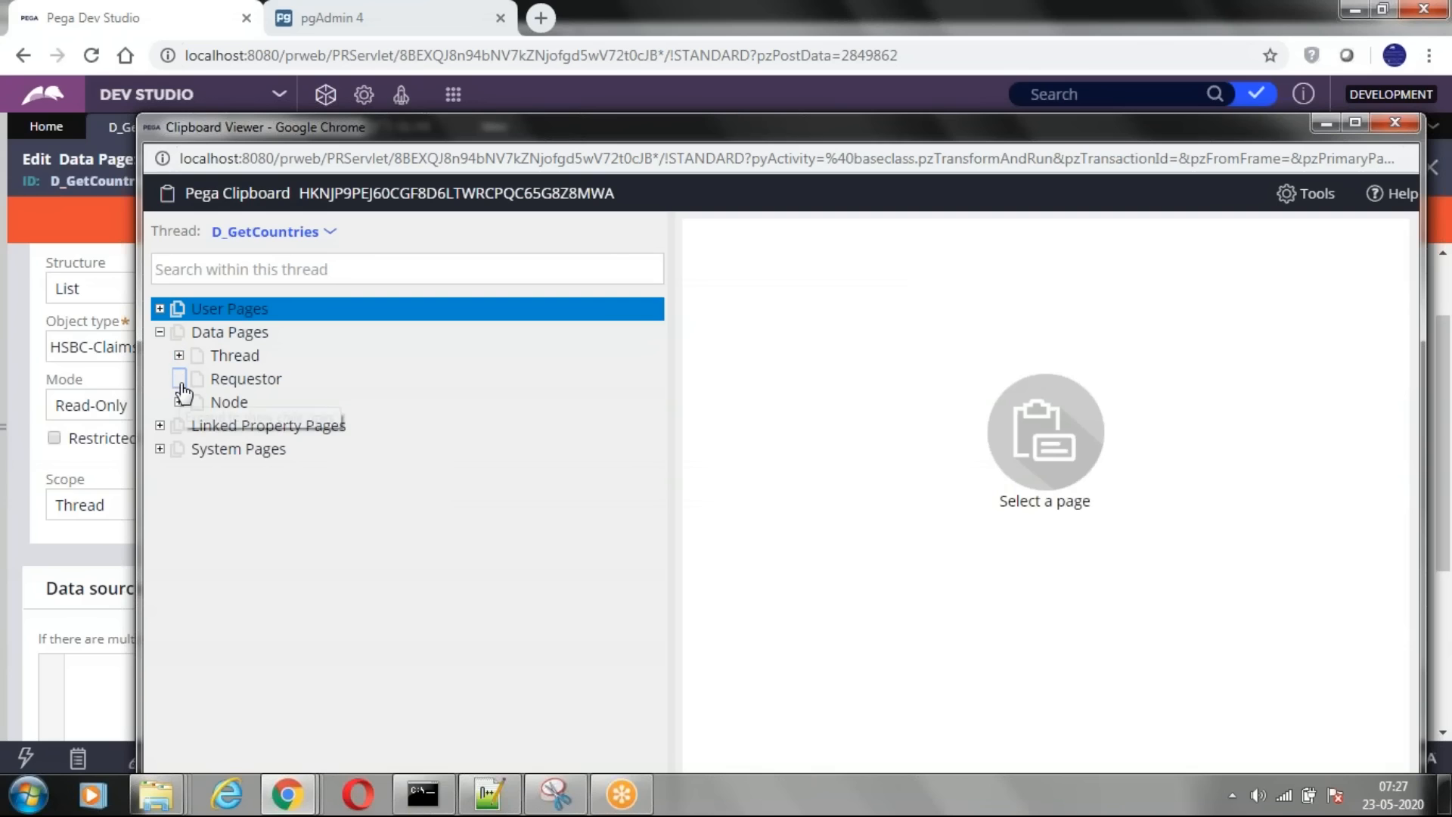
click(178, 379)
click(180, 379)
click(179, 406)
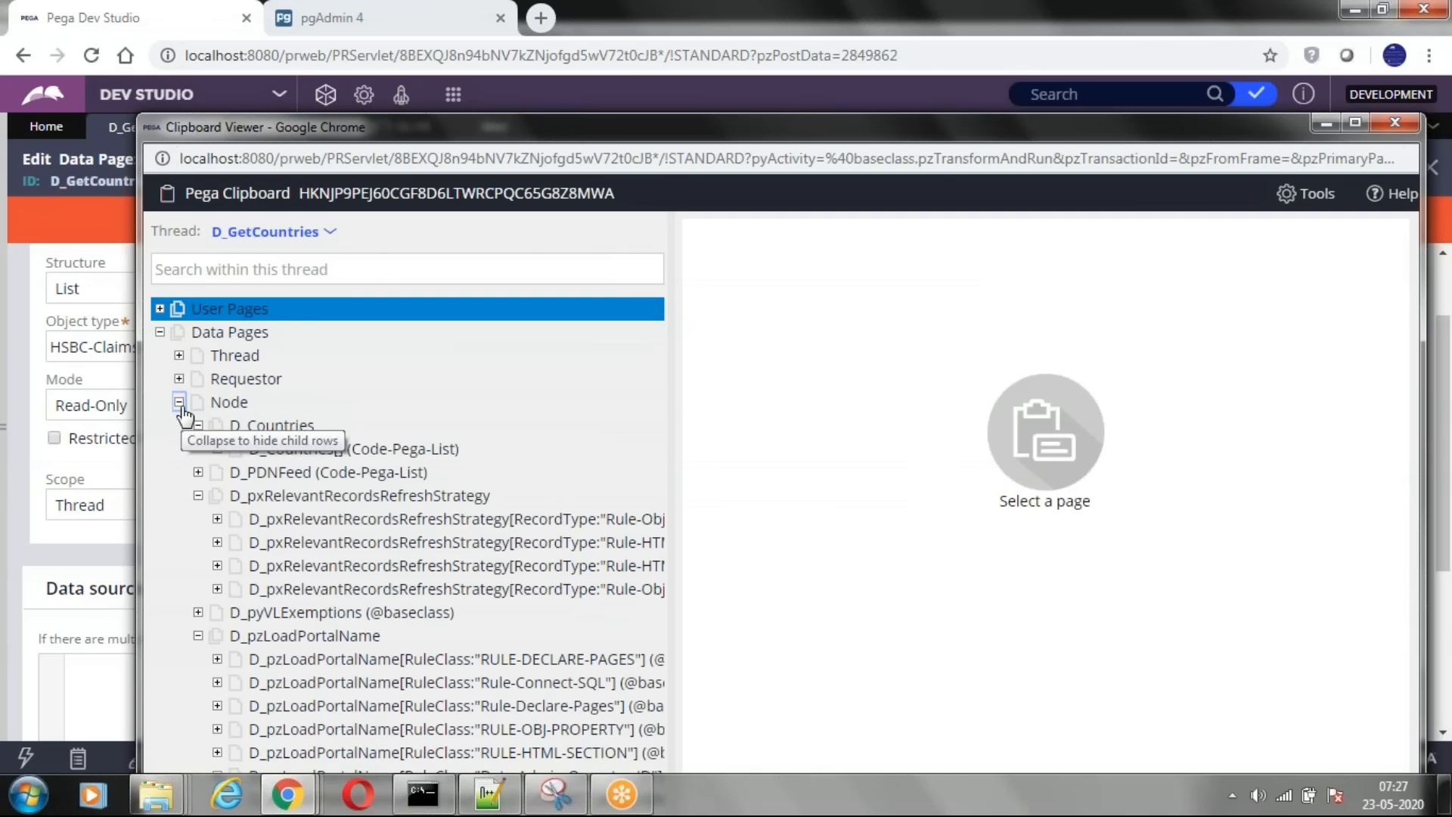
click(181, 410)
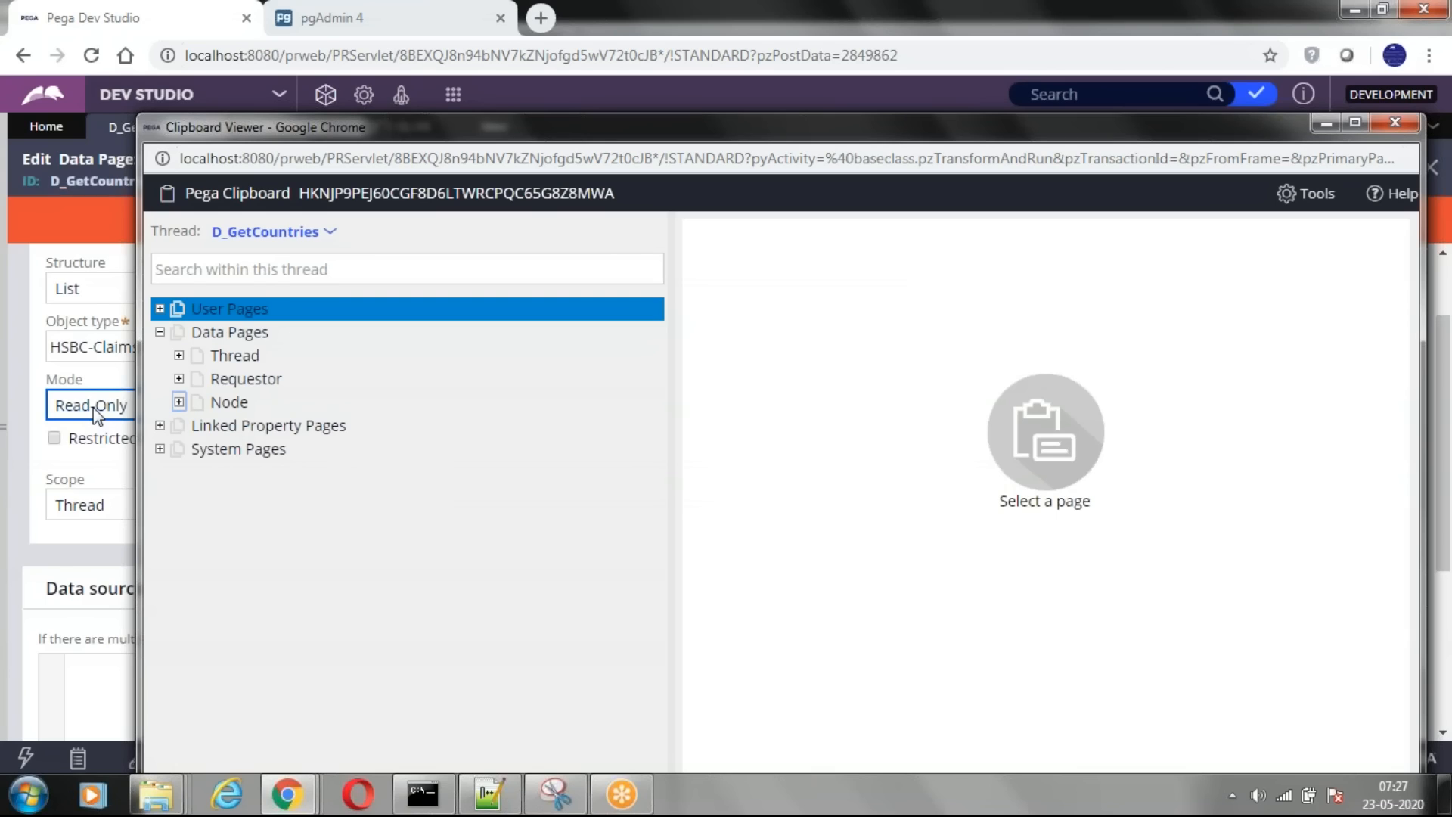
- Collapse Data Pages, examine the entries under User Pages, and return to the data page form
click(159, 333)
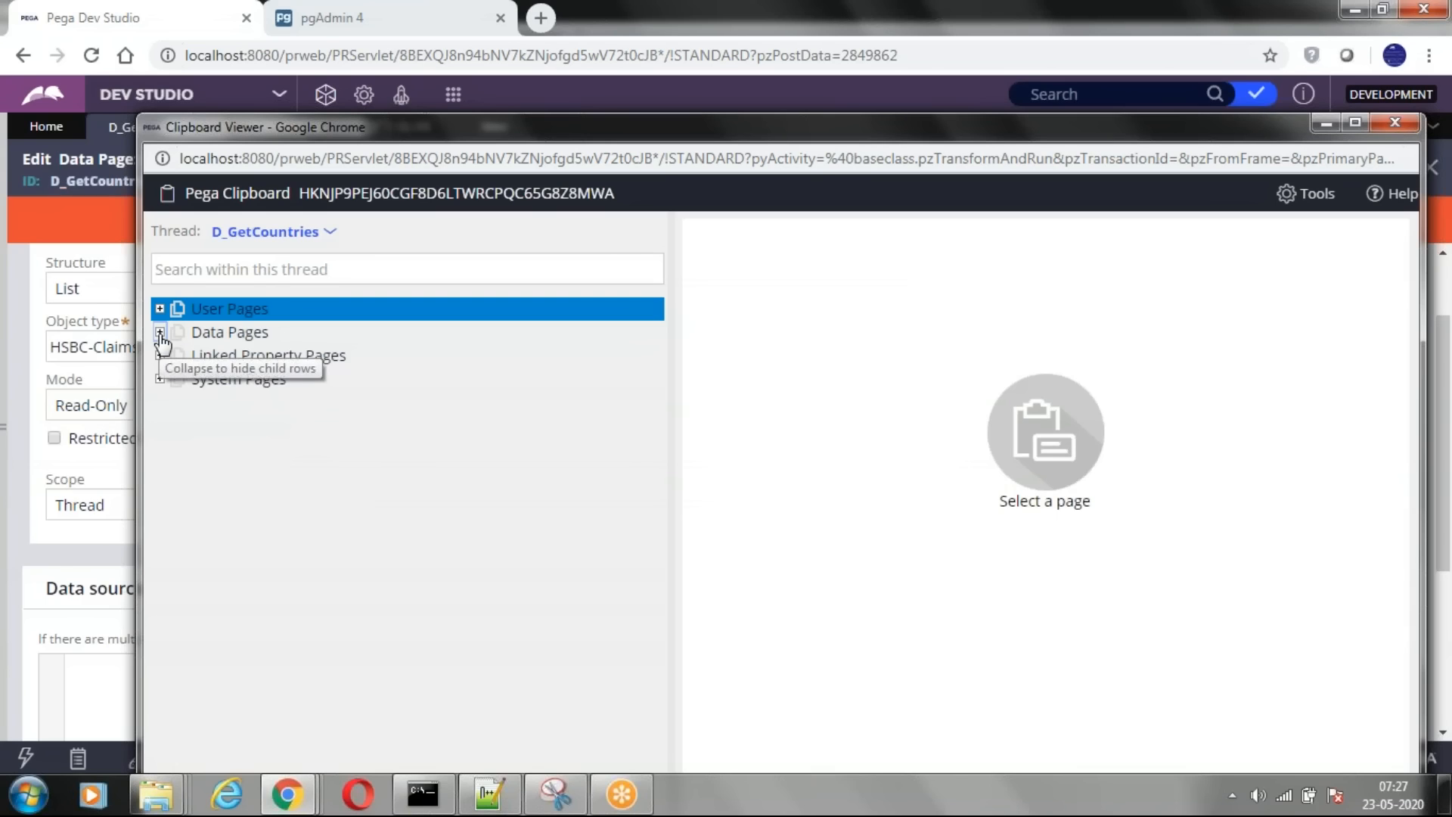
click(160, 308)
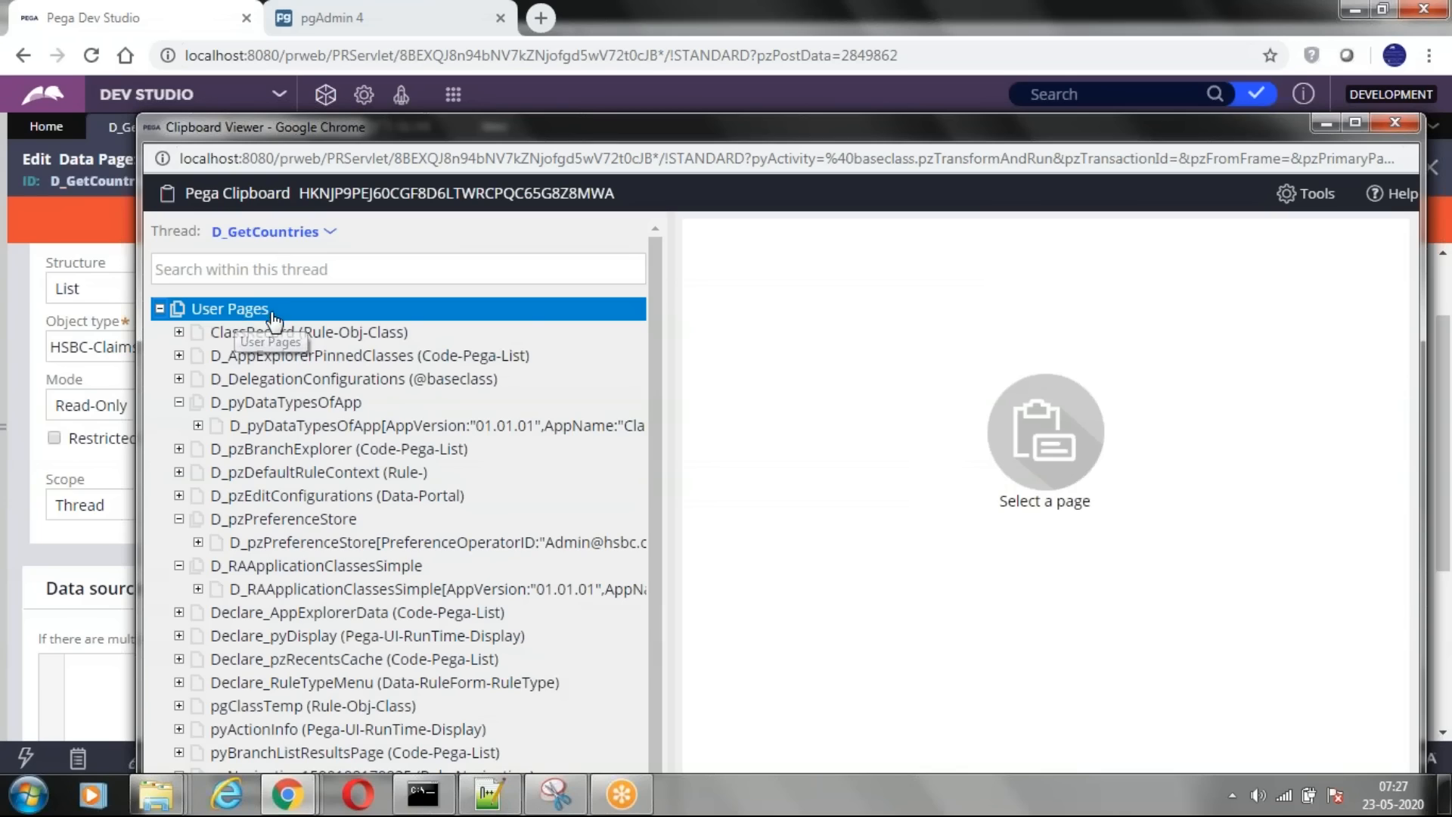
drag(229, 360, 236, 452)
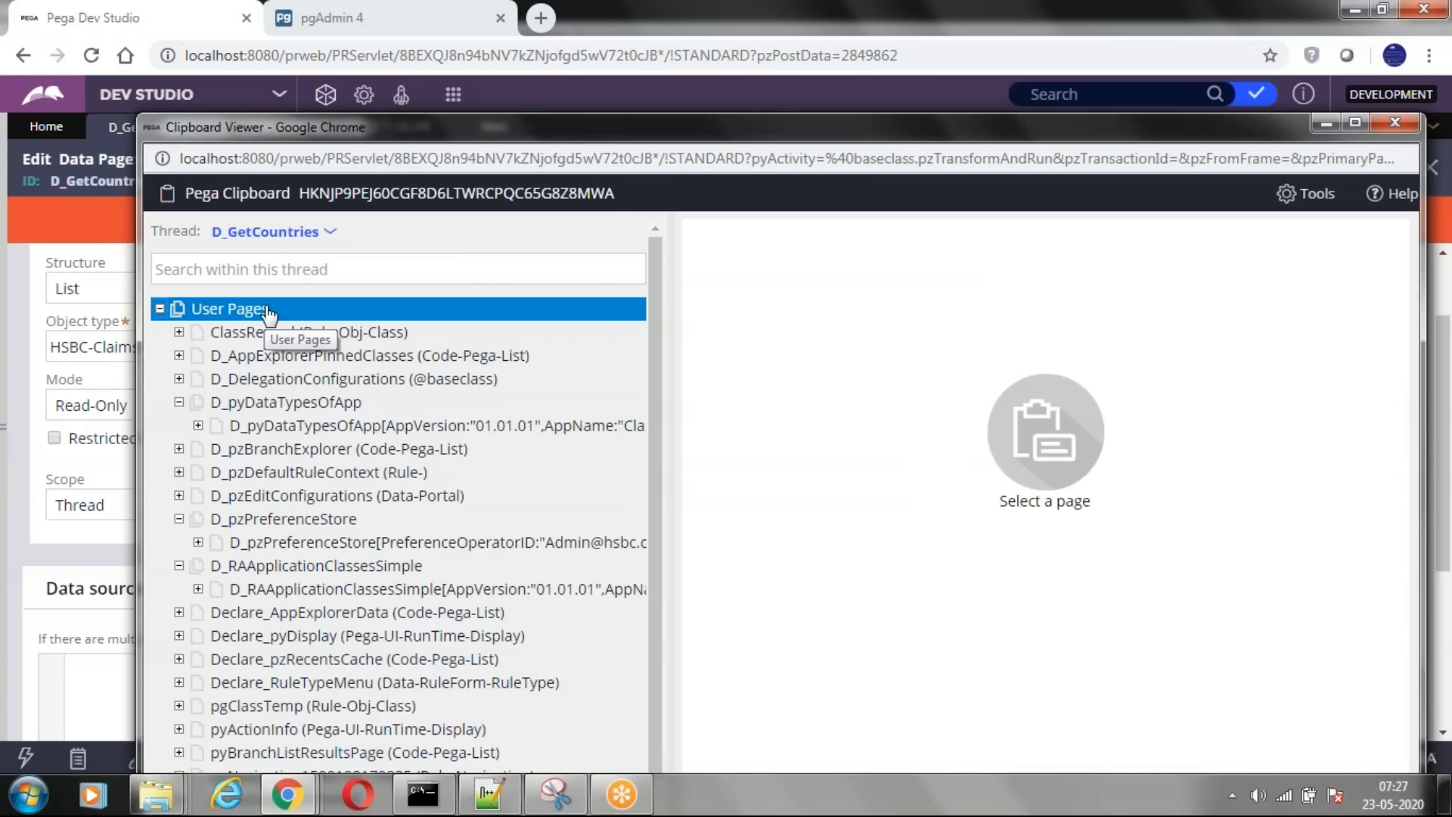
click(160, 309)
click(658, 89)
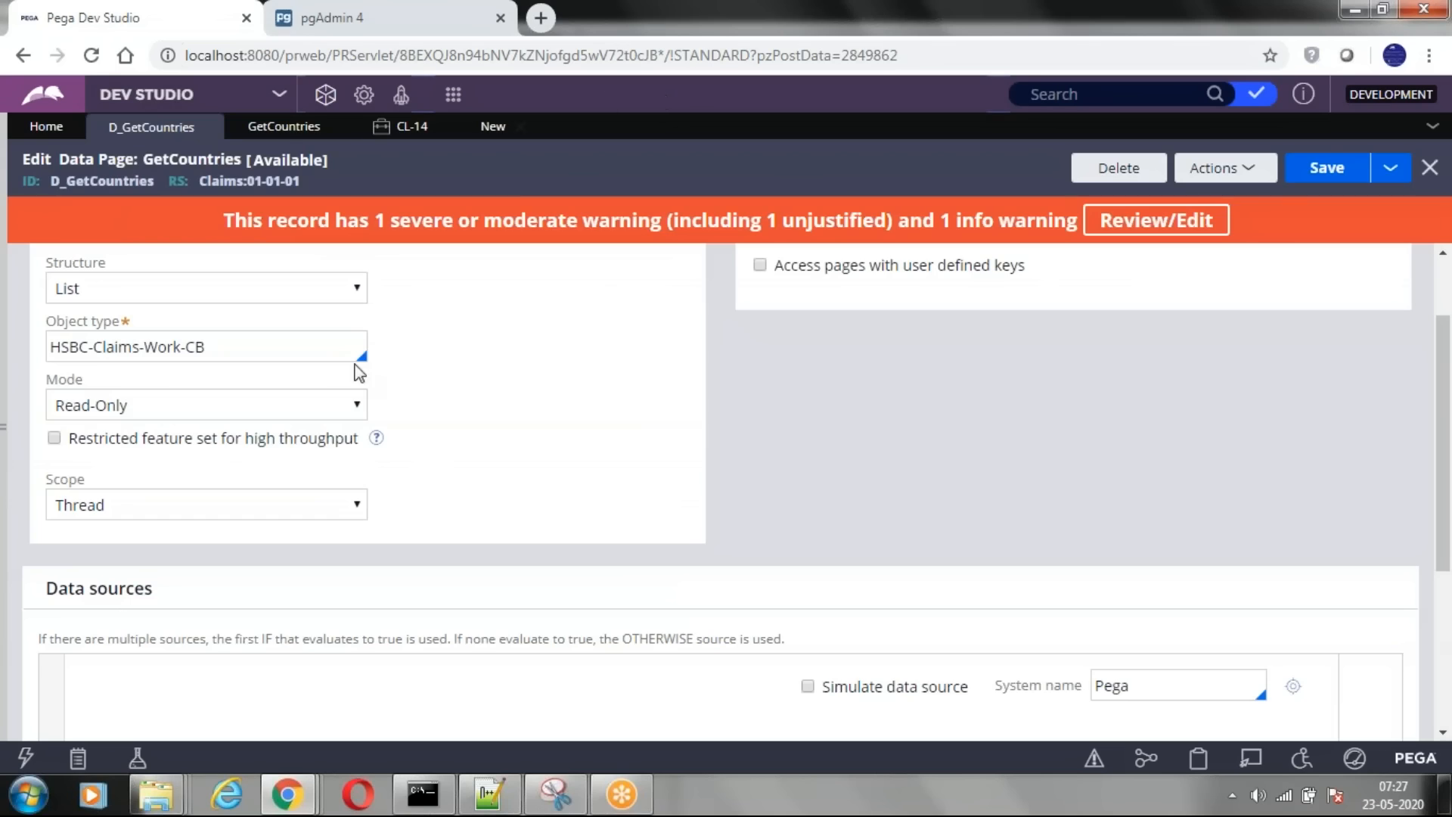
- Examine the data page's scope options and glance at its load management settings before returning to the definition
click(209, 506)
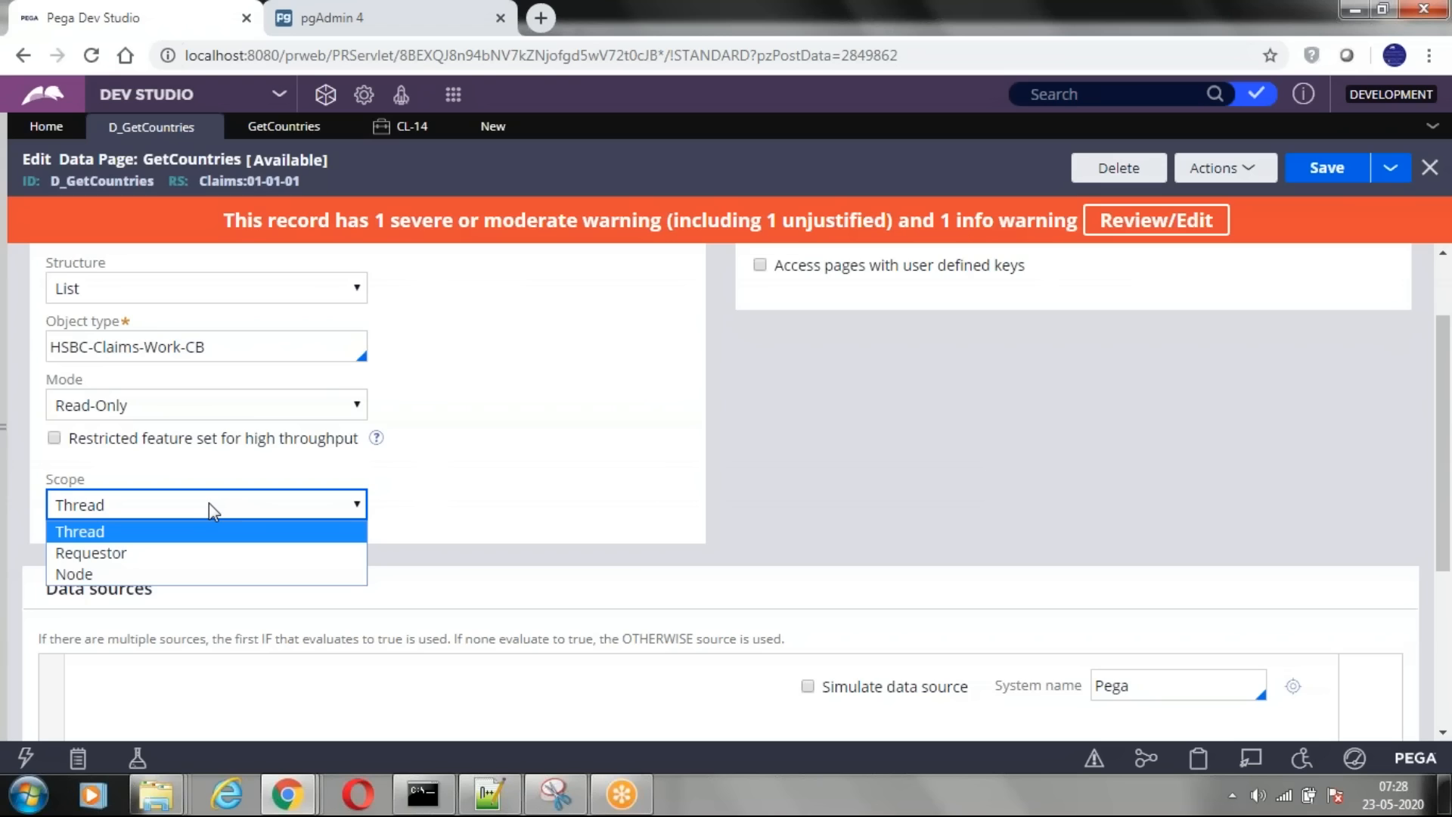
click(603, 456)
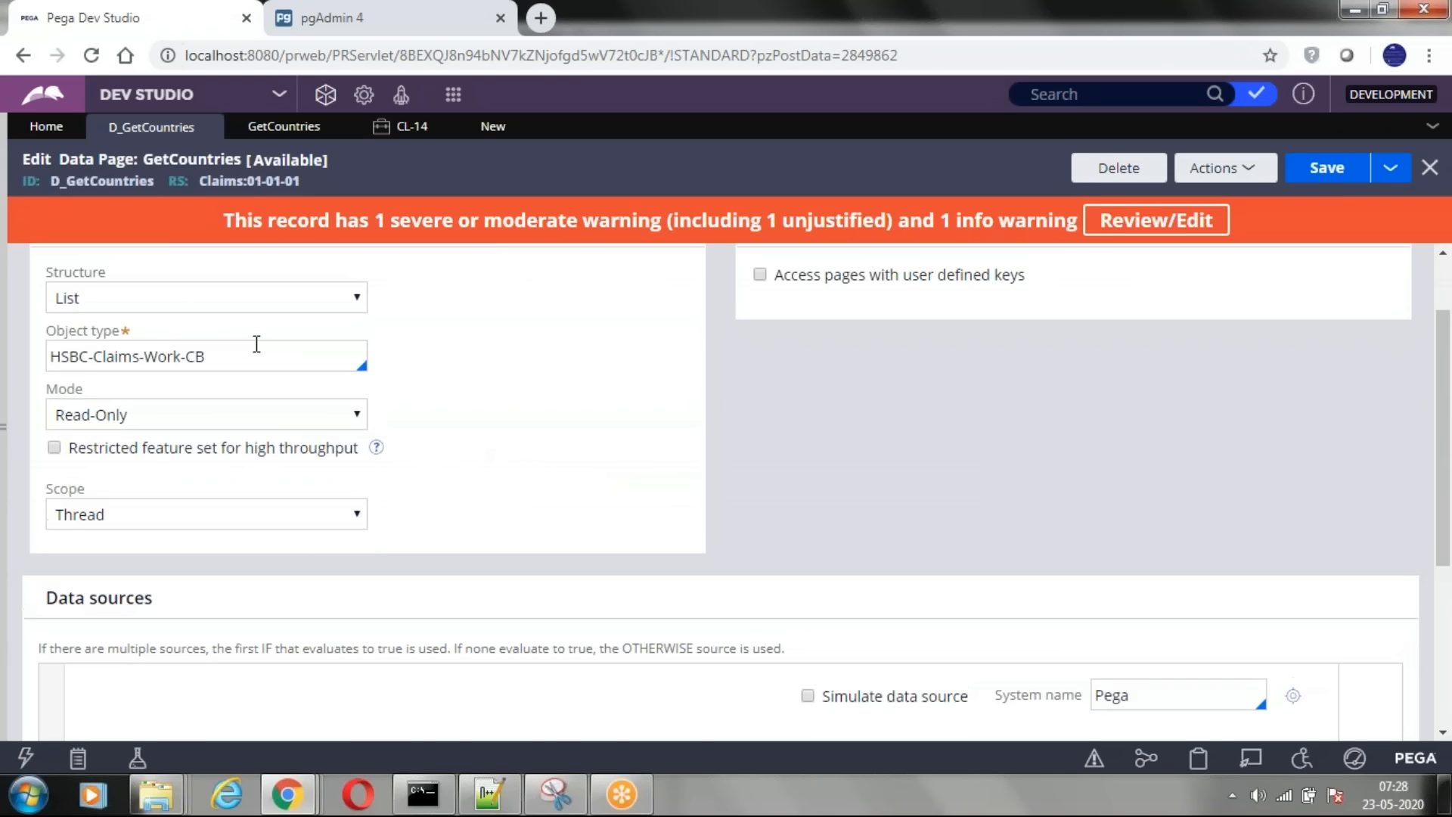
scroll(256, 344, up, 2)
click(178, 264)
click(61, 260)
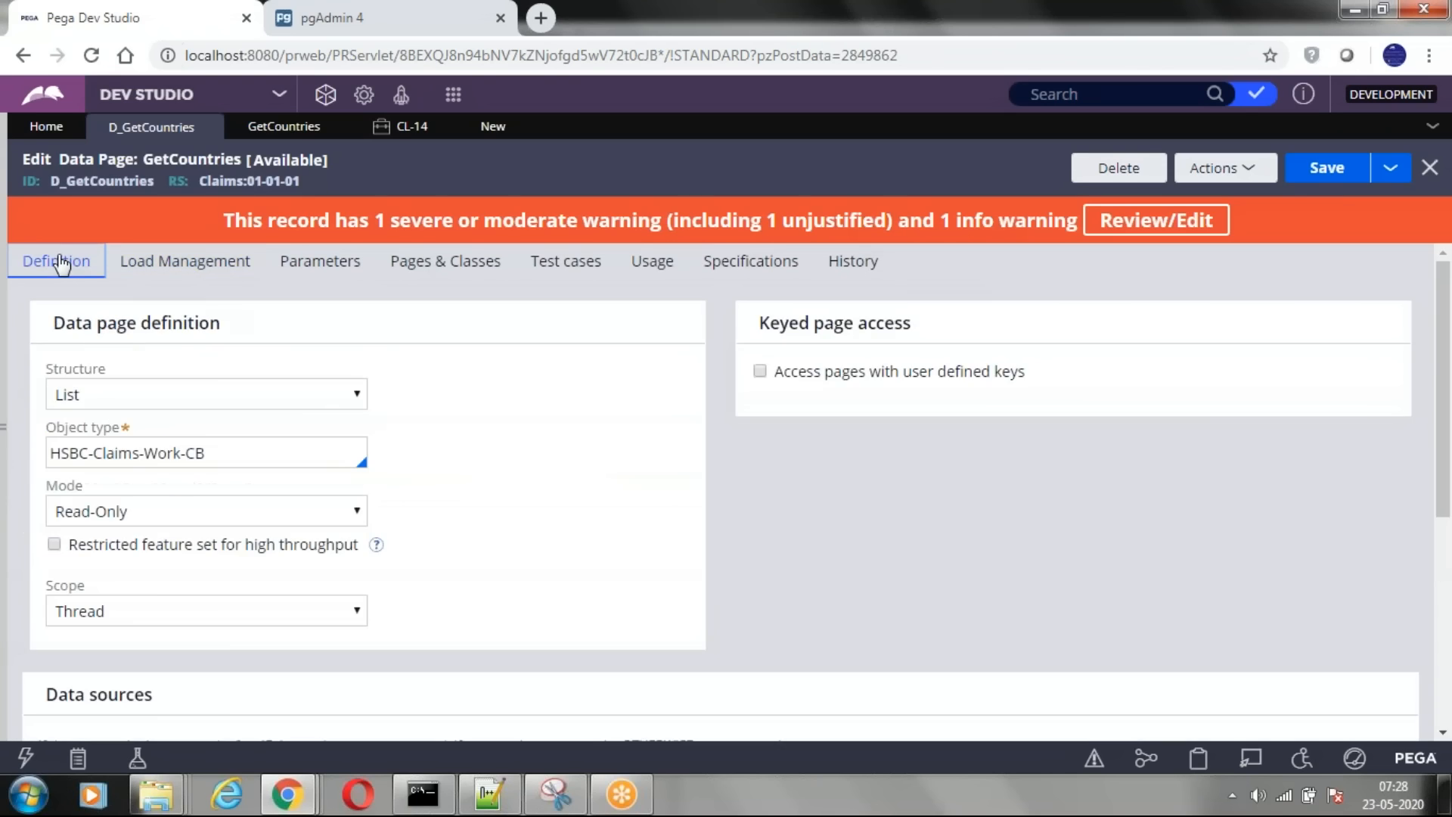
- Try the Node scope and check the load management settings, and refresh the record to discard the change
click(189, 609)
click(129, 680)
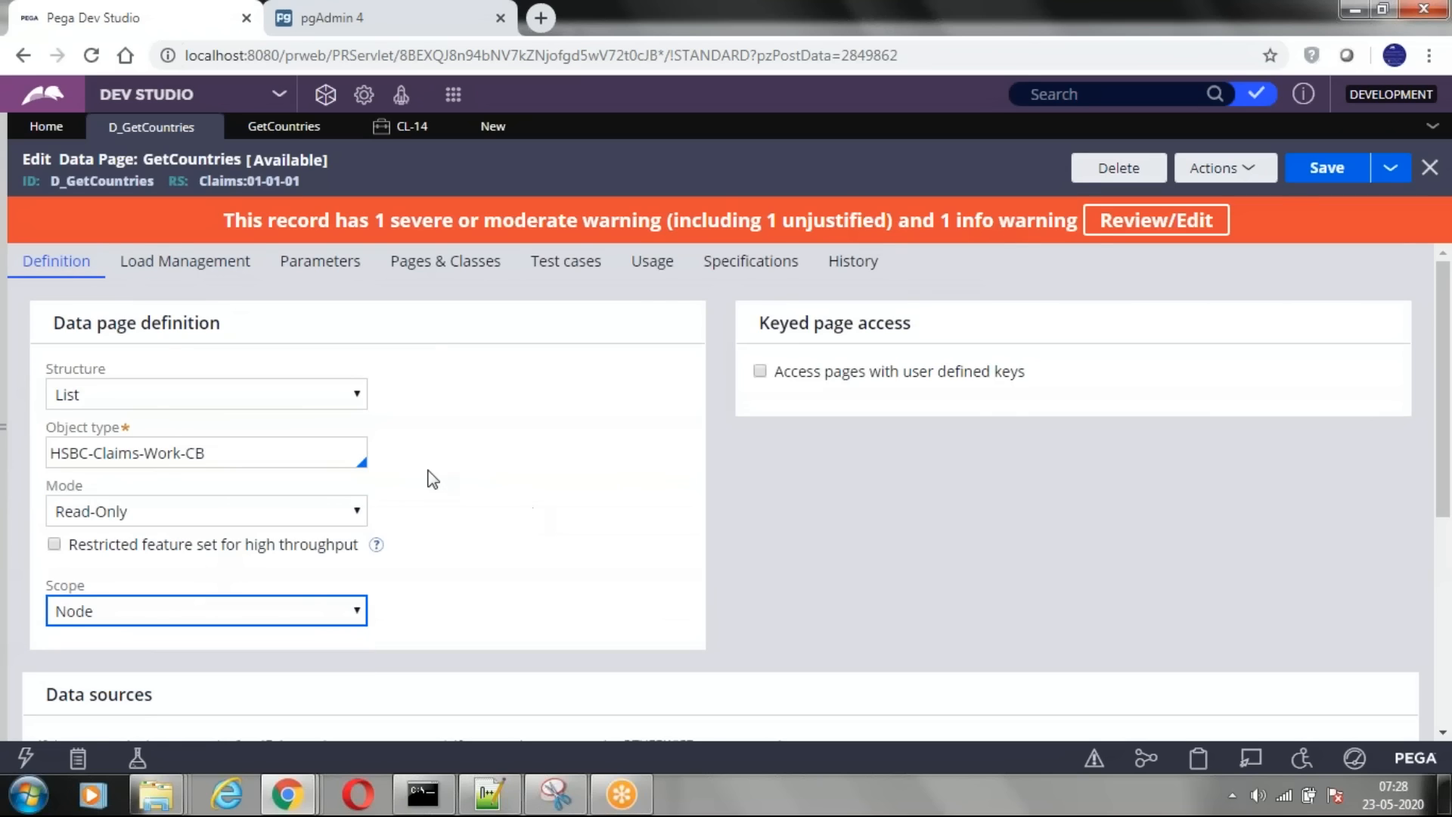
click(214, 266)
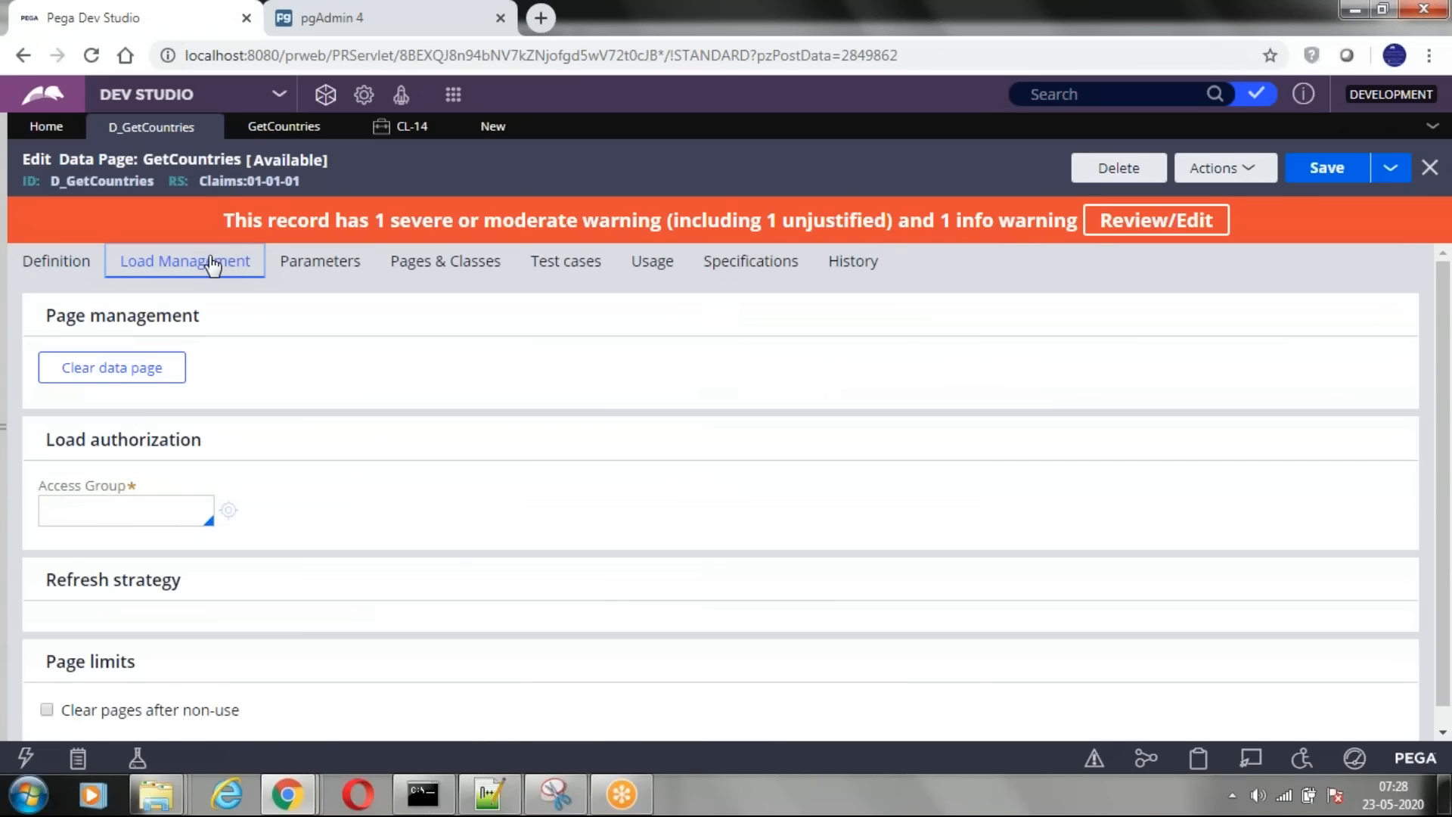
scroll(295, 472, down, 1)
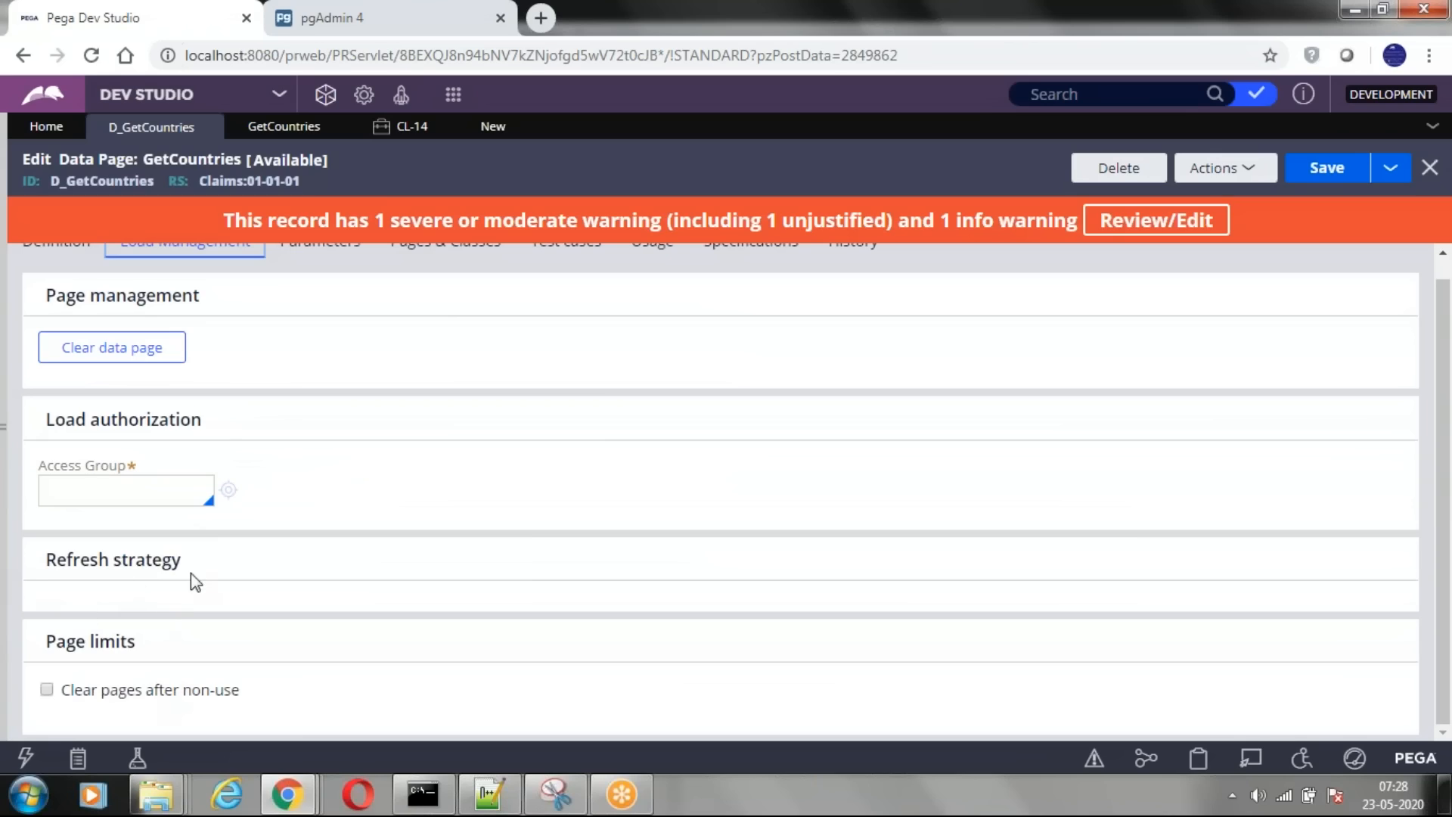
scroll(232, 580, up, 1)
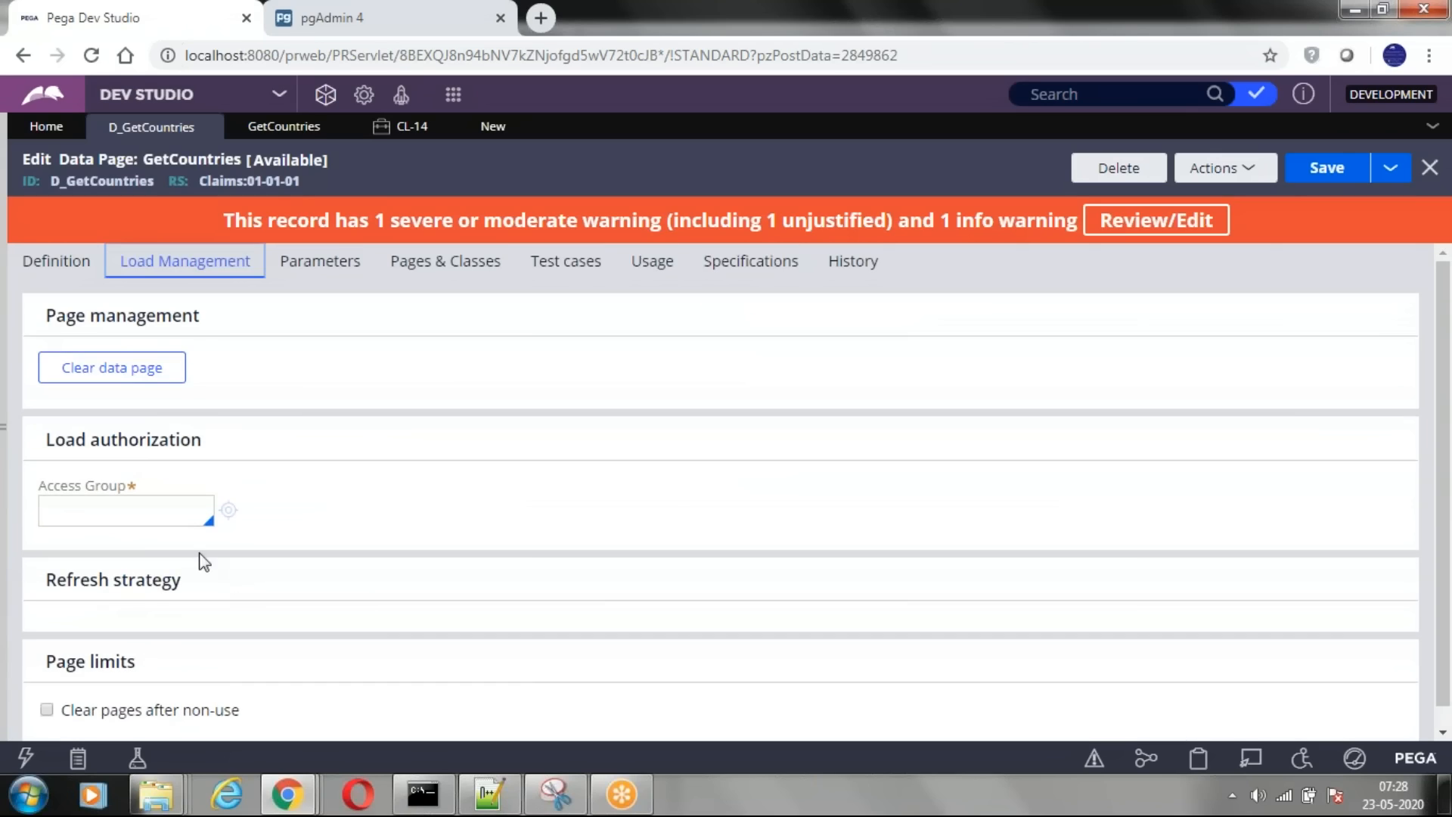
click(1209, 169)
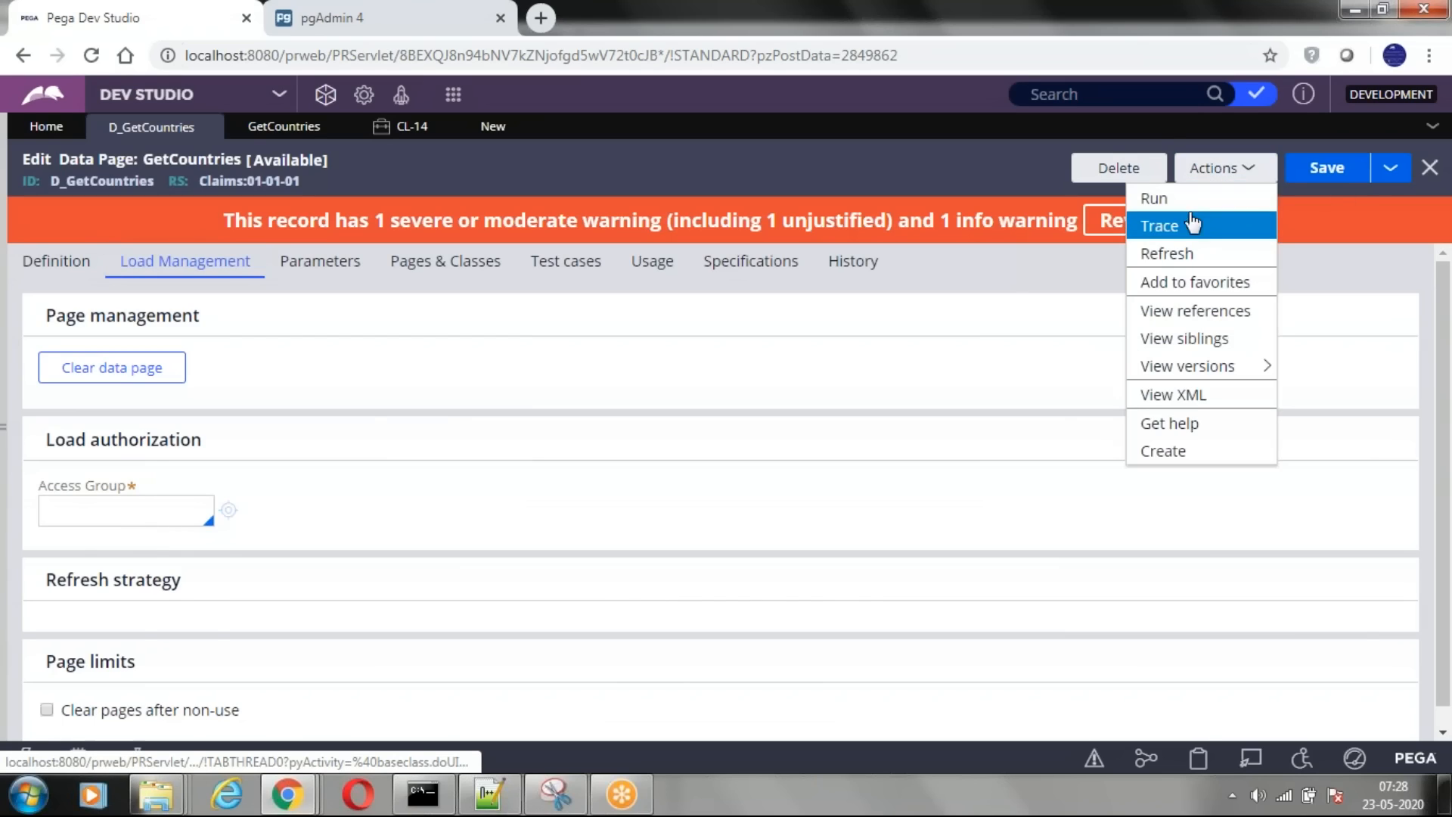
click(1154, 253)
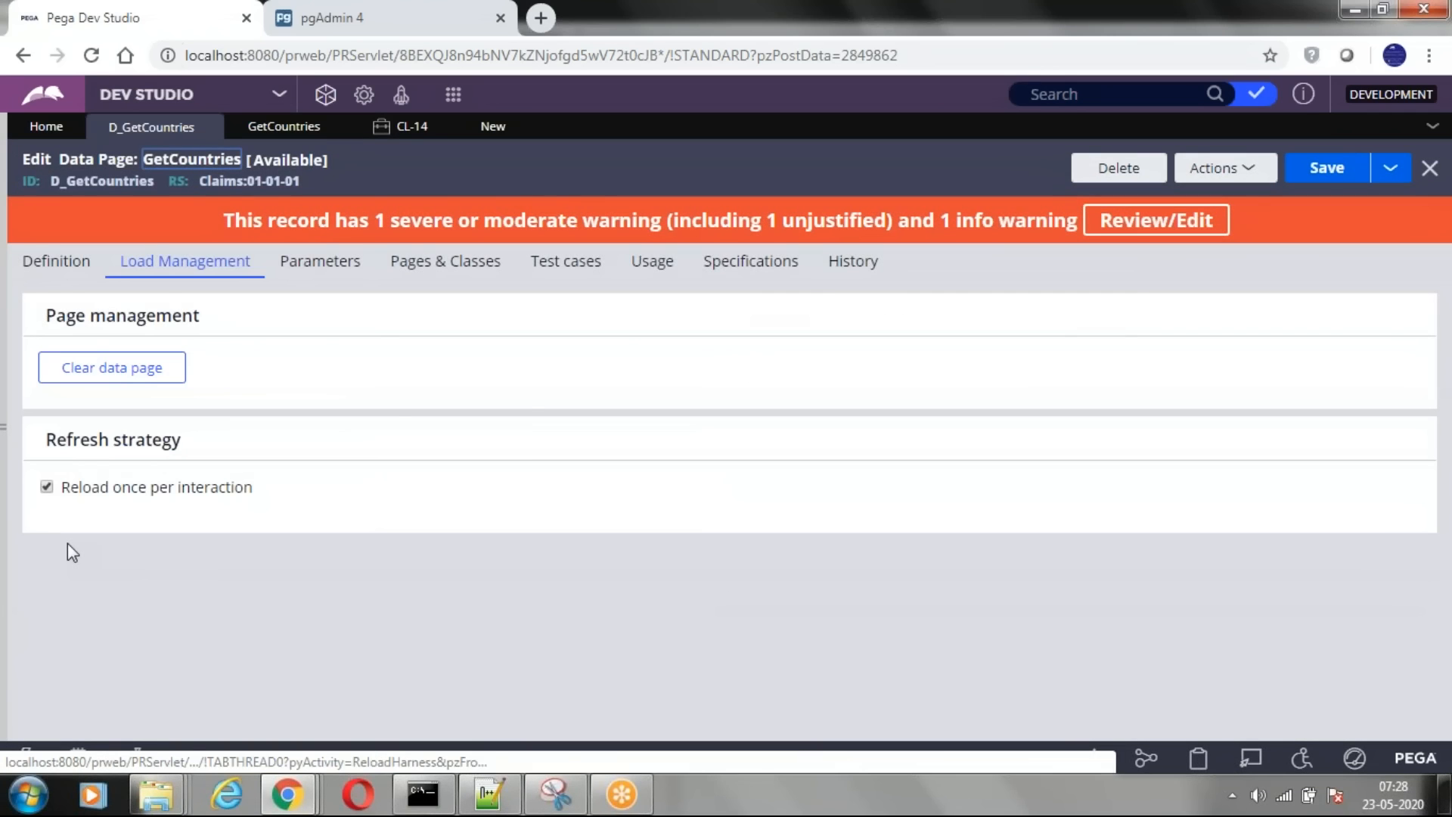
- Set the data page's scope to Node and review the load authorization, refresh strategy and page limits settings
click(56, 266)
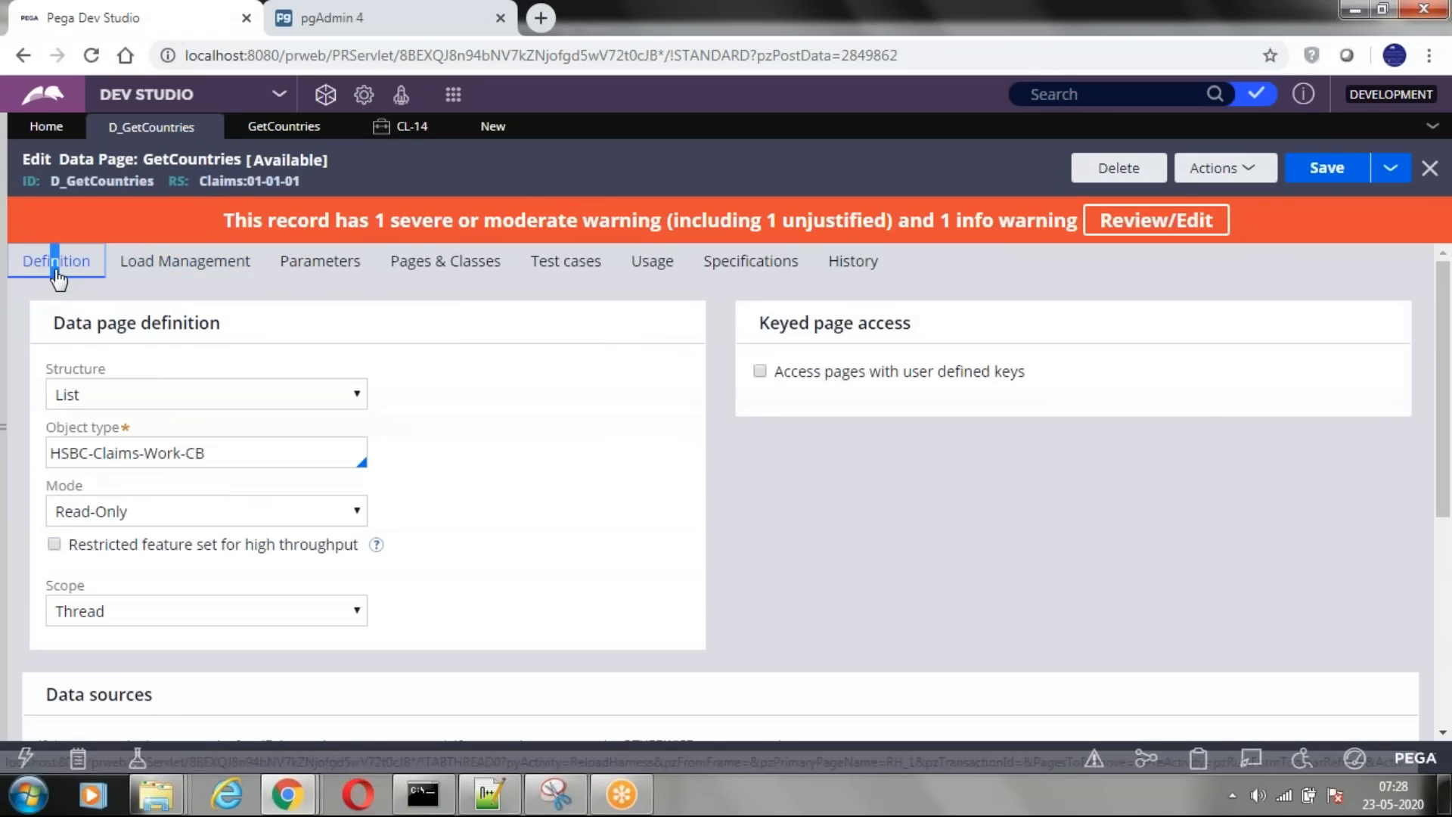
click(161, 605)
click(82, 681)
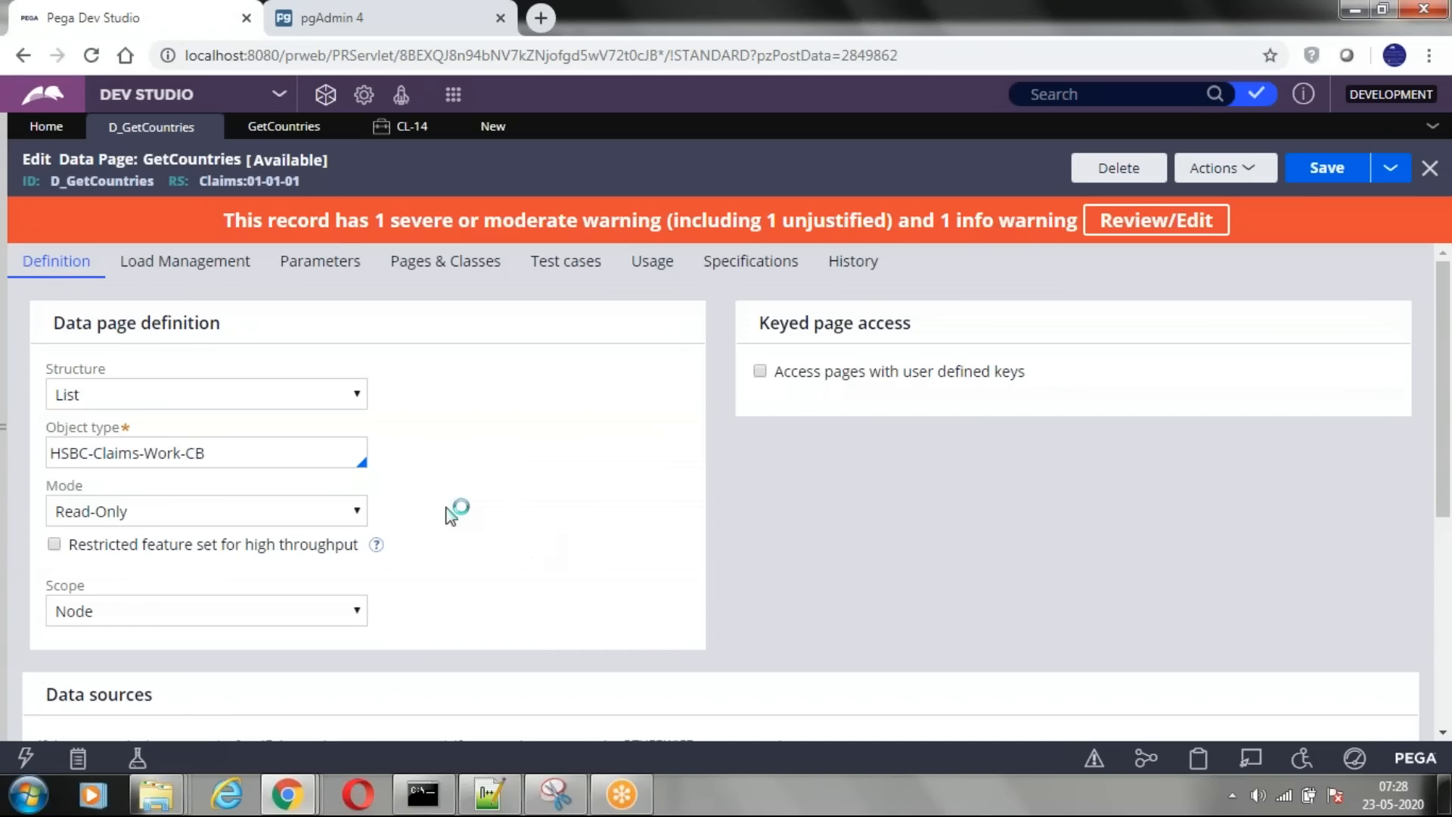
click(189, 272)
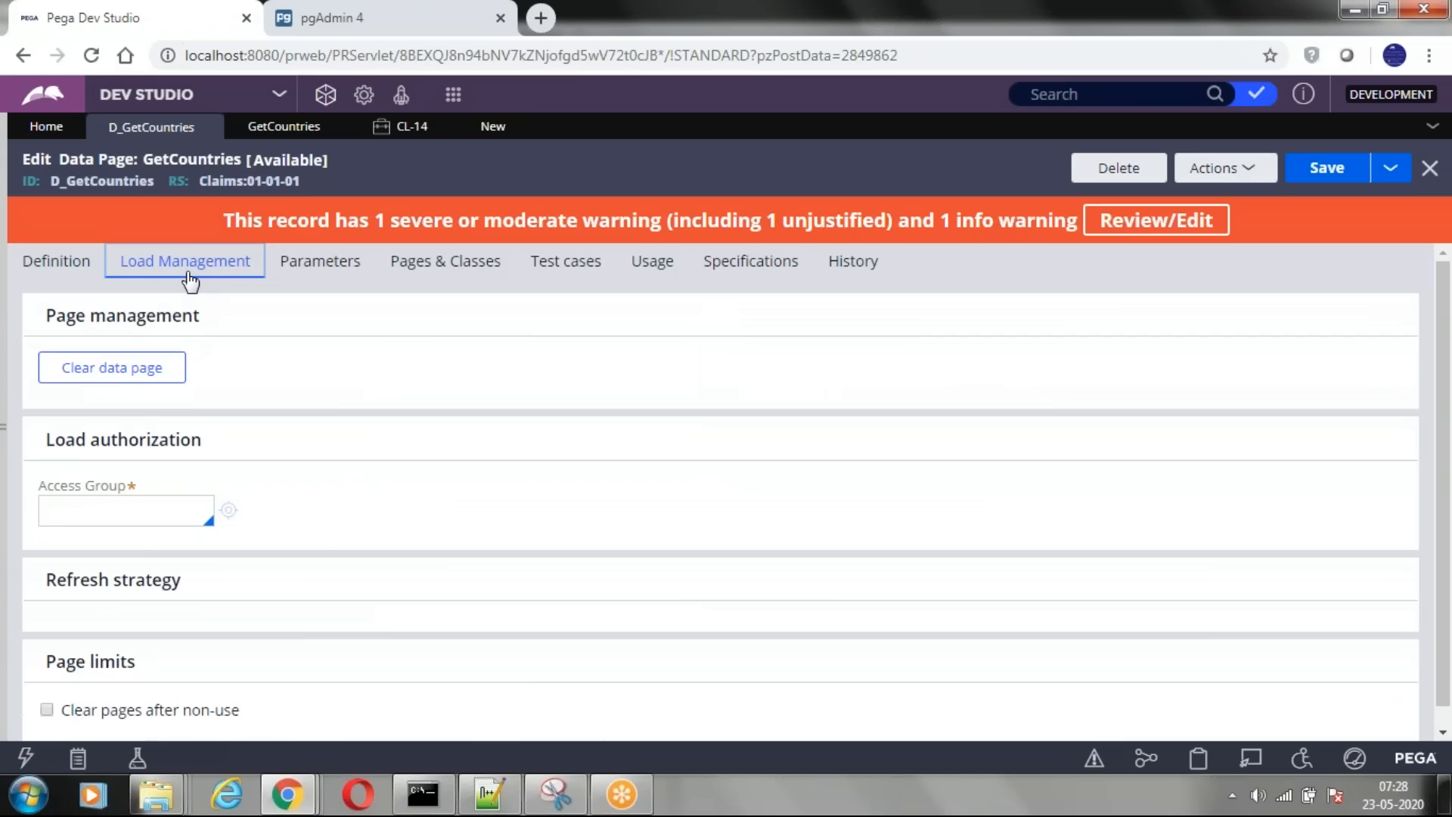
scroll(316, 465, down, 1)
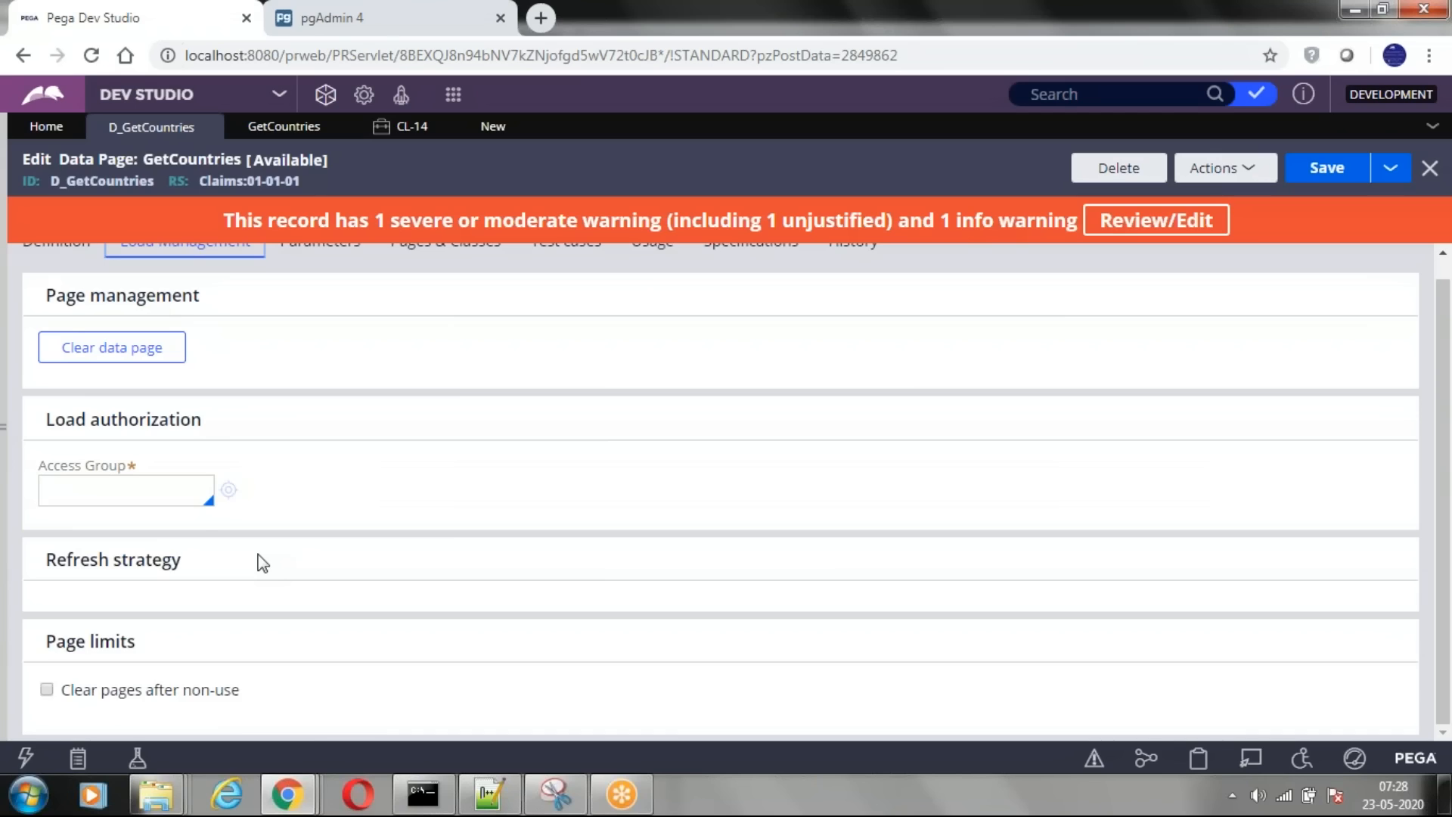
scroll(257, 556, up, 1)
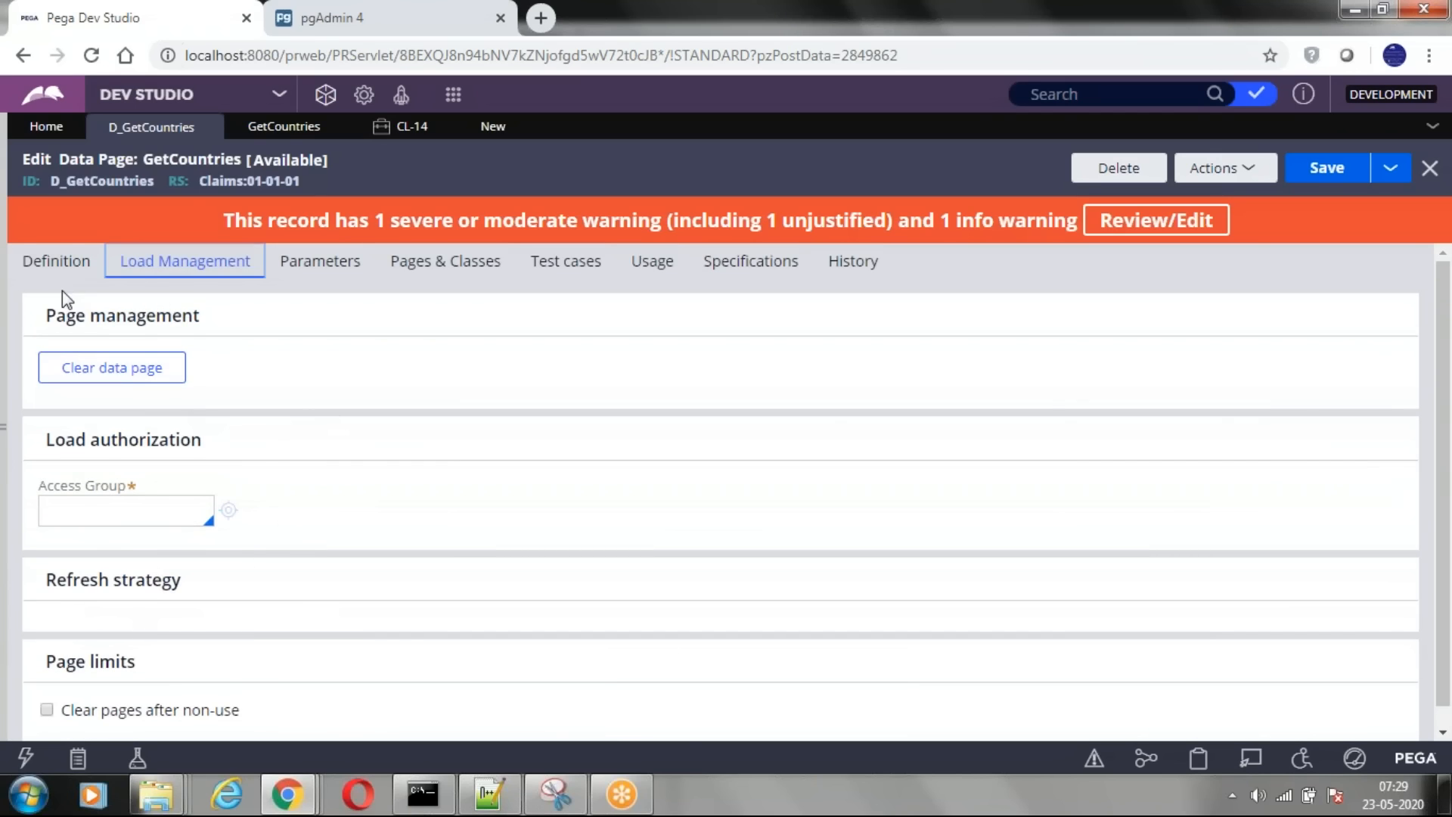
- Set the data page's scope to Thread and review the refresh strategy's reload options, closing the crashed Citrix Workspace program
click(58, 263)
click(195, 612)
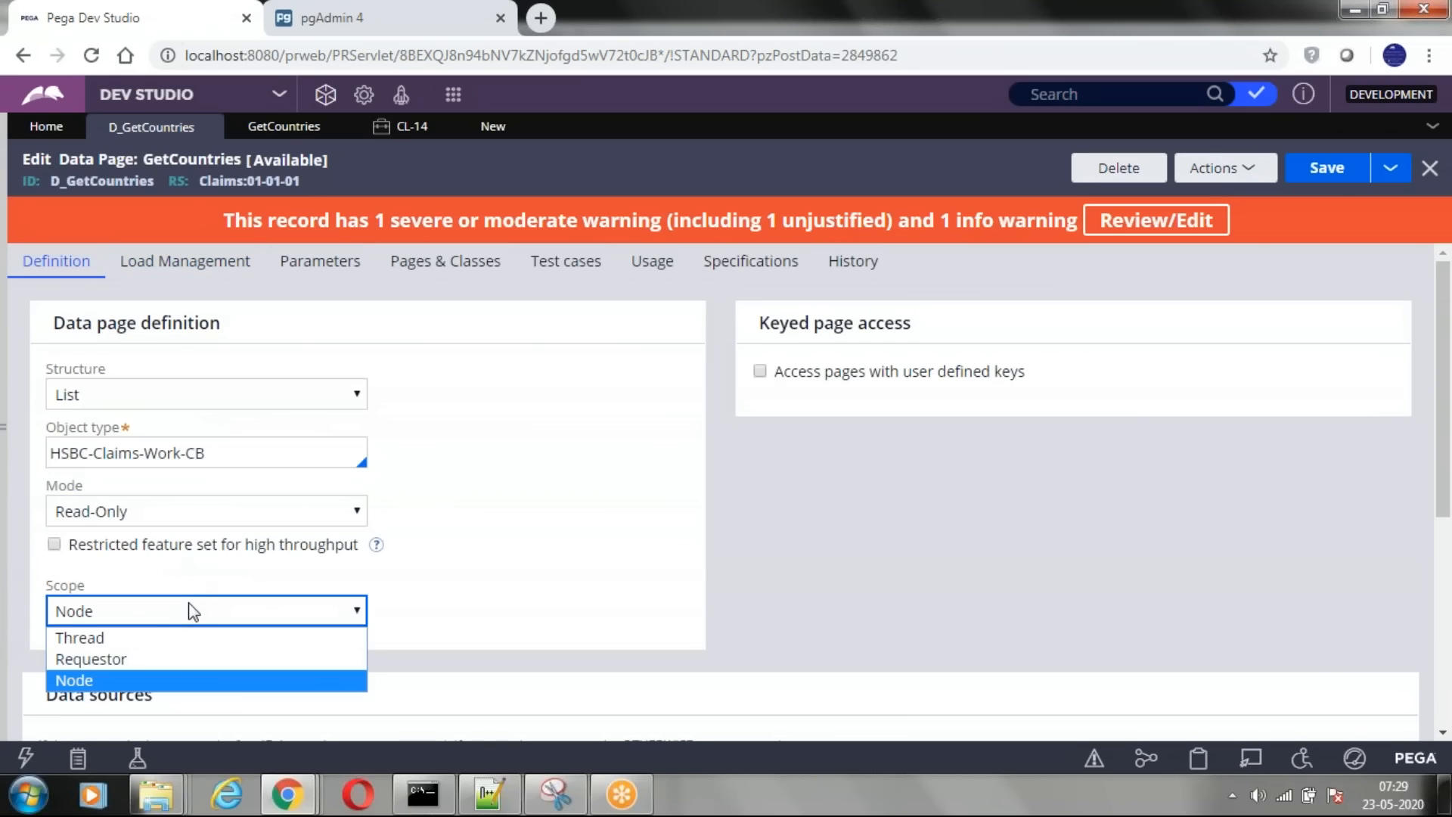
click(130, 639)
click(153, 262)
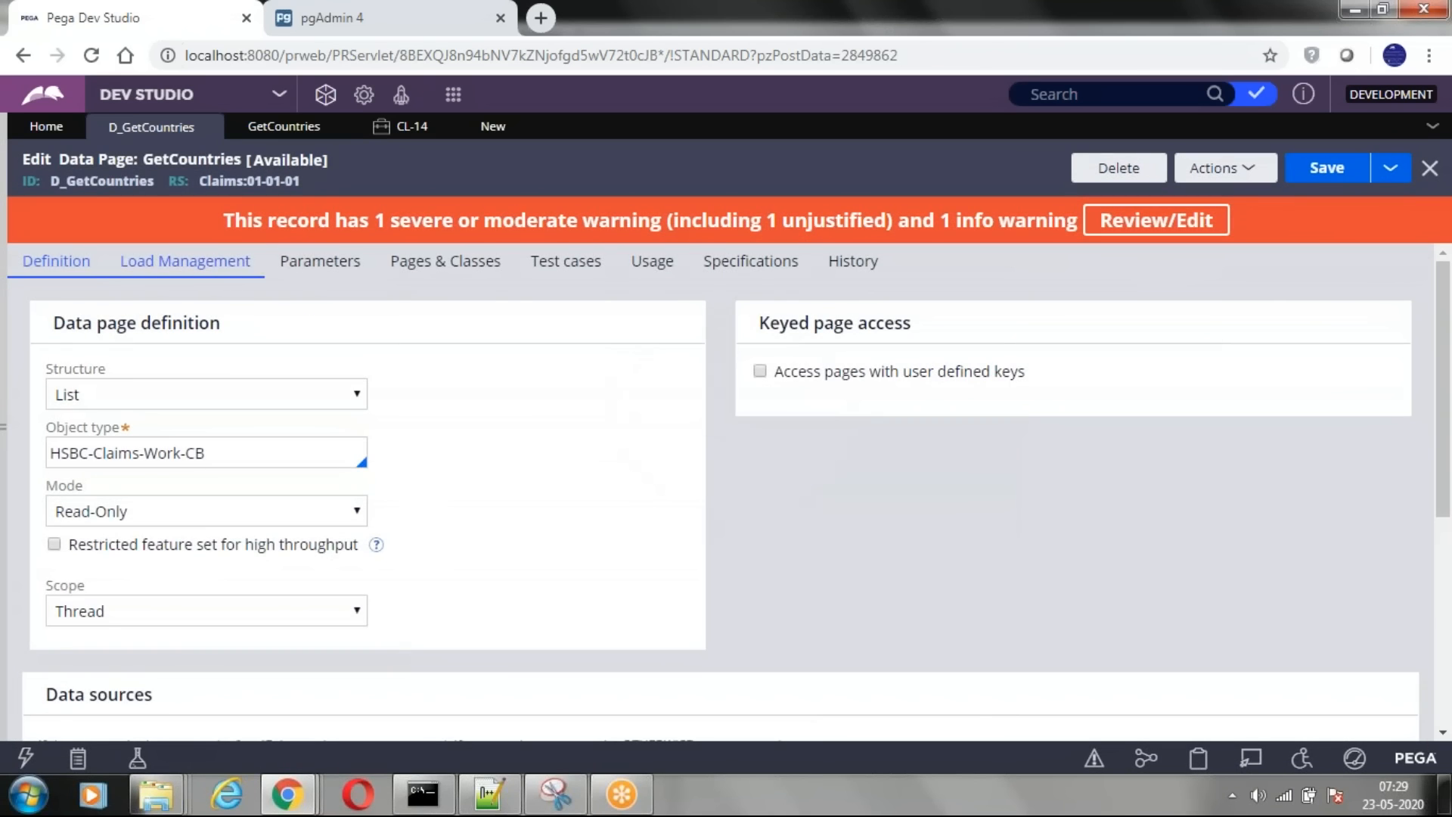
click(173, 272)
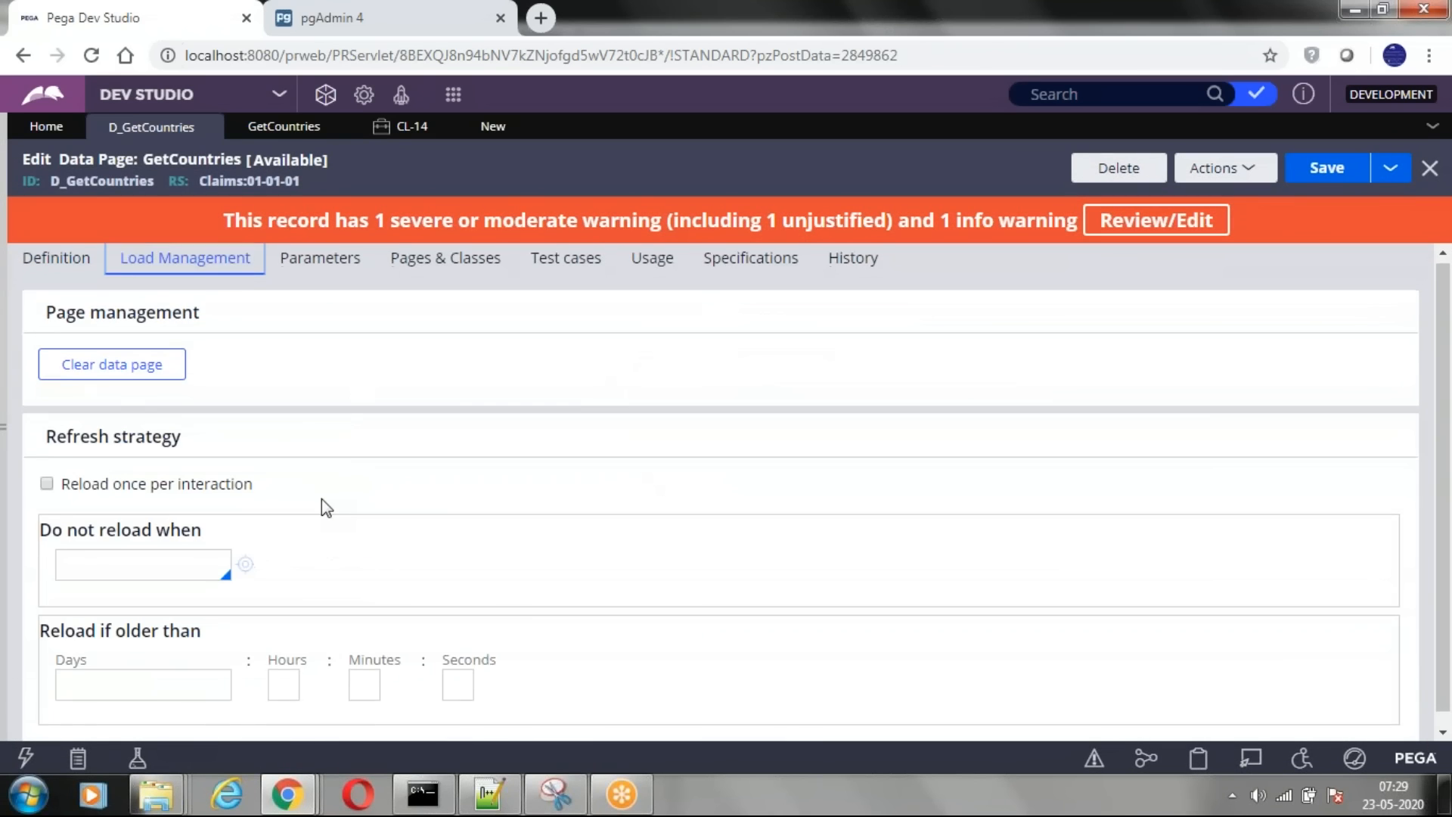
scroll(321, 498, down, 1)
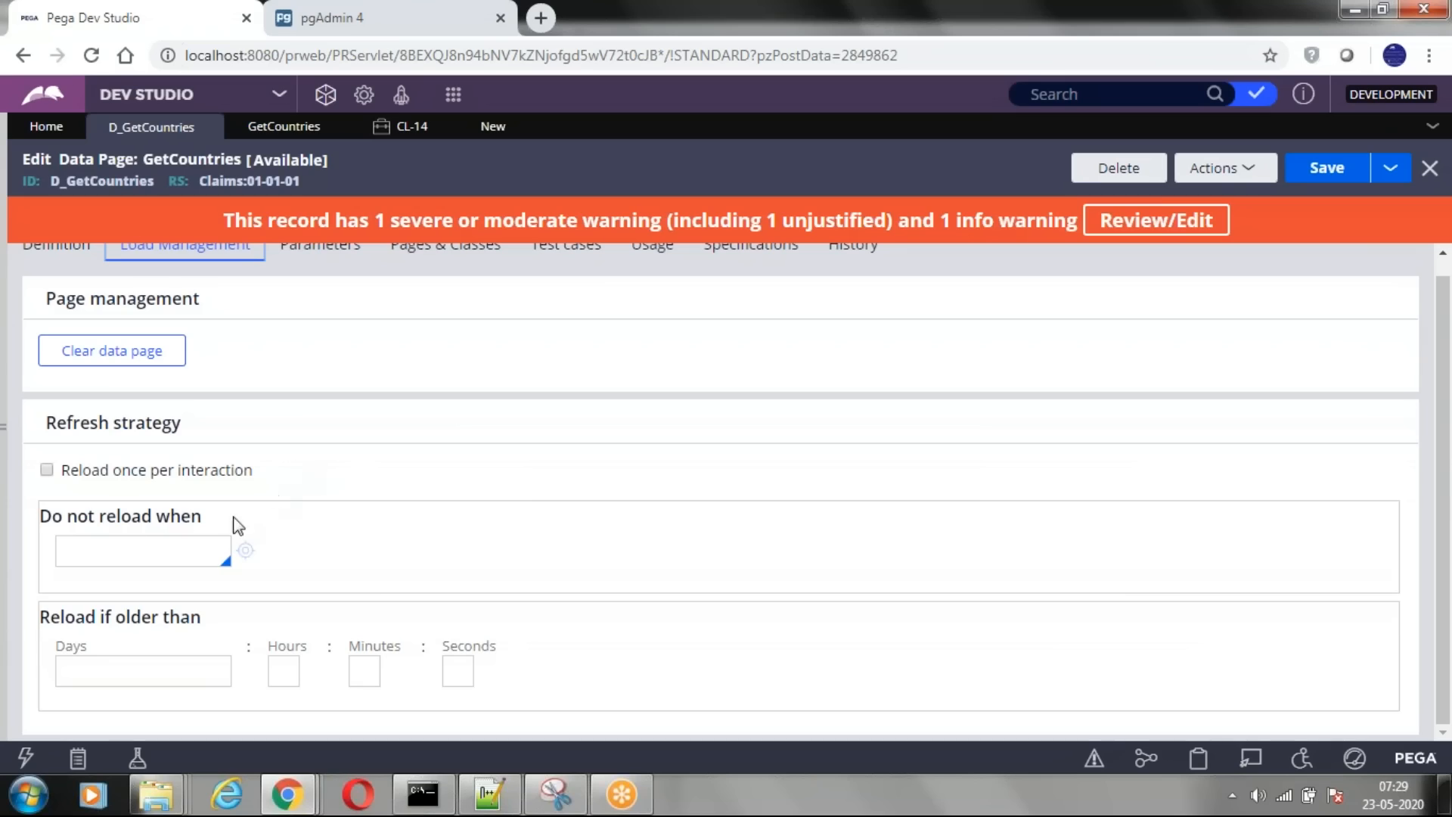
drag(41, 617, 236, 619)
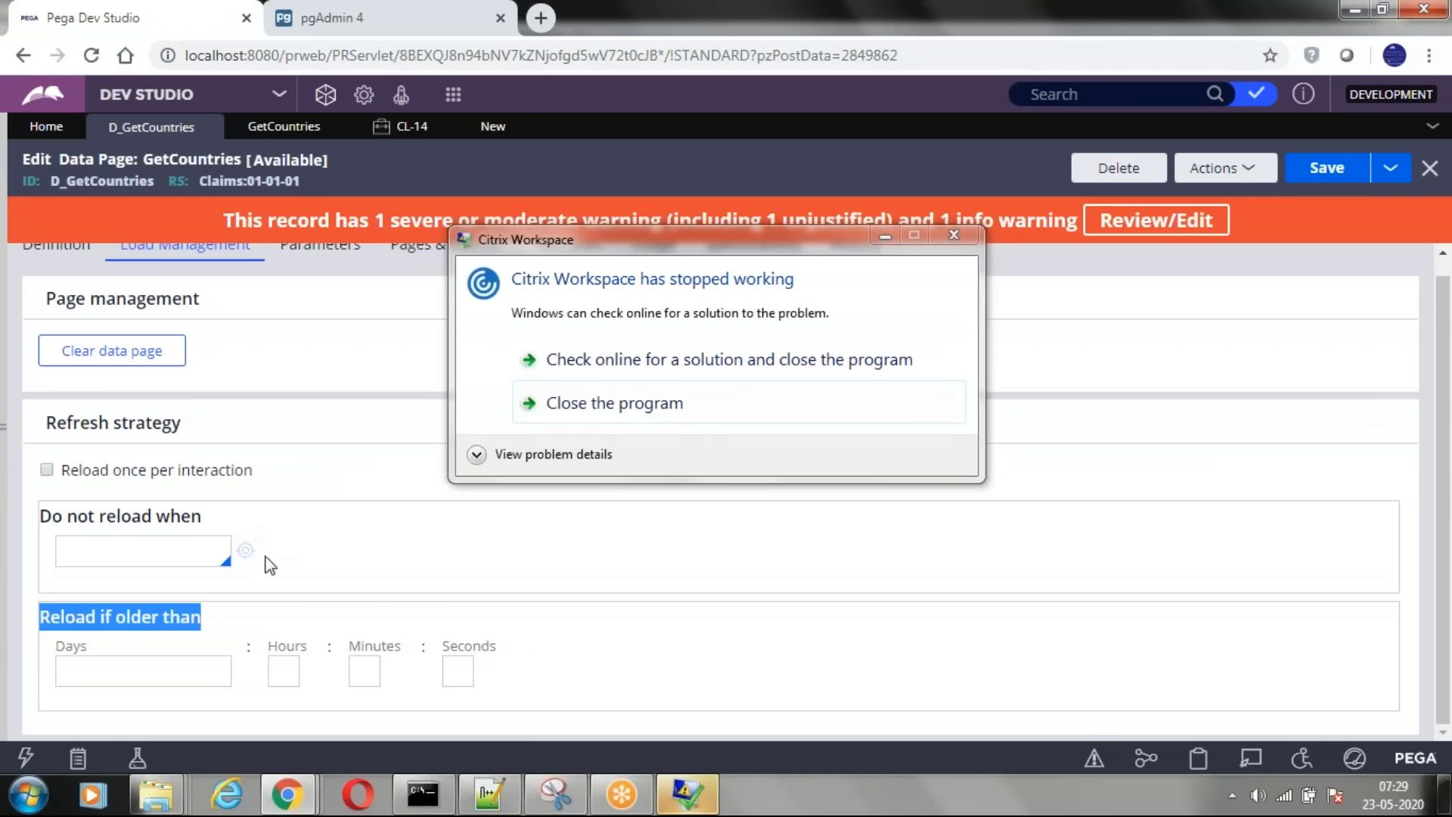
click(575, 415)
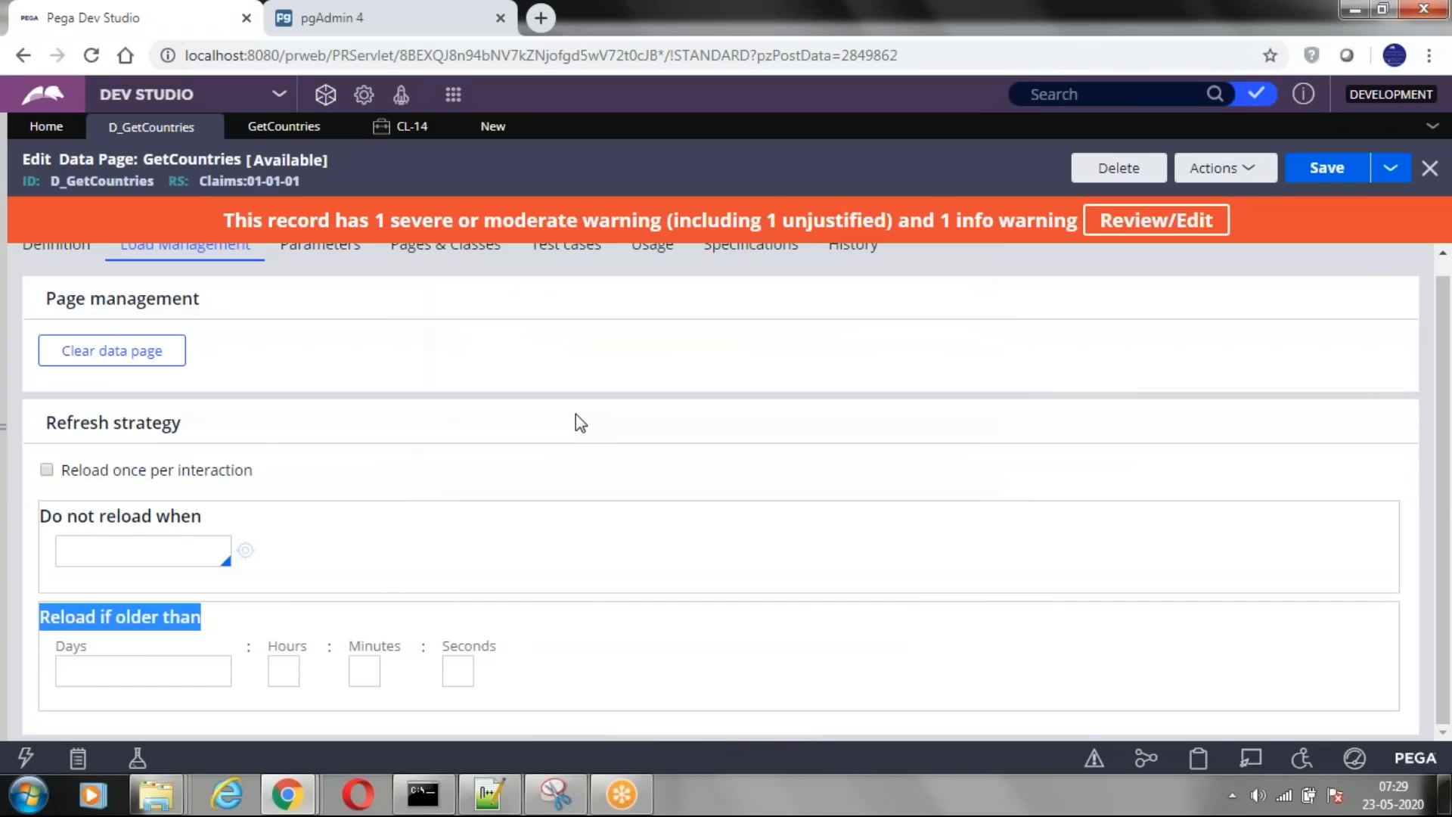
scroll(327, 550, up, 1)
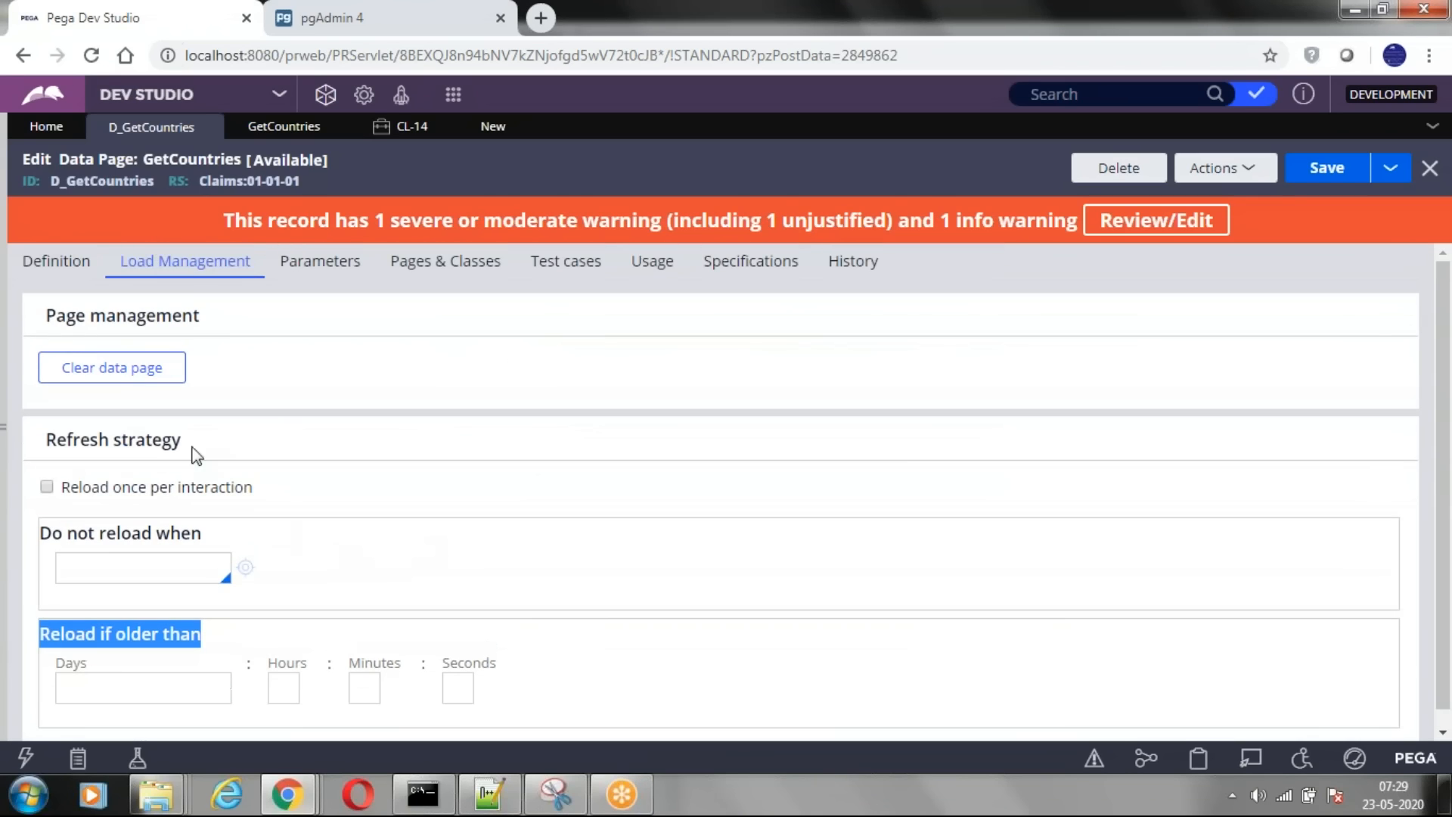
- Check the data page's ID on its definition and examine the refresh strategy's reload once per interaction option
click(57, 266)
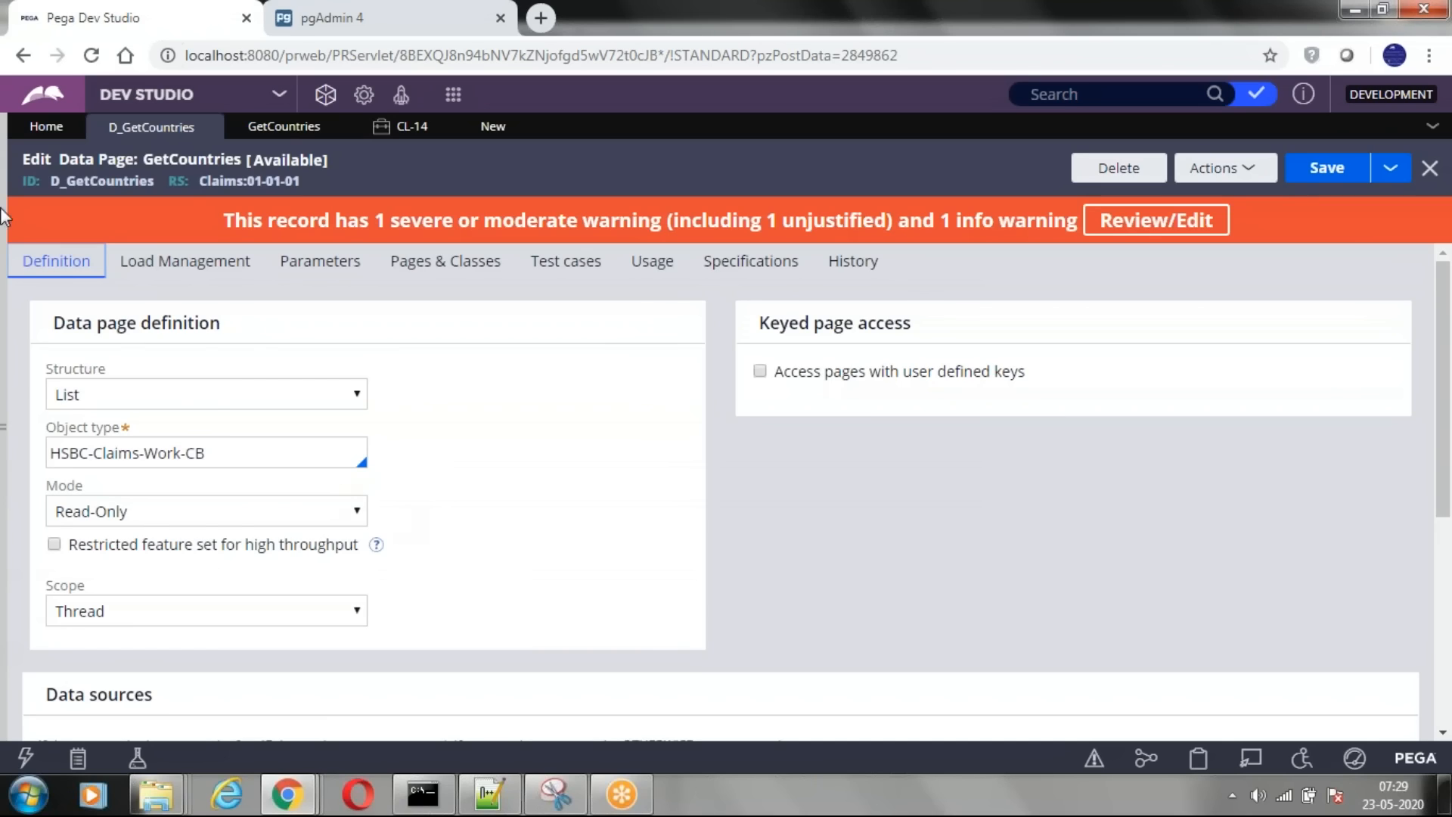
double_click(87, 181)
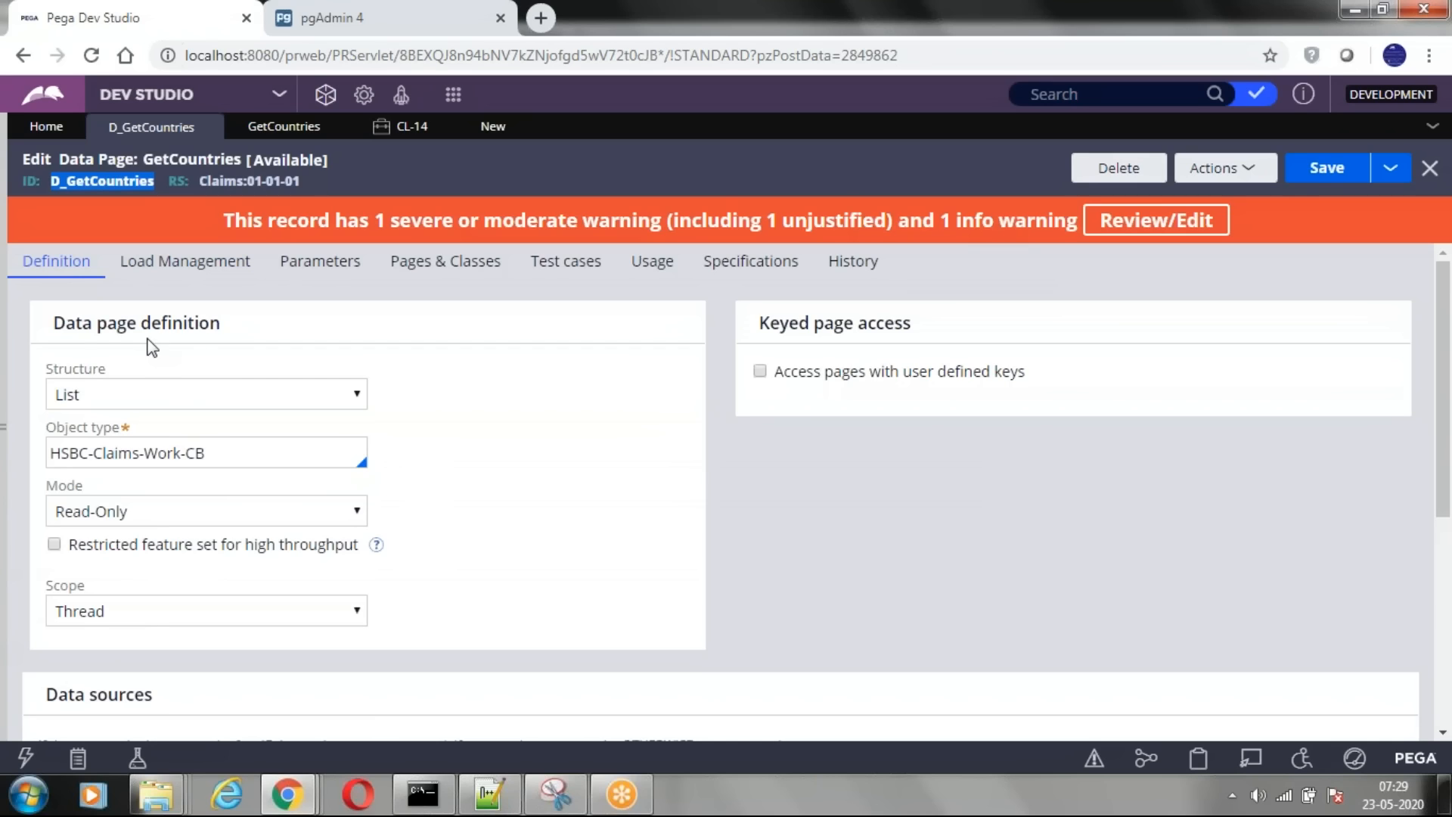
click(185, 261)
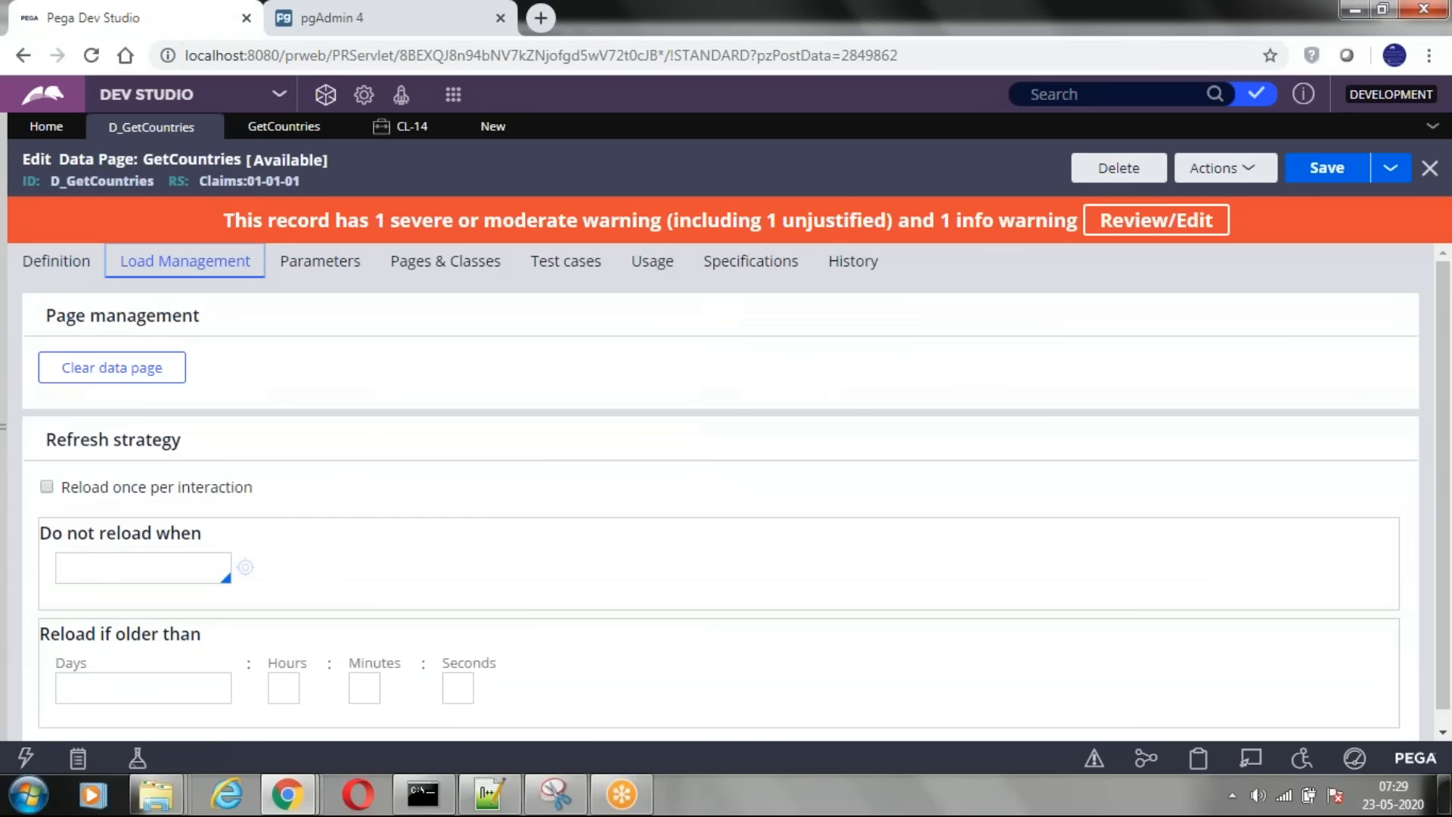
scroll(294, 548, down, 1)
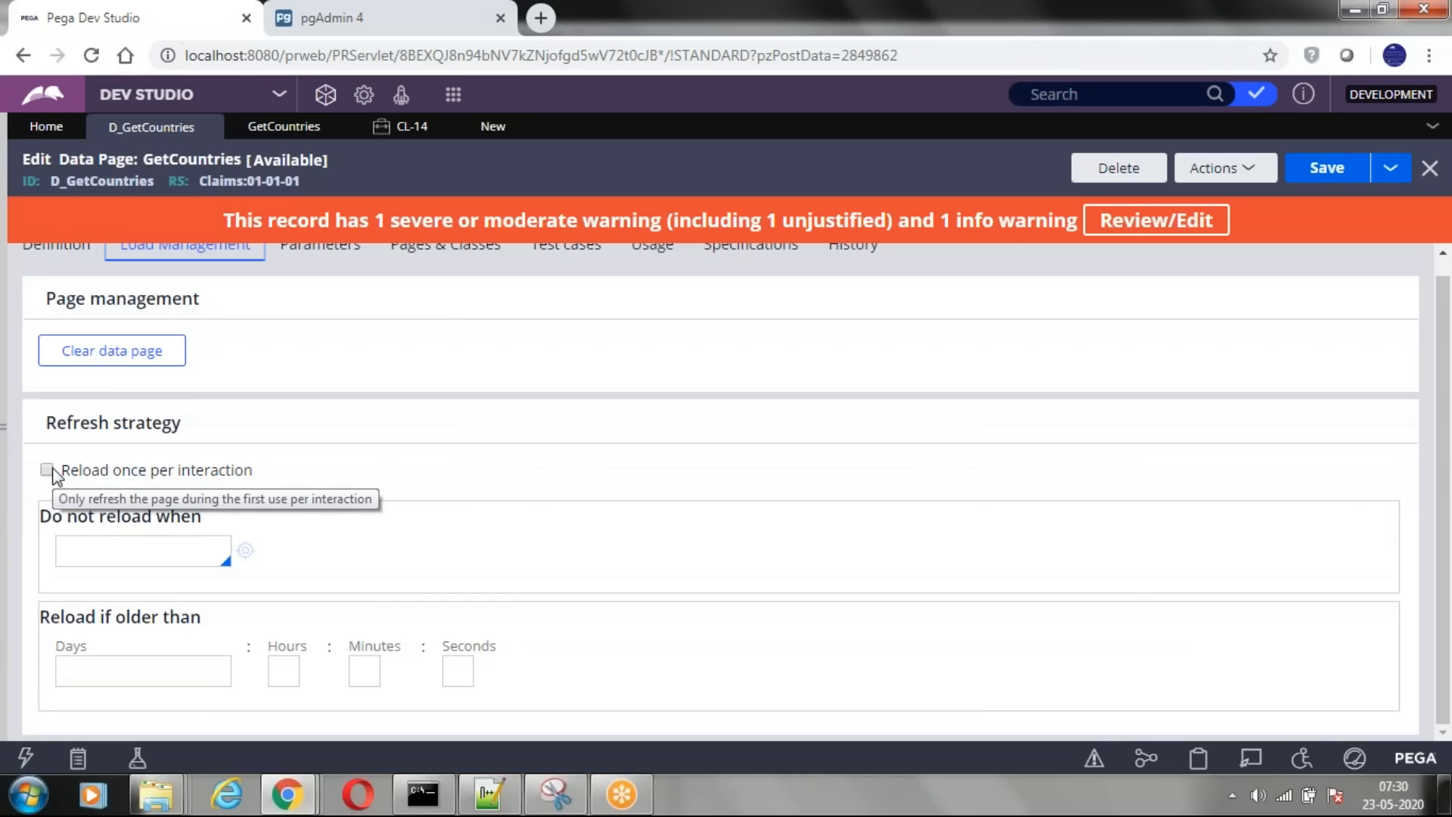
scroll(143, 477, up, 1)
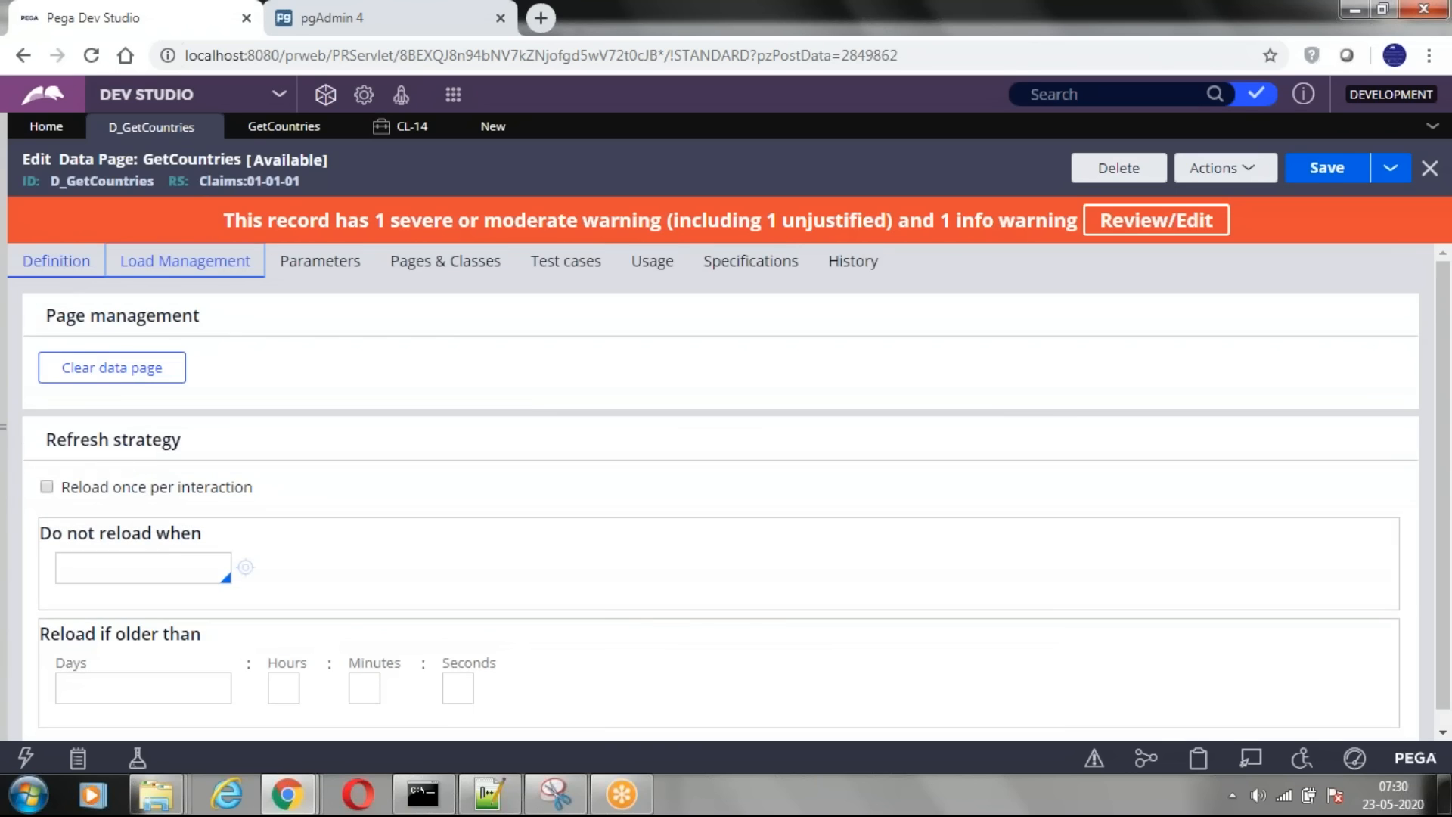
- Set the data page's scope to Requestor in its definition
click(57, 262)
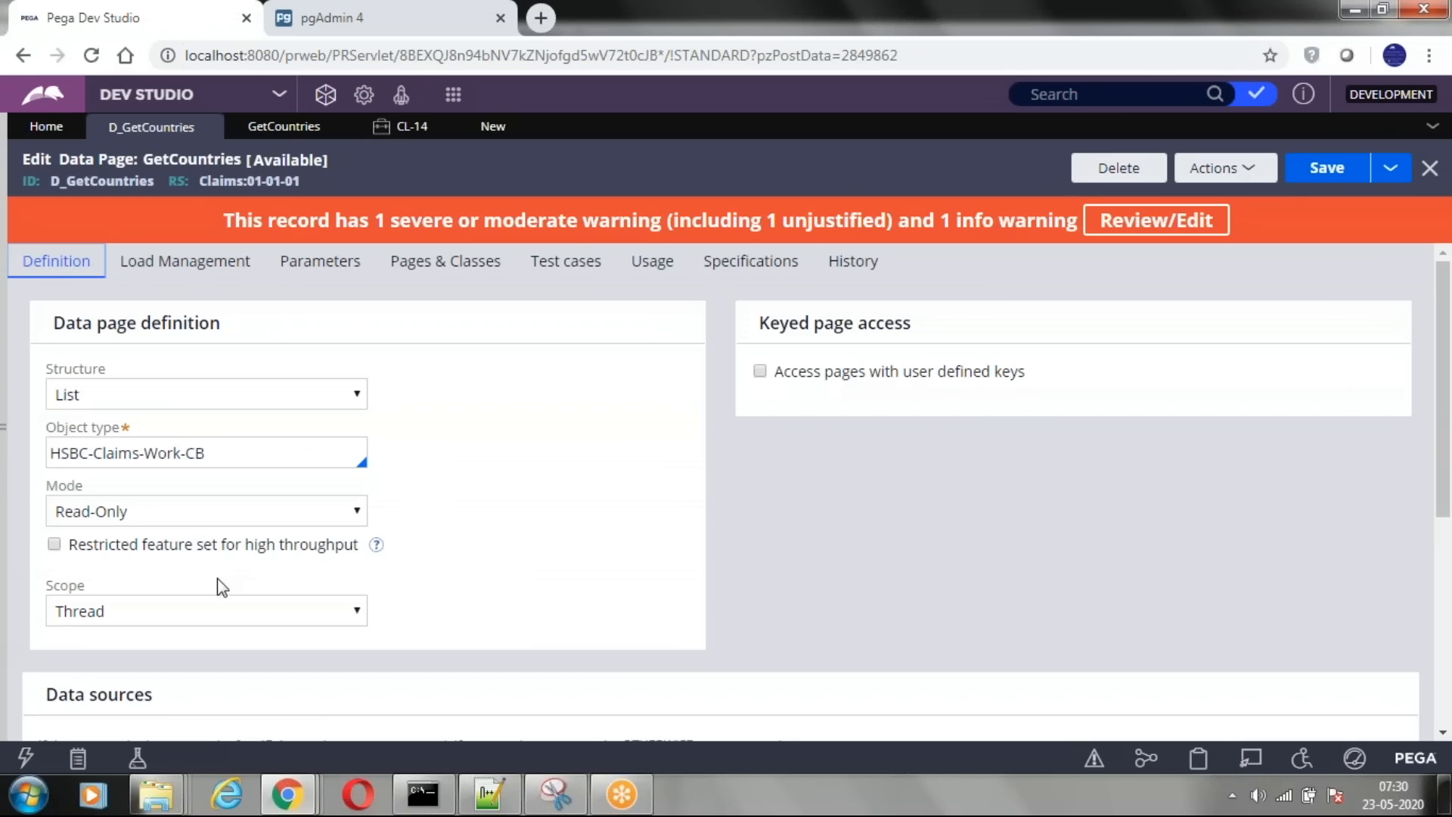
click(157, 607)
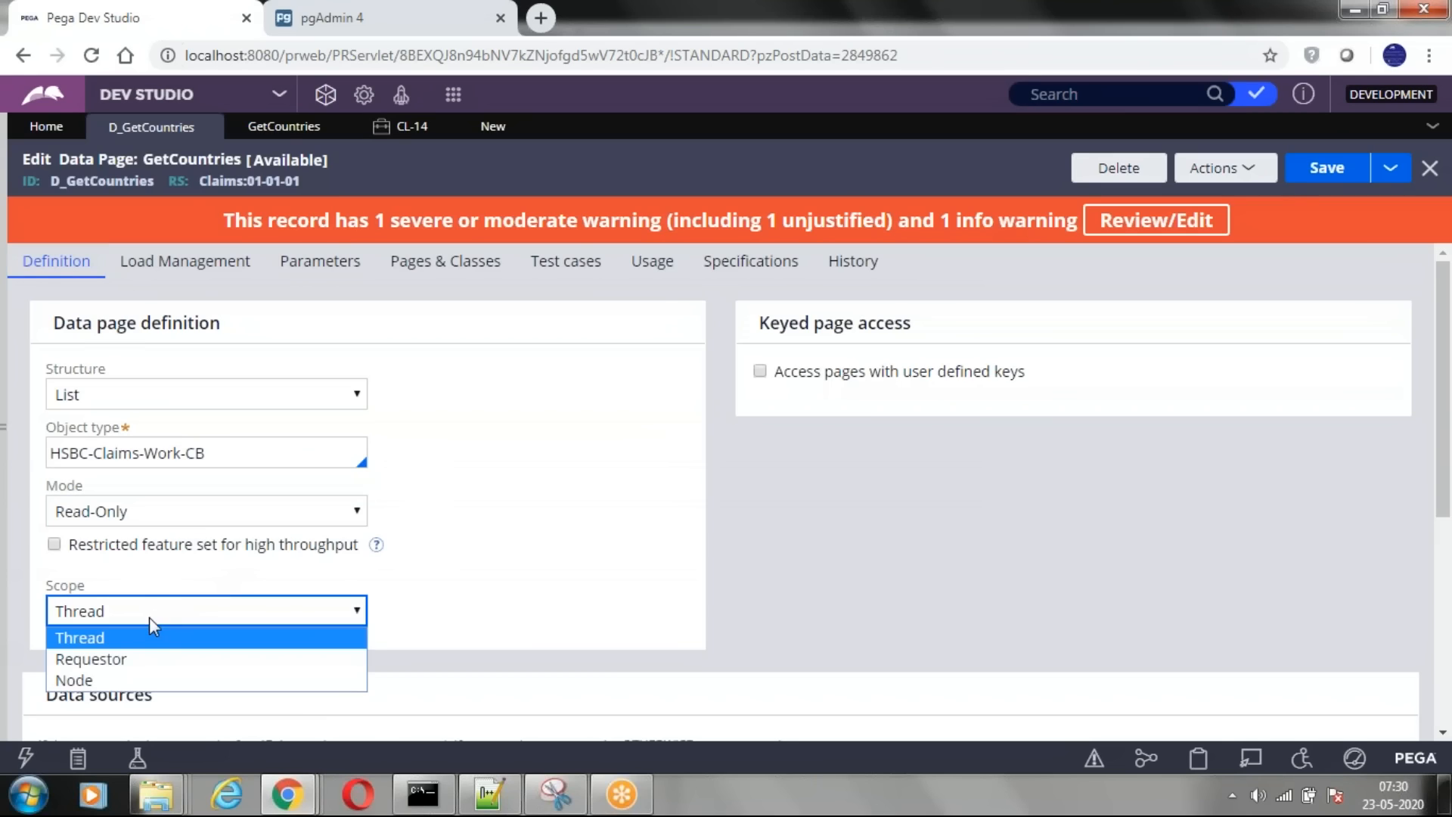
click(109, 659)
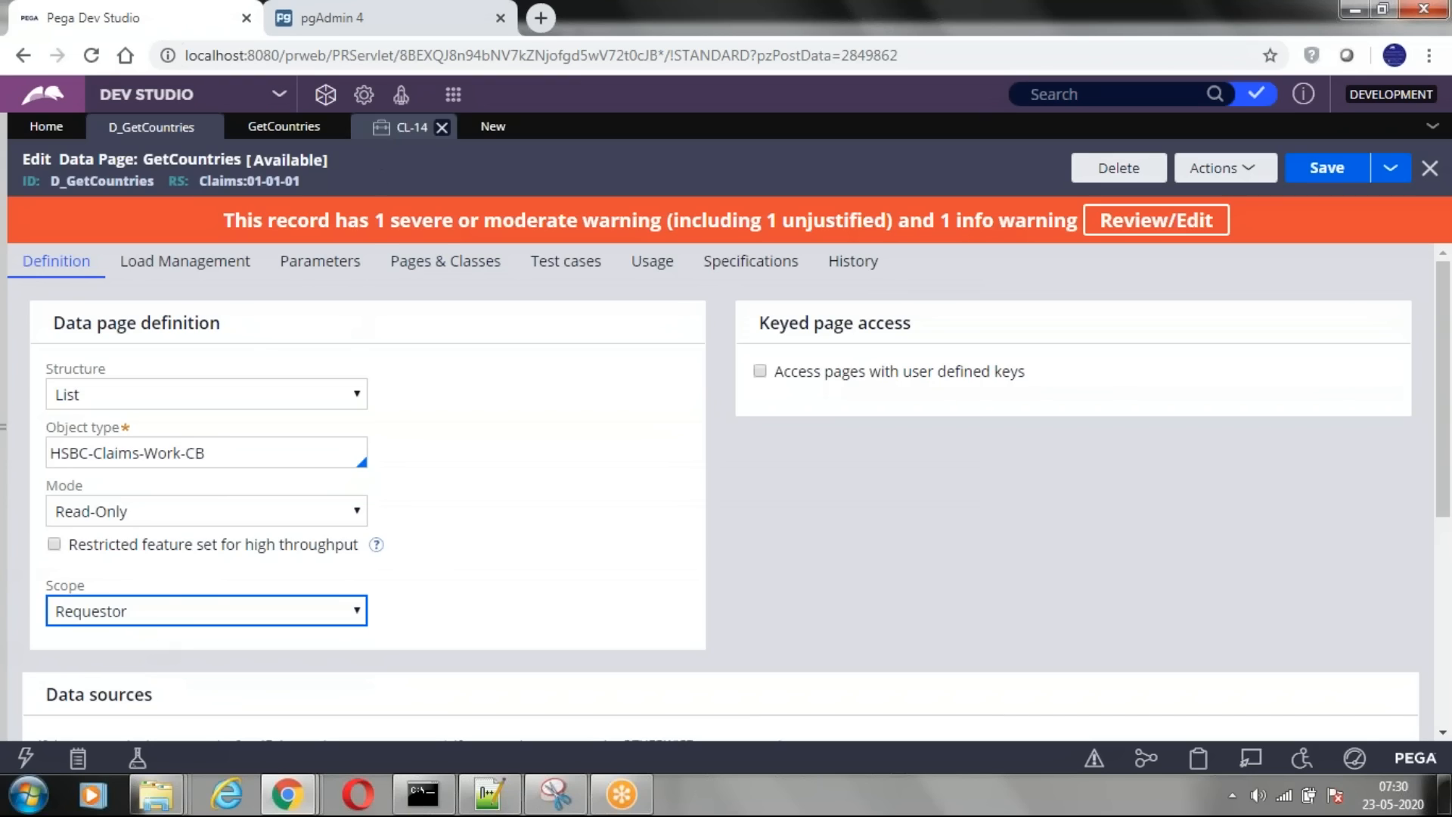
- Look at the claim case CL-14 and create another new case
click(415, 130)
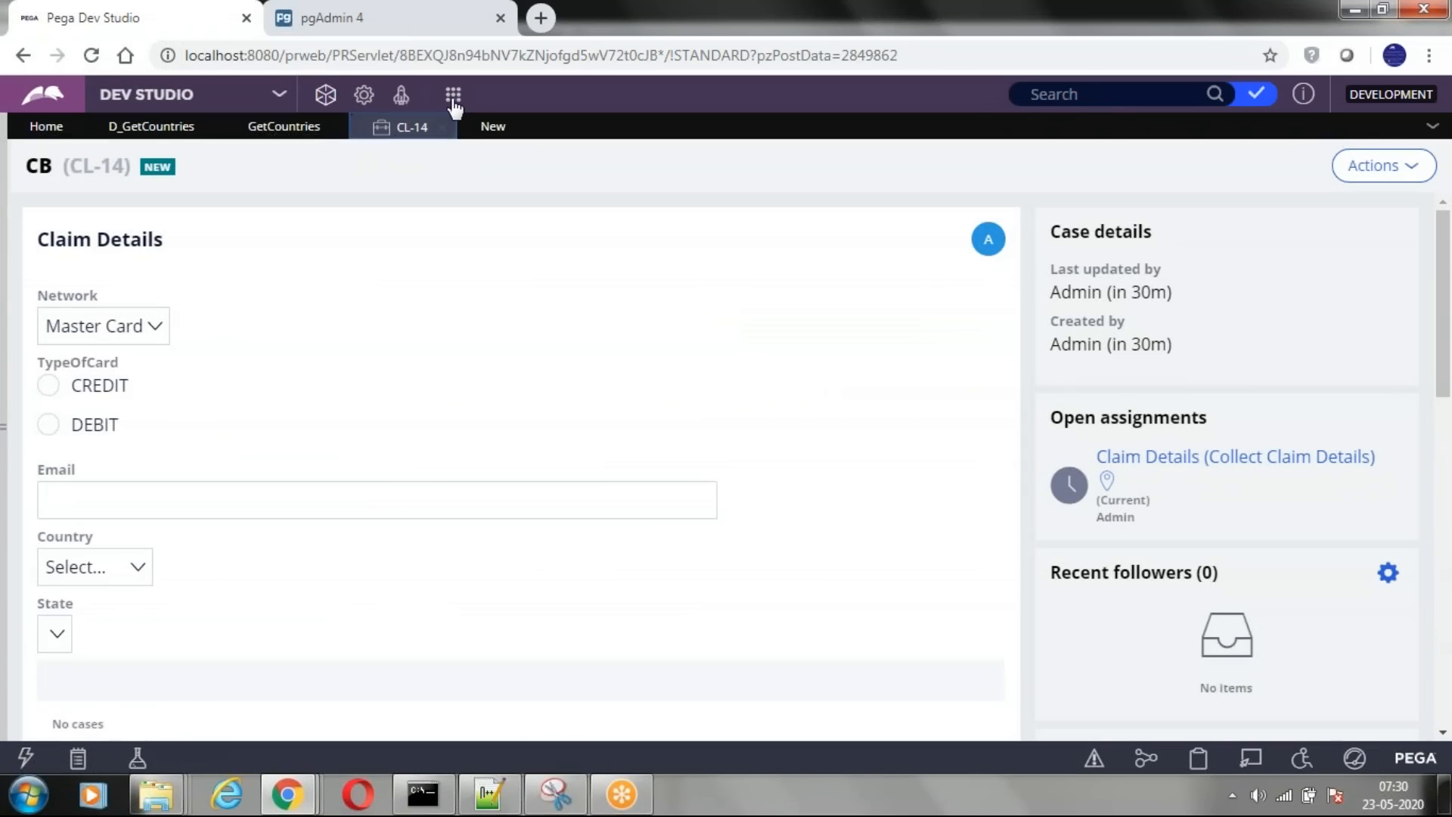
click(453, 95)
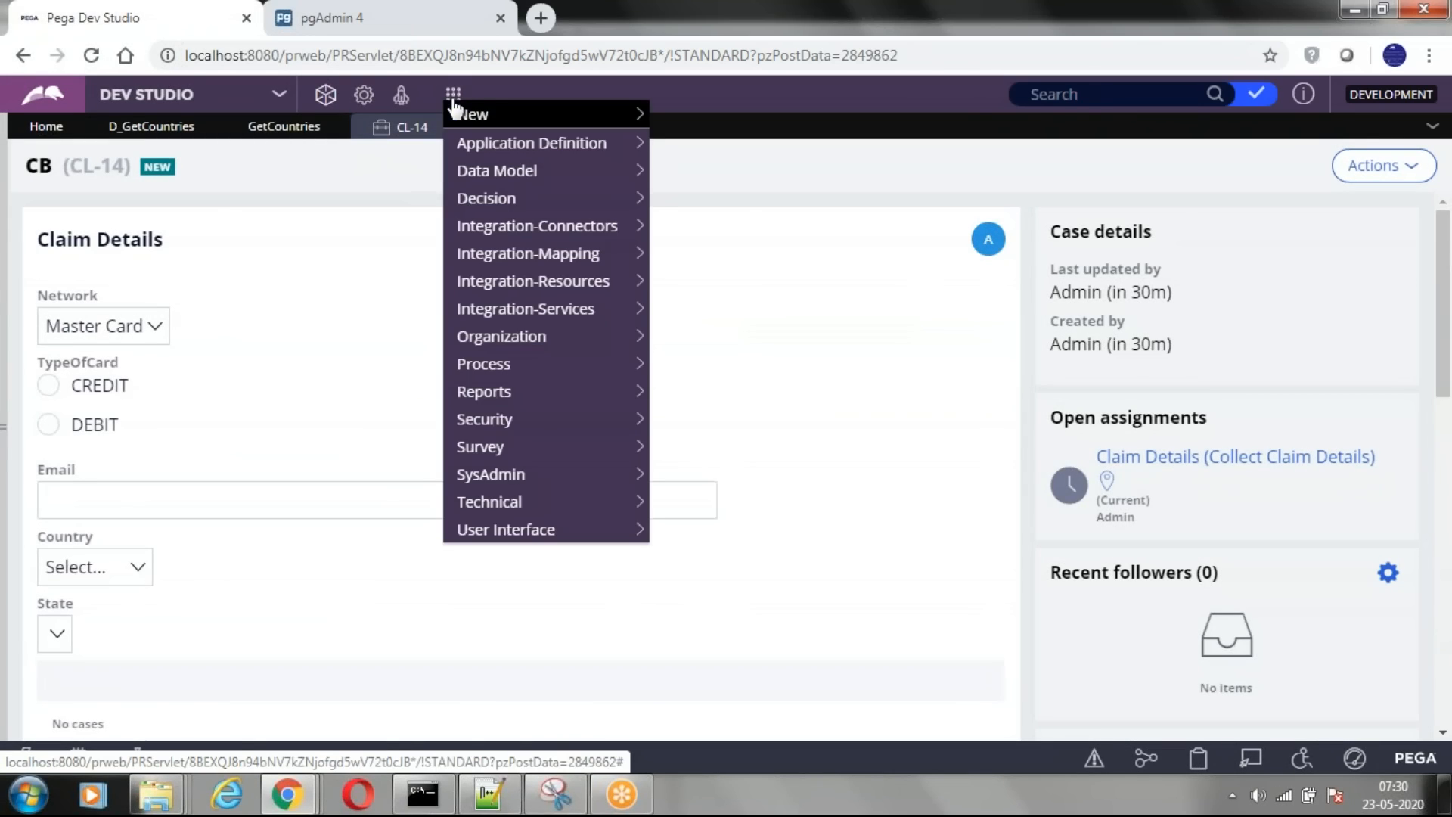
mouse_move(588, 109)
click(673, 114)
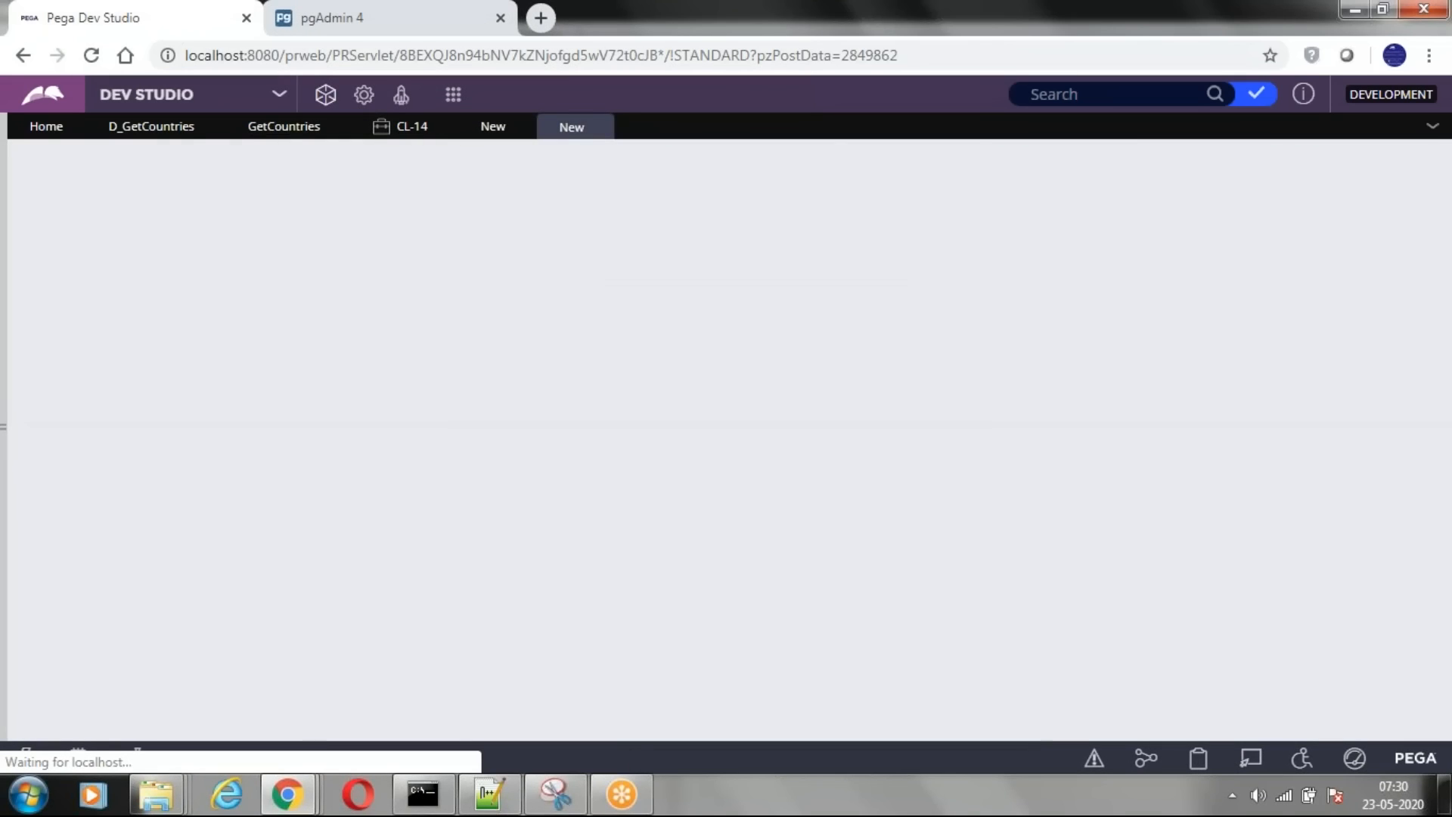
- Return to the D_GetCountries data page and review its data sources and load management settings
click(133, 136)
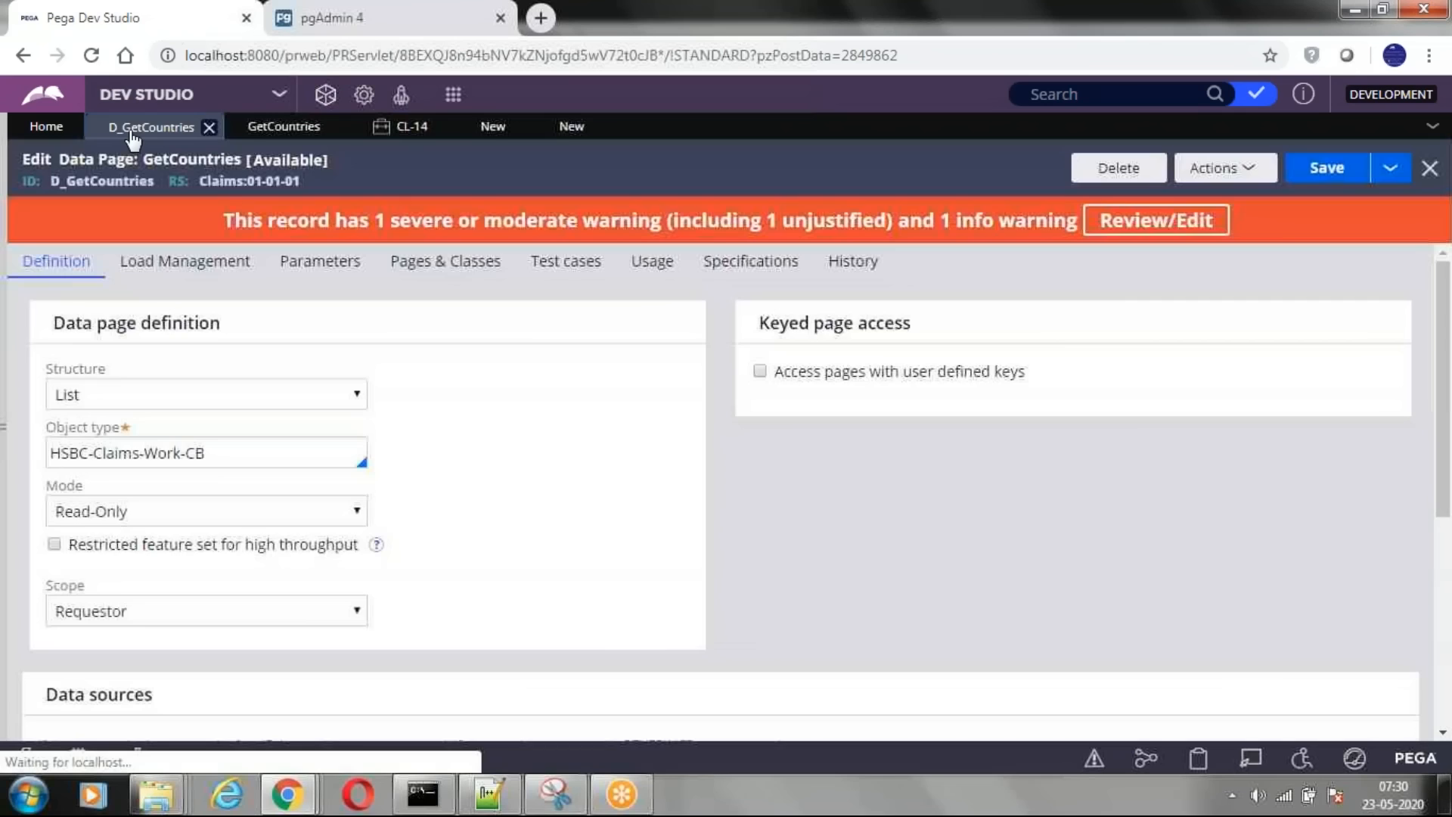
scroll(235, 545, down, 3)
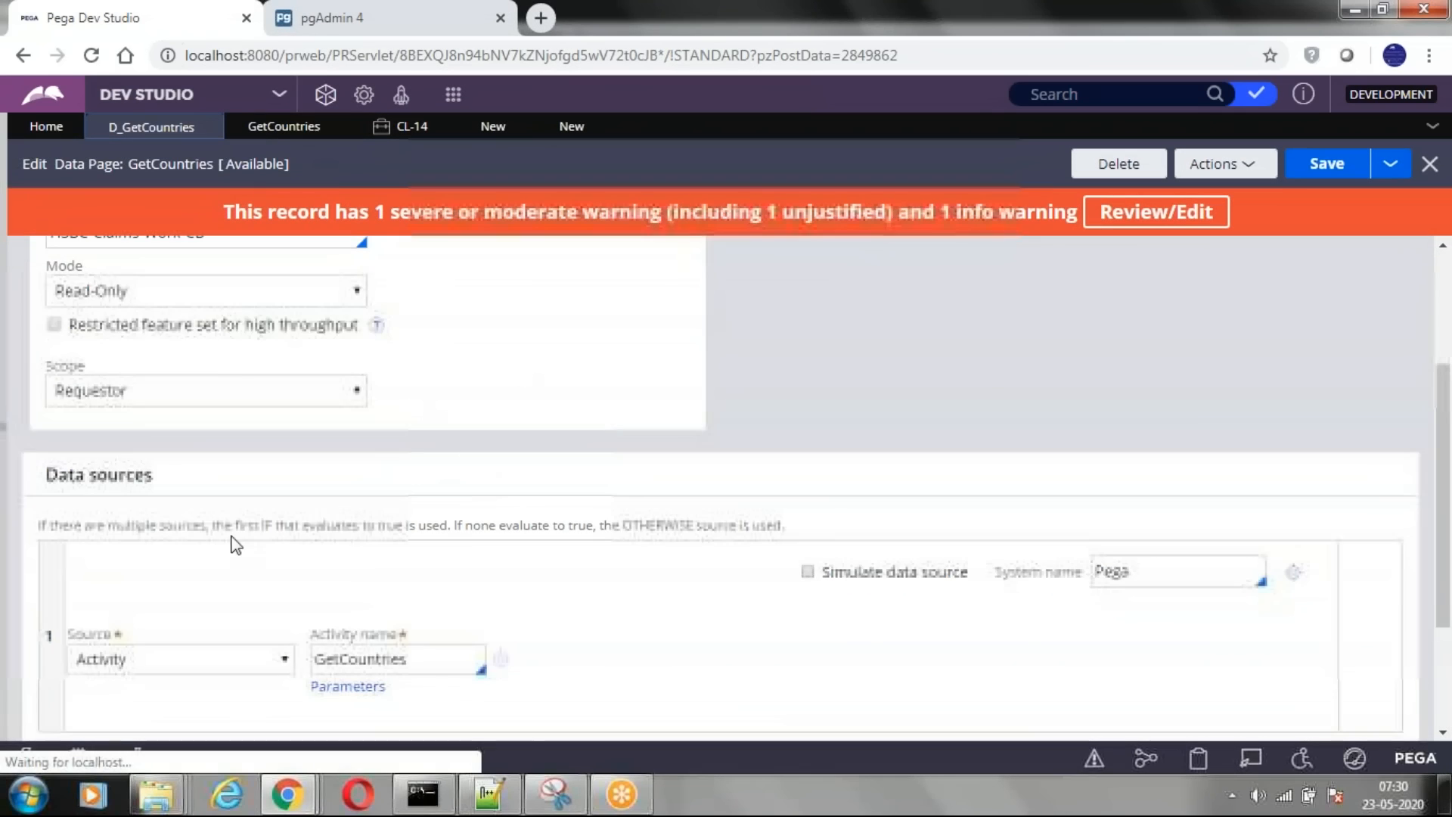
scroll(159, 406, up, 3)
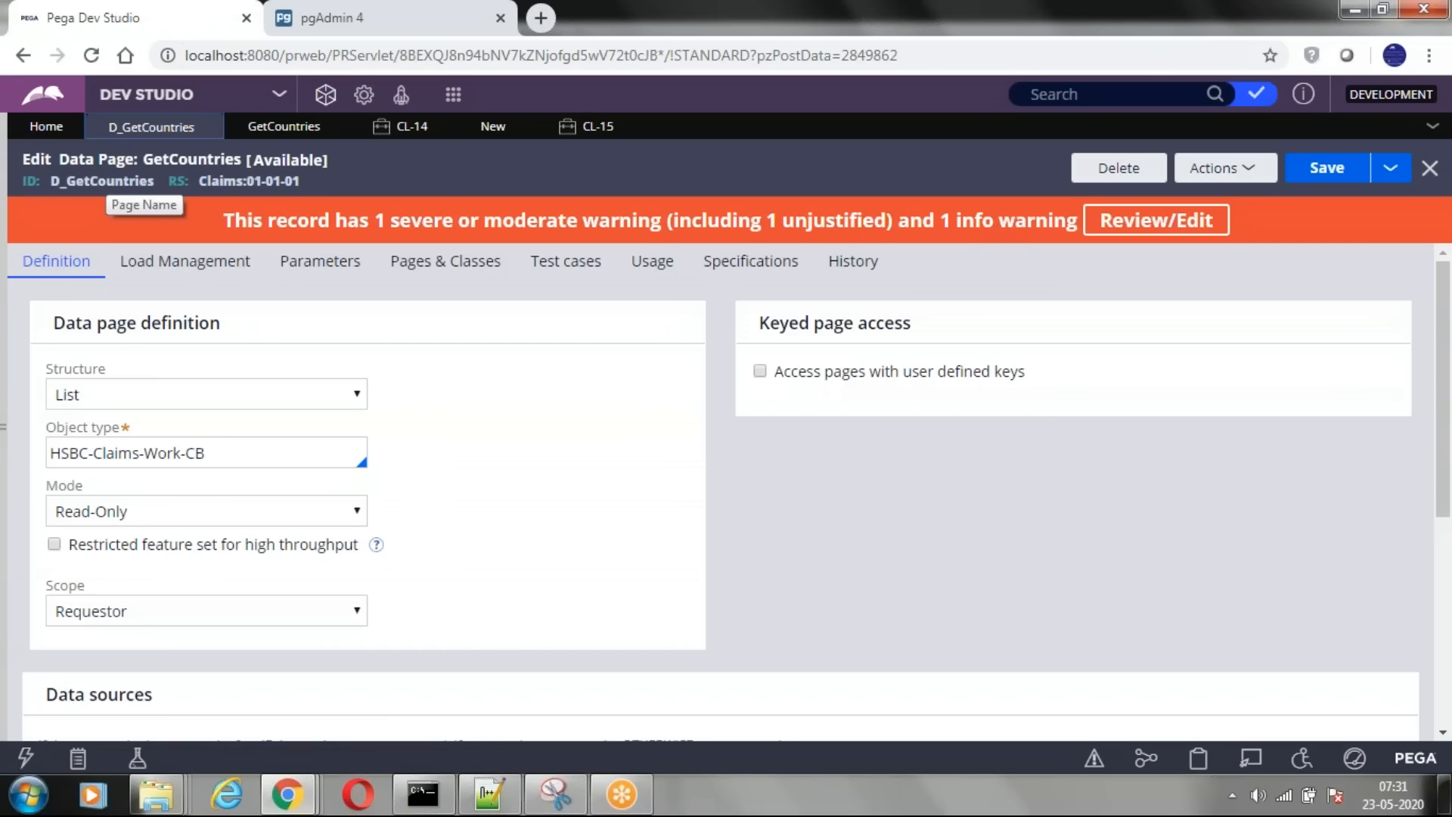
click(168, 262)
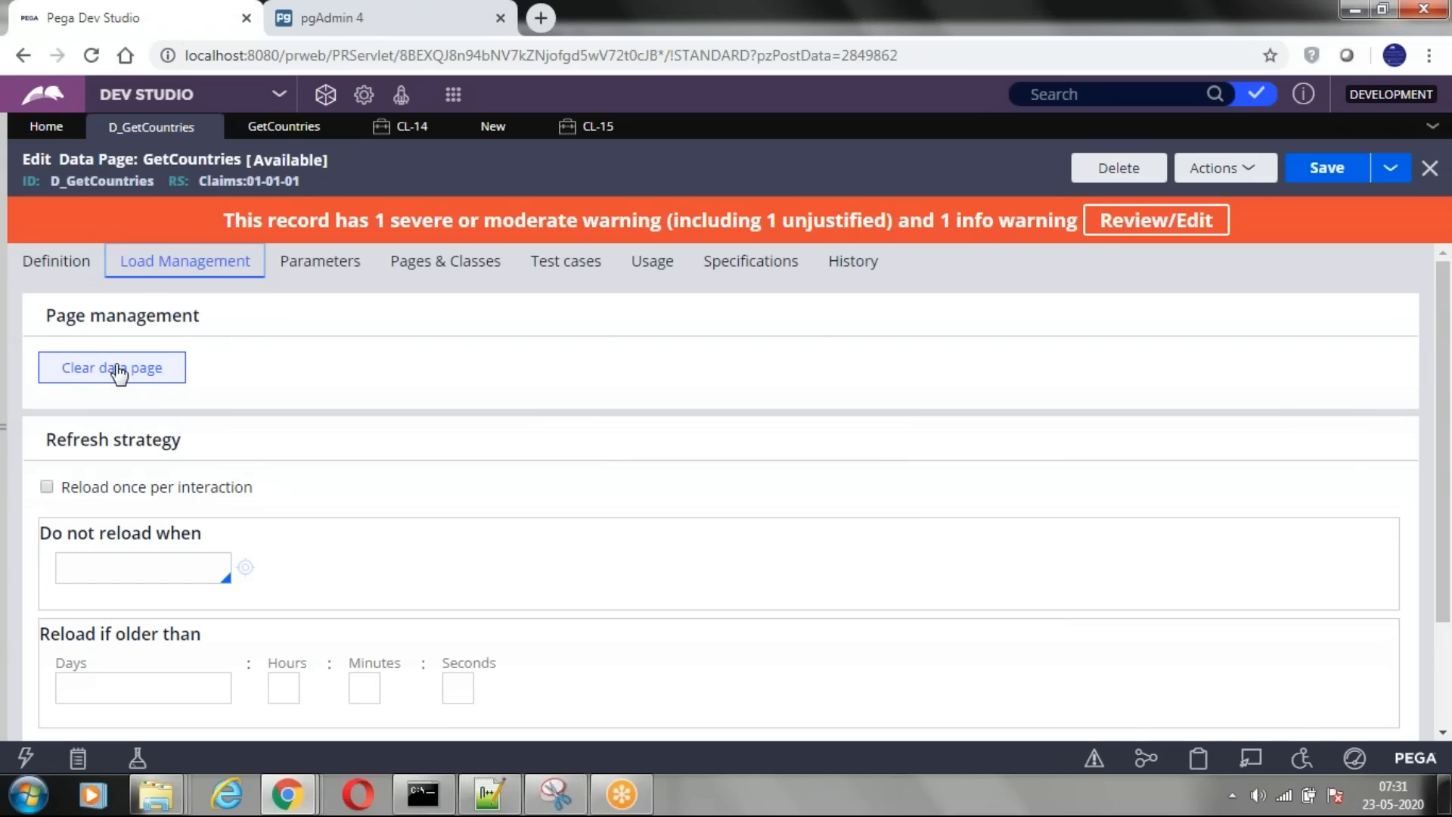
- Examine the source types available for the data page's data source, keeping Activity as the source
click(52, 271)
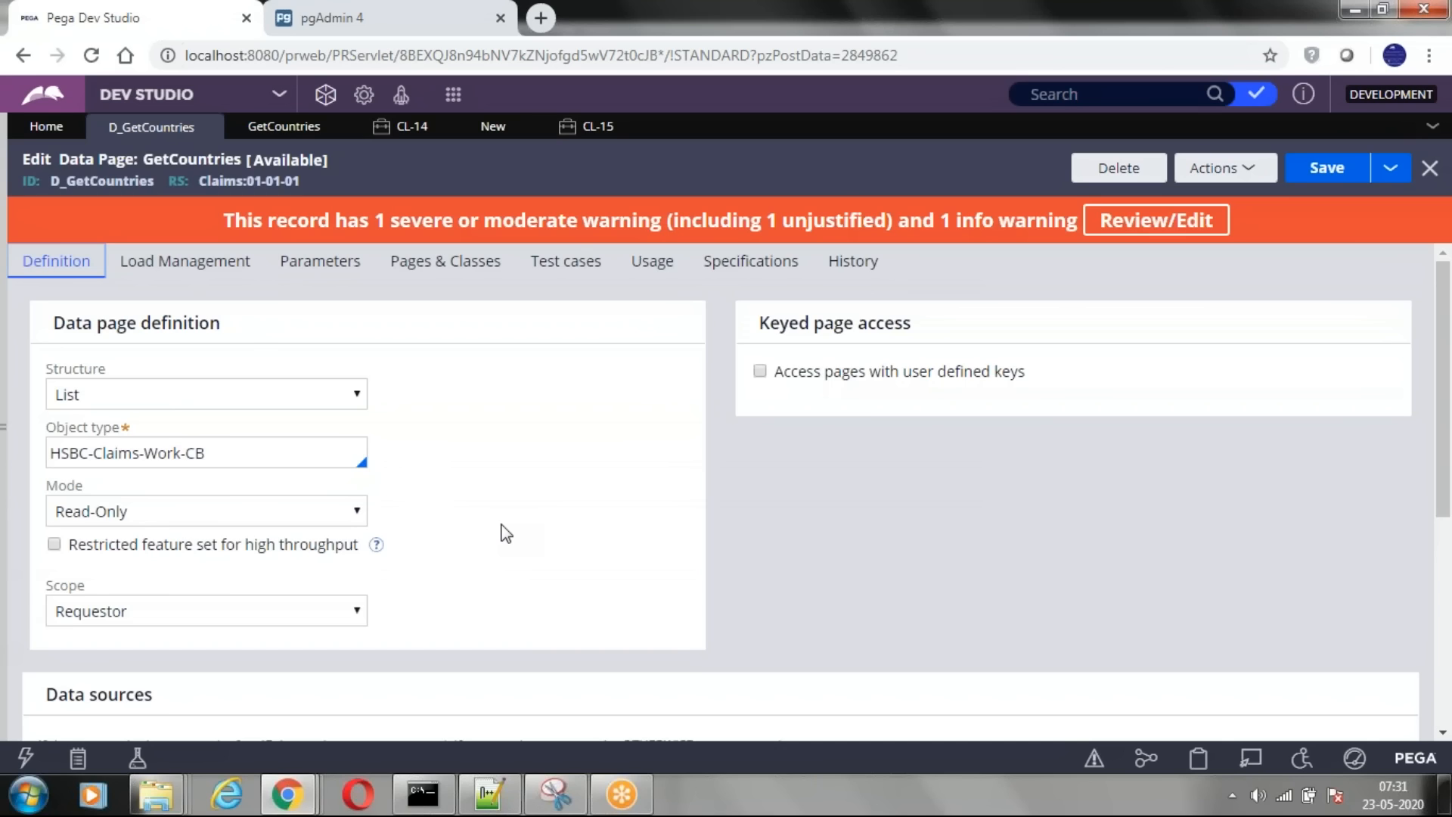
scroll(493, 555, down, 3)
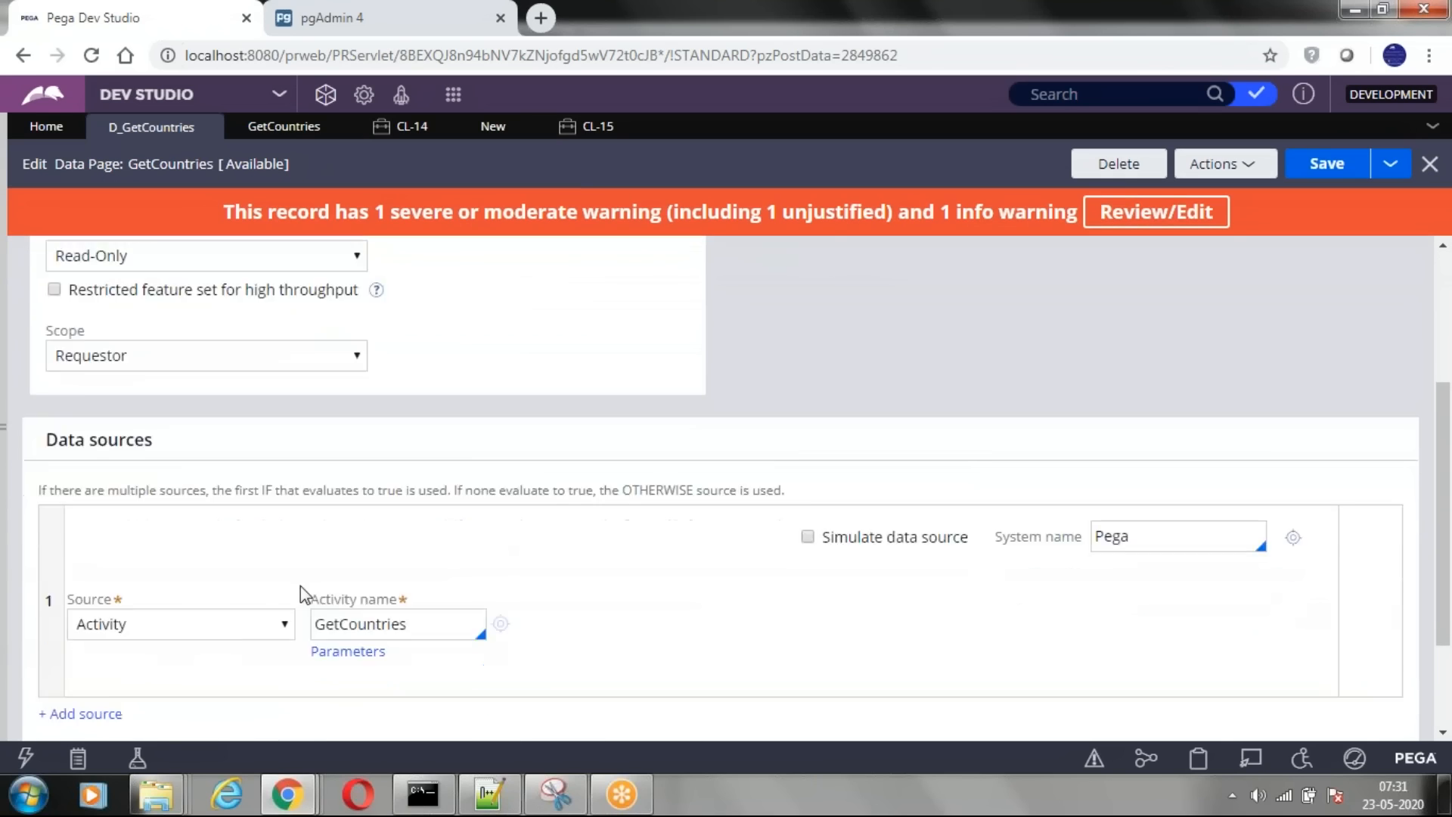
scroll(226, 575, down, 1)
click(152, 556)
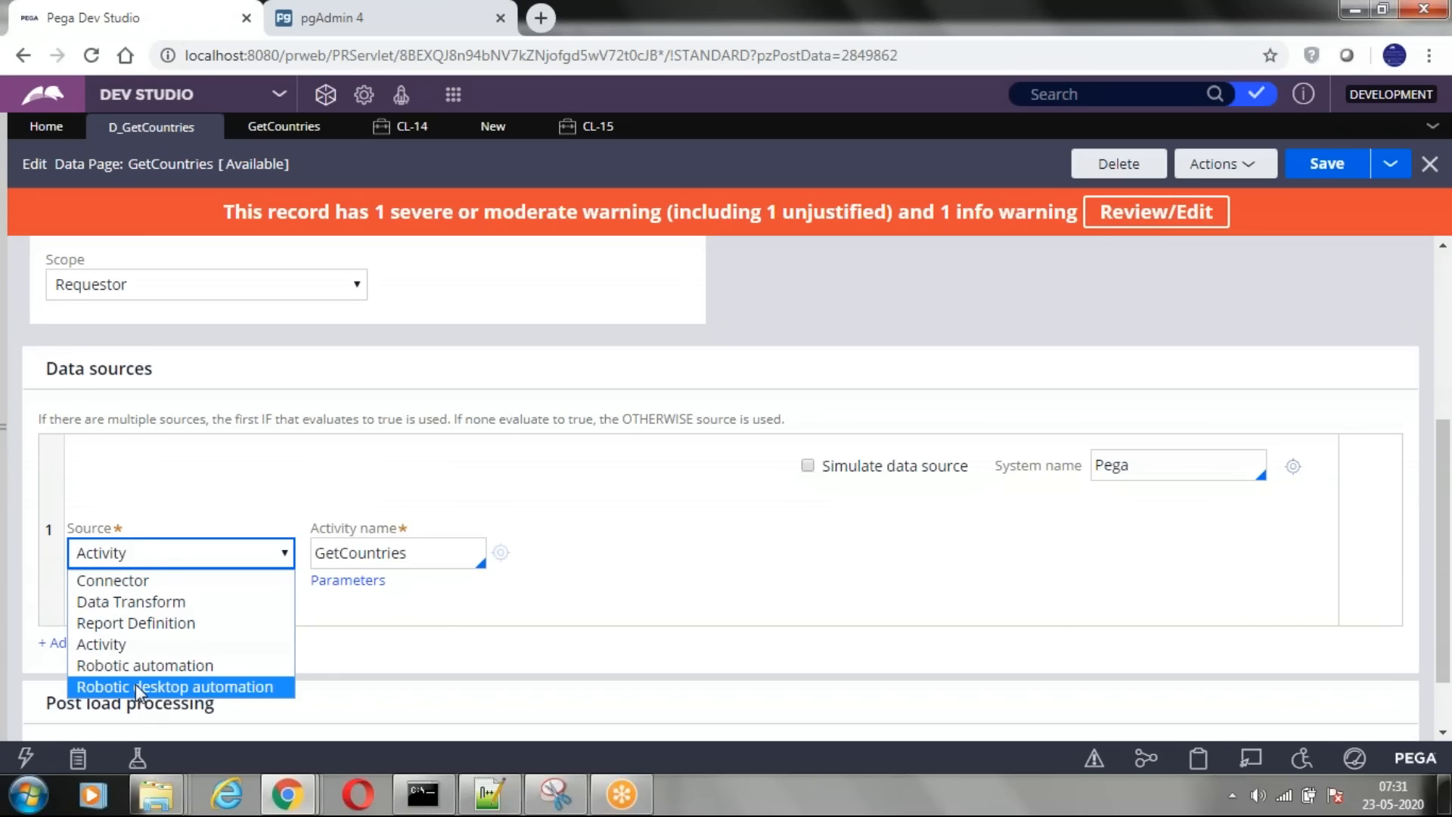
click(748, 492)
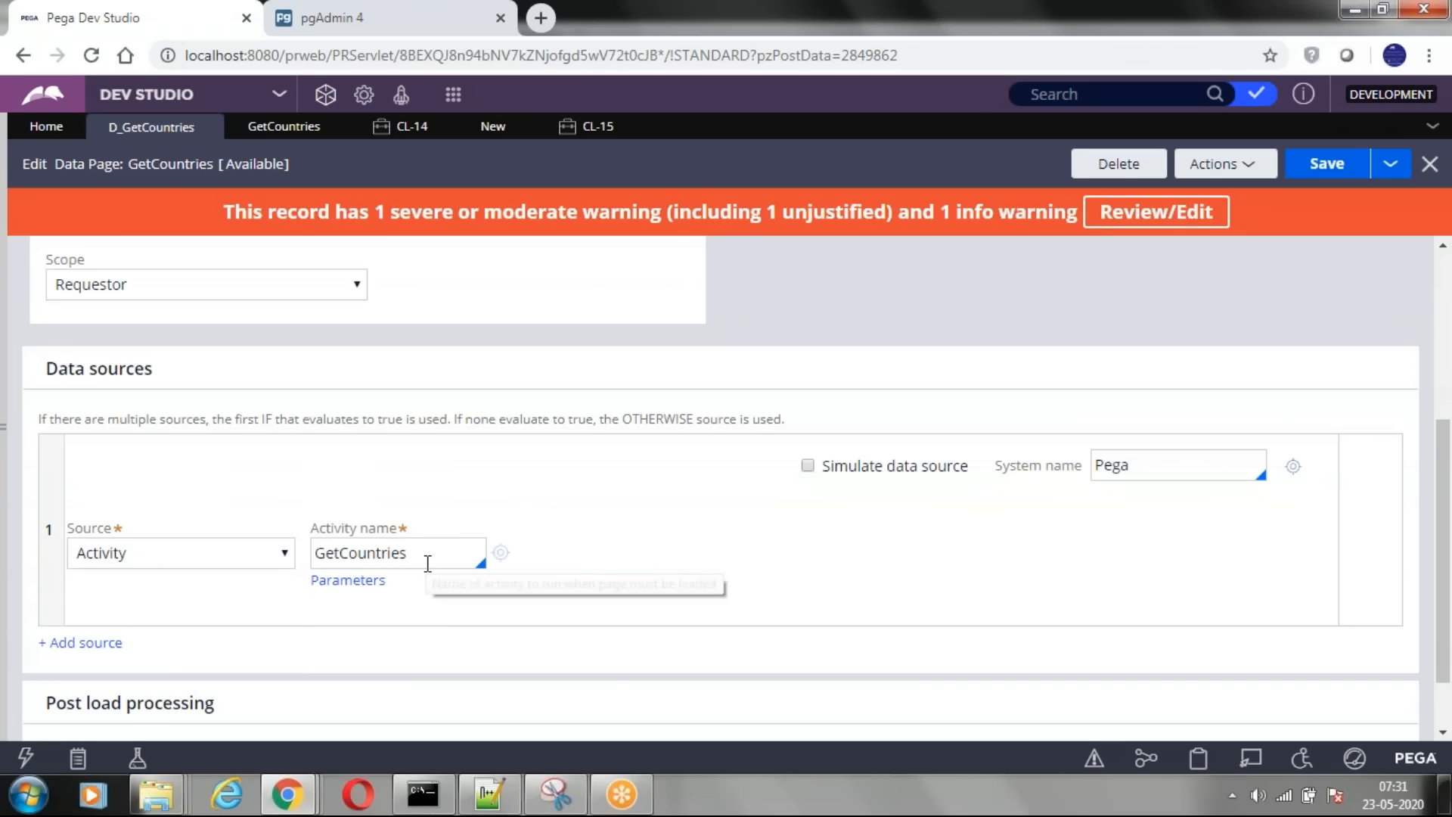
- Check the data page's structure and examine the activities offered for its data source
scroll(454, 538, up, 5)
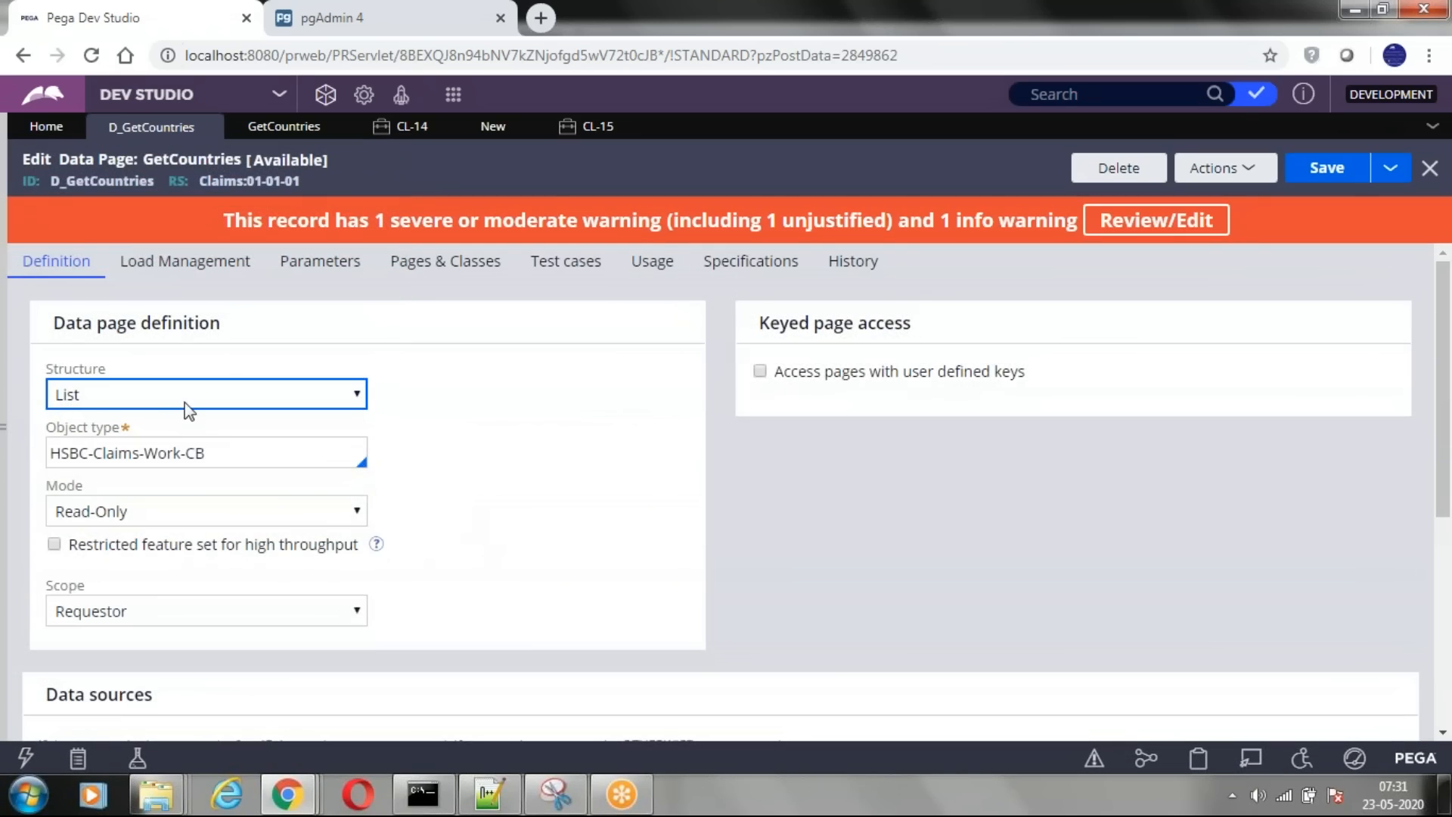
scroll(473, 535, down, 5)
click(426, 470)
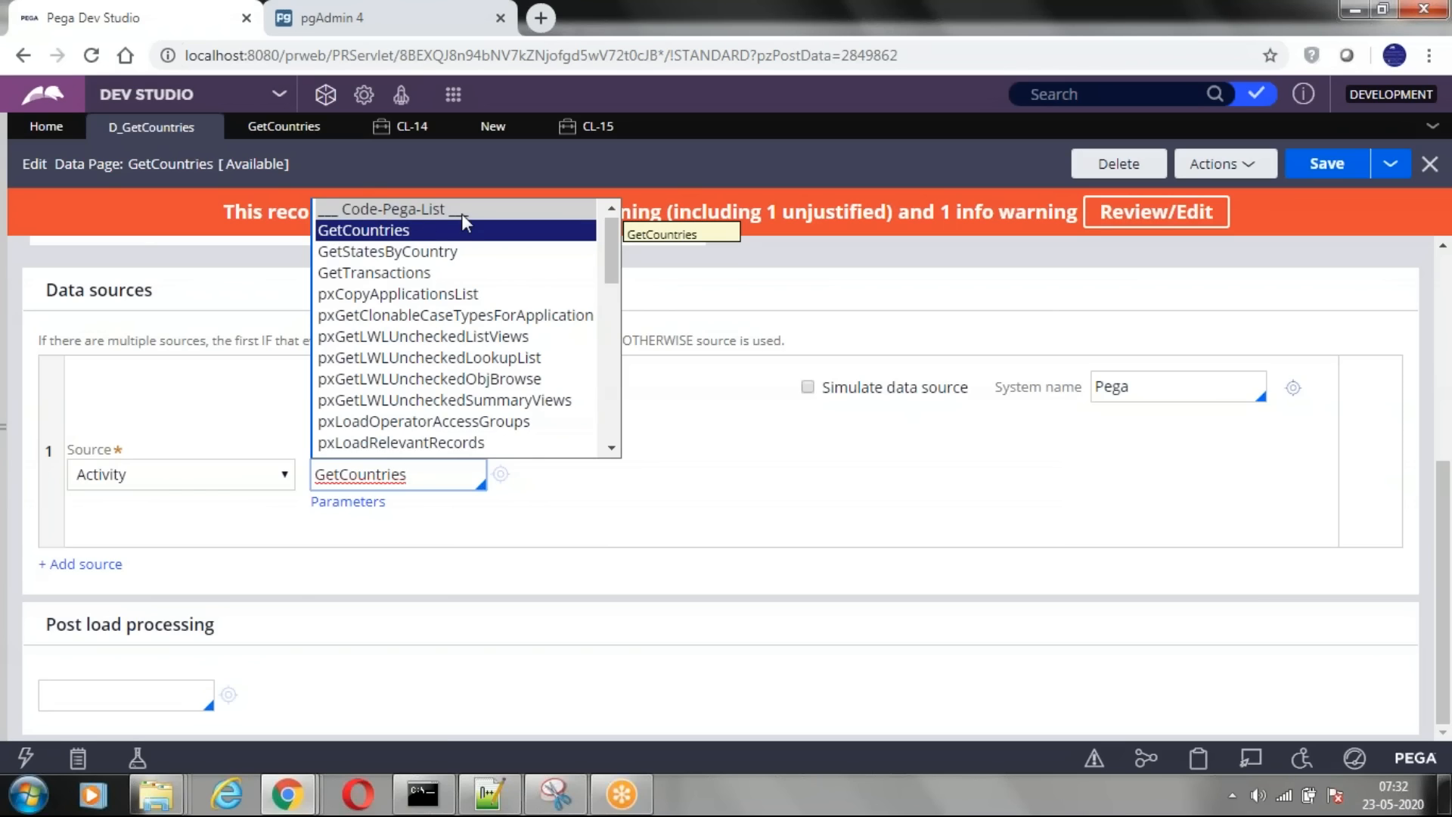
click(861, 278)
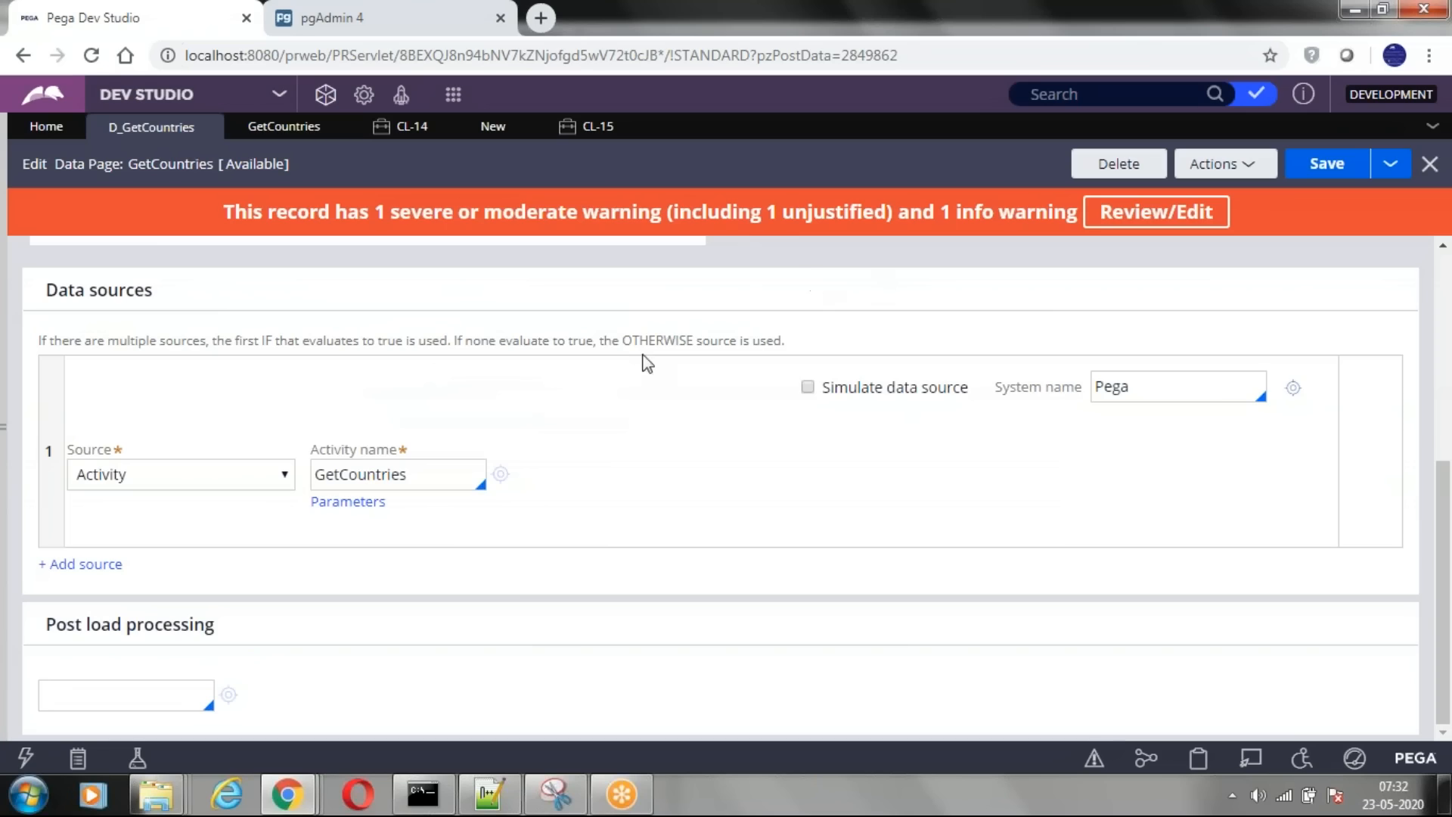
- Open the GetCountries activity from the data source, examine its name and method parameters, and collapse the RDB-List step
click(380, 476)
double_click(380, 476)
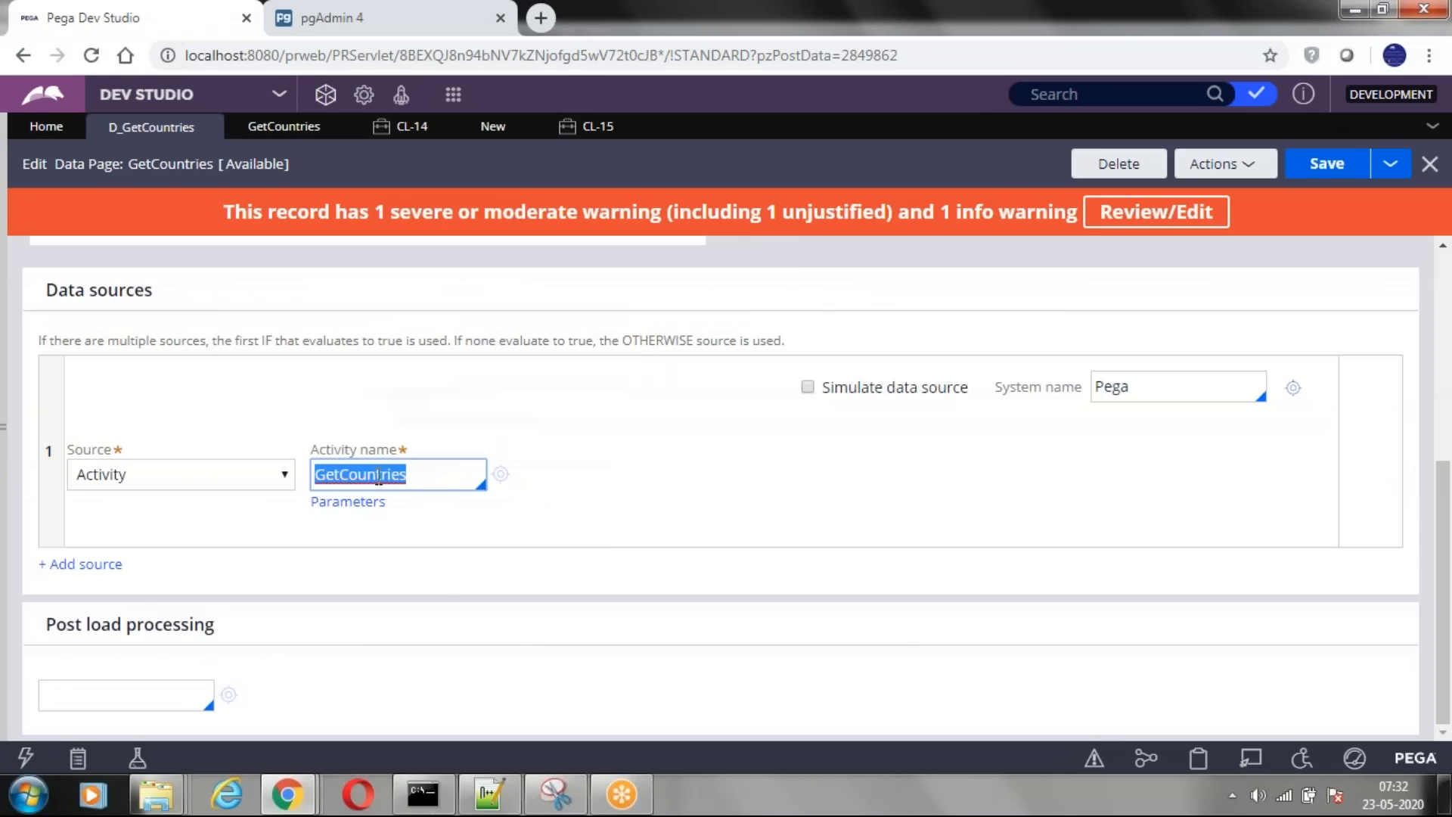
click(424, 474)
click(500, 475)
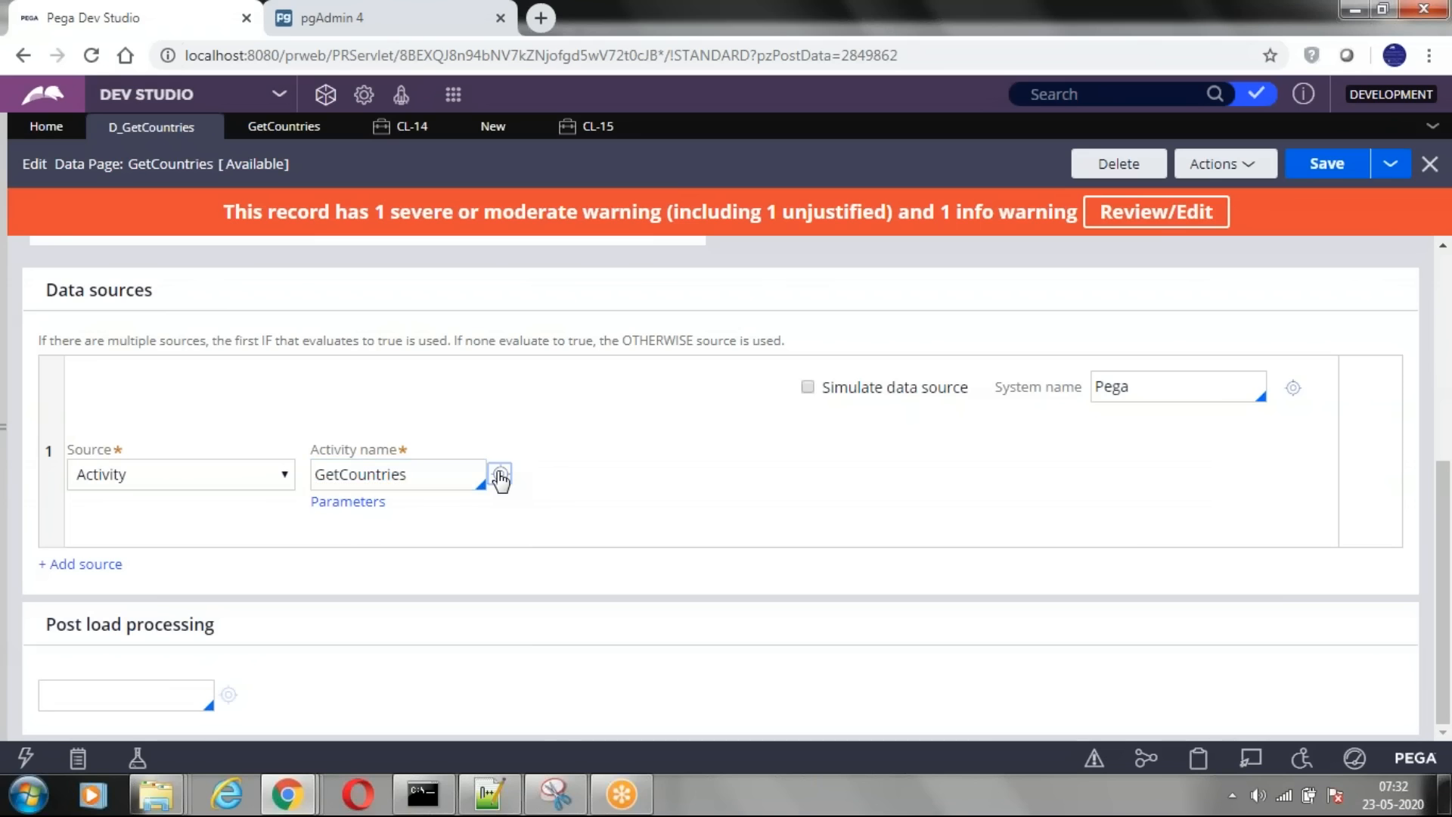
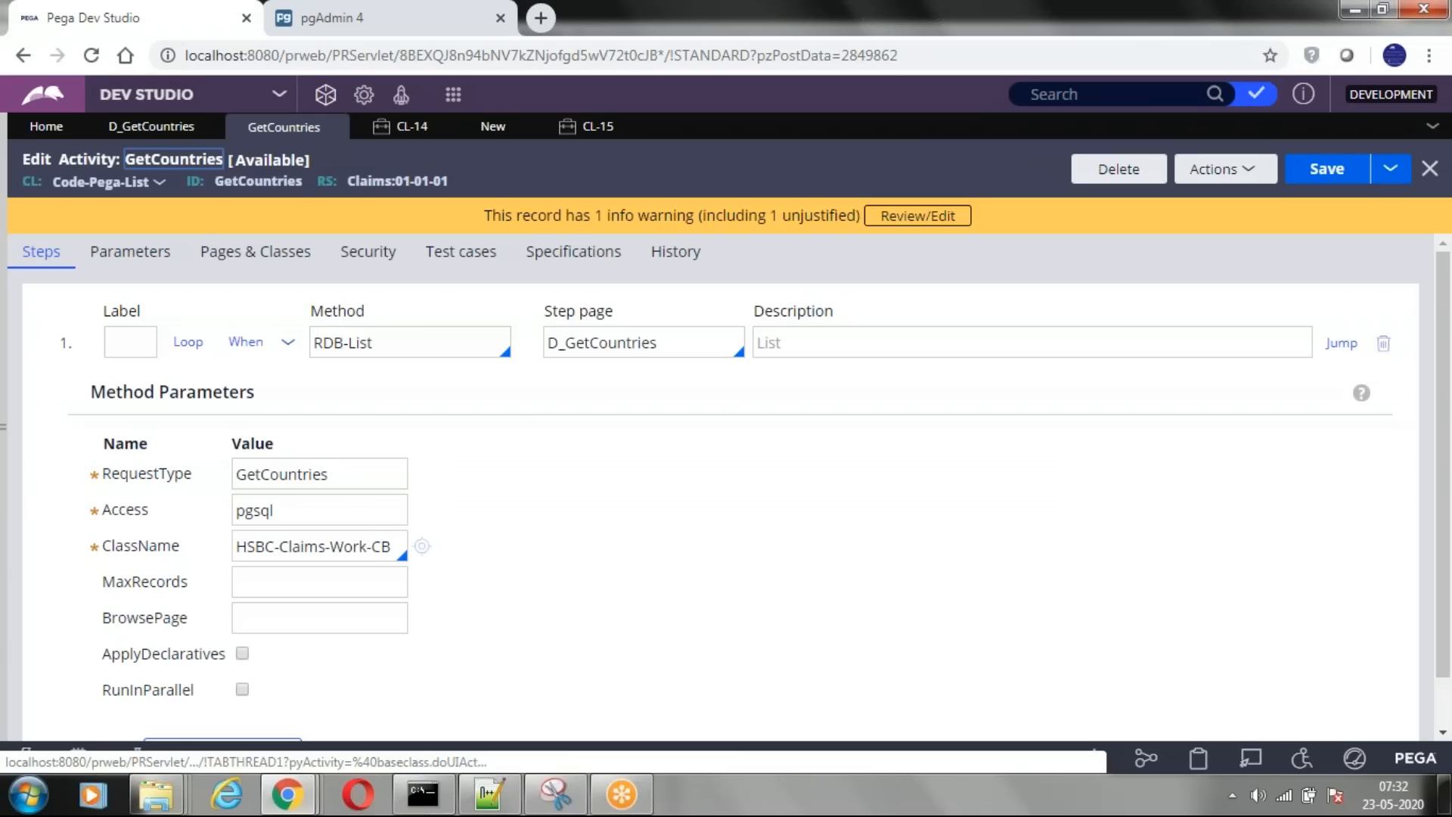
double_click(246, 182)
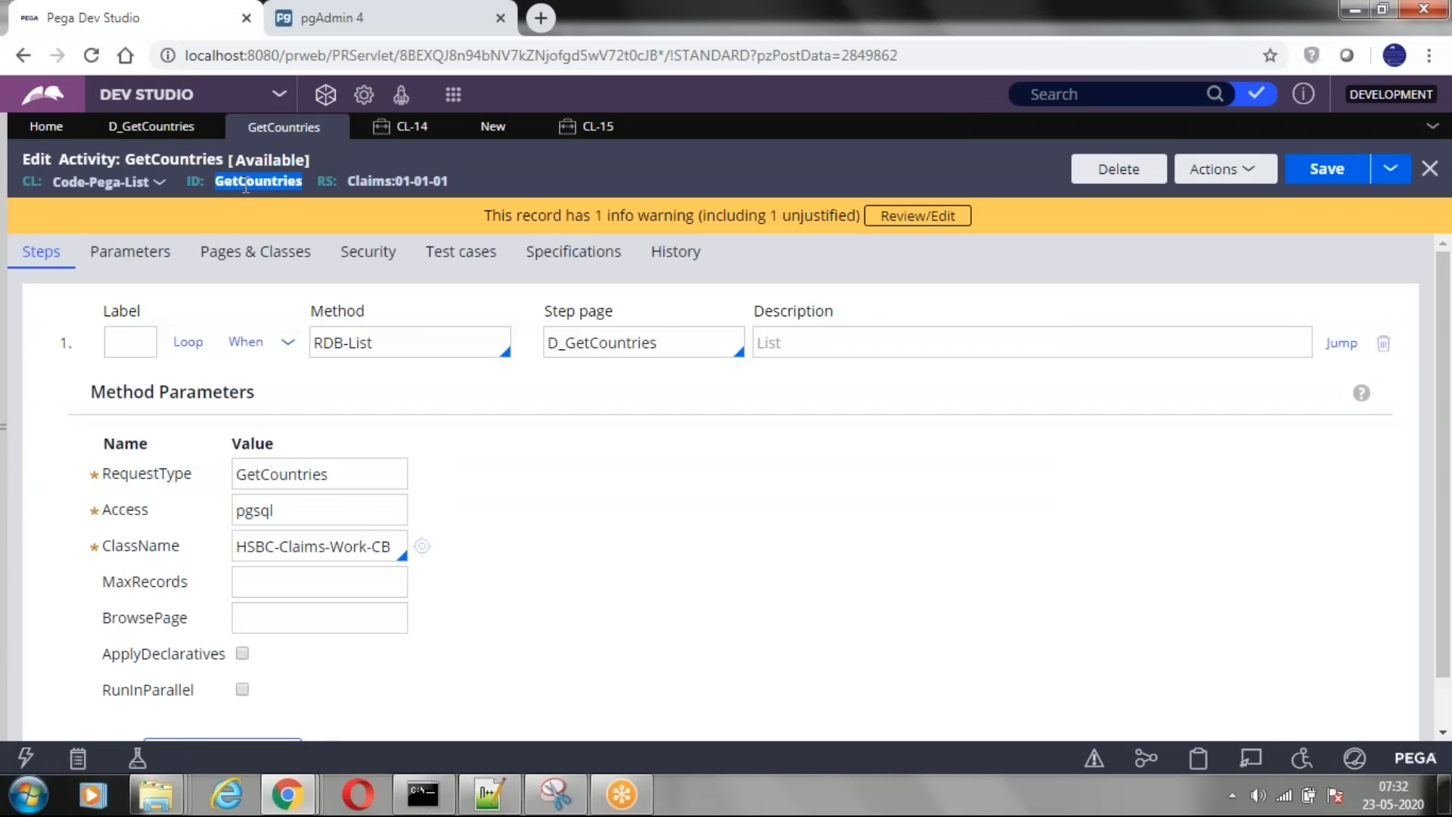
click(288, 342)
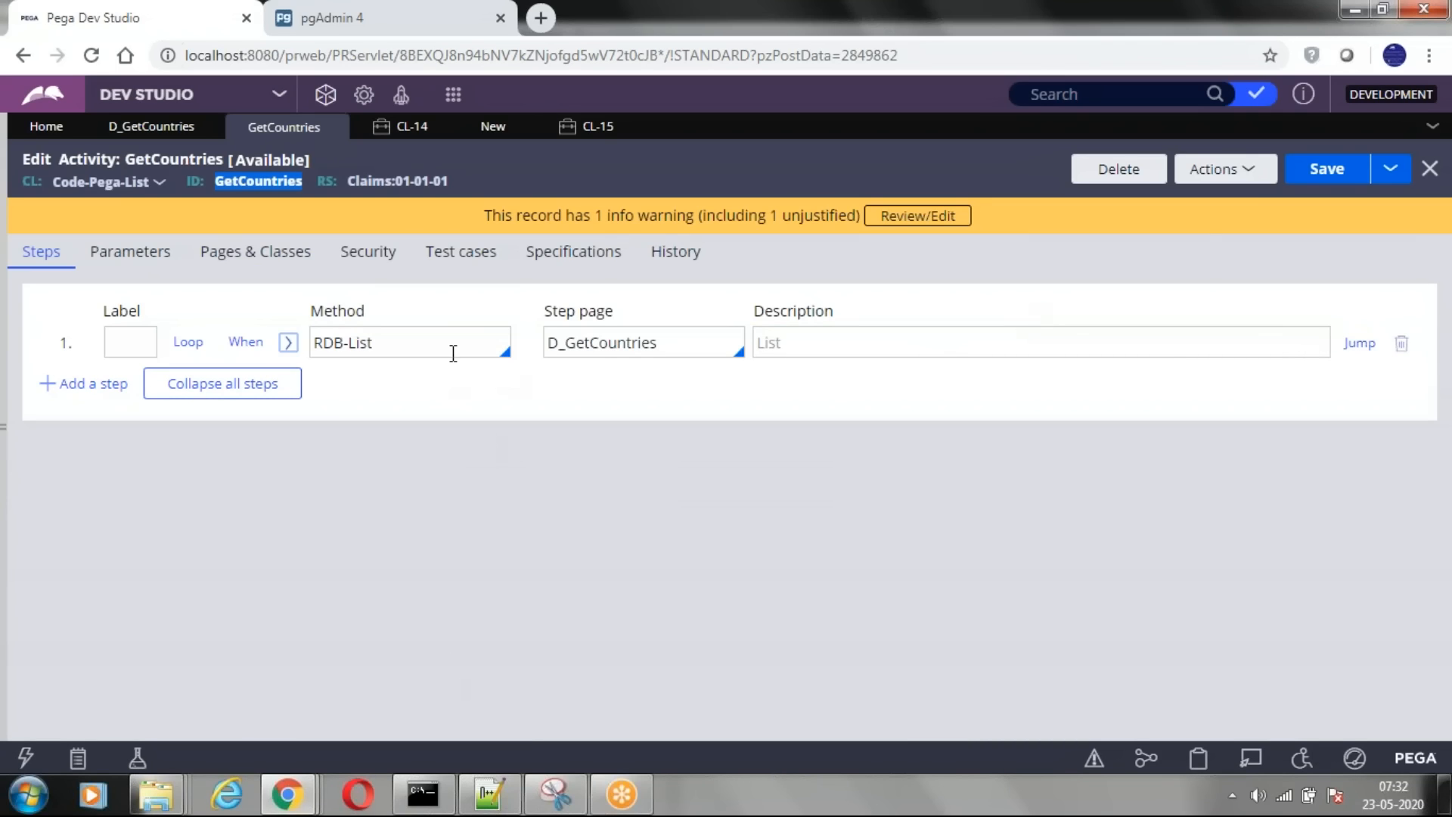
- Switch to pgAdmin 4, collapse the Cities and States tables in the browser tree, and view all rows of the Countres table
click(368, 15)
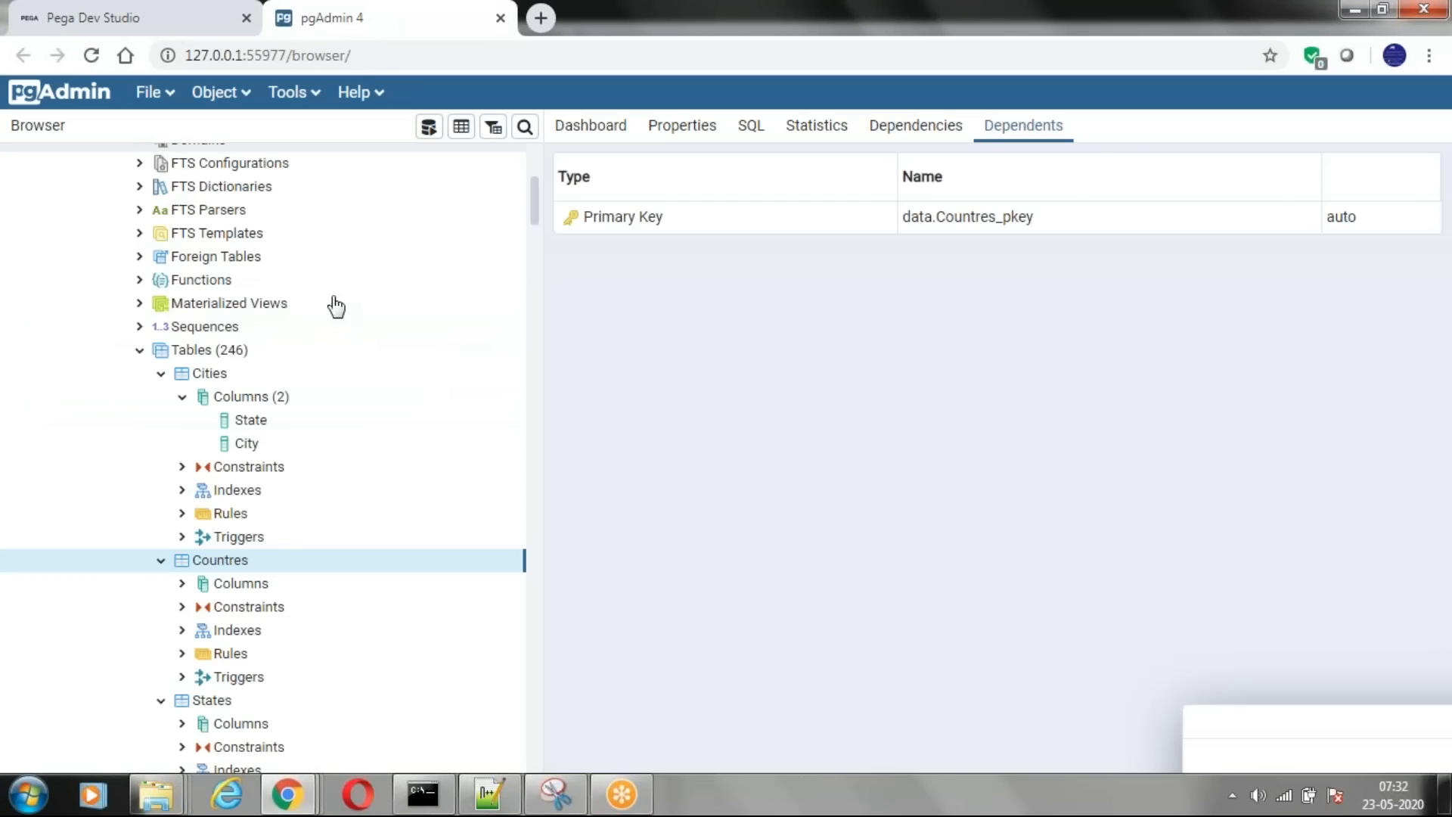
click(161, 373)
double_click(219, 399)
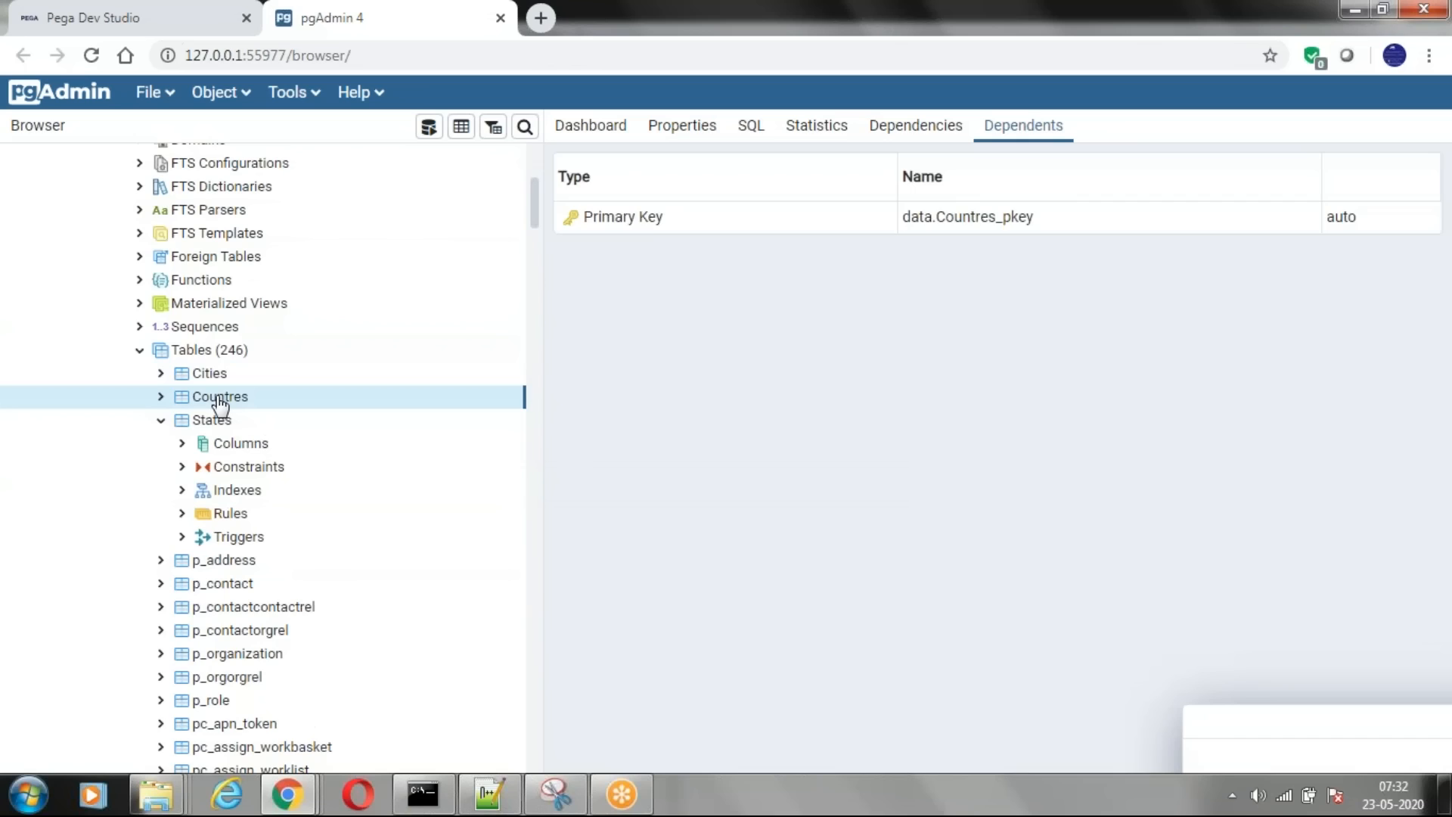
click(162, 421)
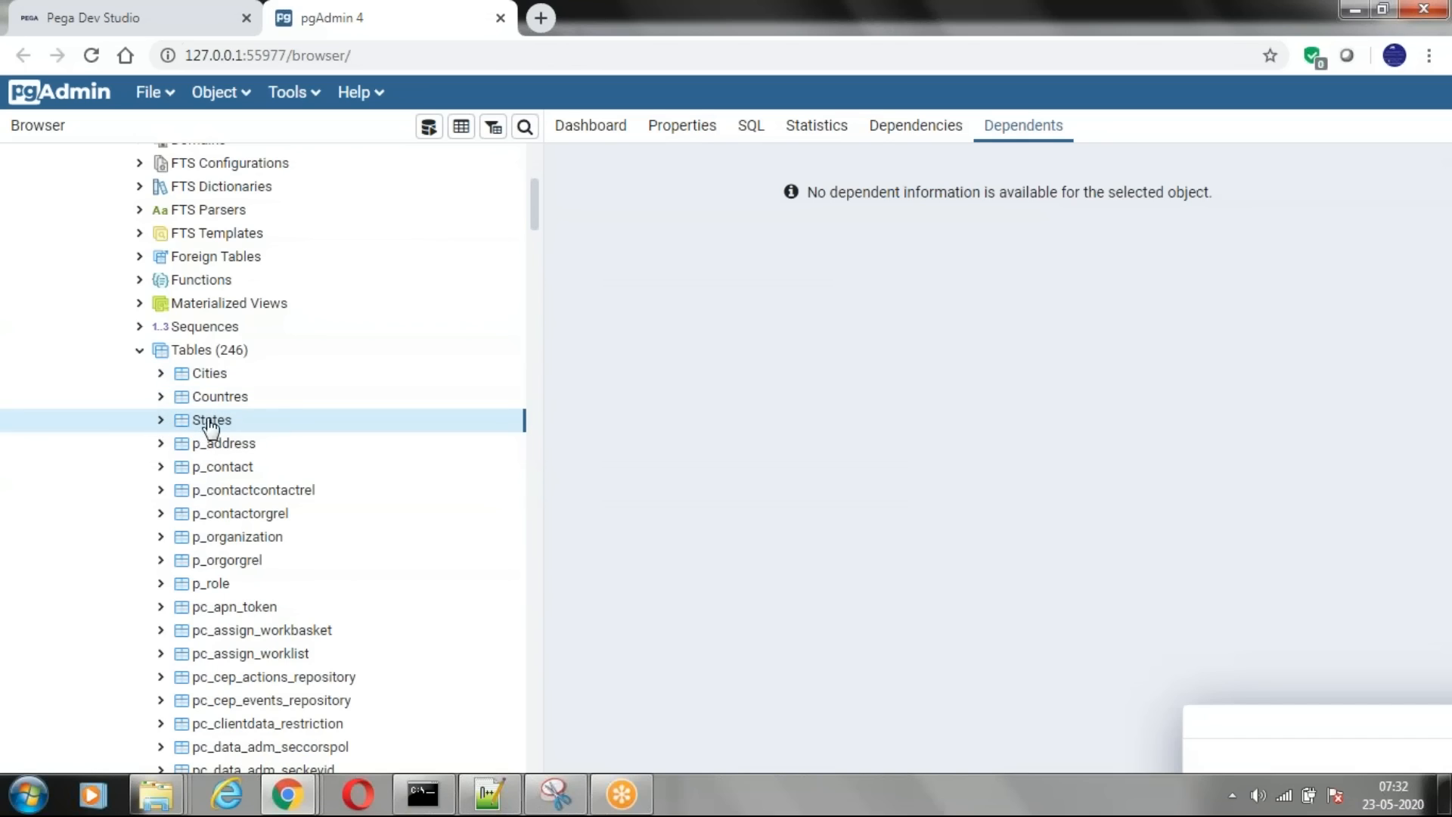
click(163, 398)
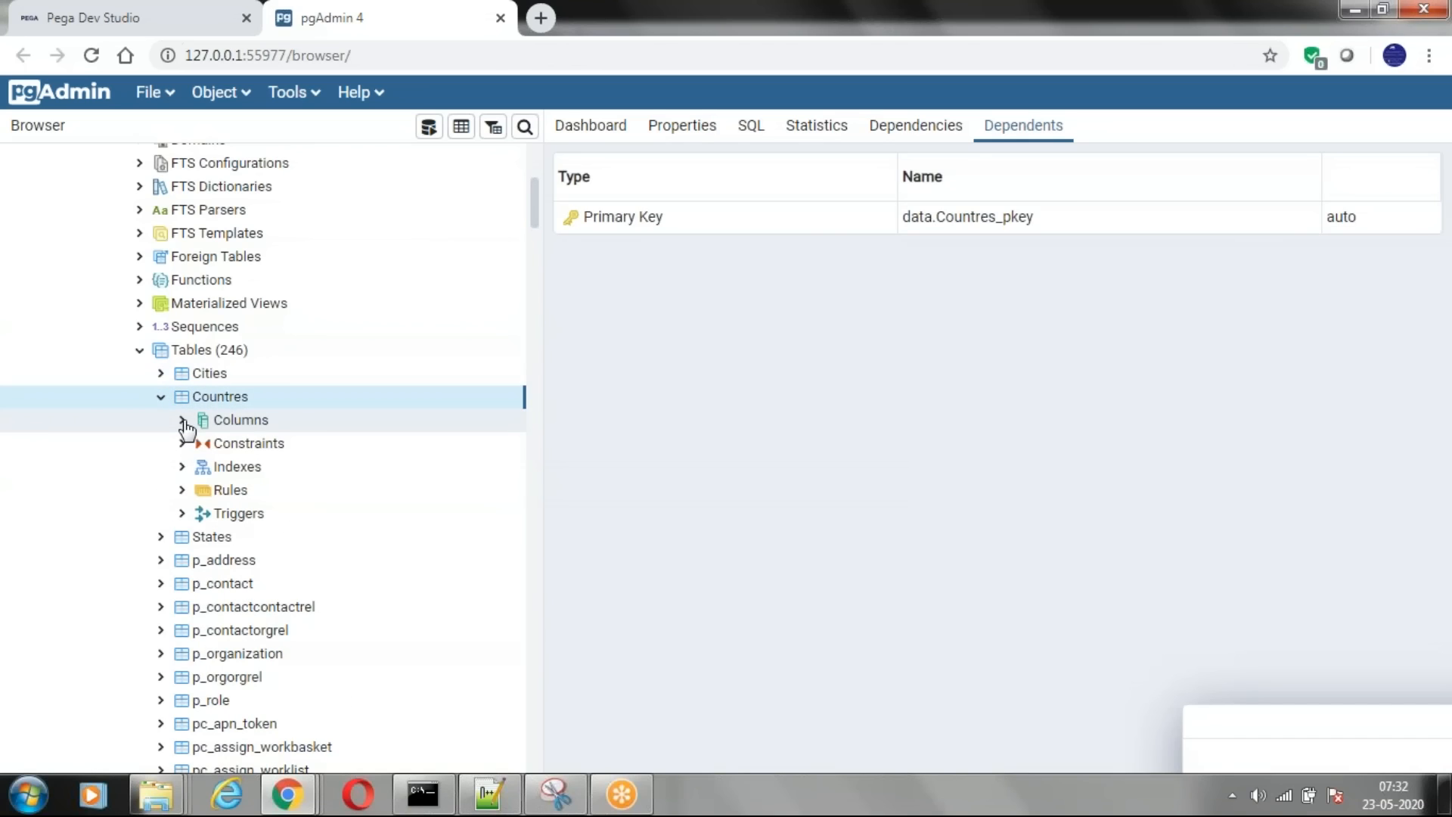
click(186, 425)
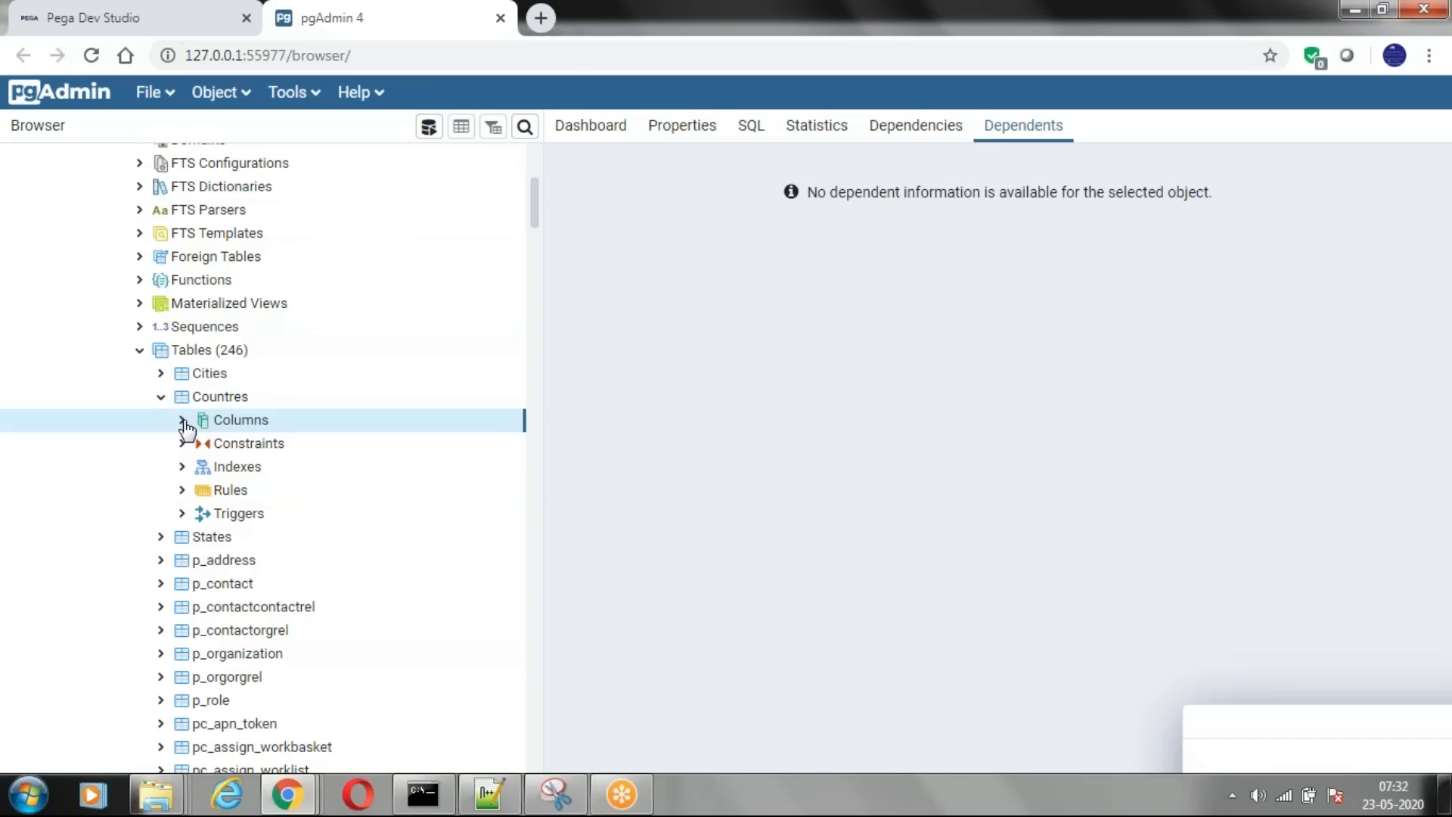
right_click(225, 401)
mouse_move(299, 454)
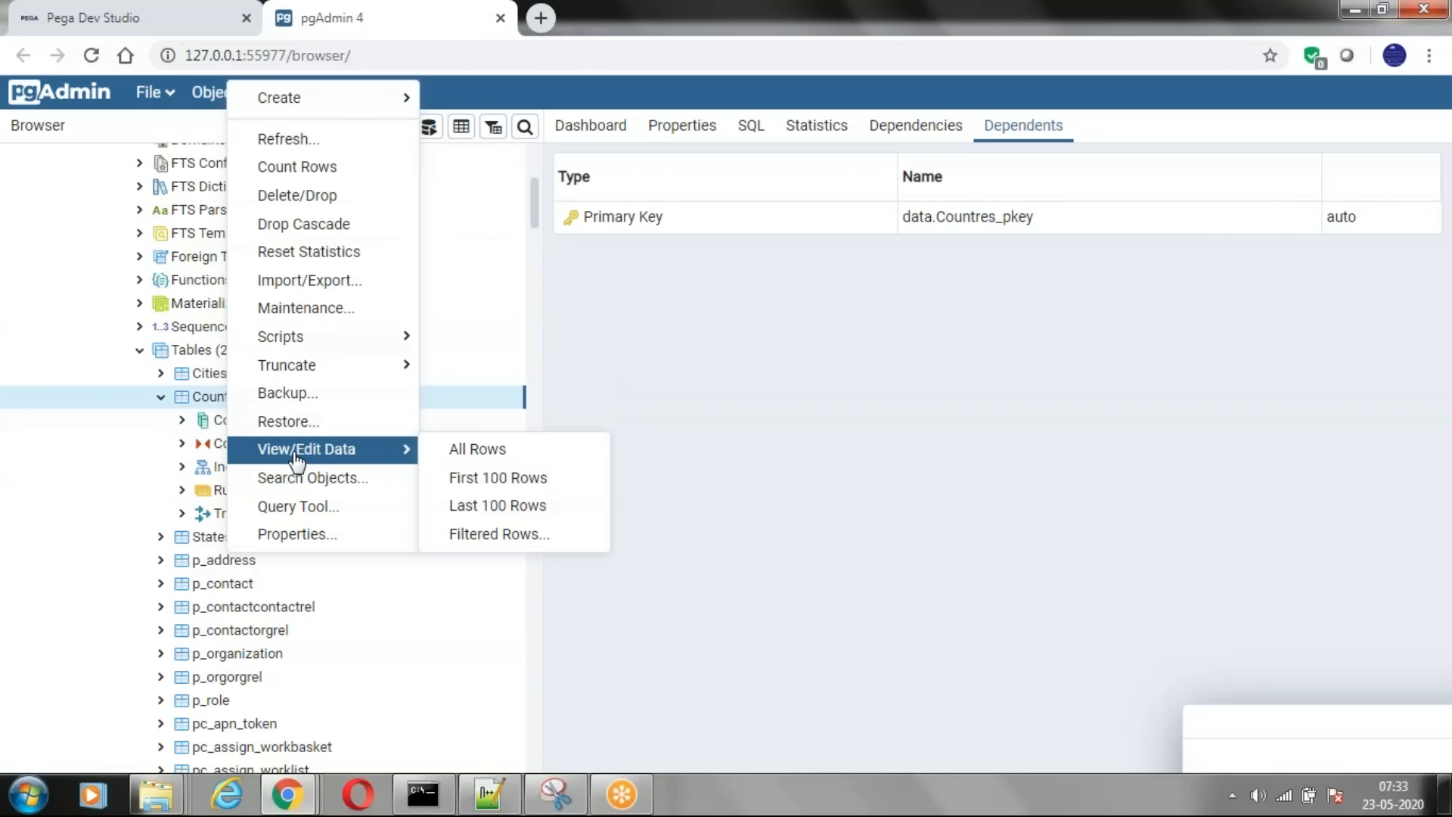
click(465, 451)
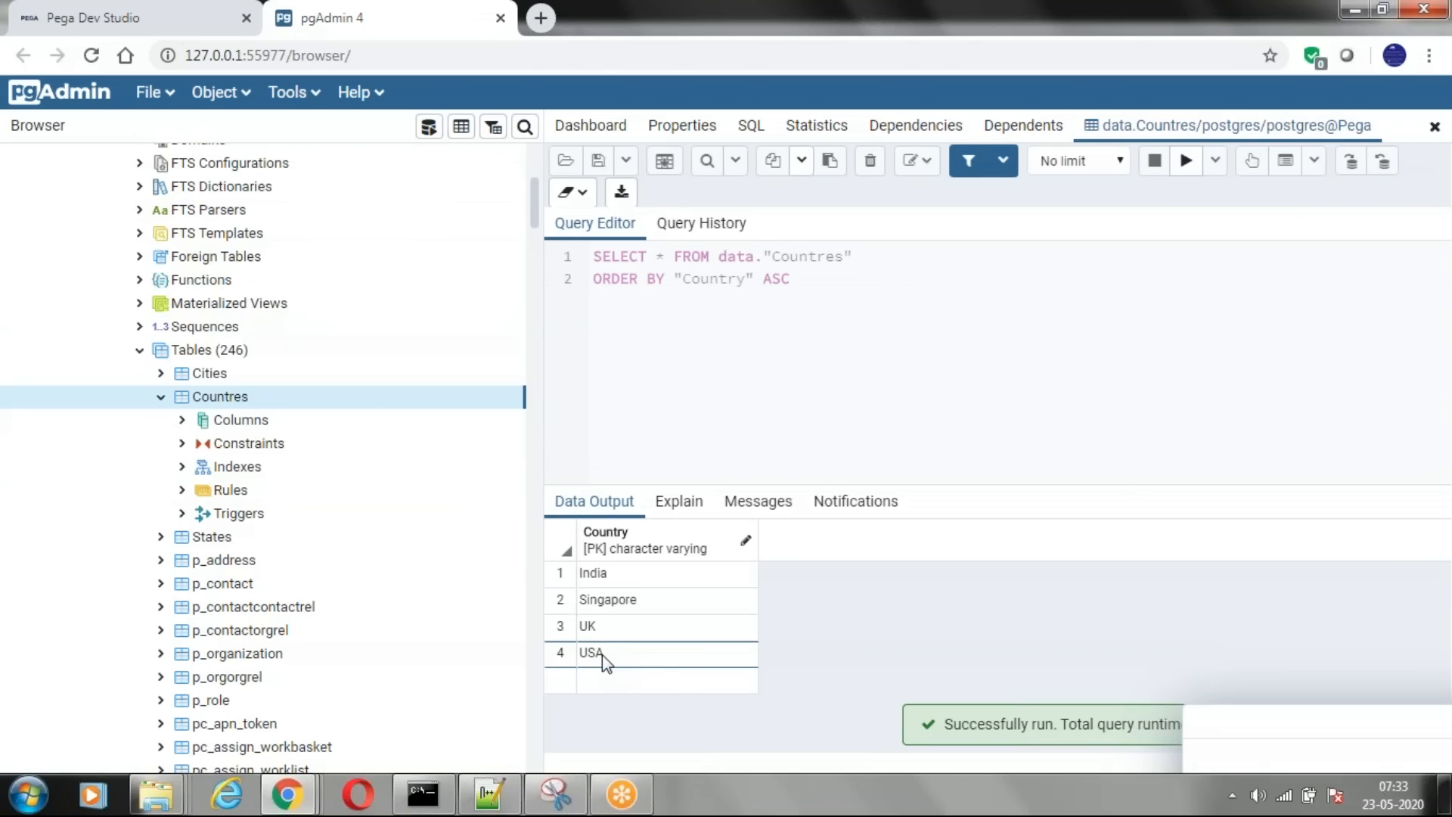
- View all rows of the States table and all rows of the Cities table
right_click(203, 540)
mouse_move(266, 460)
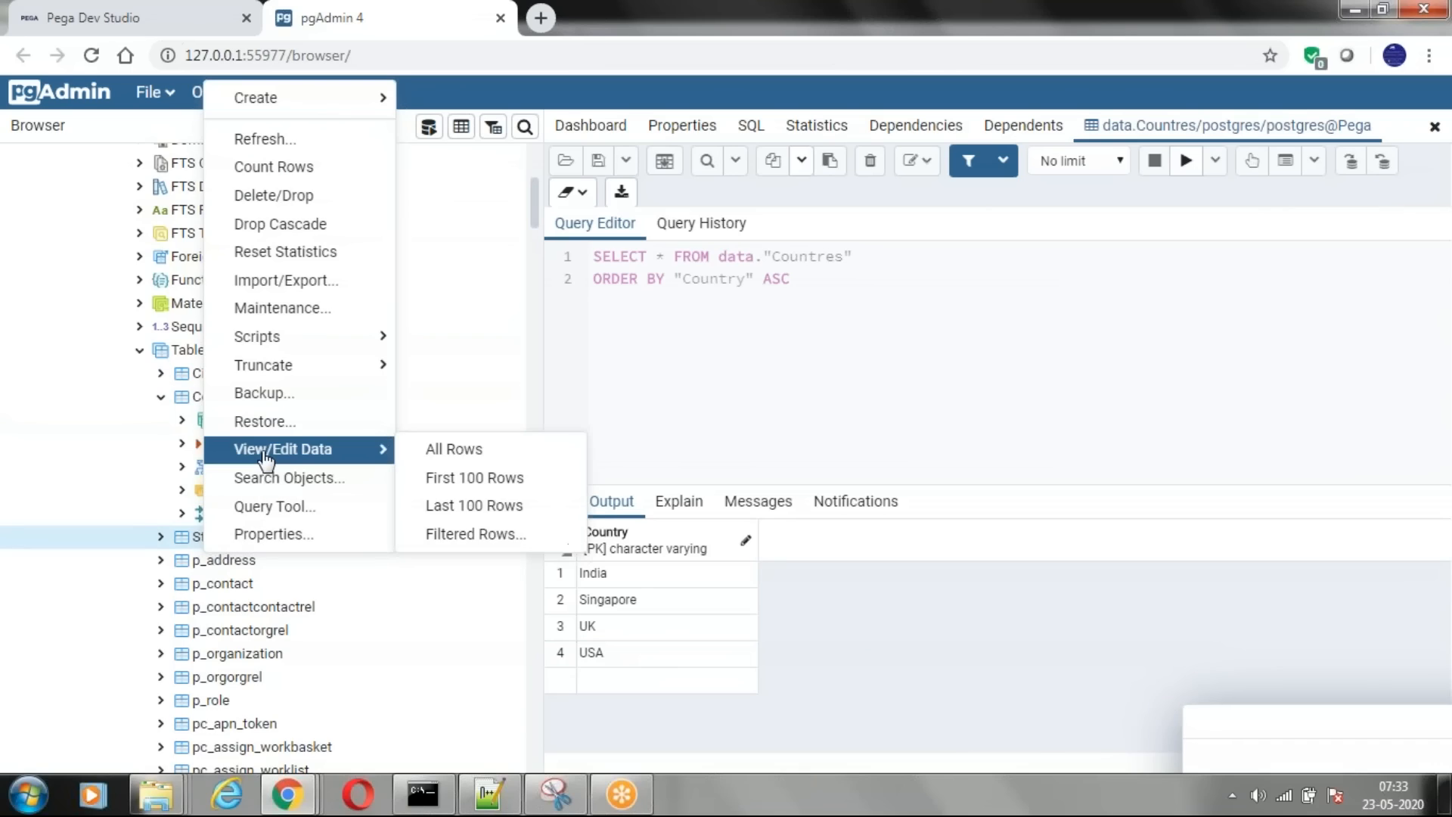
click(443, 450)
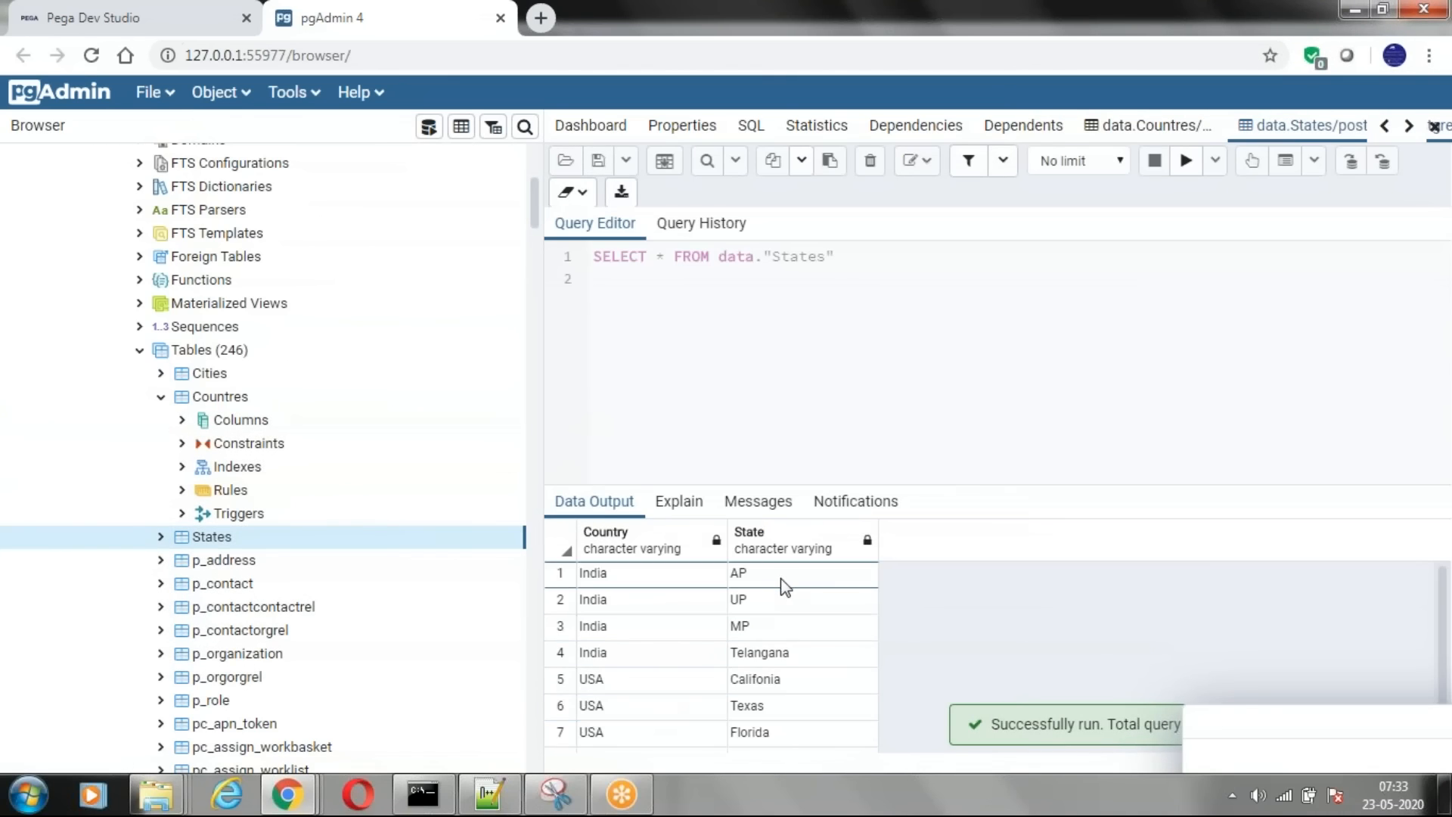
click(209, 381)
right_click(209, 381)
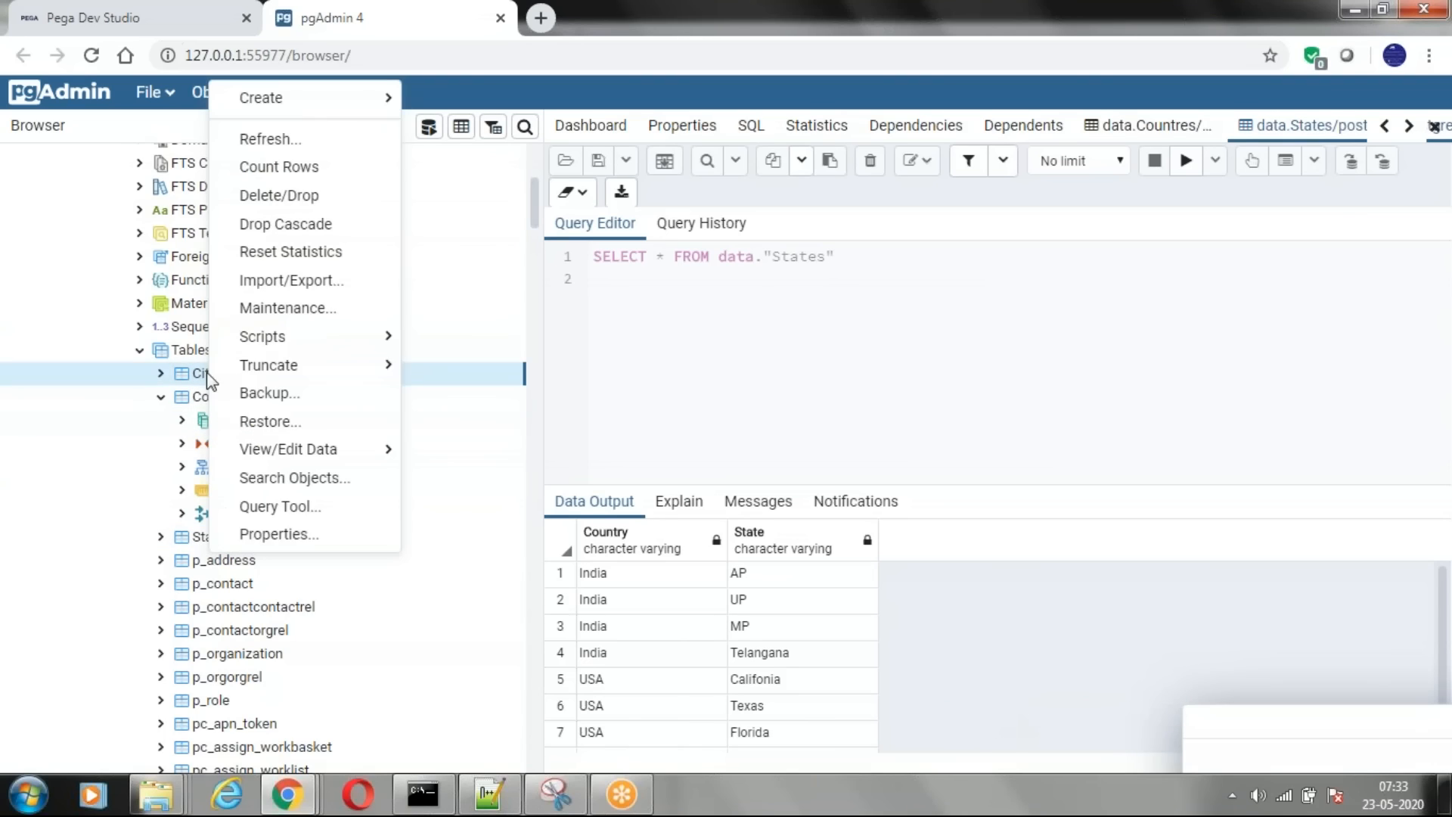
mouse_move(346, 457)
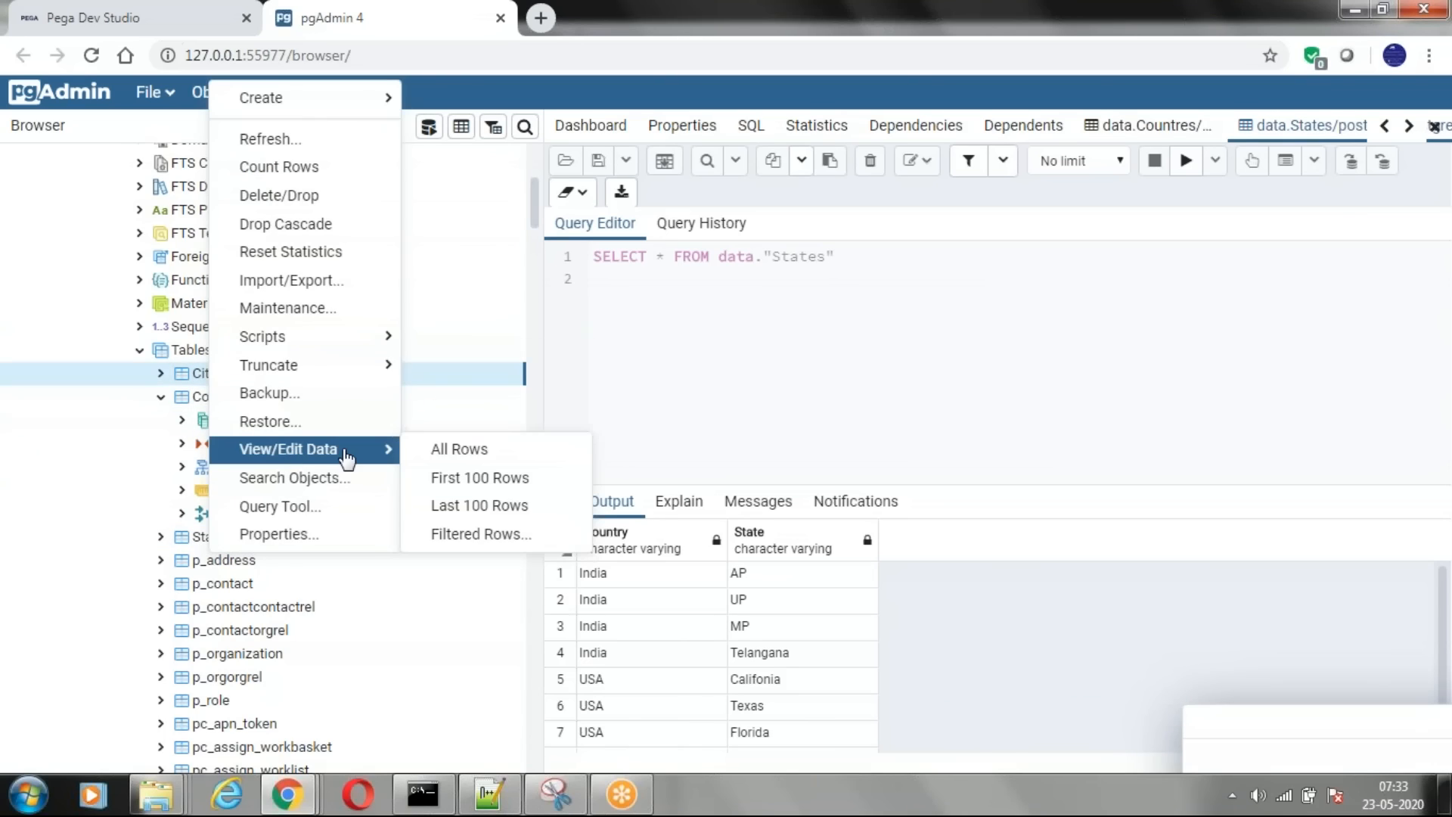
click(448, 450)
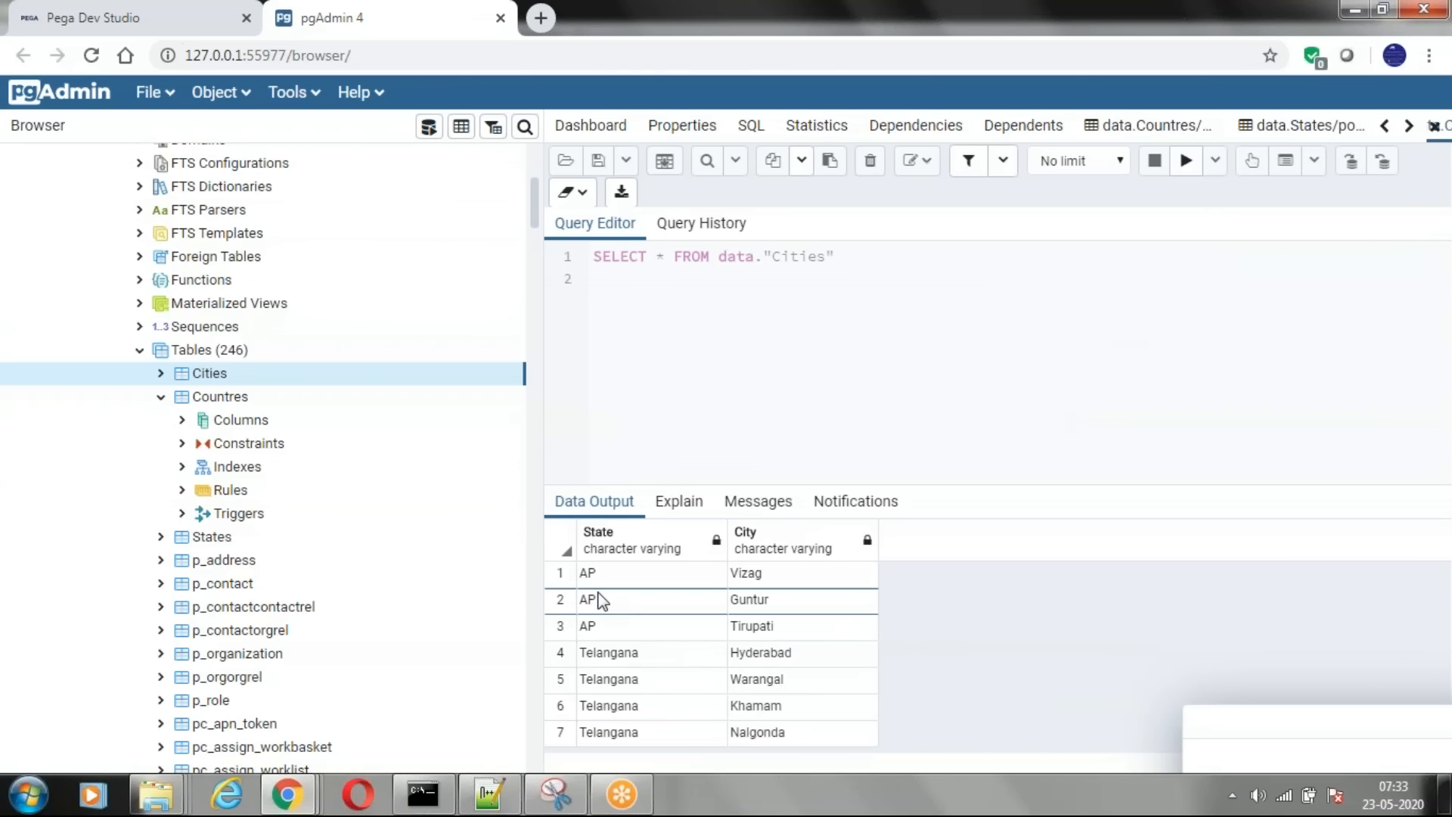
- Switch back to Pega Dev Studio and examine the method parameters of the GetCountries activity's RDB-List step
key(alt+Tab)
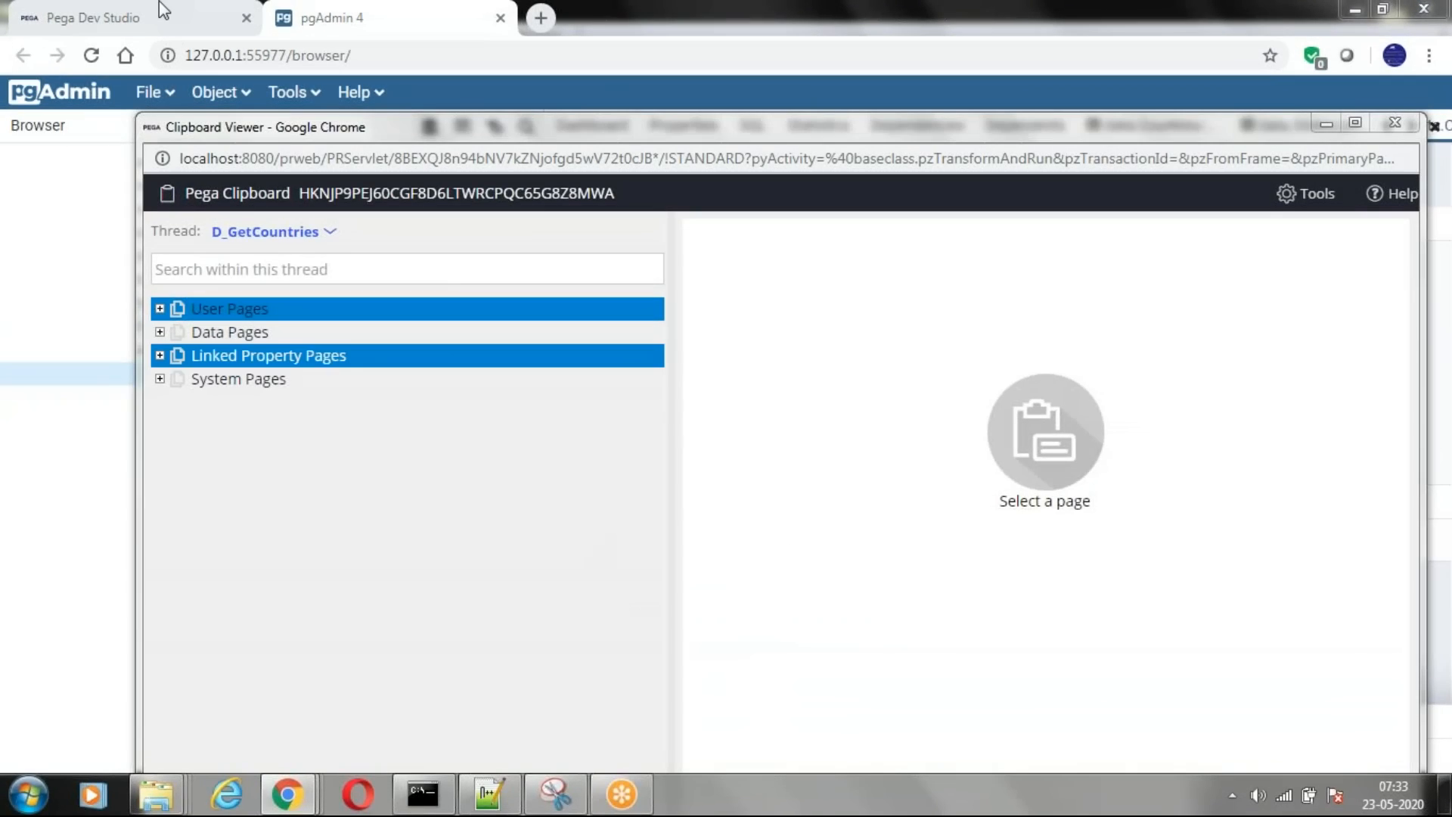
click(161, 8)
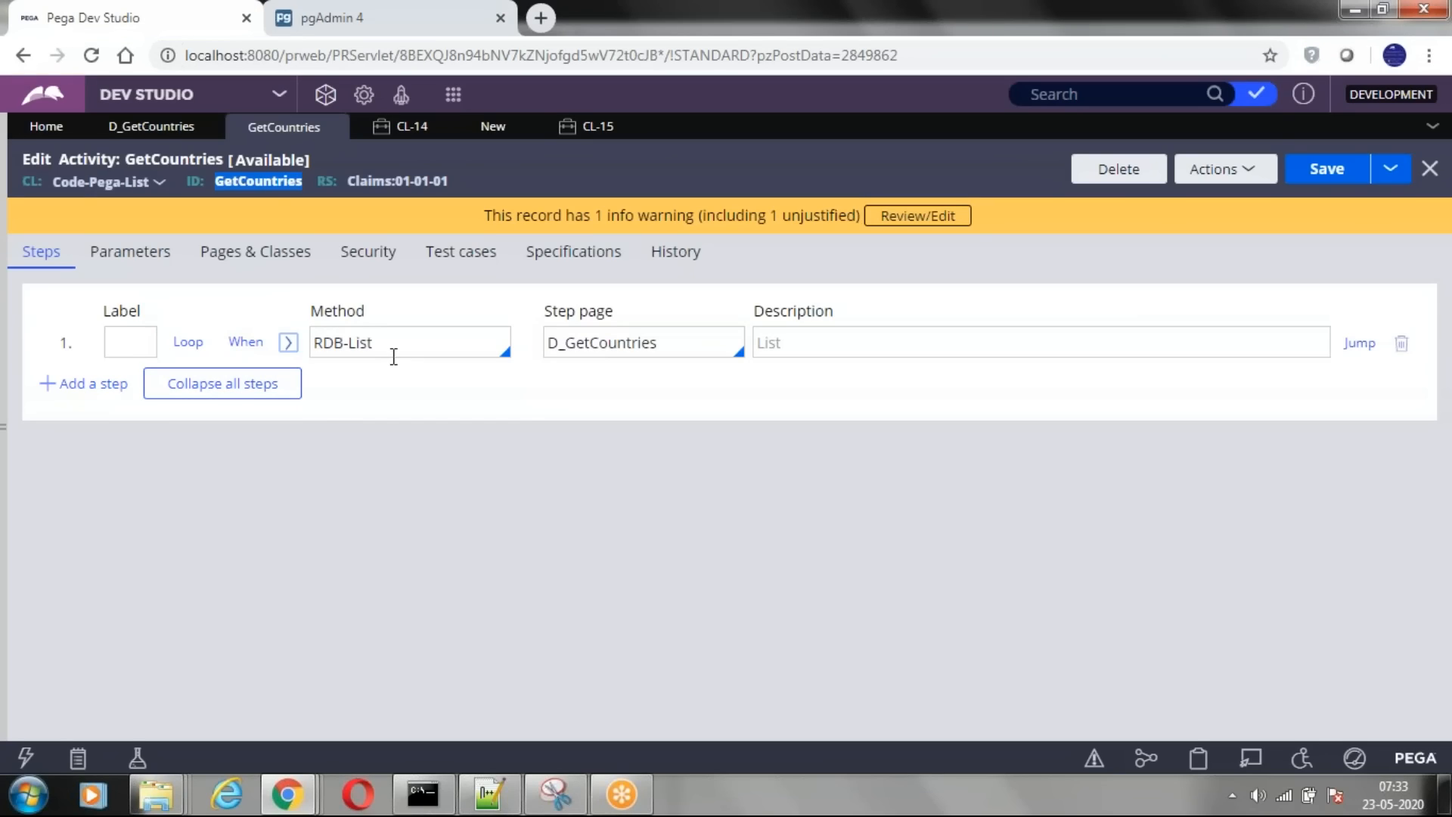
click(396, 352)
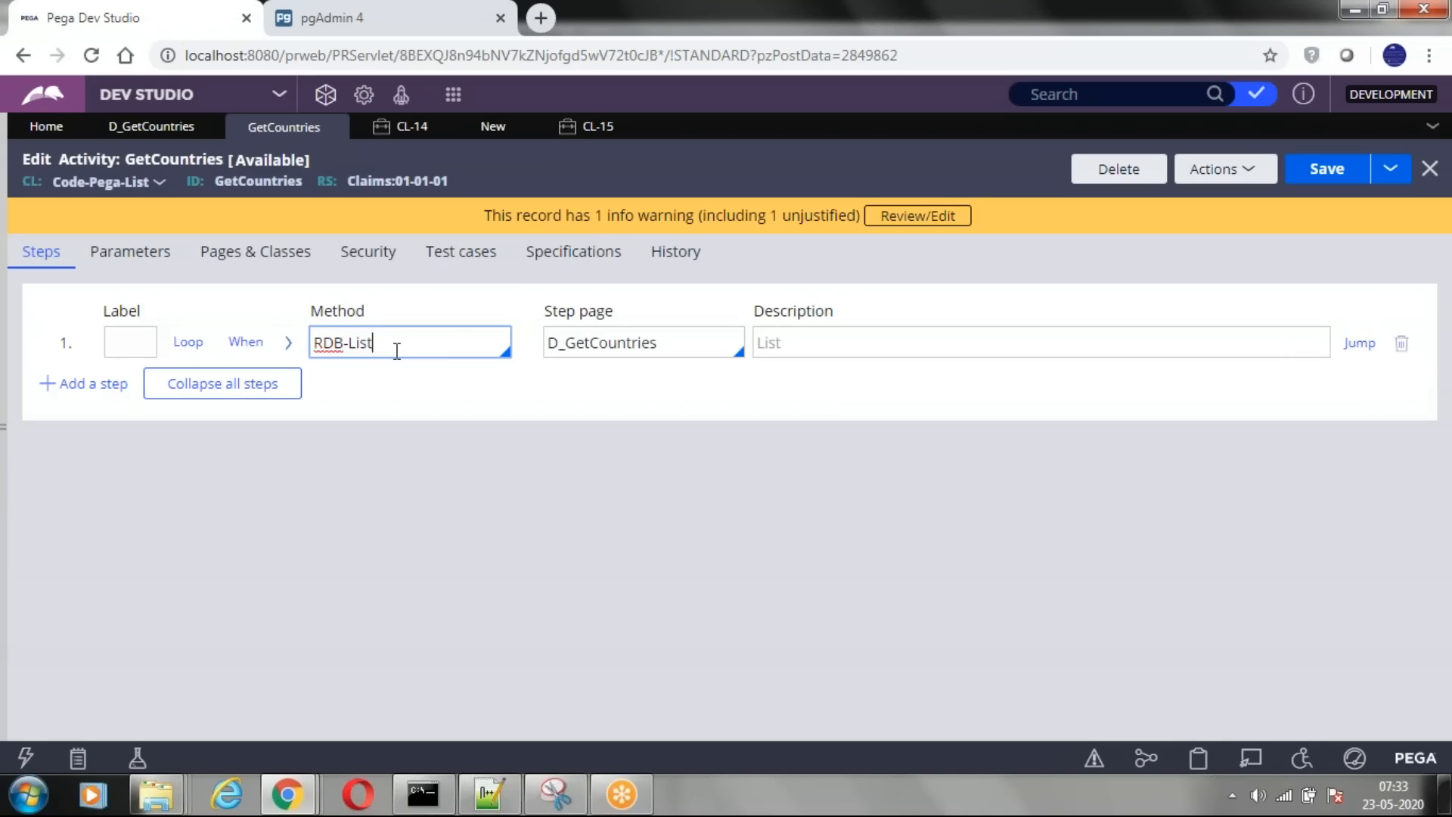
click(289, 345)
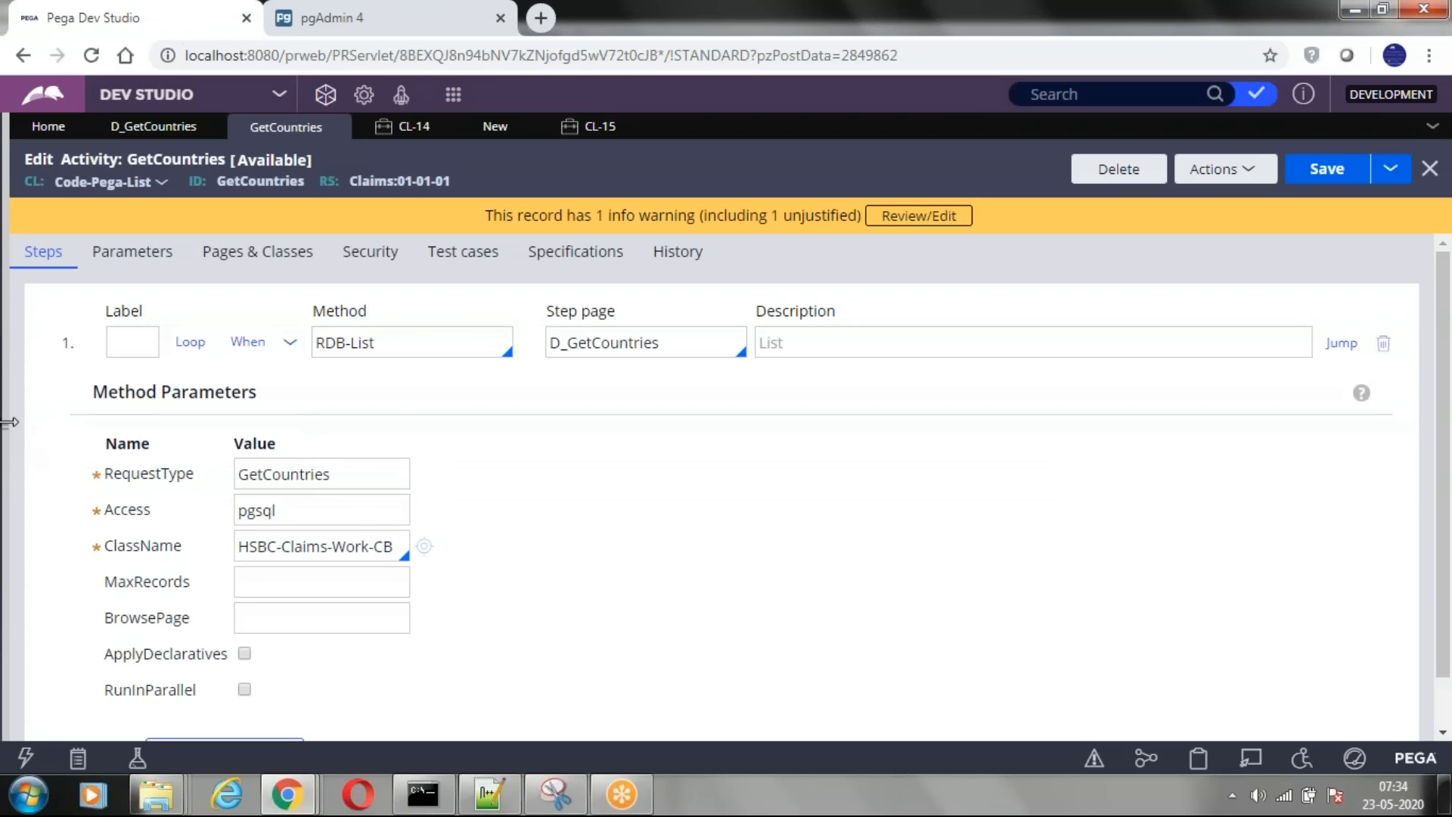
- Reveal the App explorer and start a new Connect SQL record under the CB class
drag(10, 422, 7, 422)
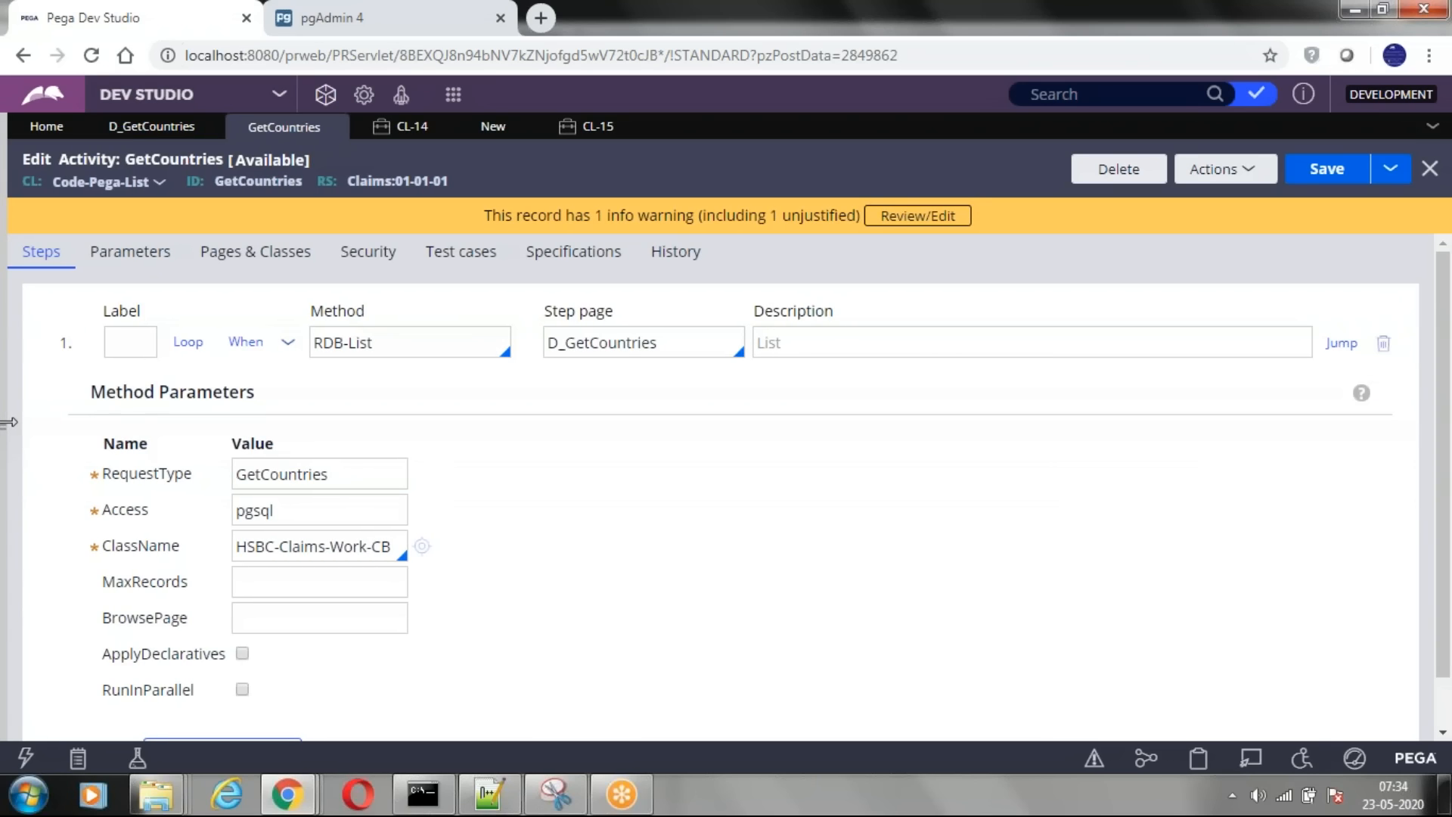
click(9, 422)
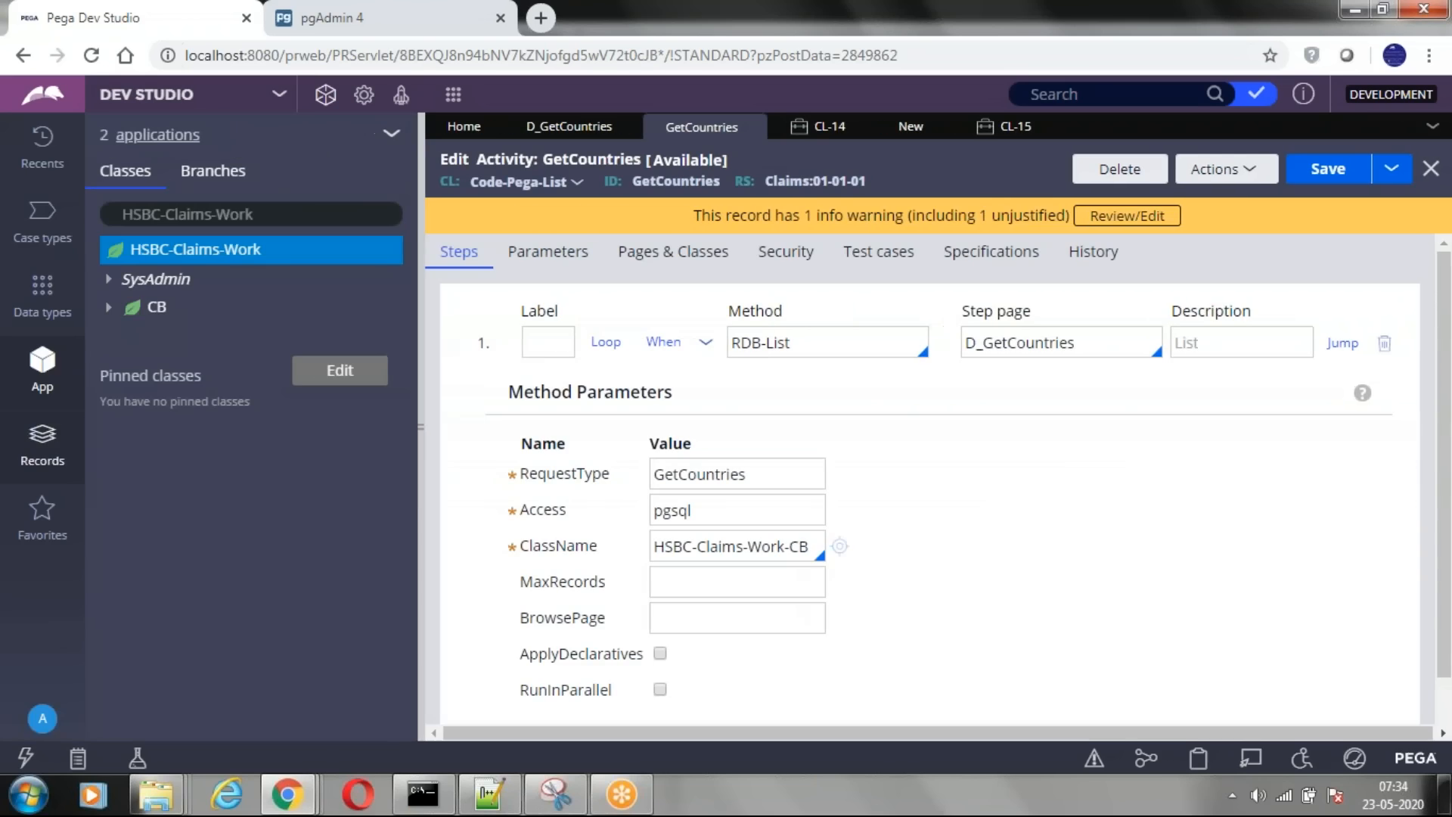
click(150, 311)
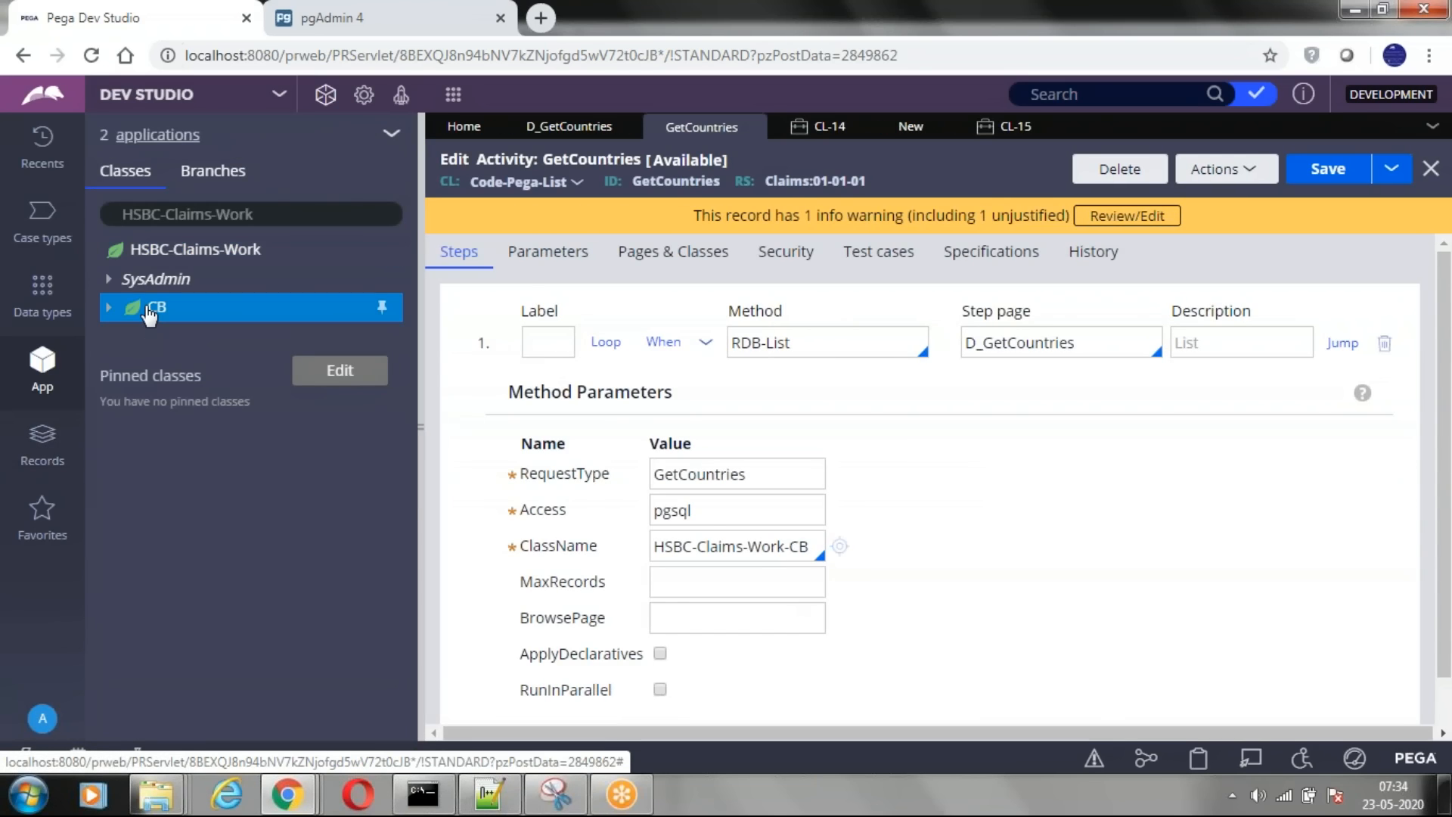
right_click(149, 312)
mouse_move(276, 347)
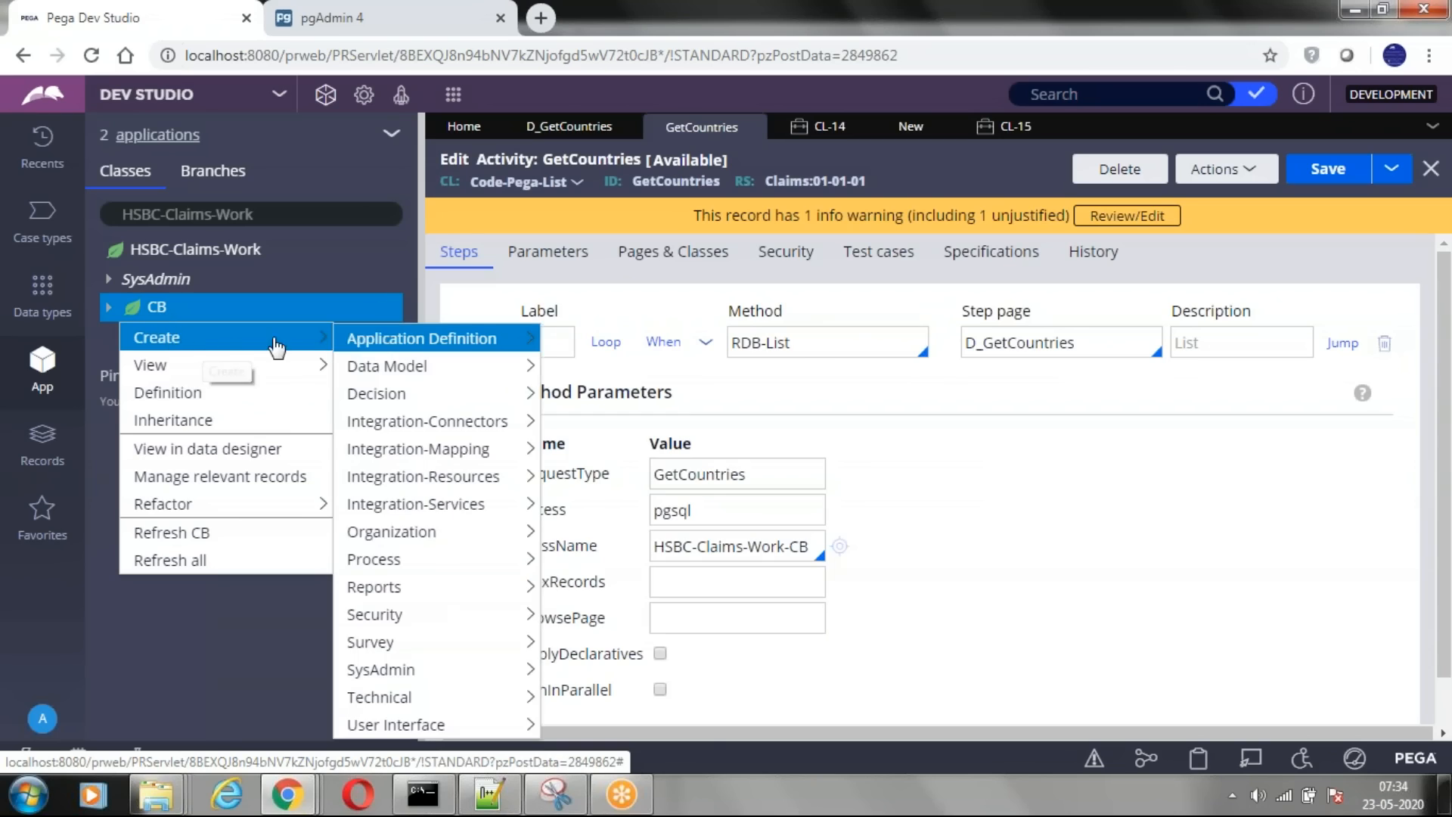
mouse_move(401, 427)
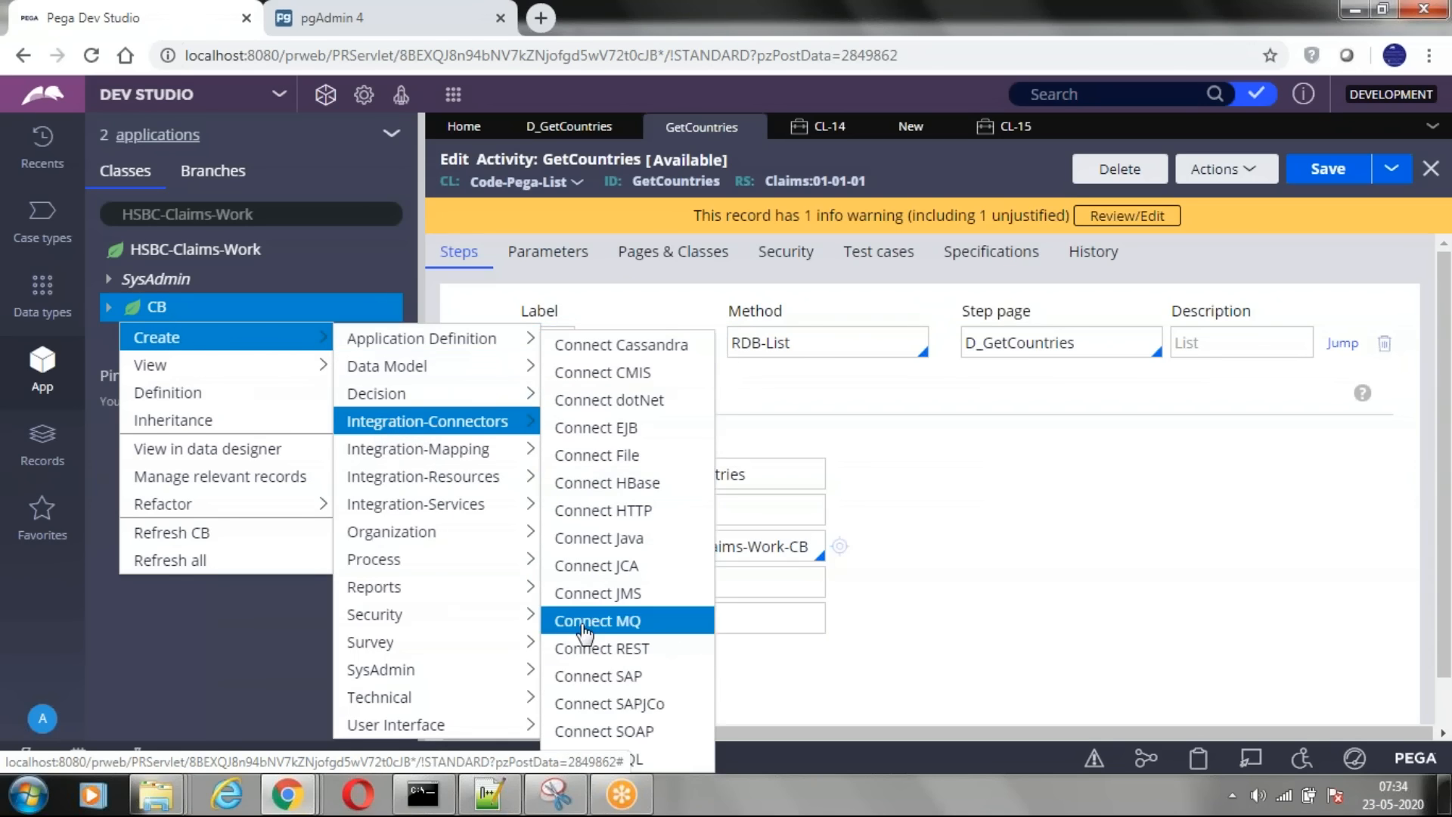
click(605, 759)
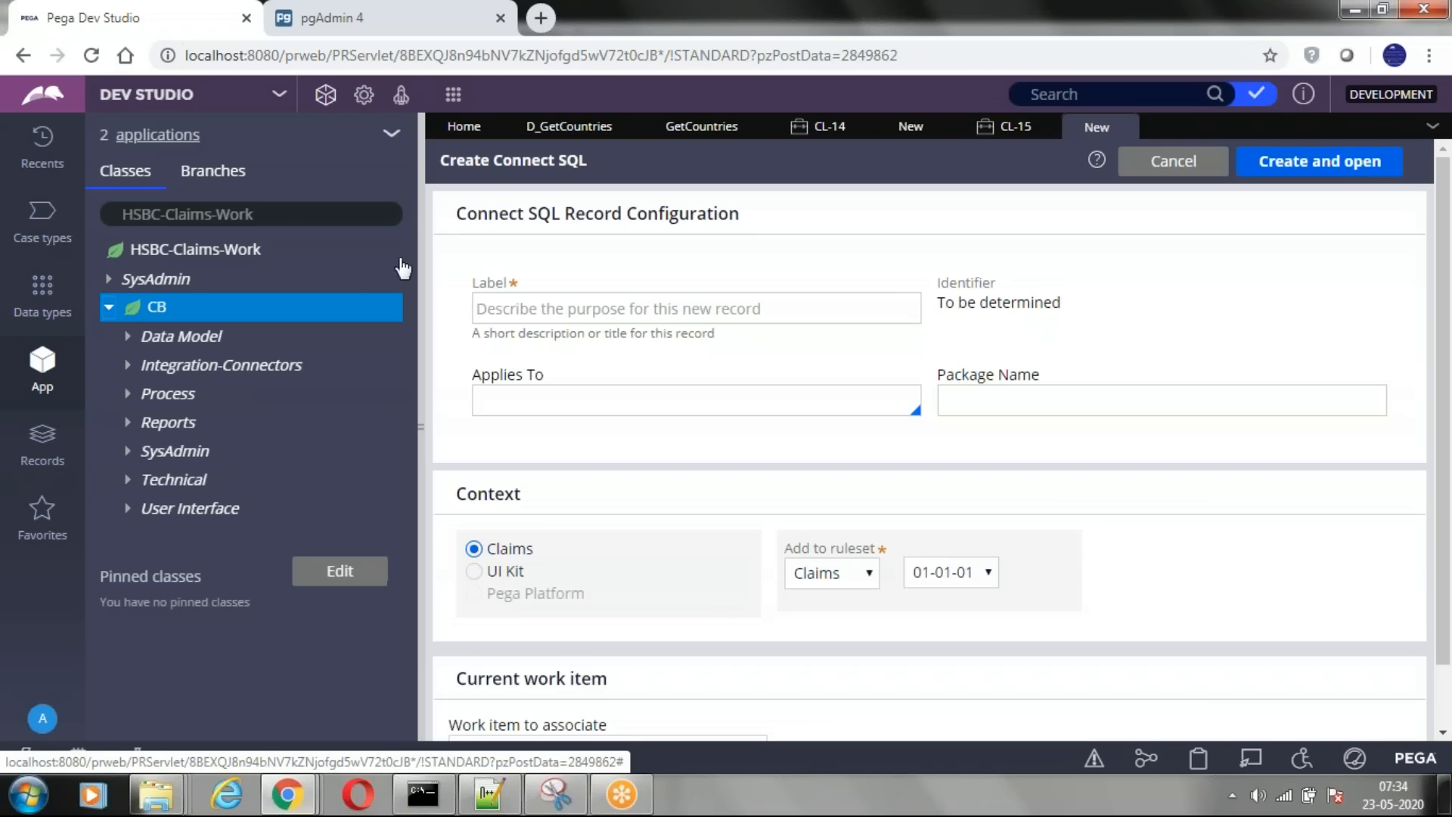
- Label the new Connect SQL record GetCountries, copying the RequestType value from the GetCountries activity
click(598, 306)
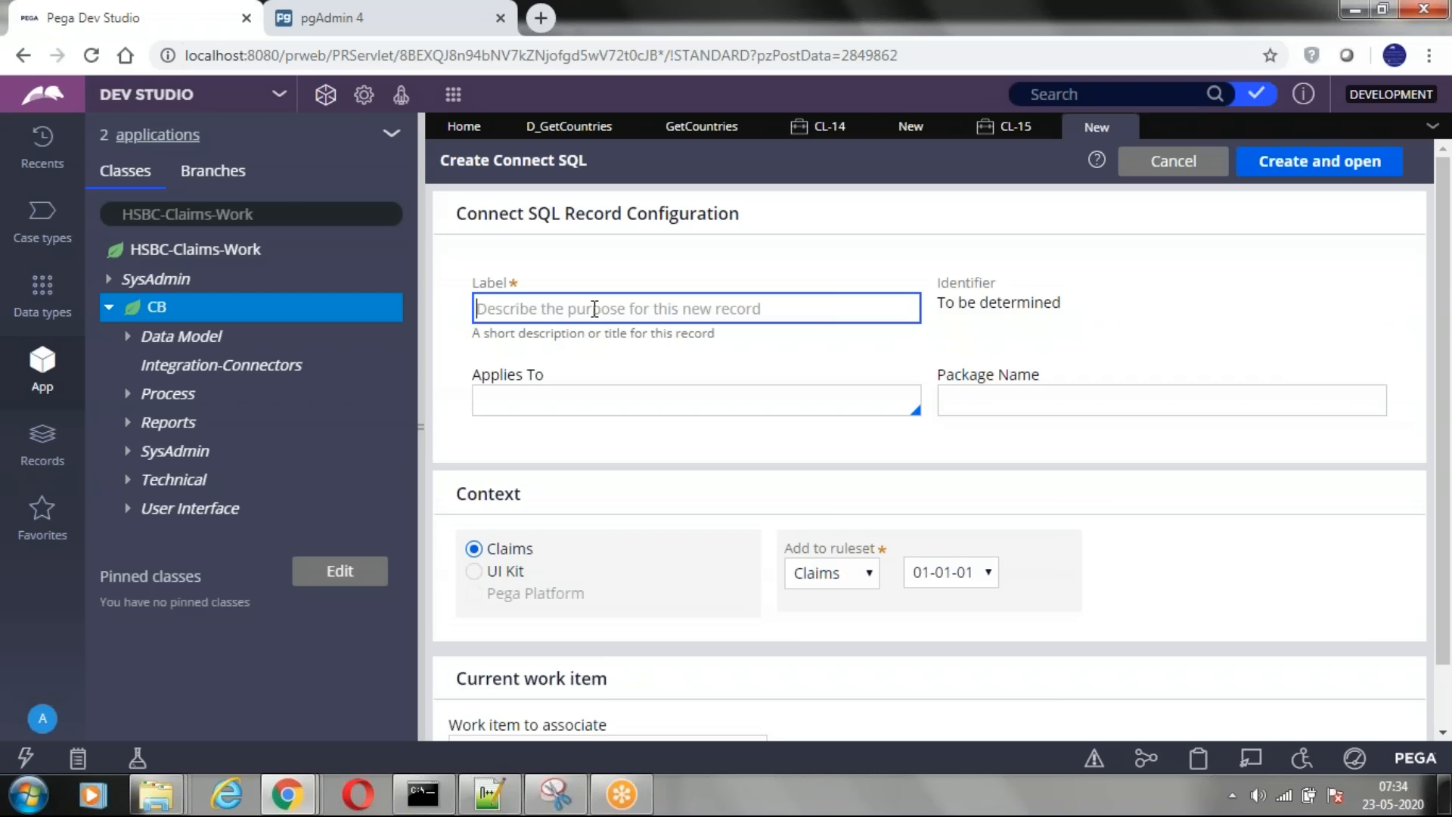
click(677, 144)
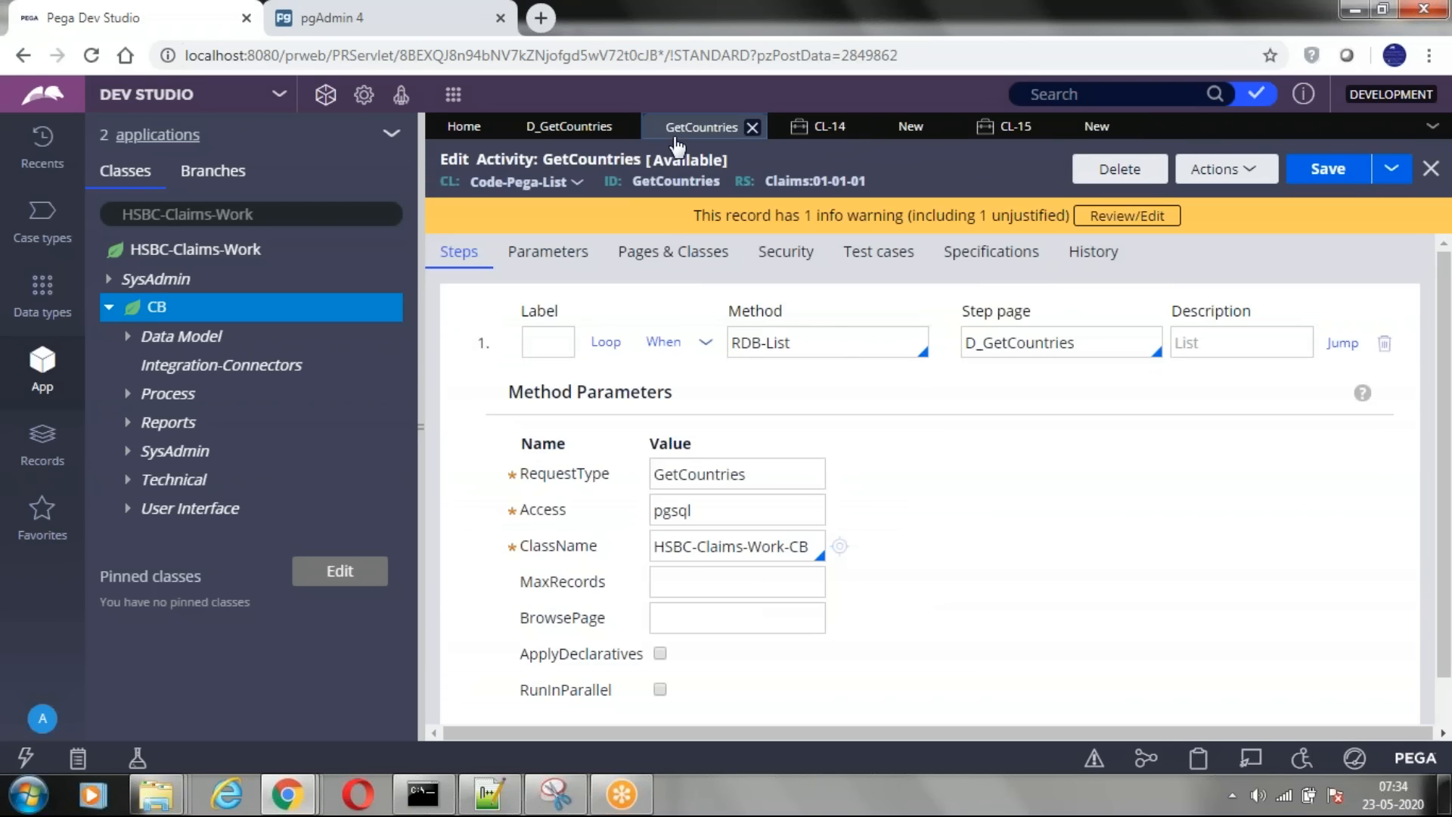
double_click(688, 475)
key(ctrl+c)
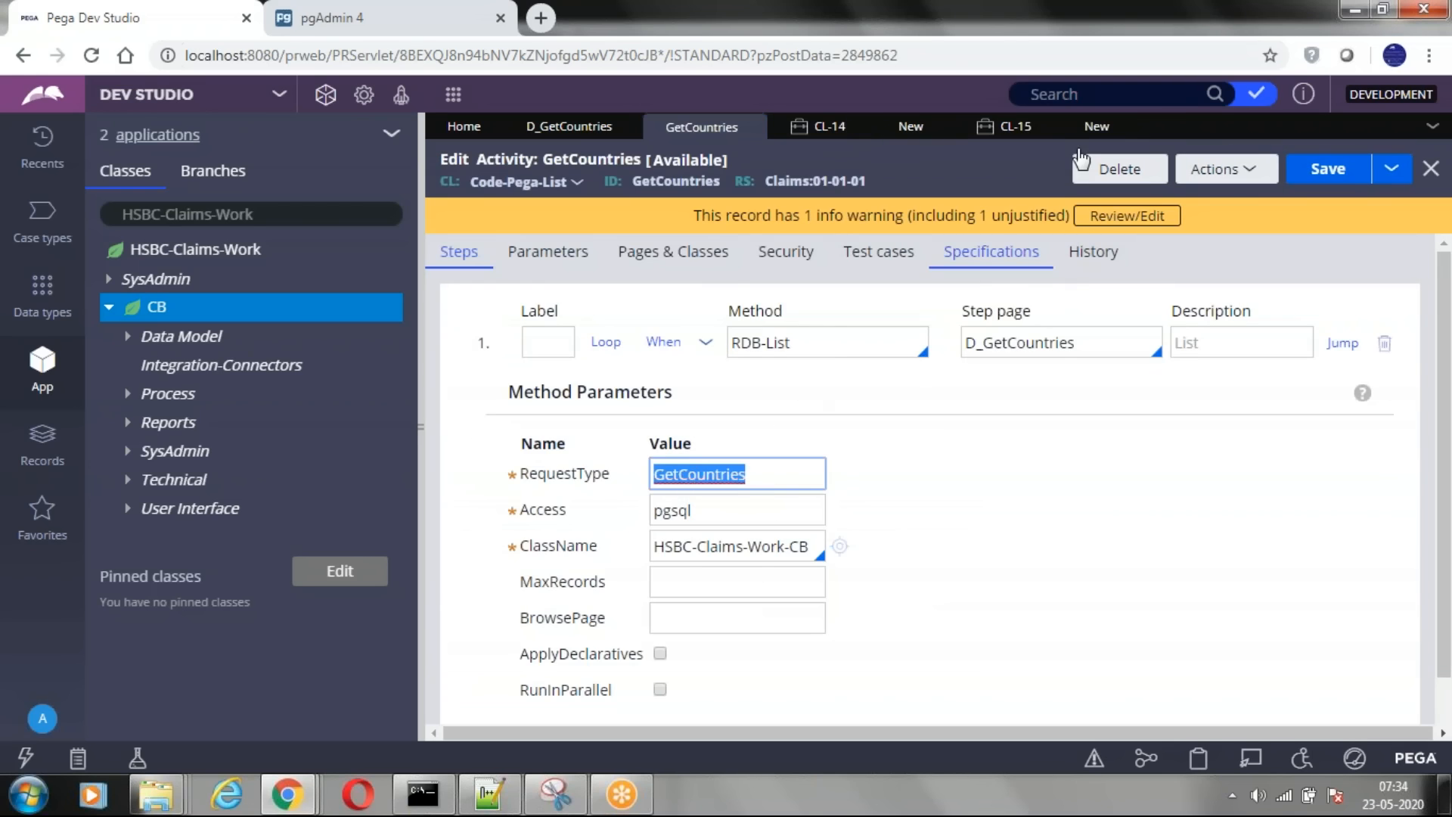
click(1097, 126)
click(546, 311)
key(ctrl+v)
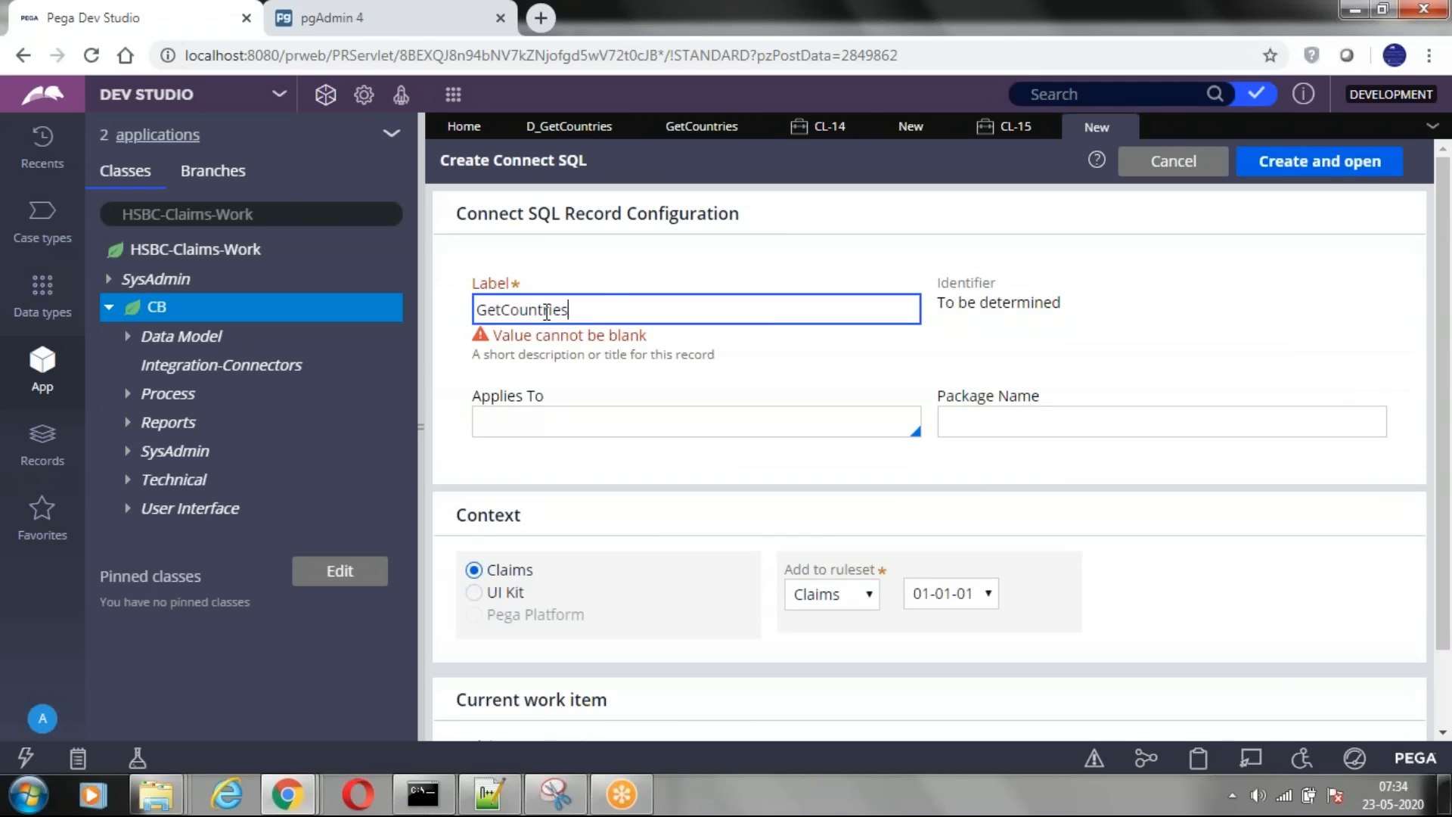
- Set Applies To to HSBC-Claims-Work-CB, copied from the activity's ClassName, and enter pgsql as the package name
click(526, 424)
click(693, 136)
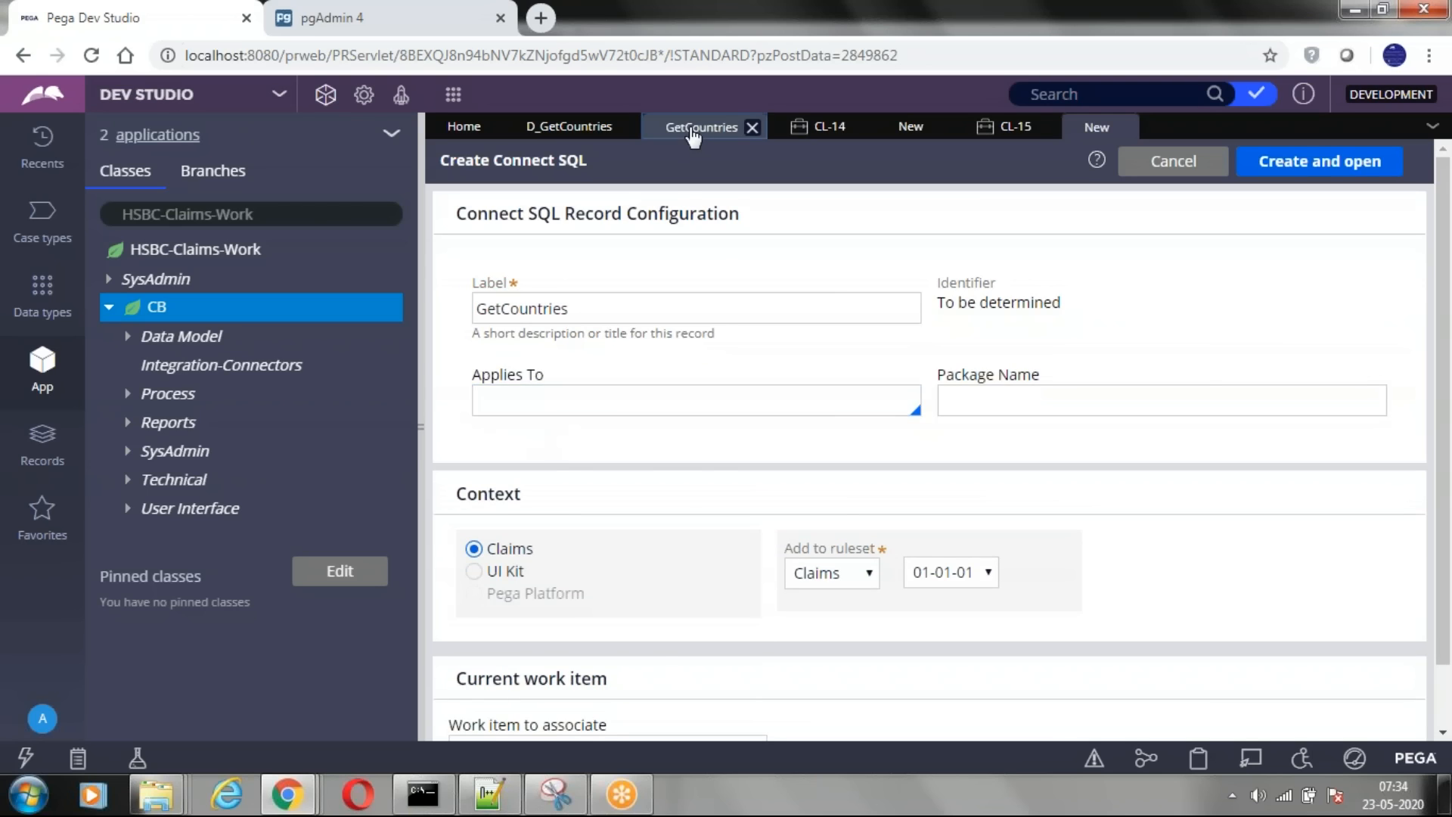
triple_click(695, 547)
key(ctrl+c)
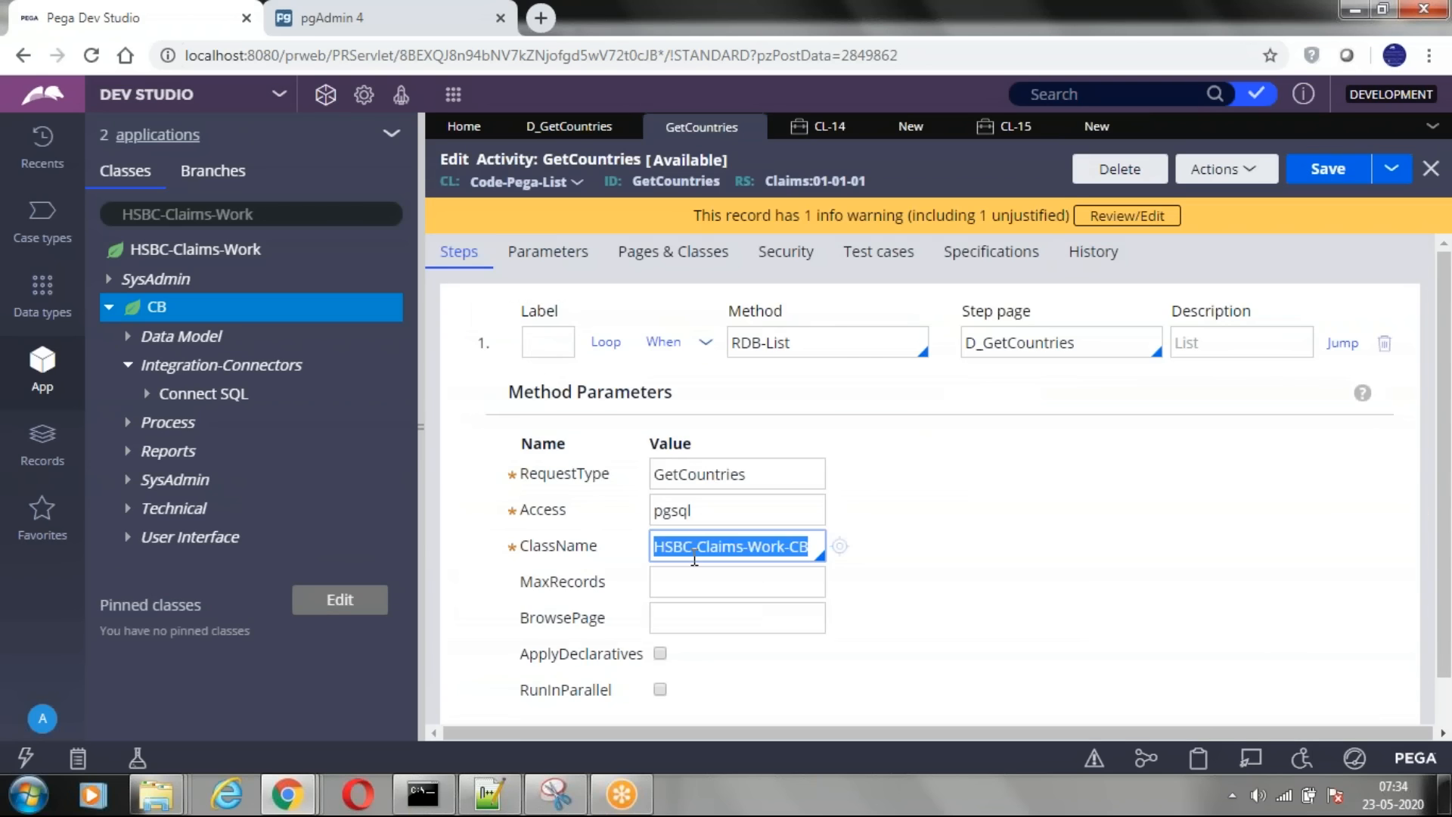
click(1097, 126)
click(590, 395)
key(ctrl+v)
click(982, 401)
key(Tab)
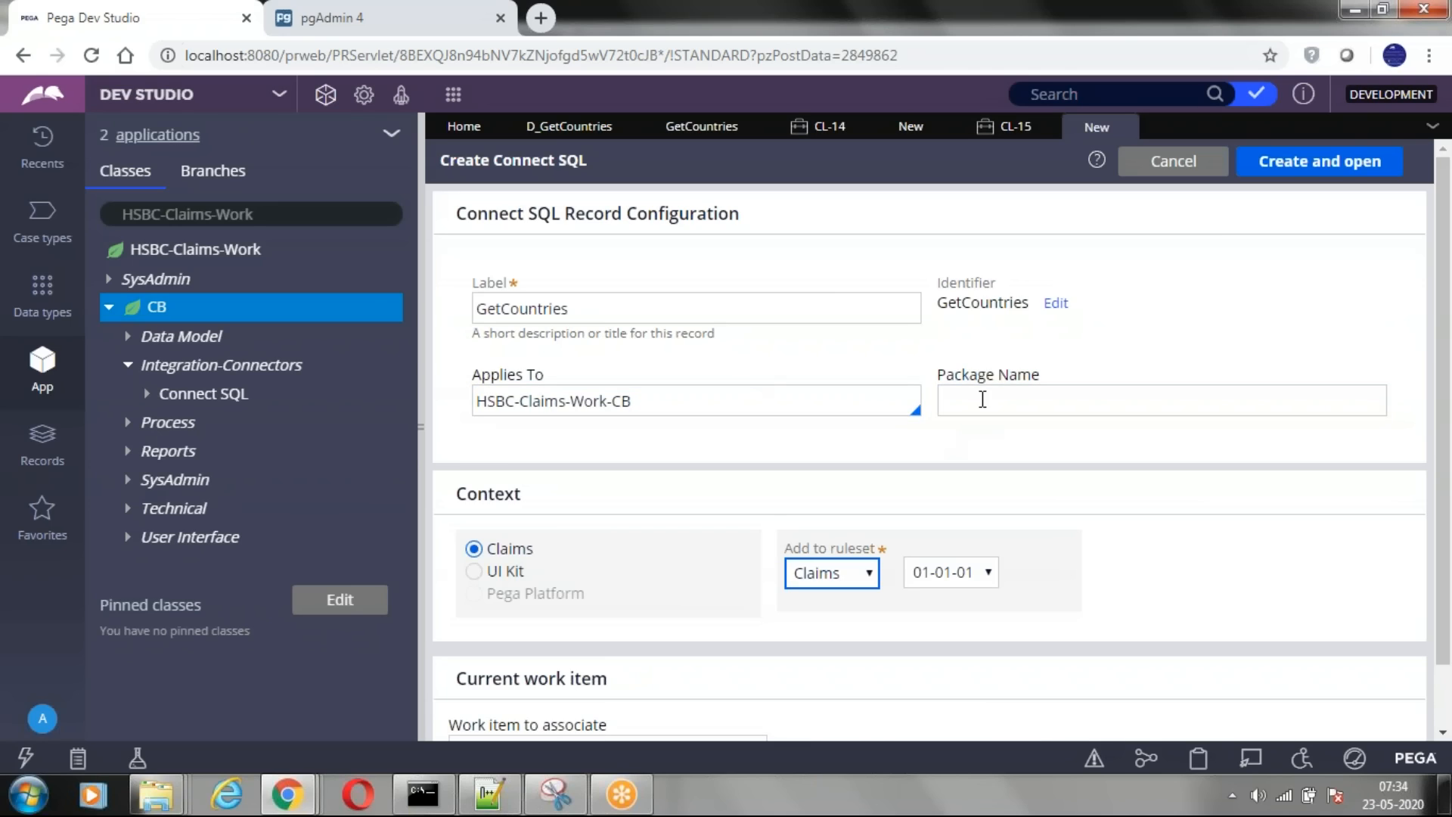
click(982, 399)
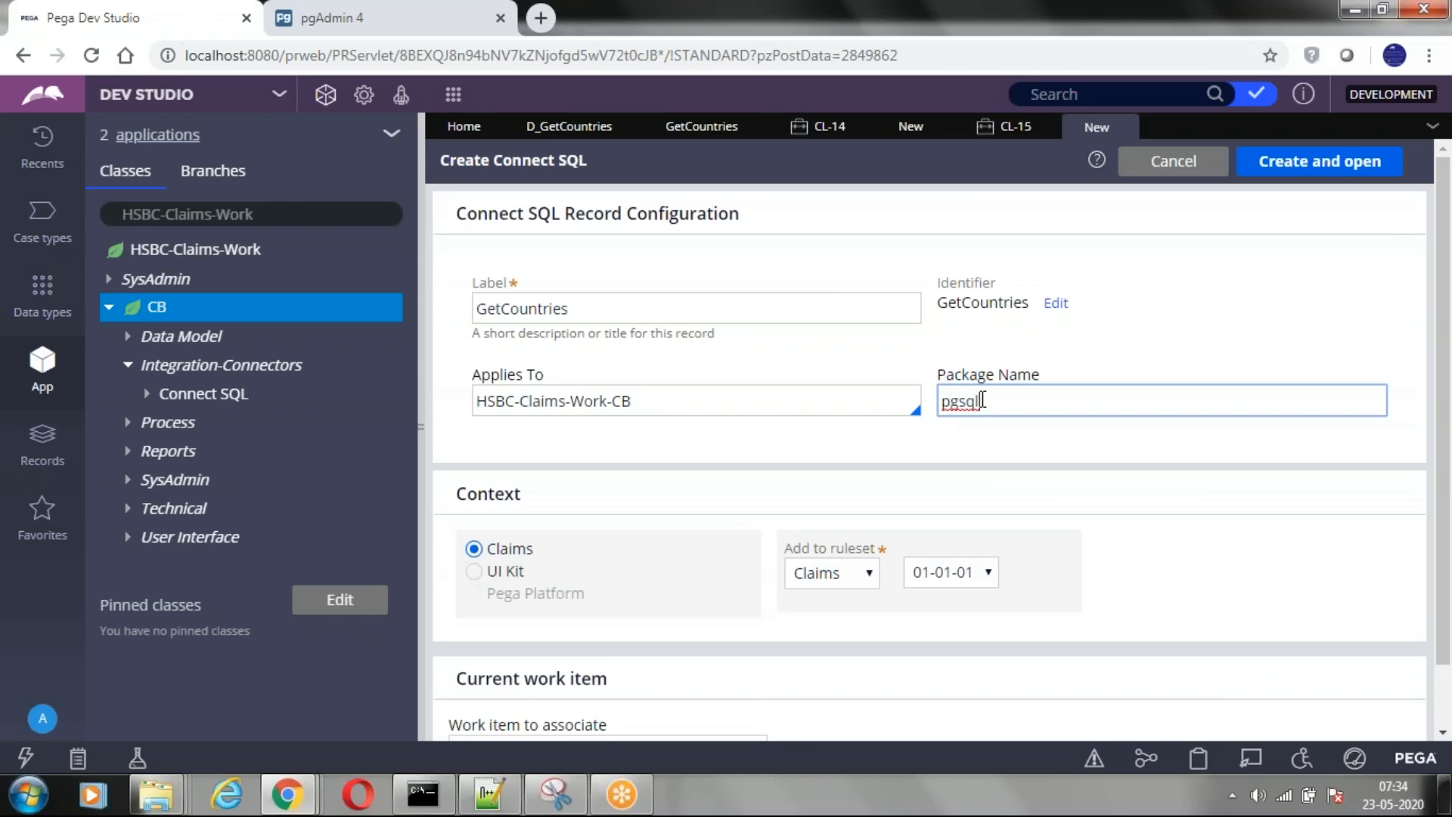
- Compare the new record's package name with the activity's RequestType, Access and ClassName parameters, then return to the Connect SQL form
double_click(964, 409)
click(702, 126)
click(684, 472)
double_click(669, 511)
double_click(731, 552)
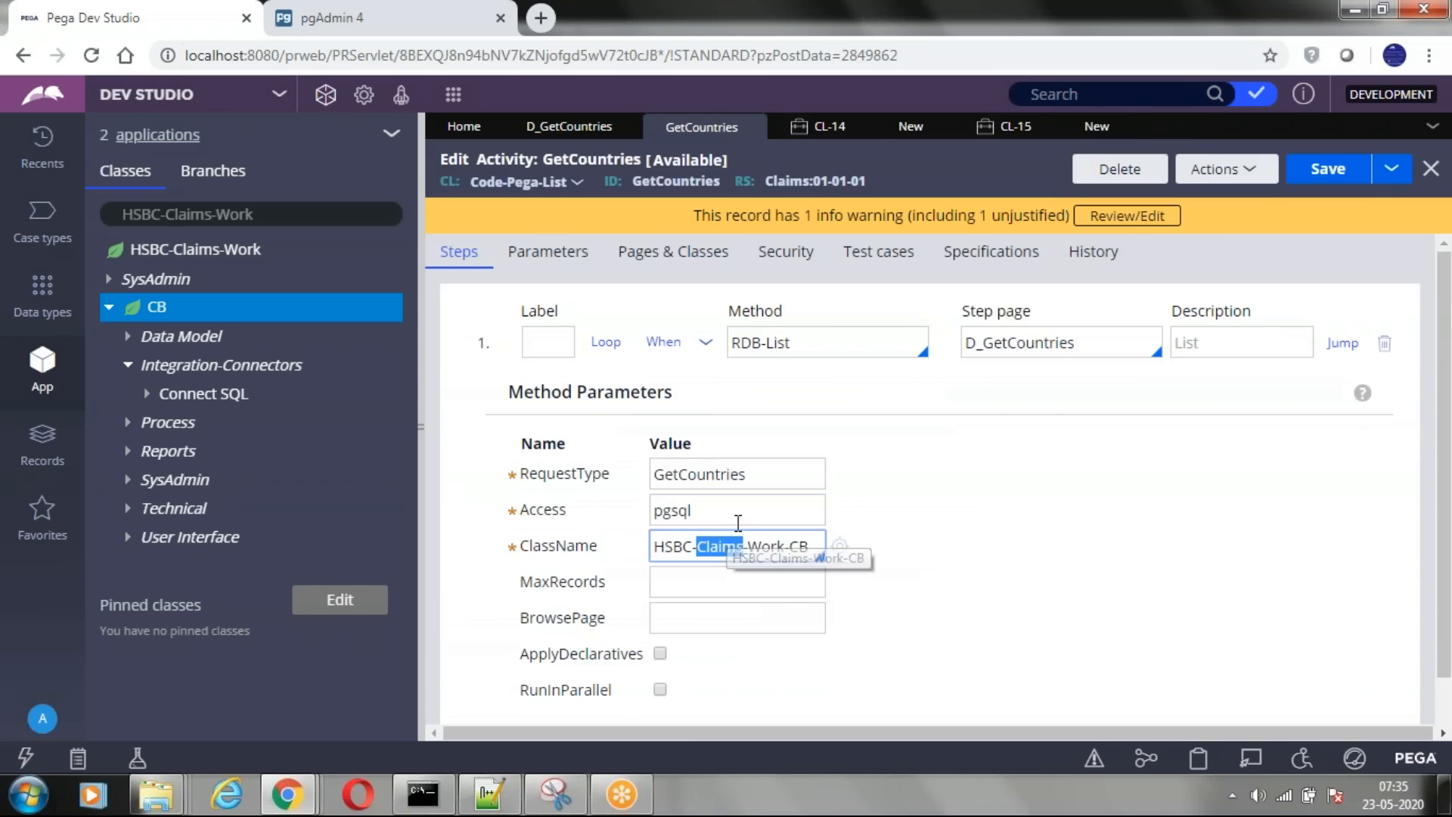
click(1097, 126)
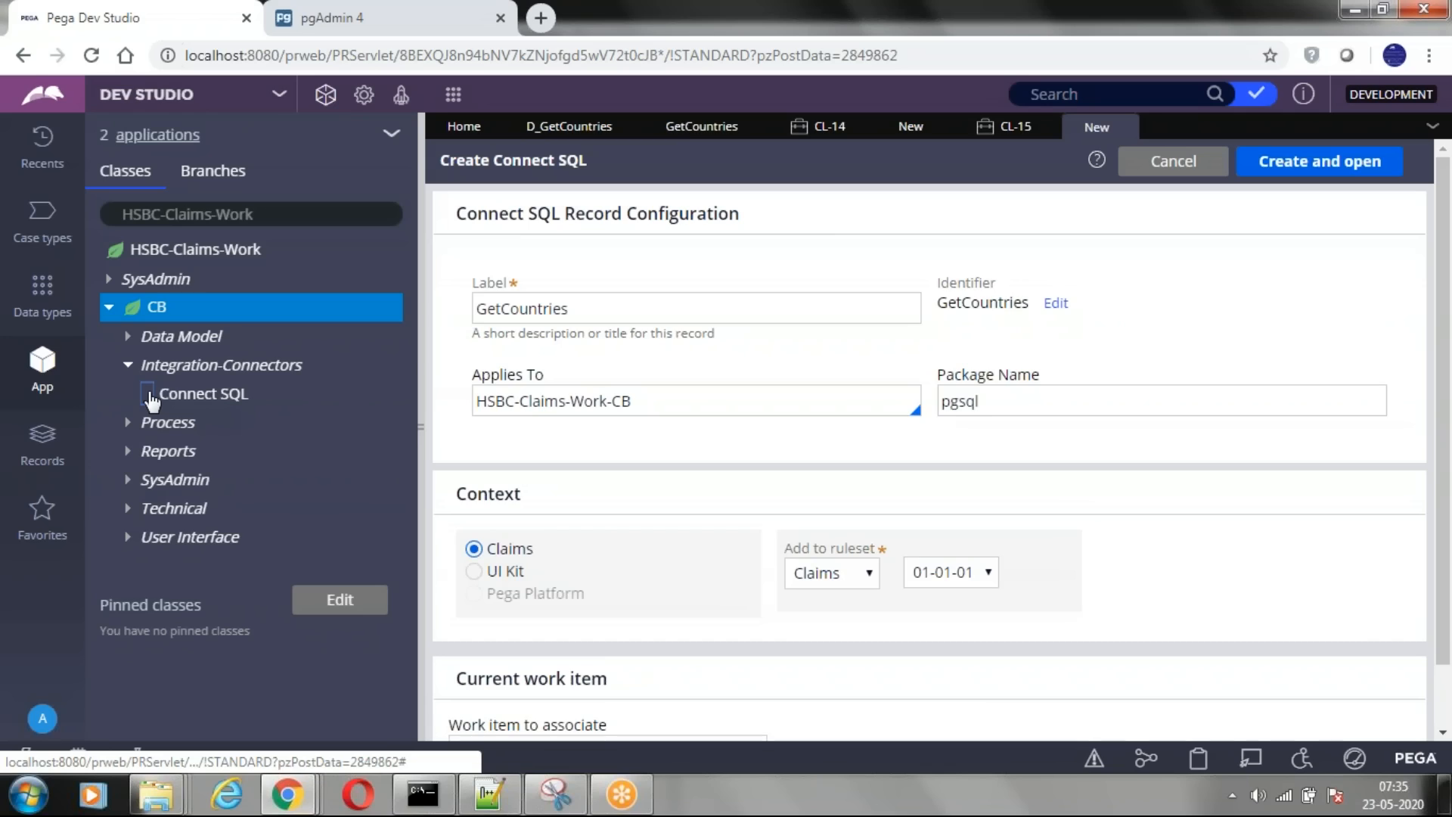
- Open the existing GetCountries Connect SQL rule under the CB class and discard the unsaved new Connect SQL record
click(148, 395)
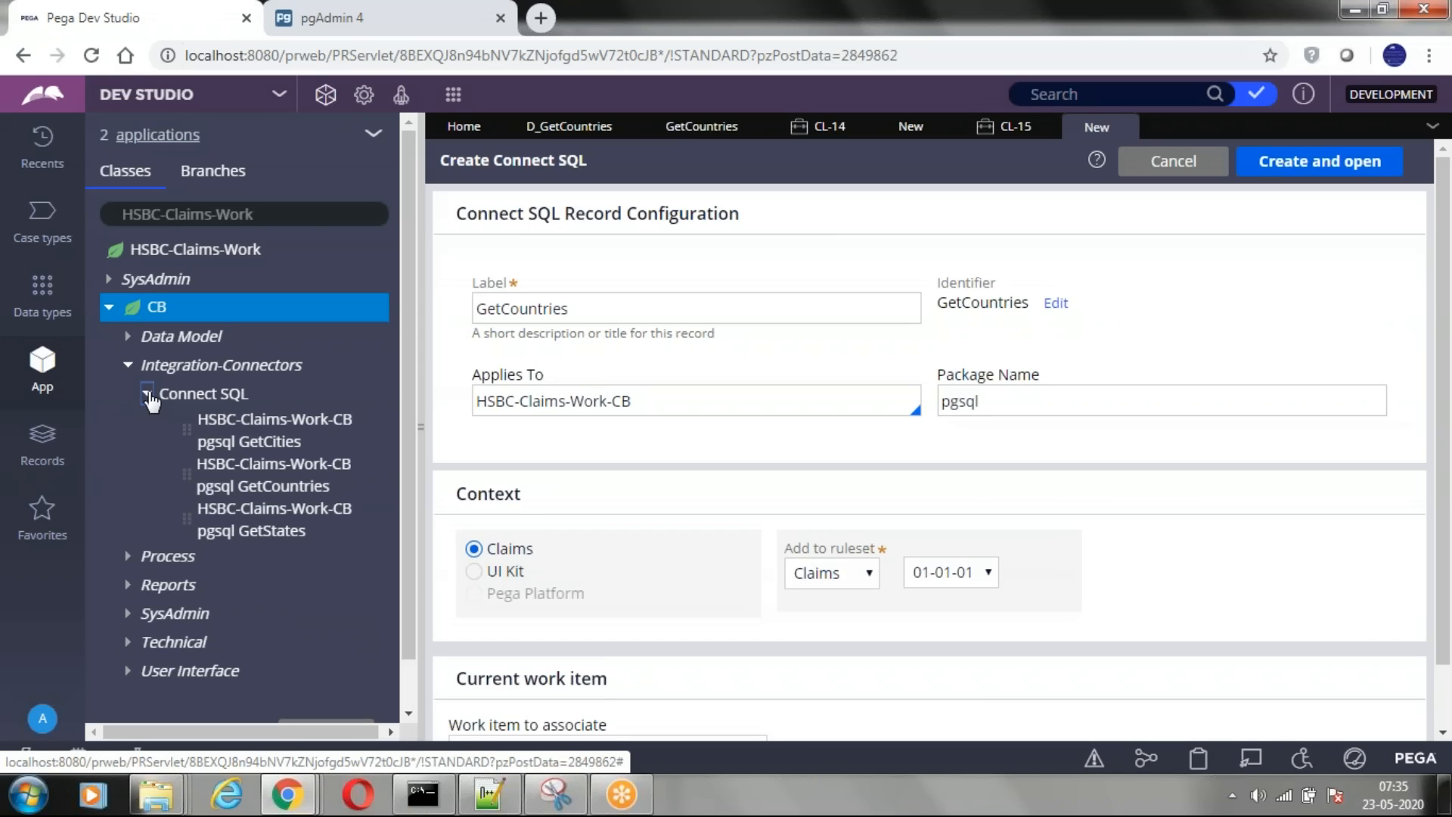
click(261, 484)
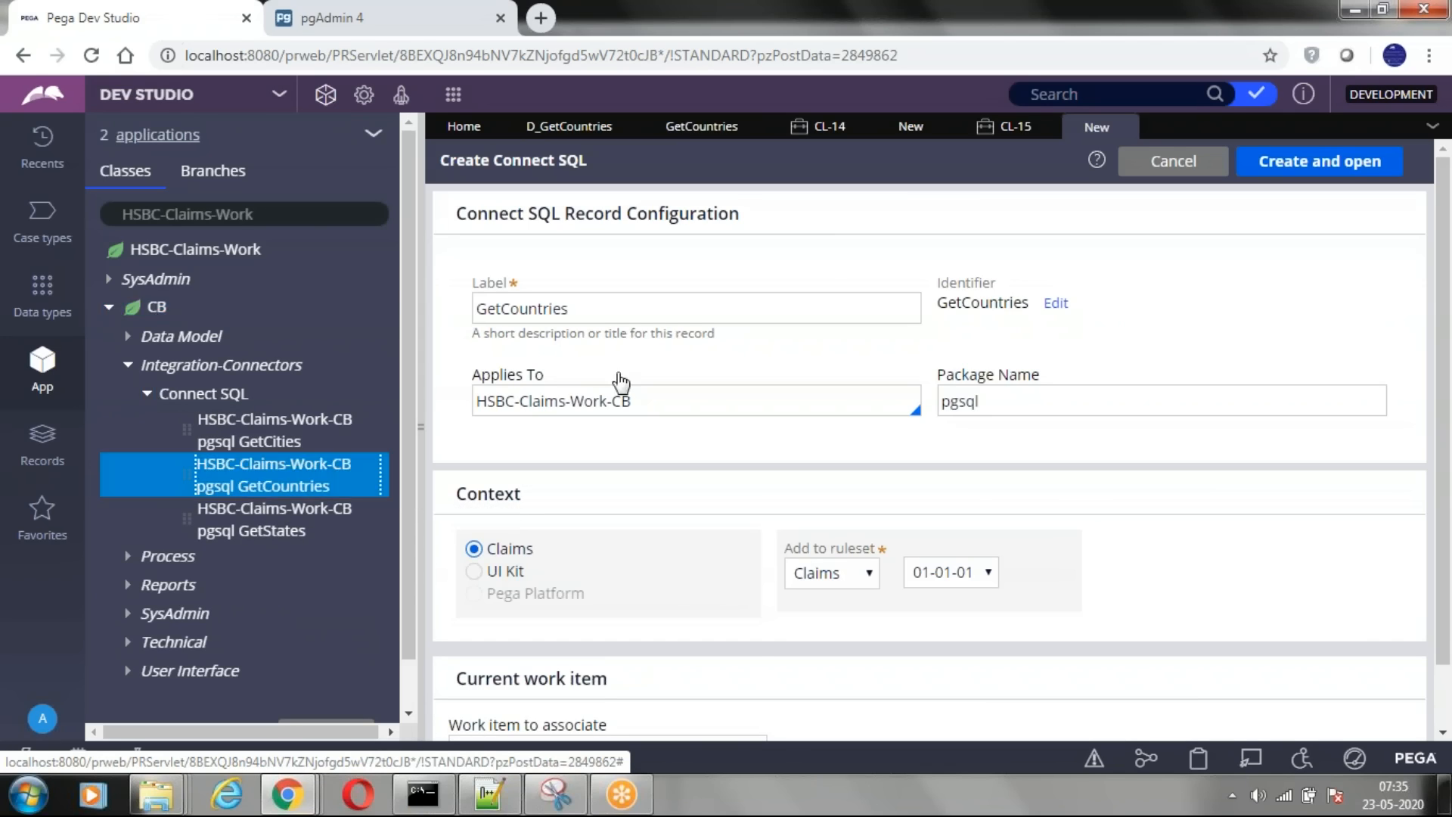
click(1124, 129)
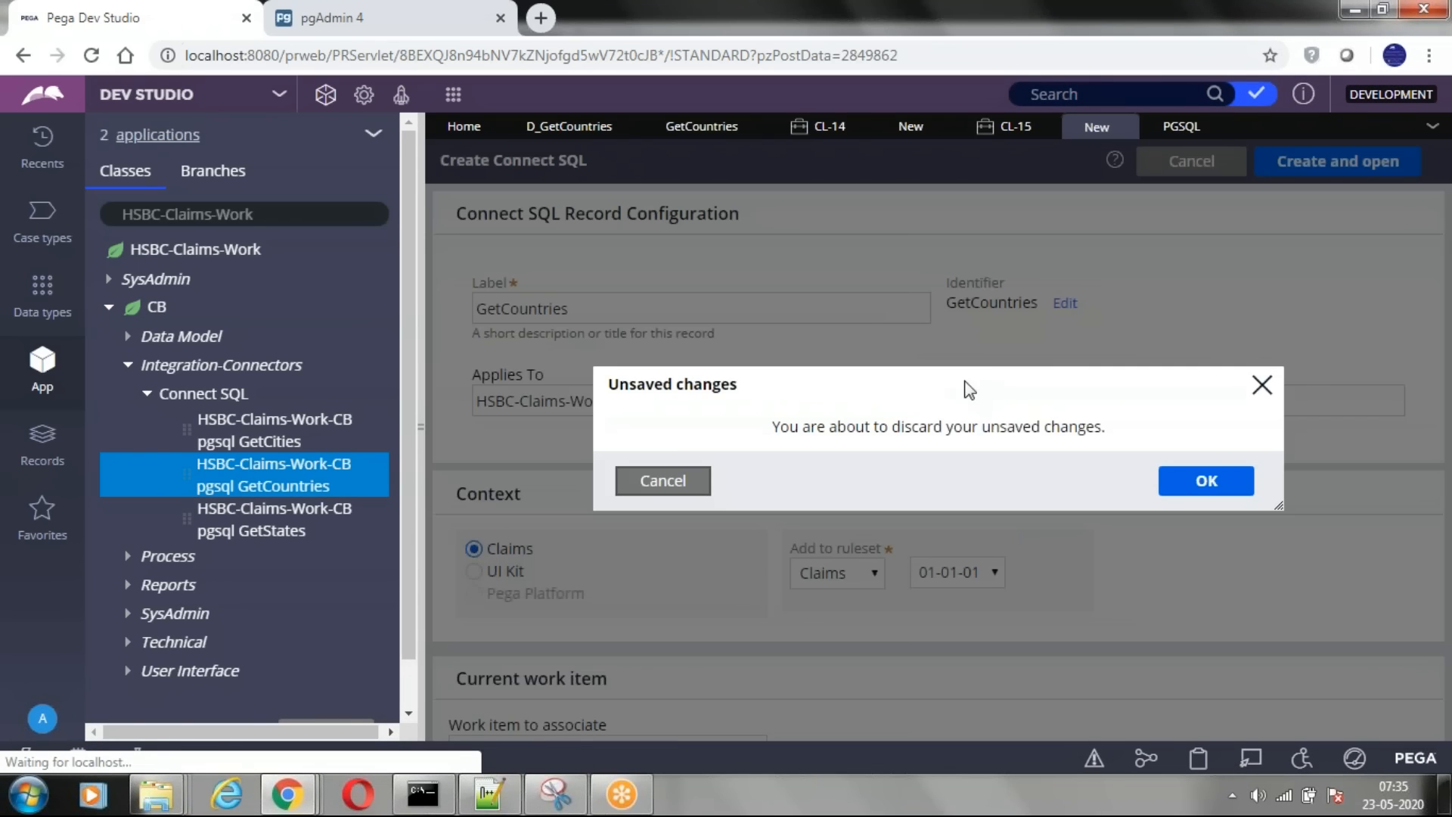
click(1209, 480)
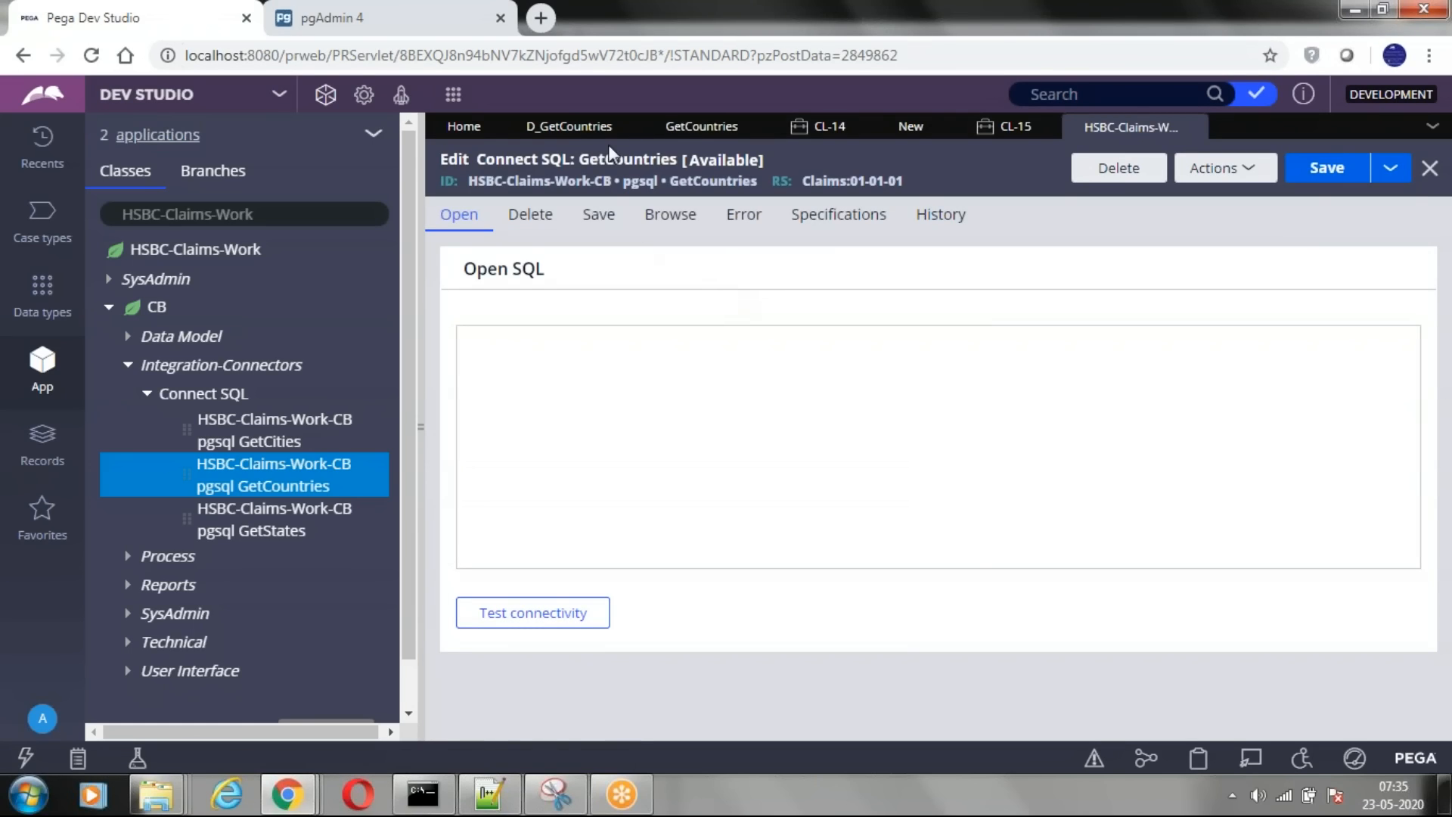
- Check the GetCountries activity's RDB-List step, then look through the Connect SQL rule's Browse, Save, Delete and Open SQL statements
click(702, 126)
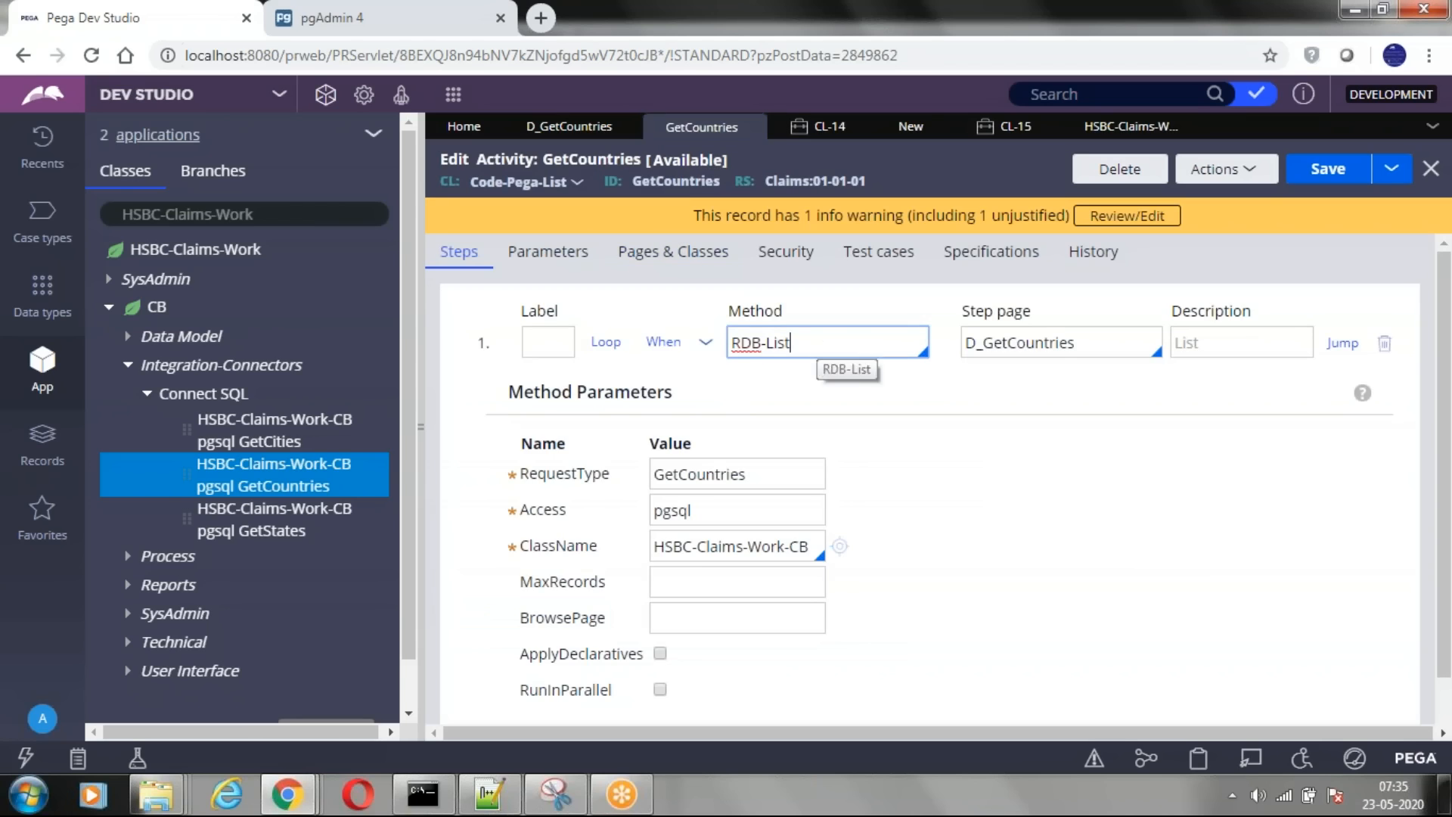
click(1119, 127)
click(663, 223)
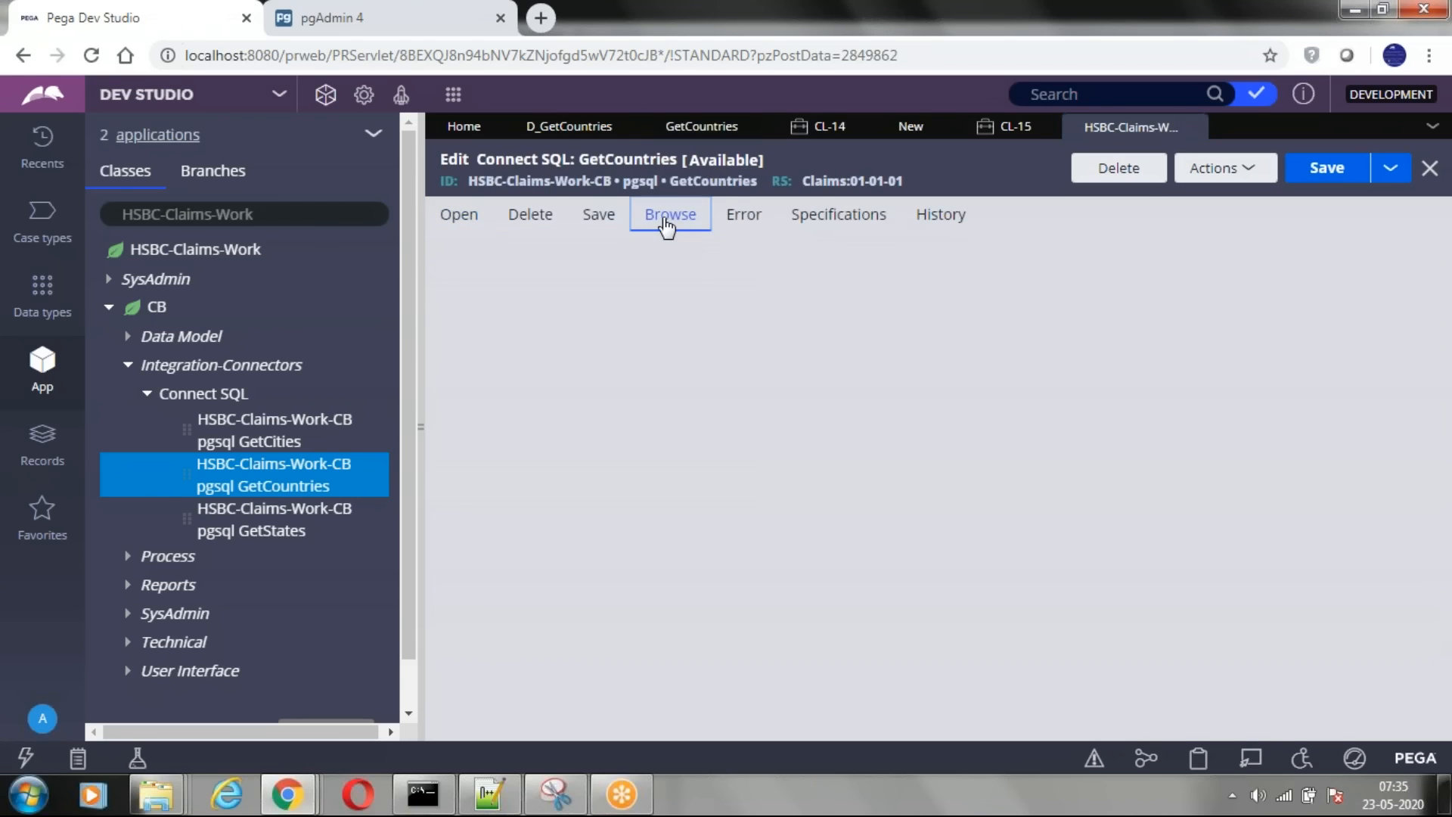
click(598, 219)
click(533, 223)
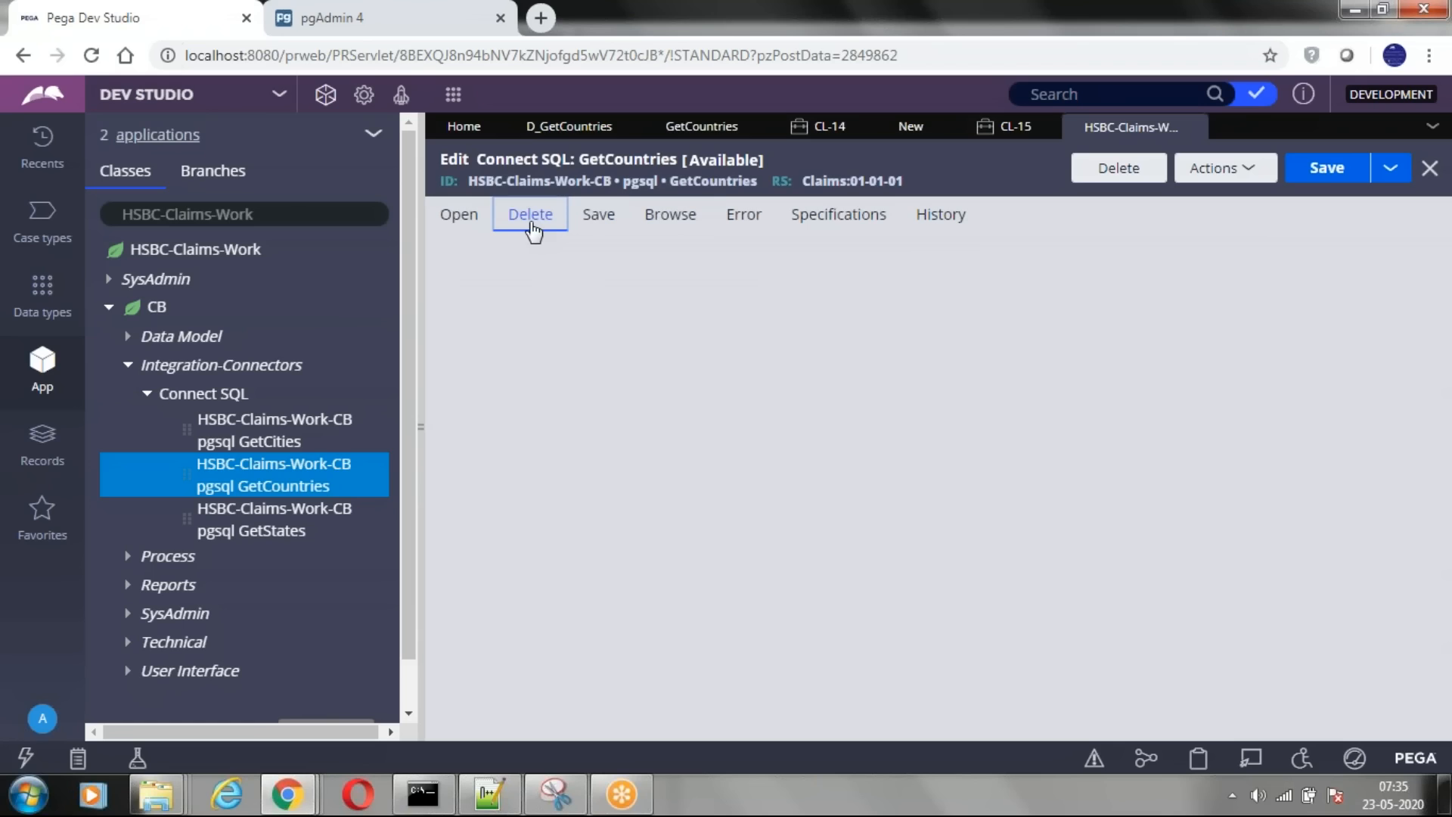
click(454, 220)
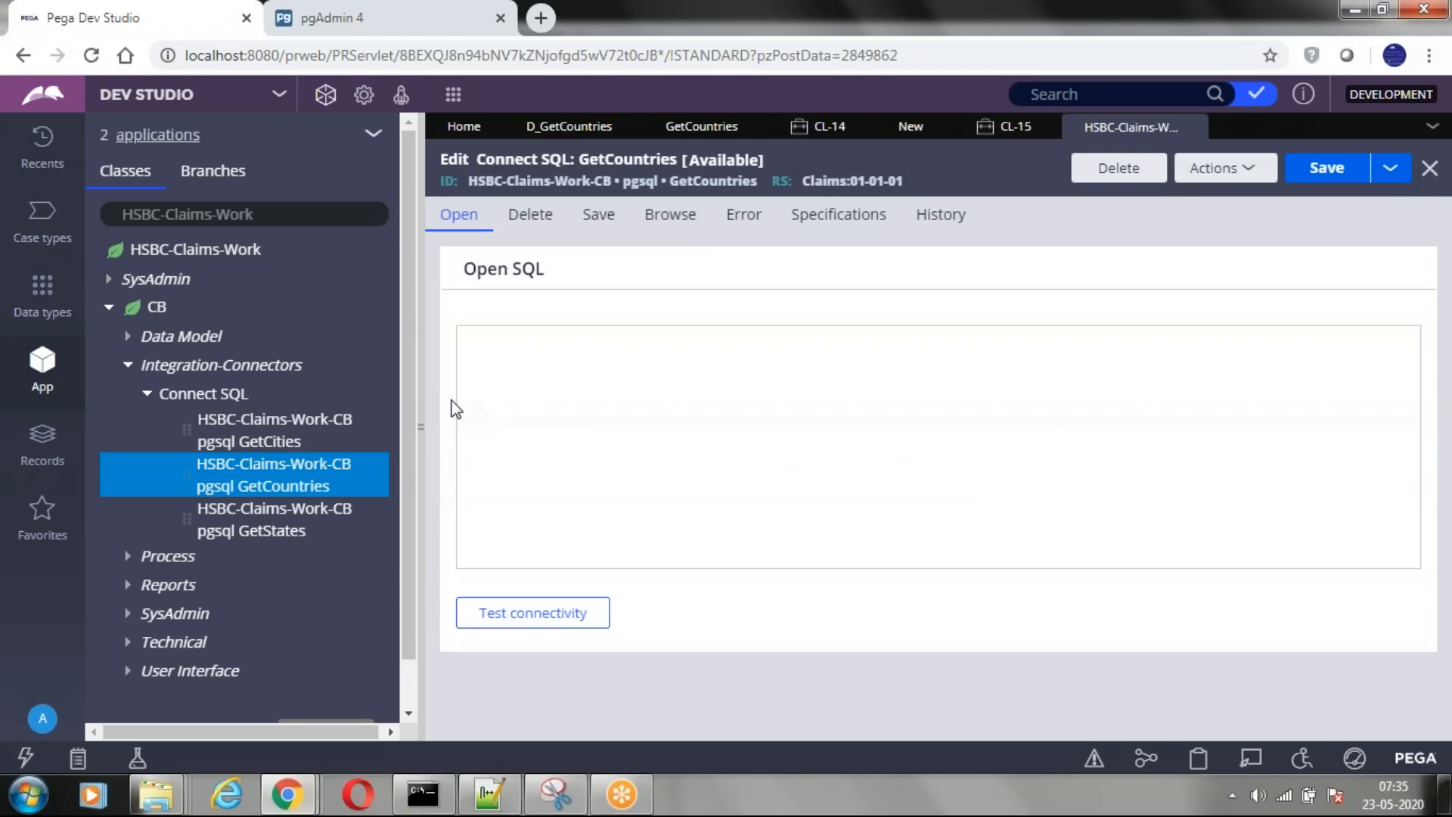
- Close the GetCountries Connect SQL rule and reopen it from the CB class's Integration-Connectors
drag(422, 419, 424, 419)
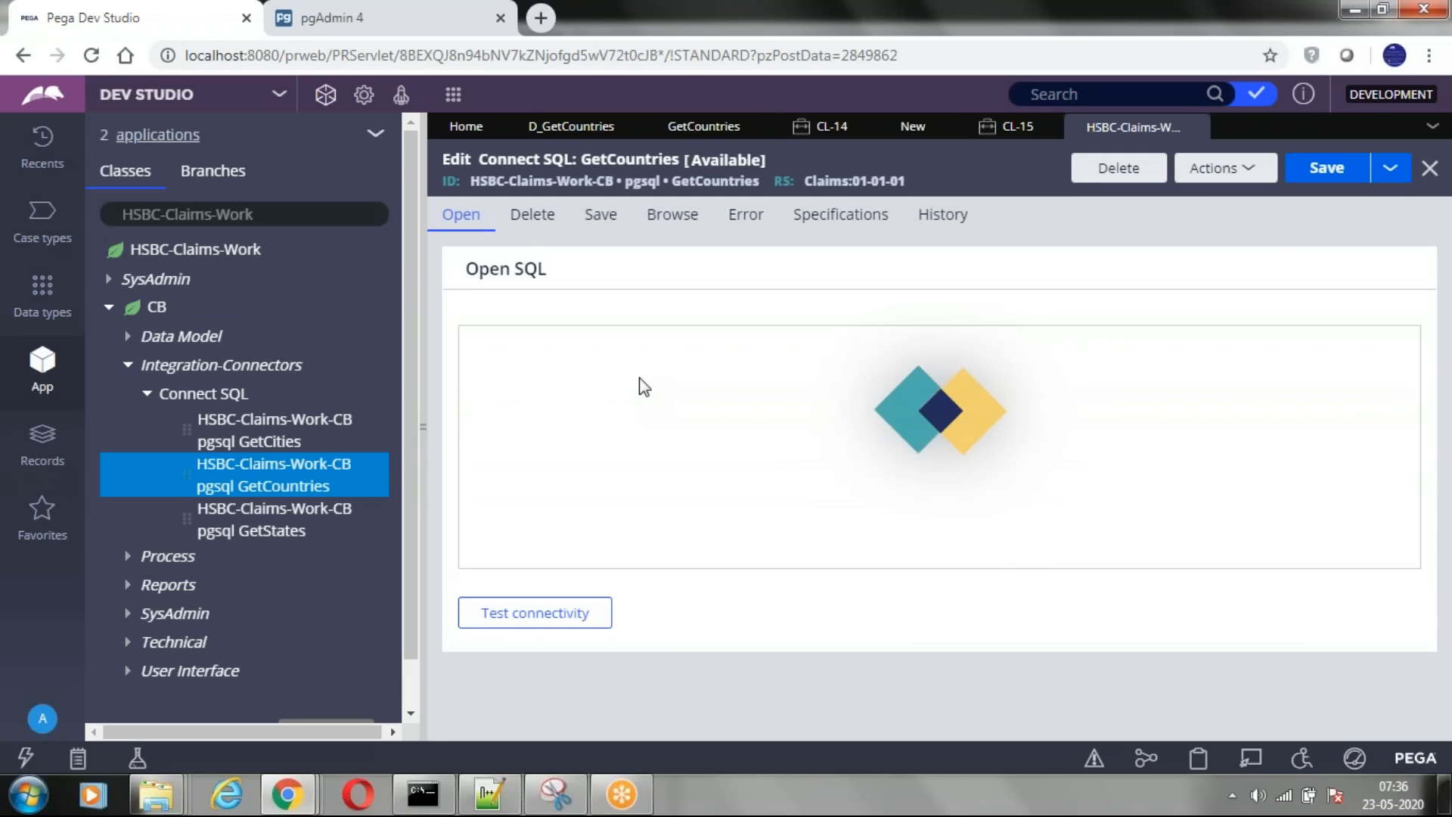
click(420, 428)
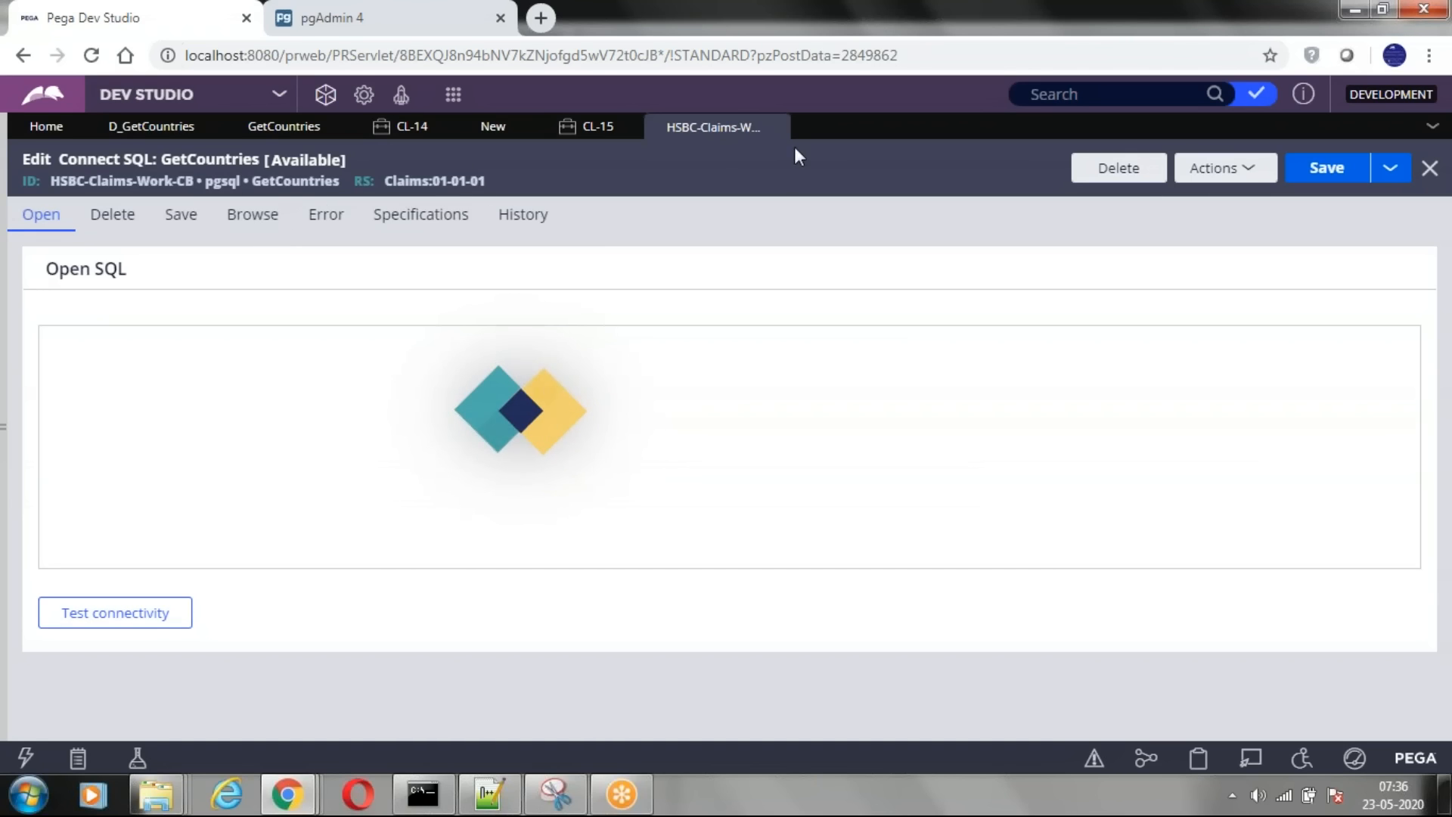
click(780, 128)
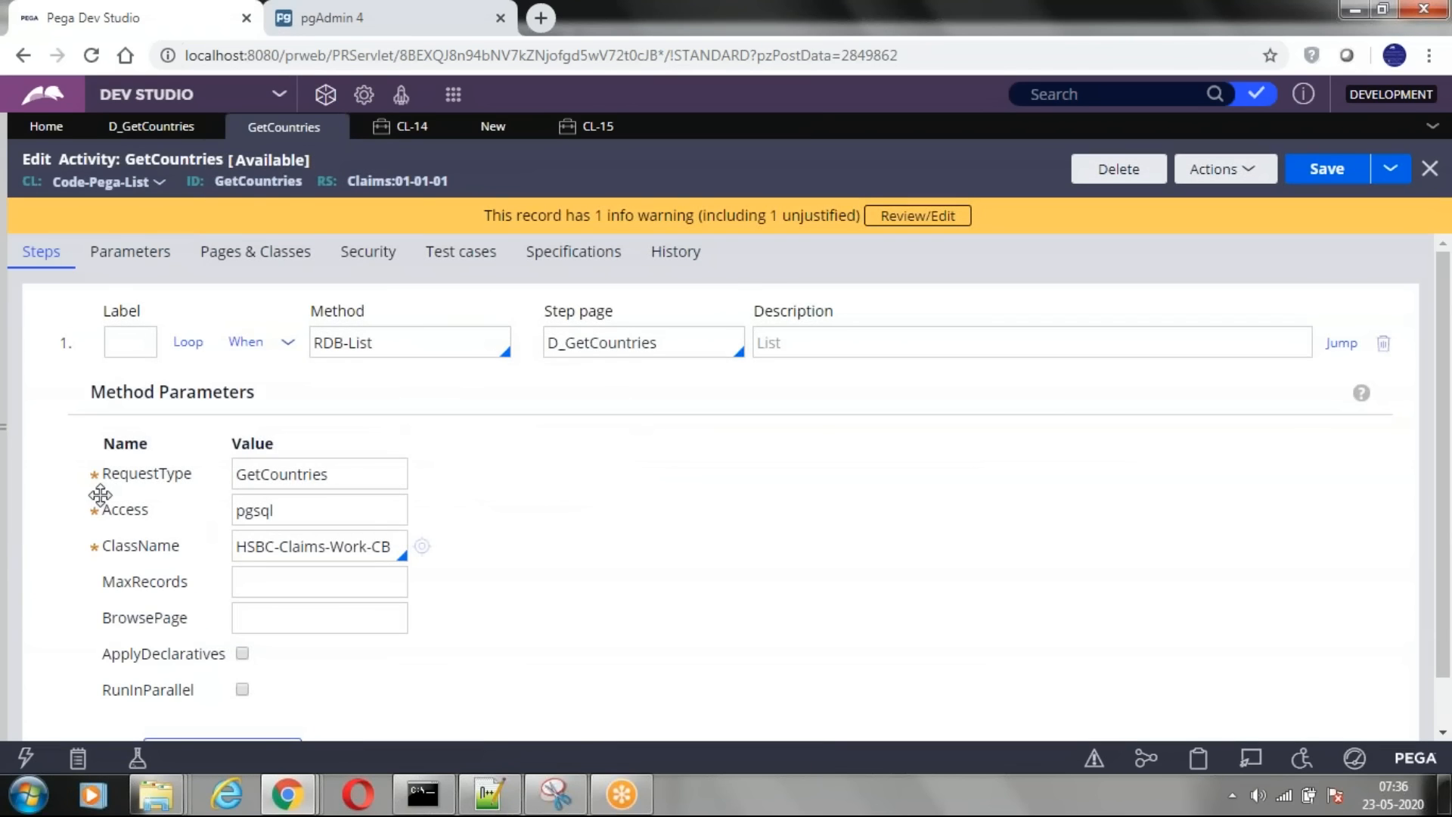
click(9, 421)
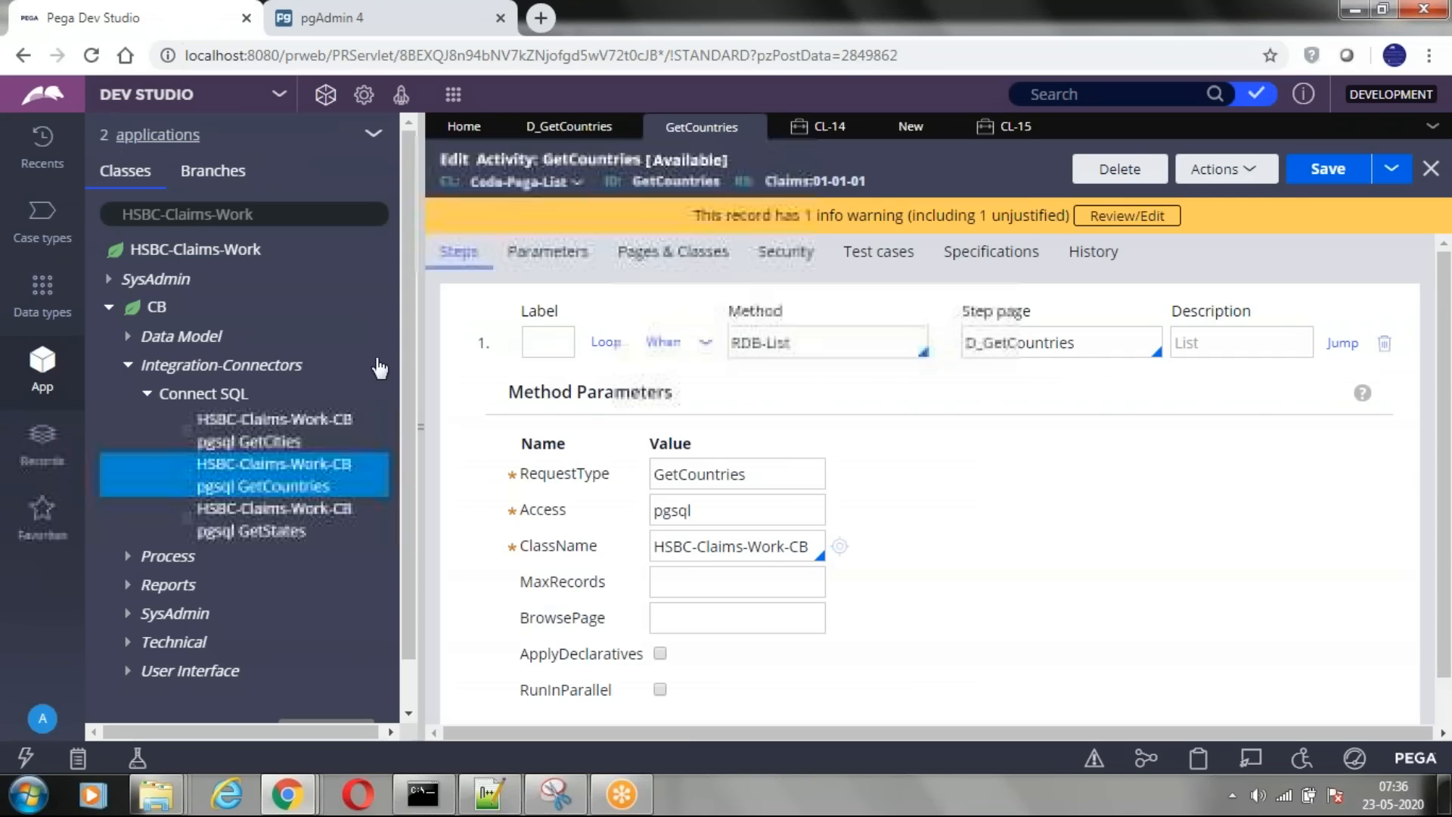
click(257, 488)
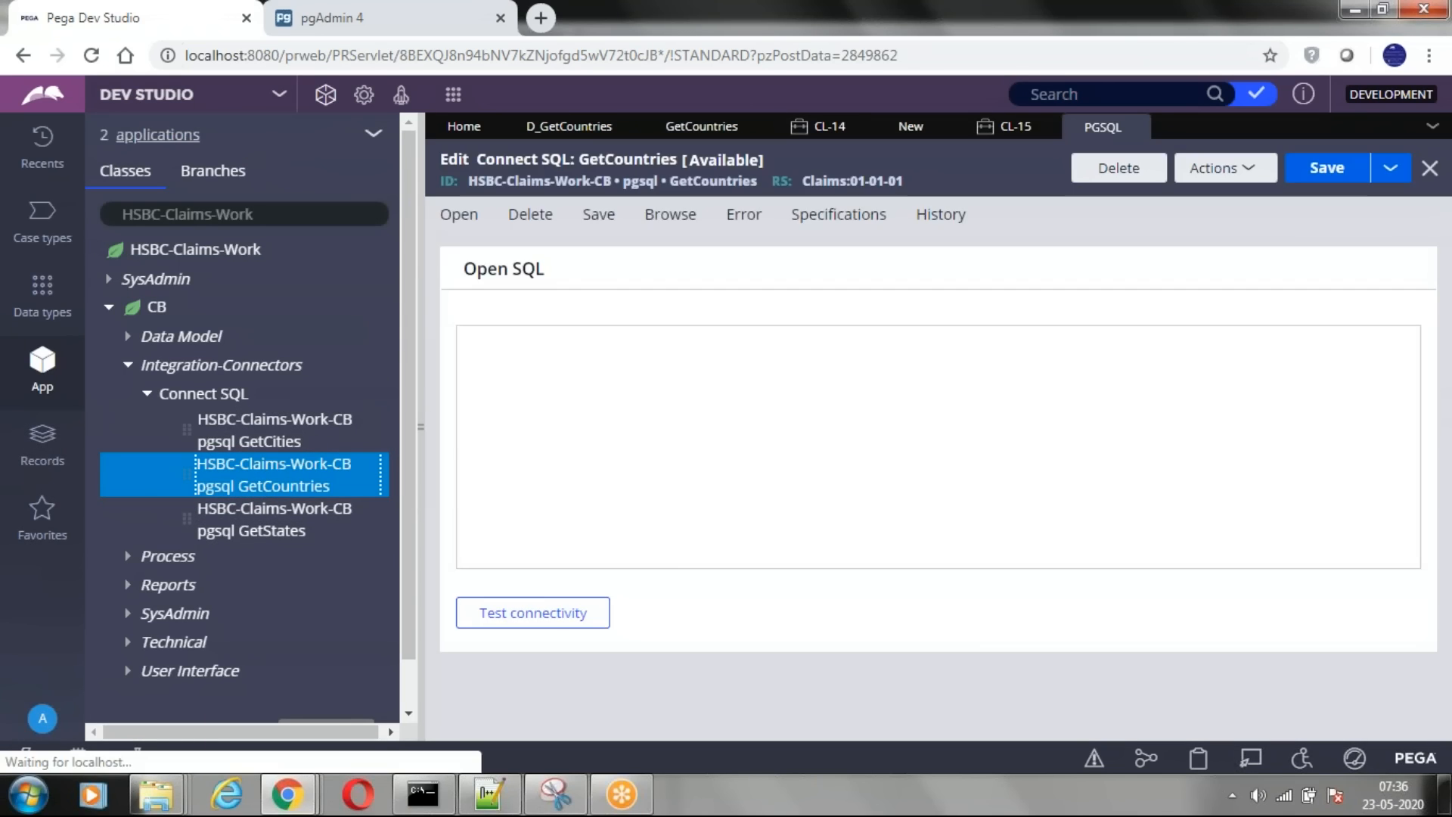
- Examine the Browse SQL query of the GetCountries rule and its ORDER BY clause, checking it against the database tables in pgAdmin
click(254, 220)
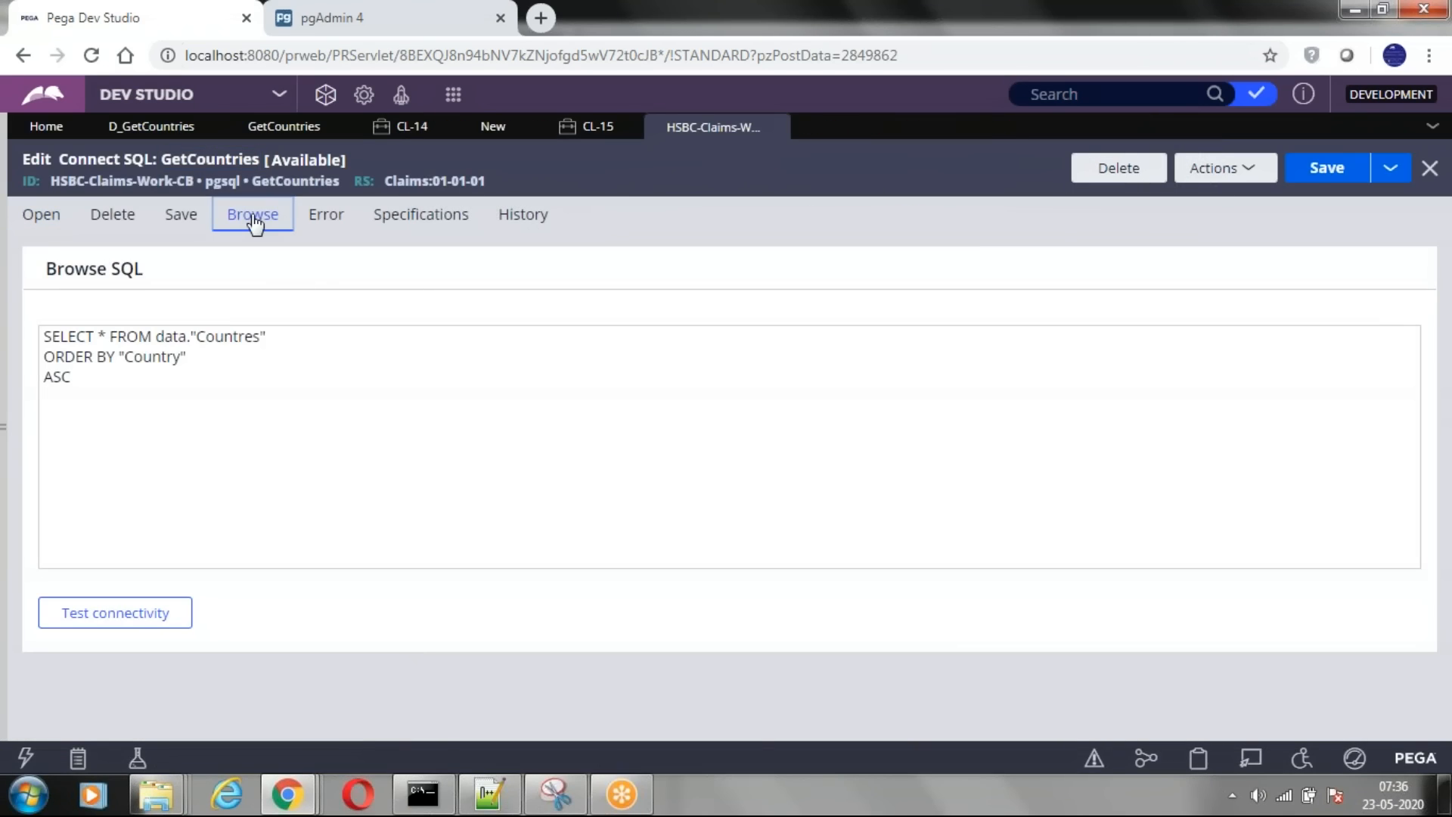
click(89, 385)
key(ctrl+a)
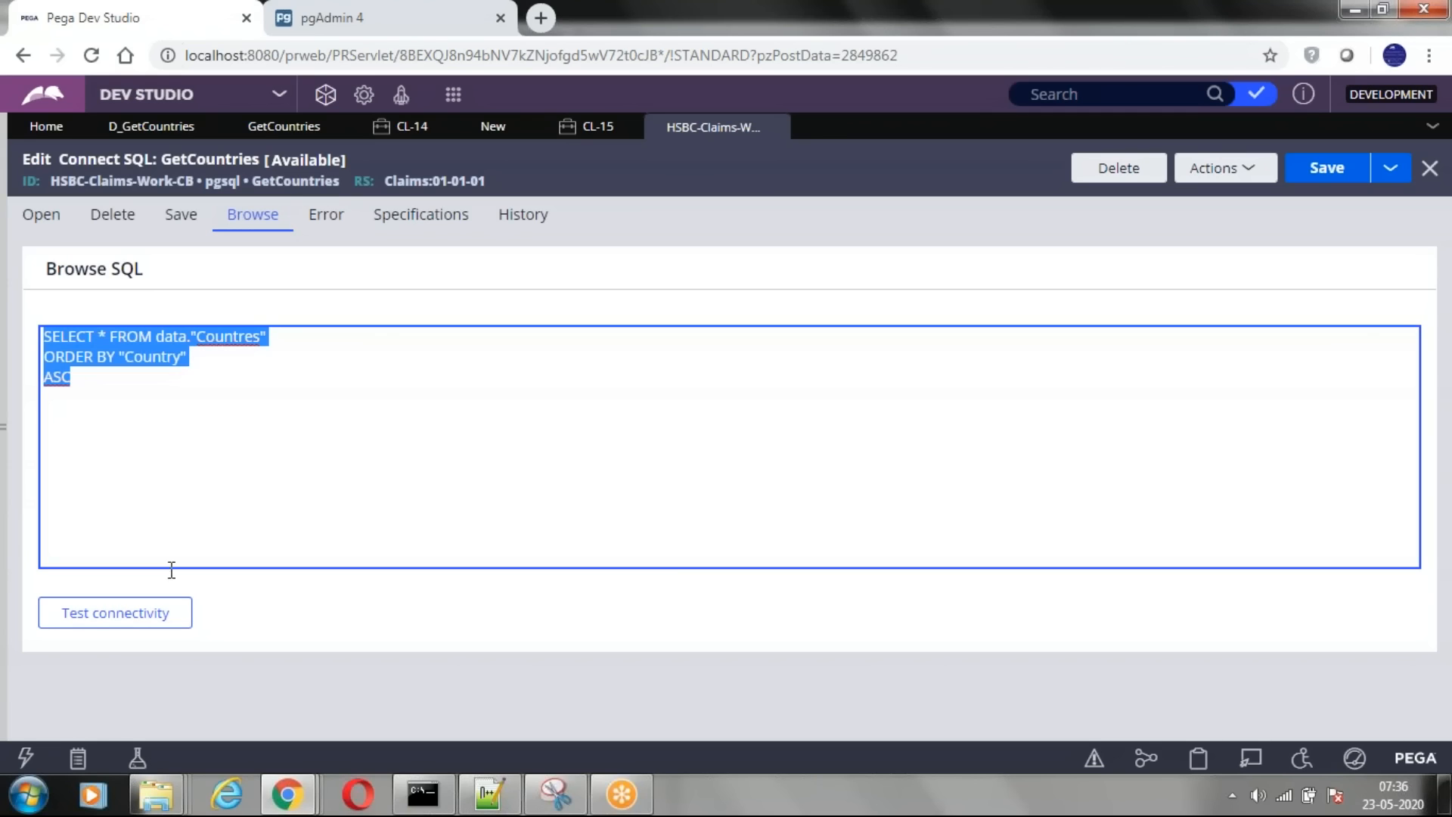
click(344, 14)
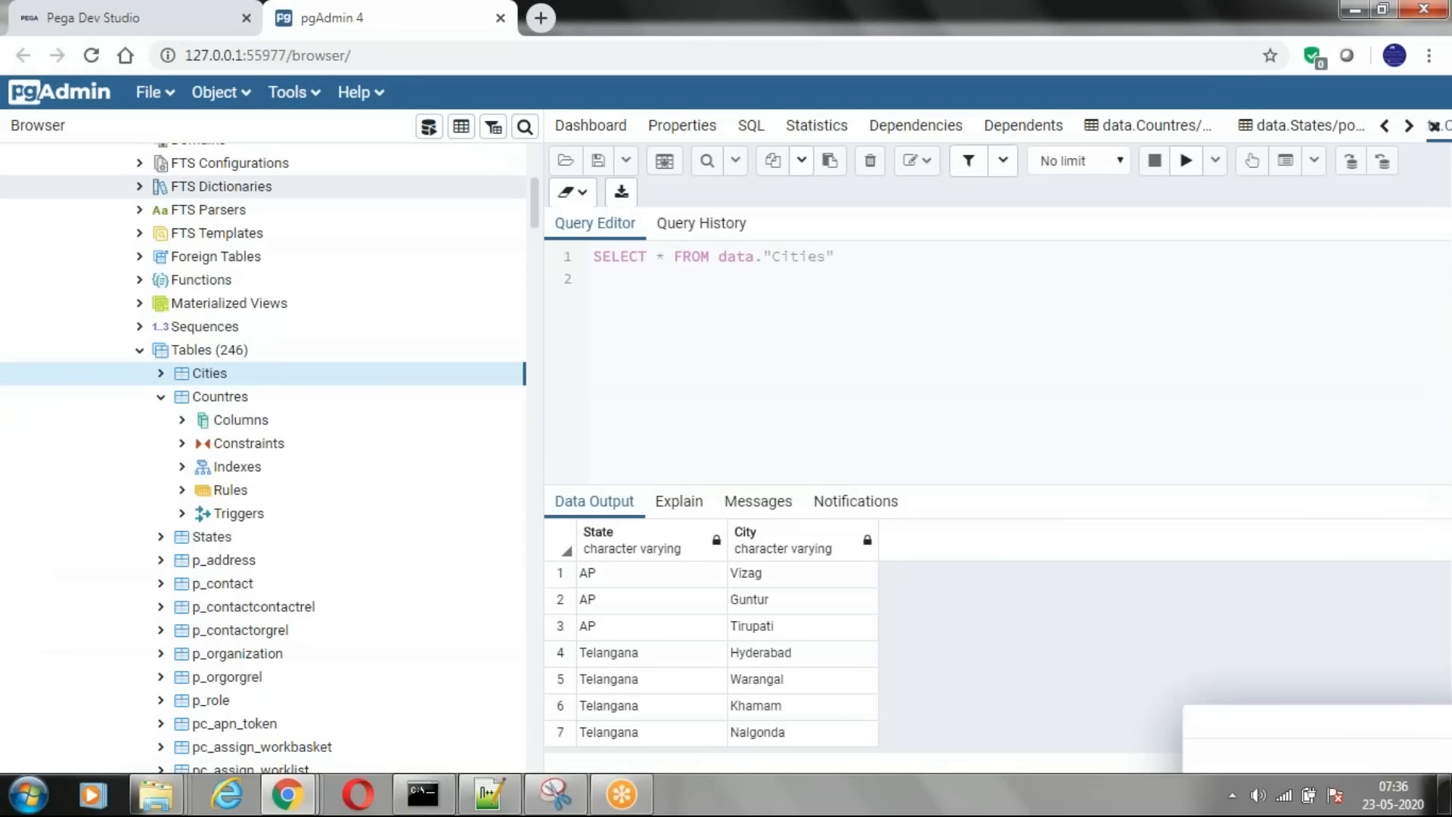
click(131, 17)
click(330, 421)
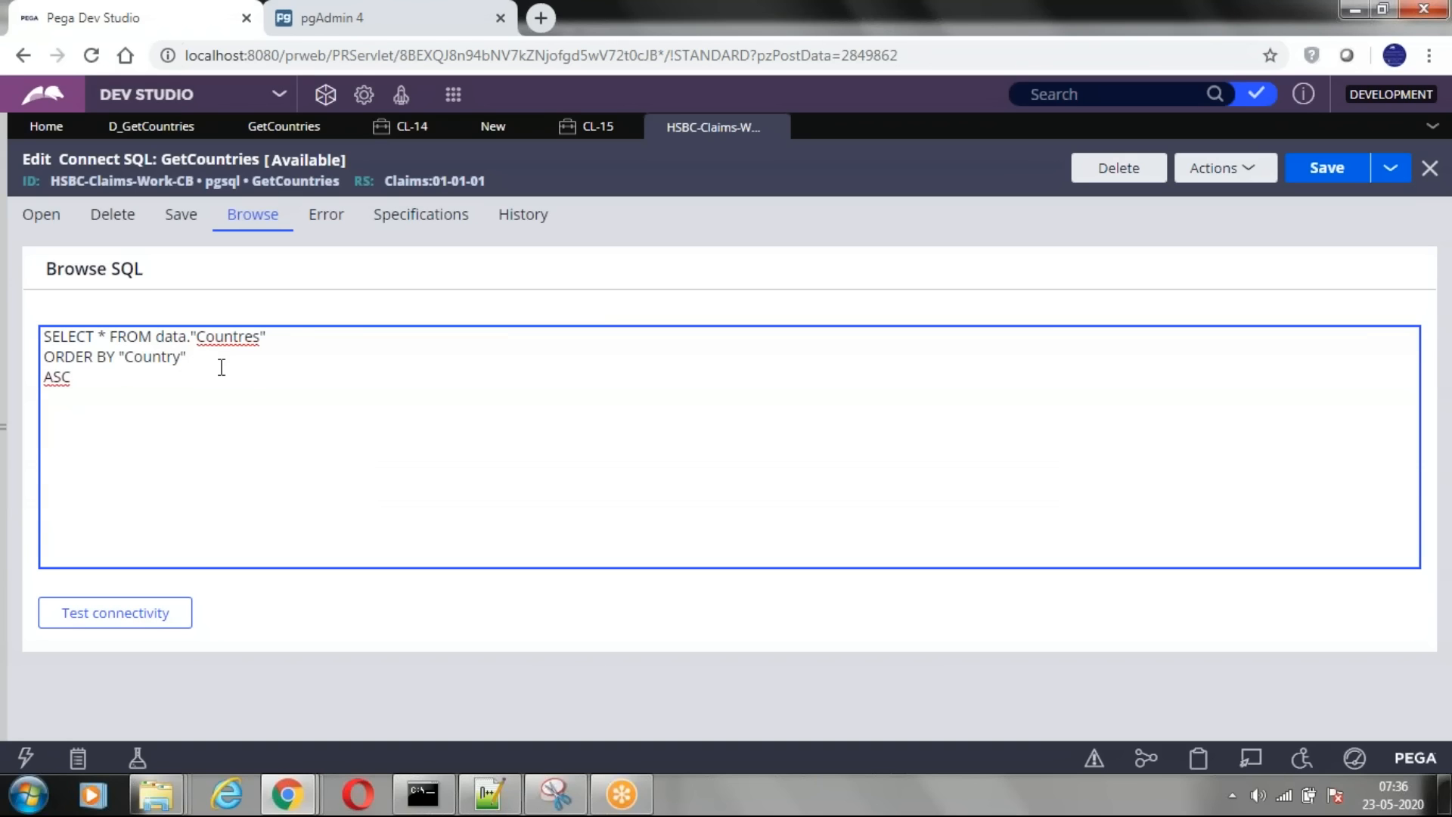
drag(111, 392, 80, 357)
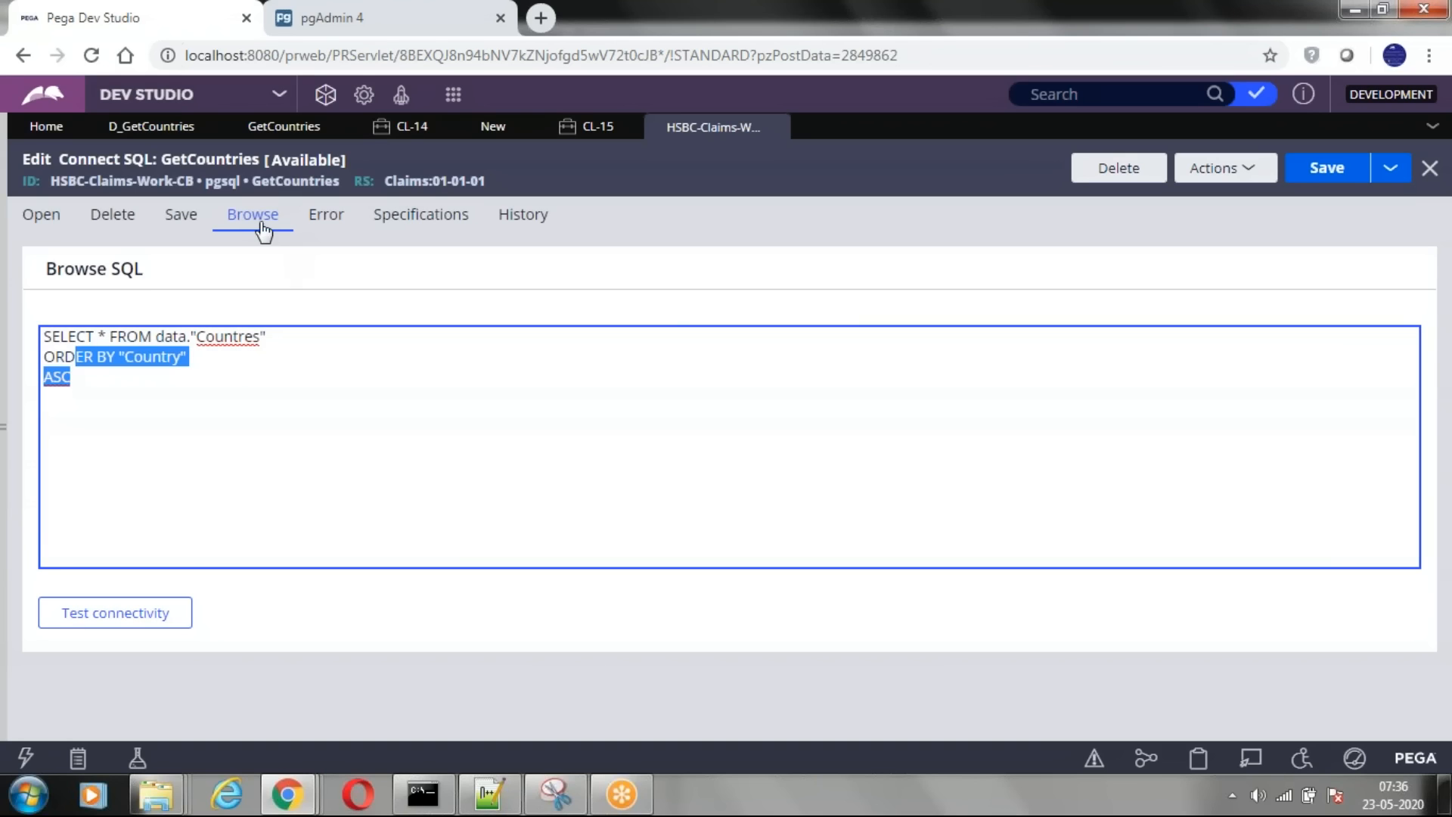
- Compare the step page of the GetCountries activity's RDB-List step with the ID of the D_GetCountries data page
click(284, 127)
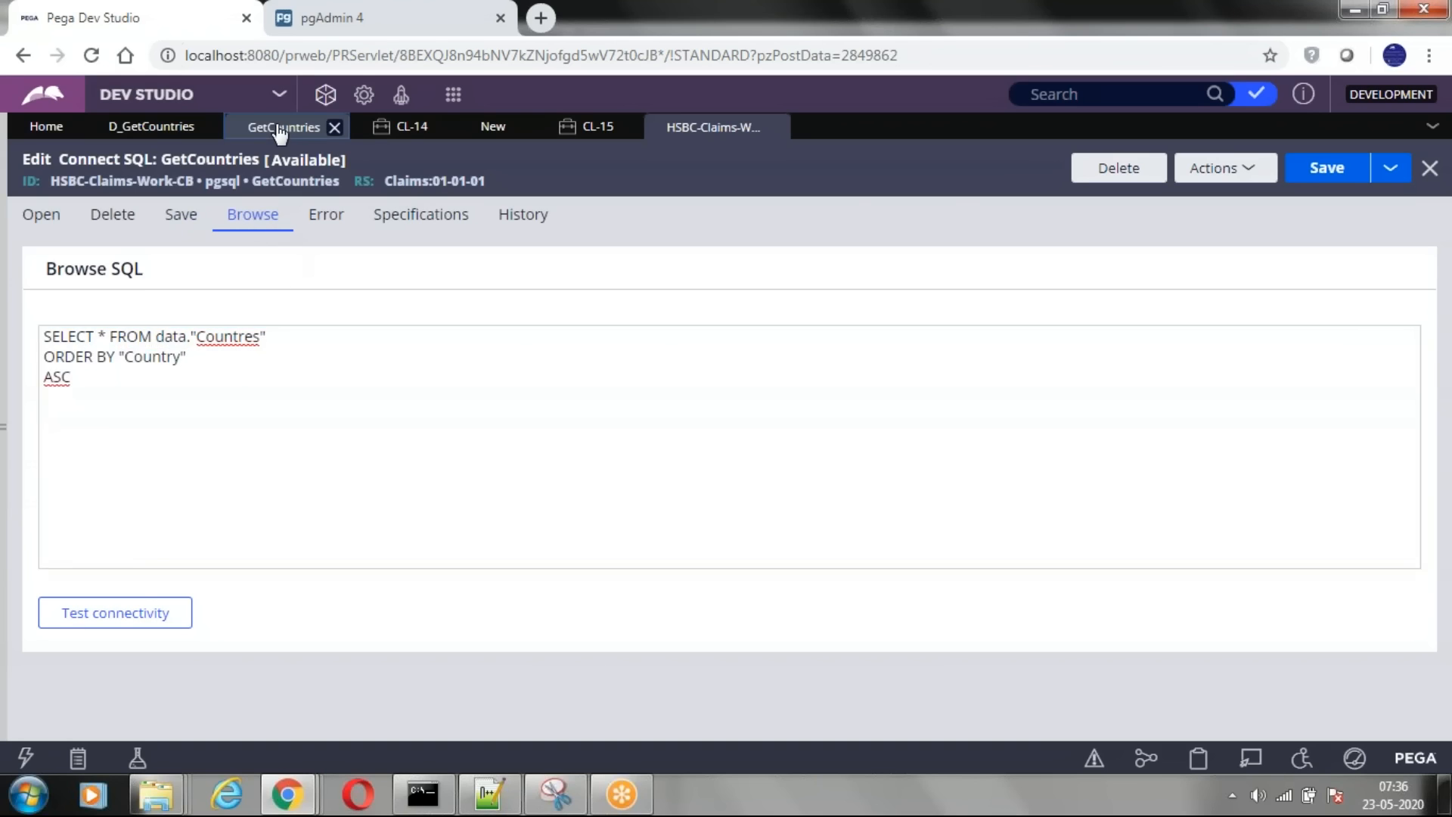
click(396, 352)
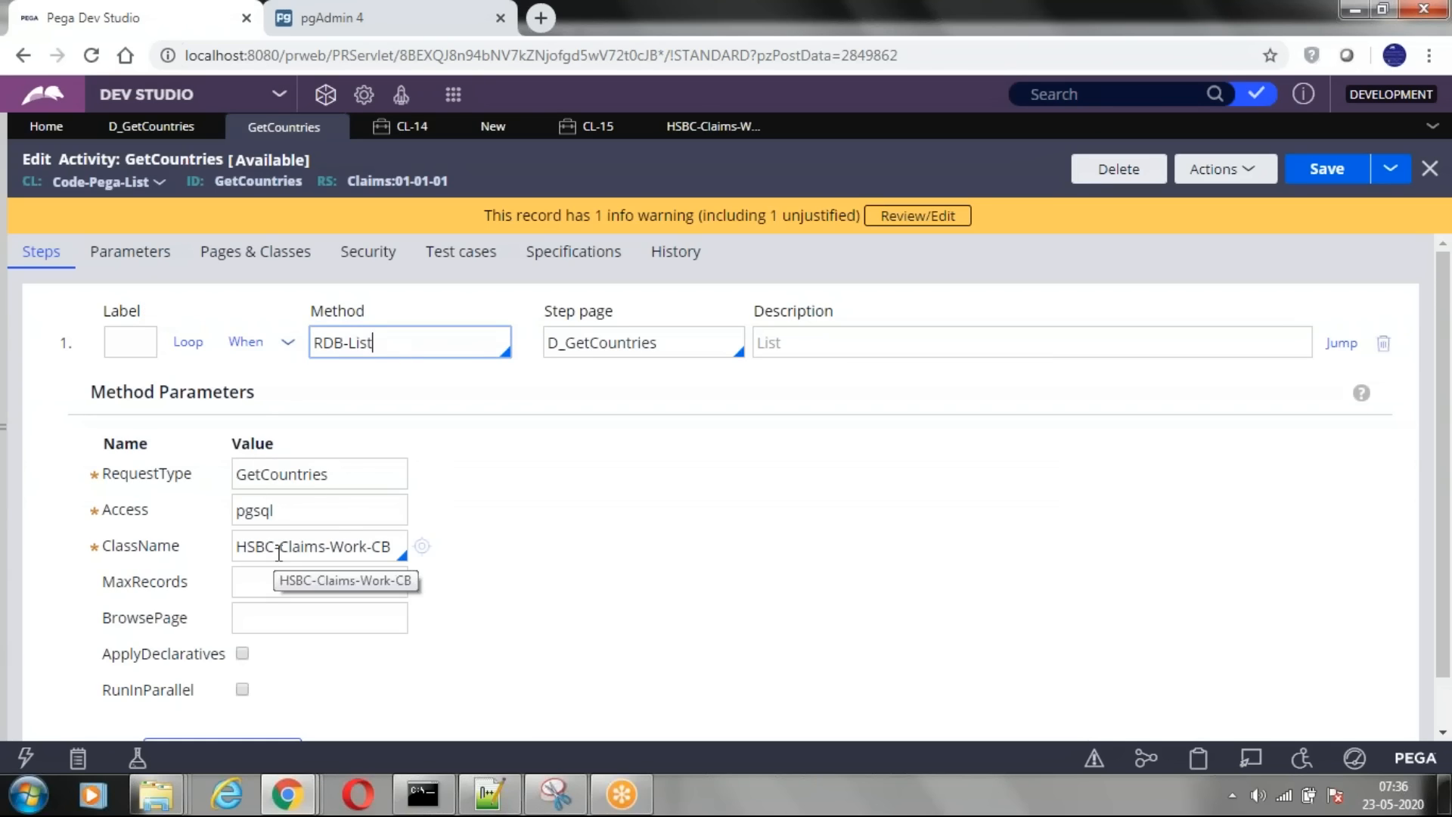
drag(547, 314, 623, 312)
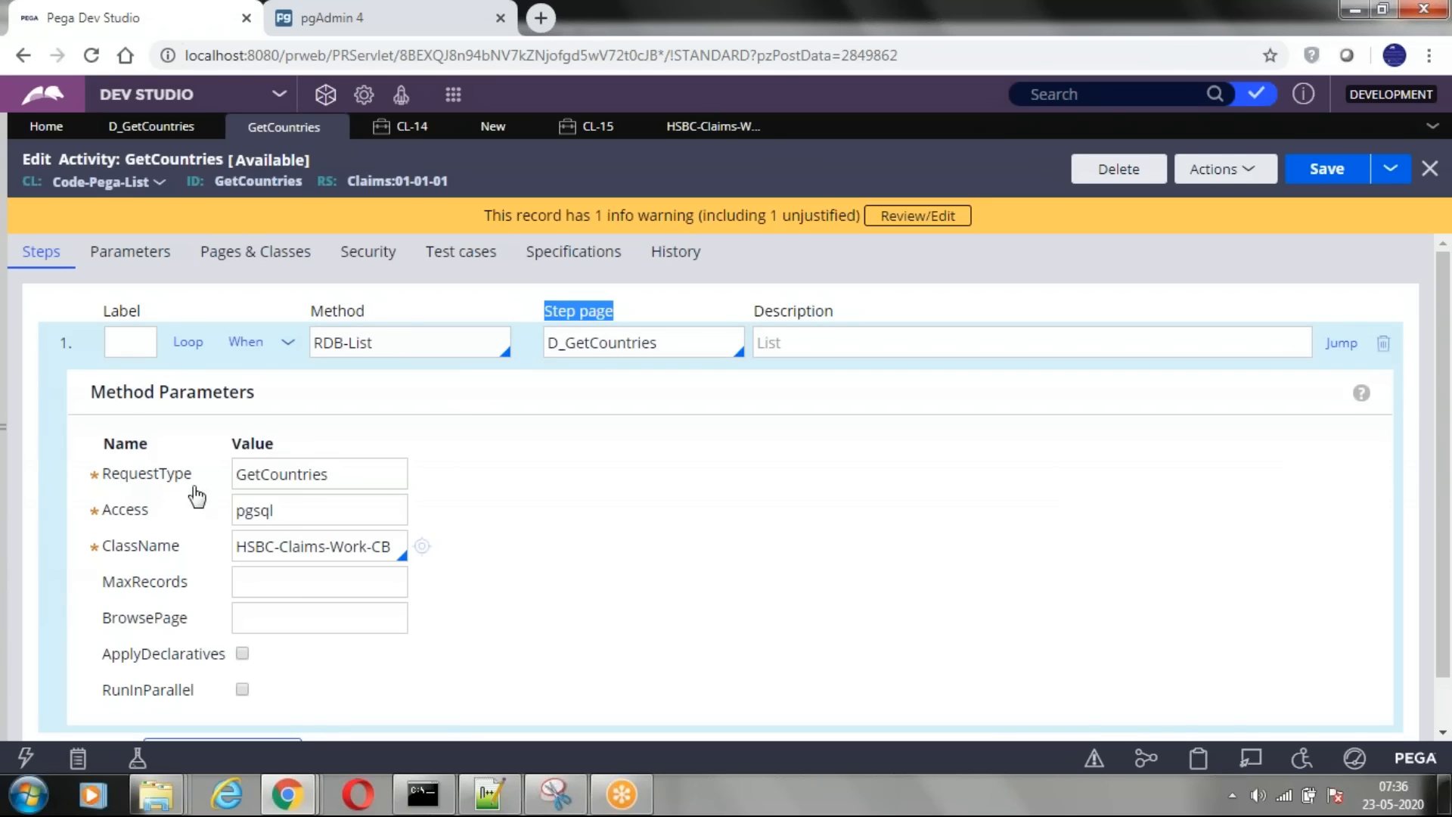
click(144, 126)
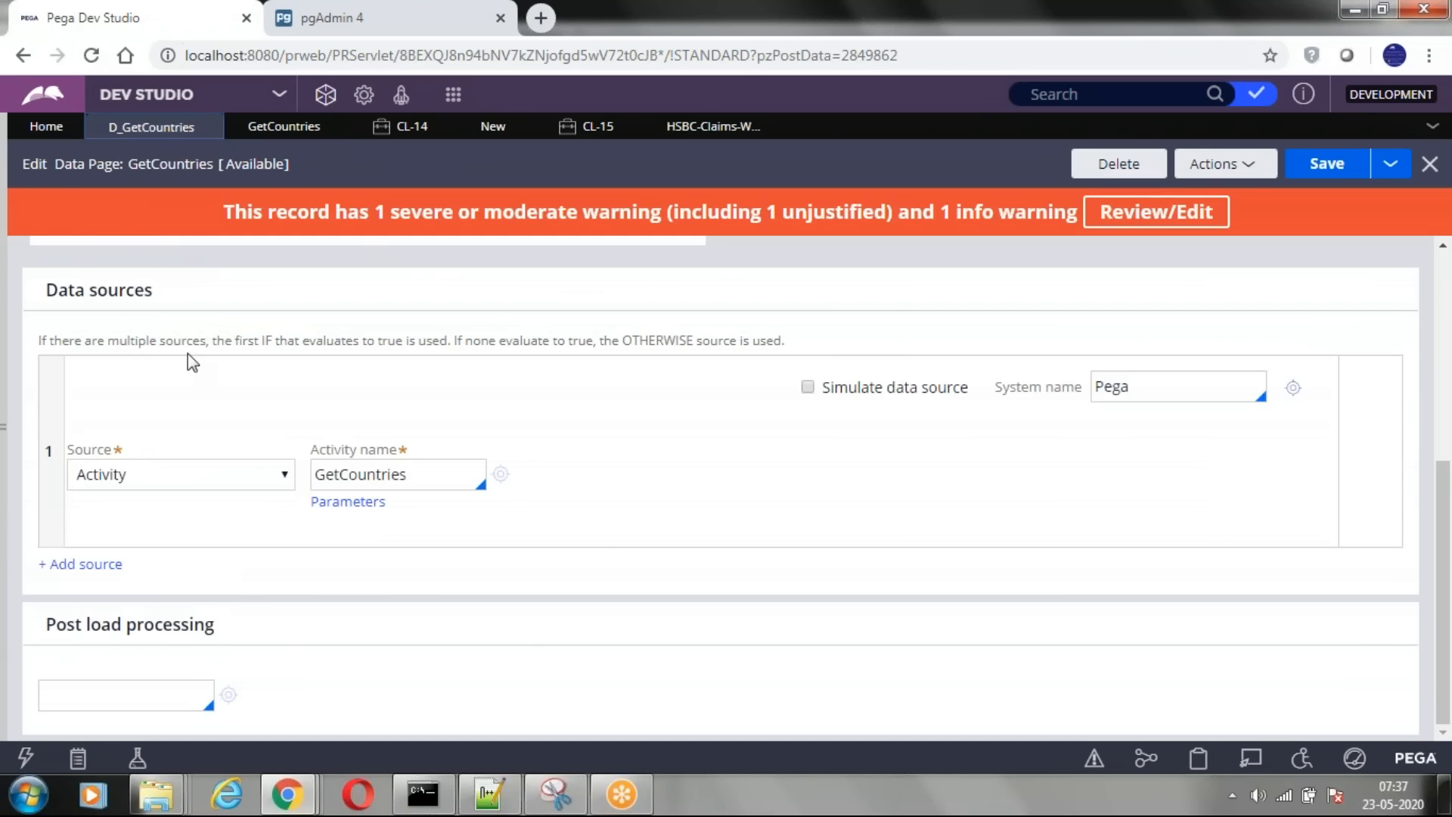
scroll(187, 353, up, 5)
double_click(75, 182)
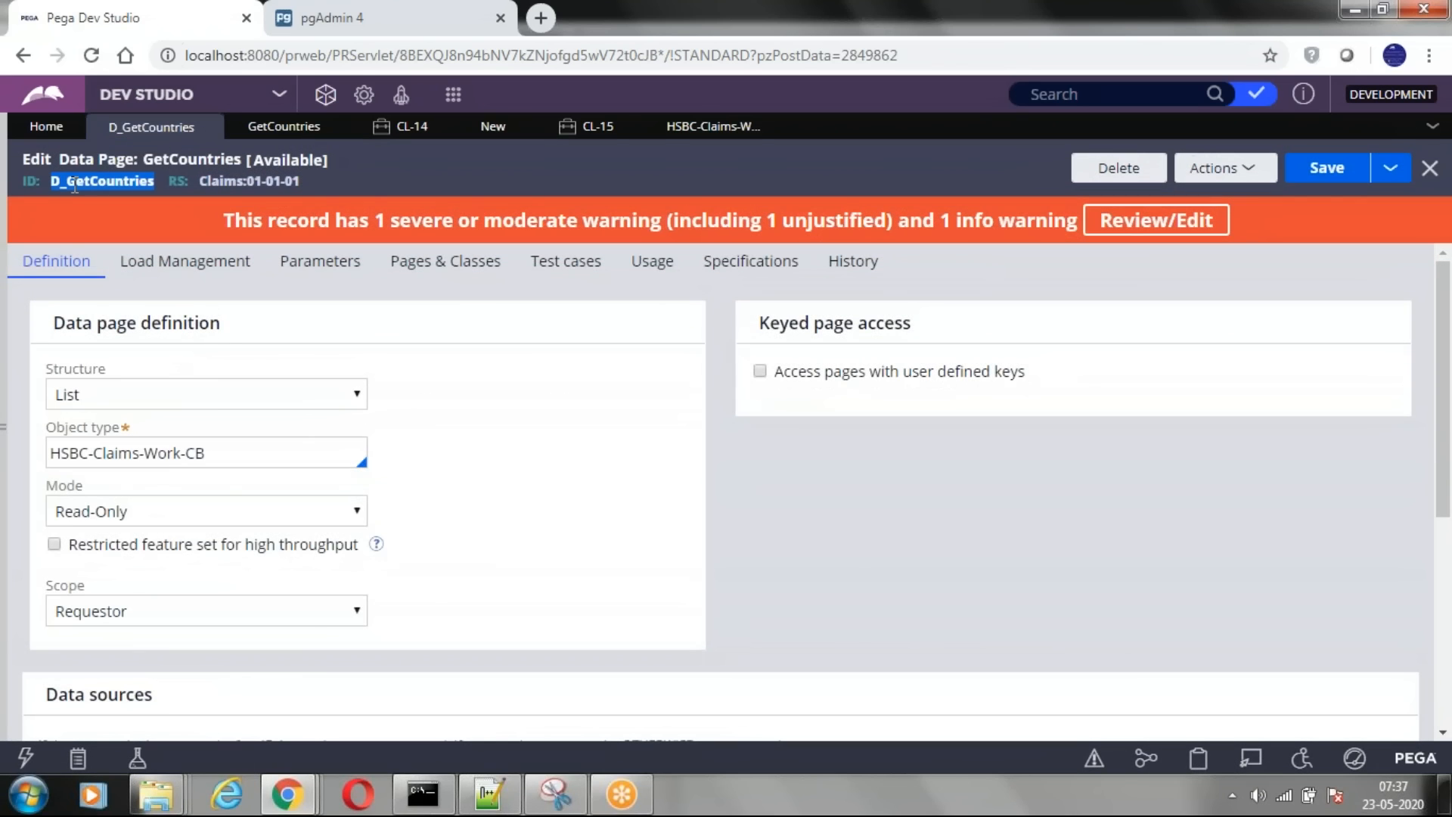
click(280, 127)
double_click(582, 349)
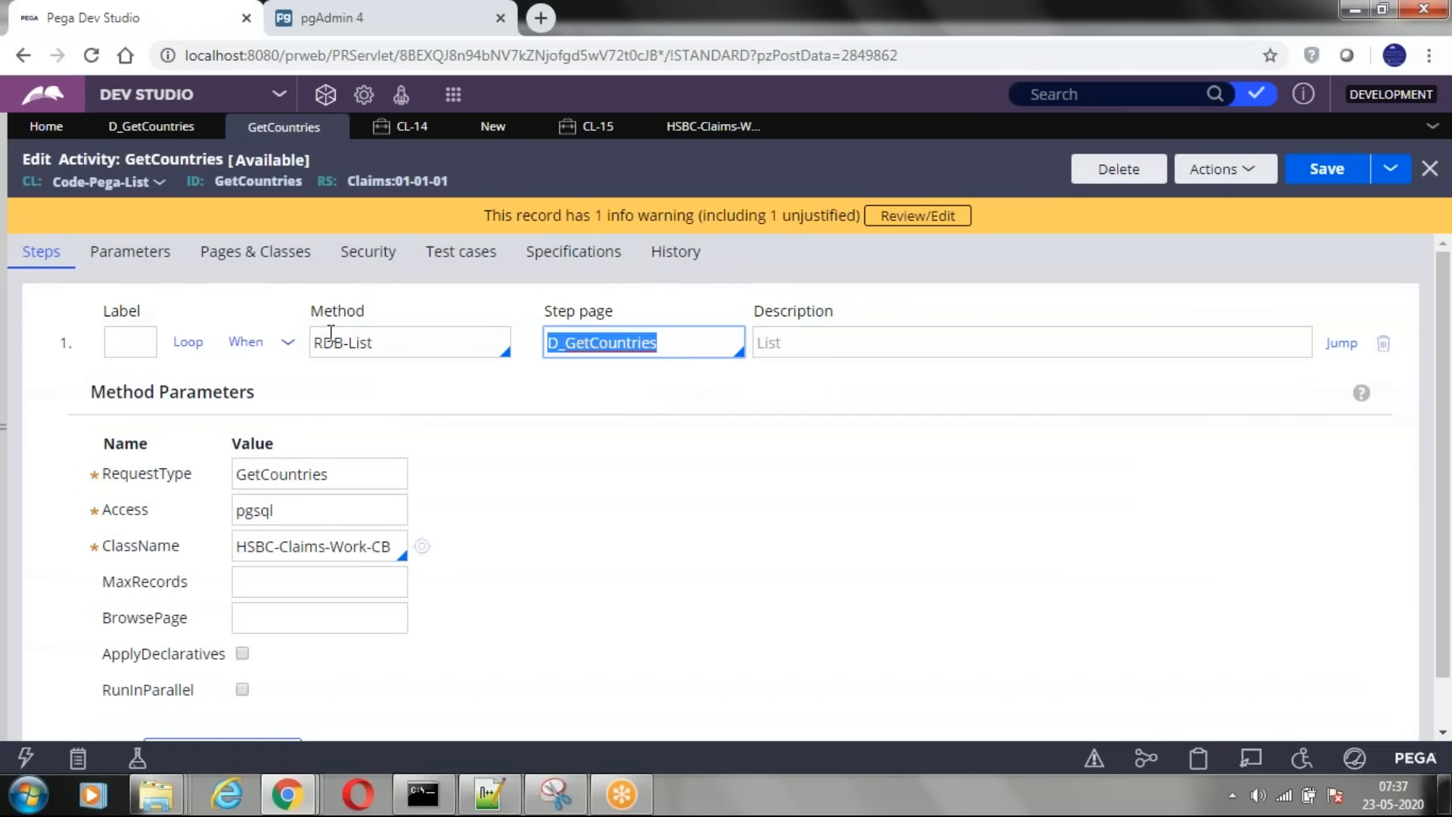
- Check the D_GetCountries step page against its page name and class in the activity's Pages & Classes, then return to the steps
click(630, 348)
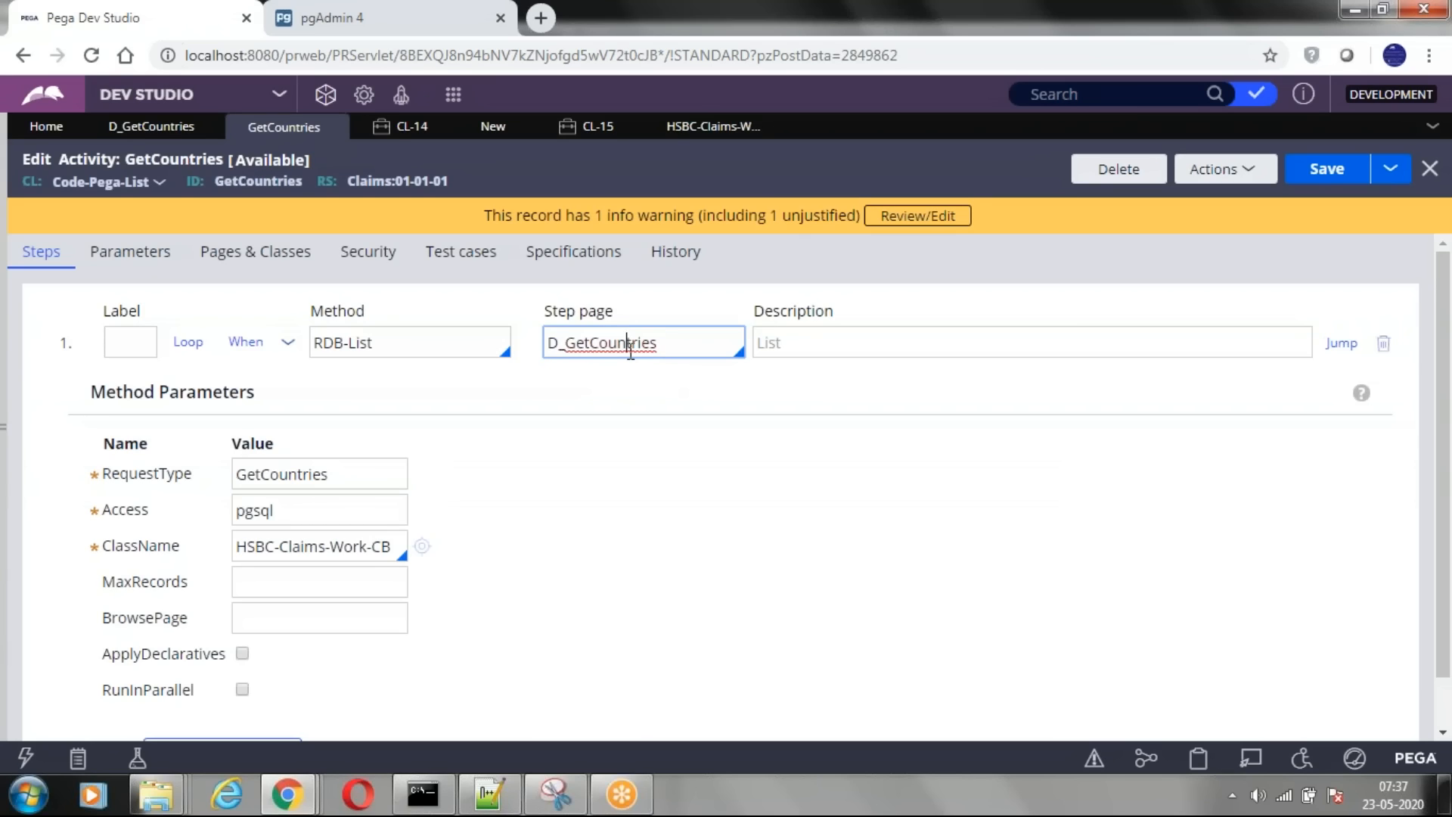
click(664, 347)
double_click(672, 347)
click(256, 251)
click(164, 342)
double_click(164, 342)
click(568, 346)
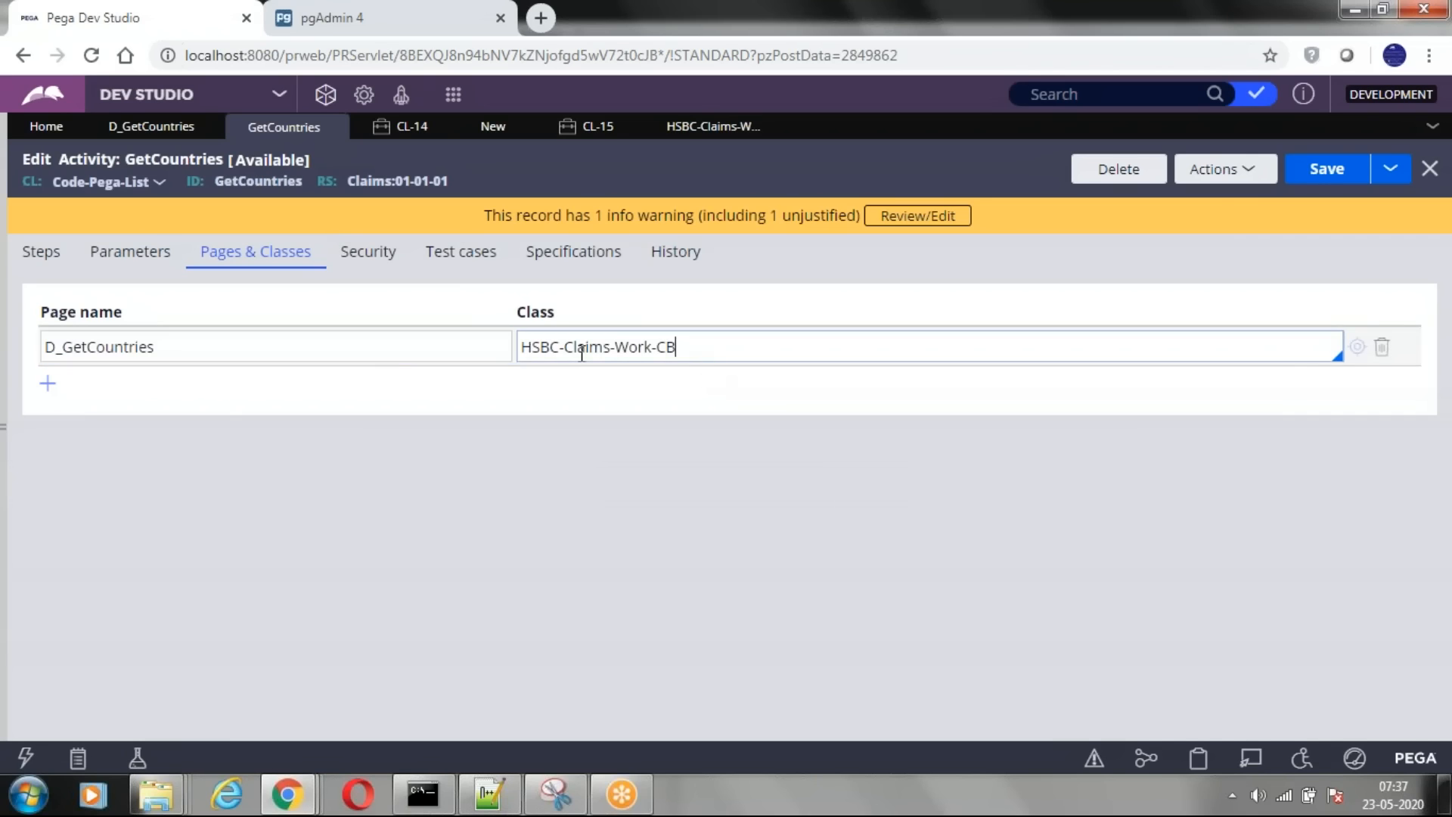
click(41, 255)
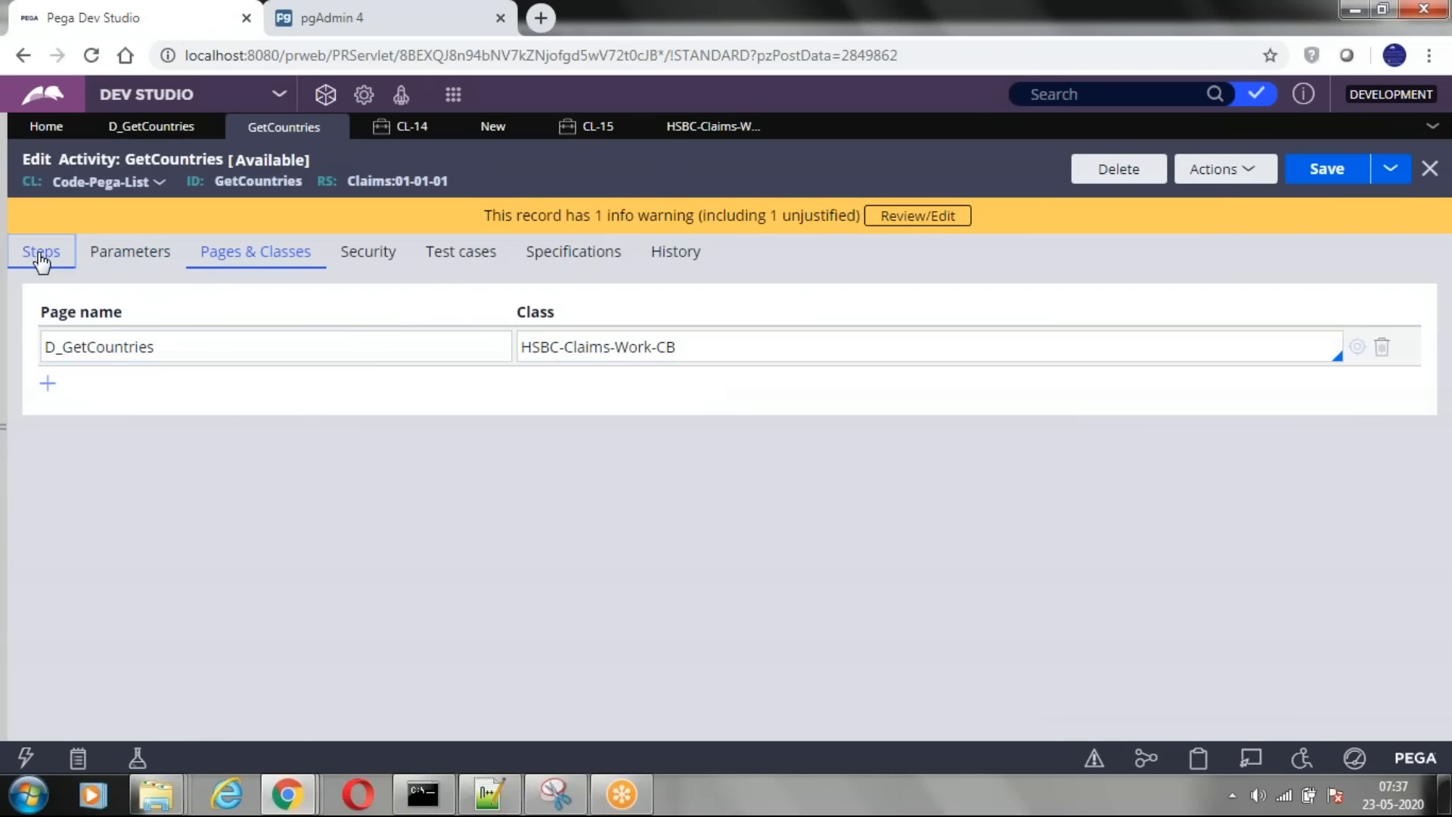
click(787, 351)
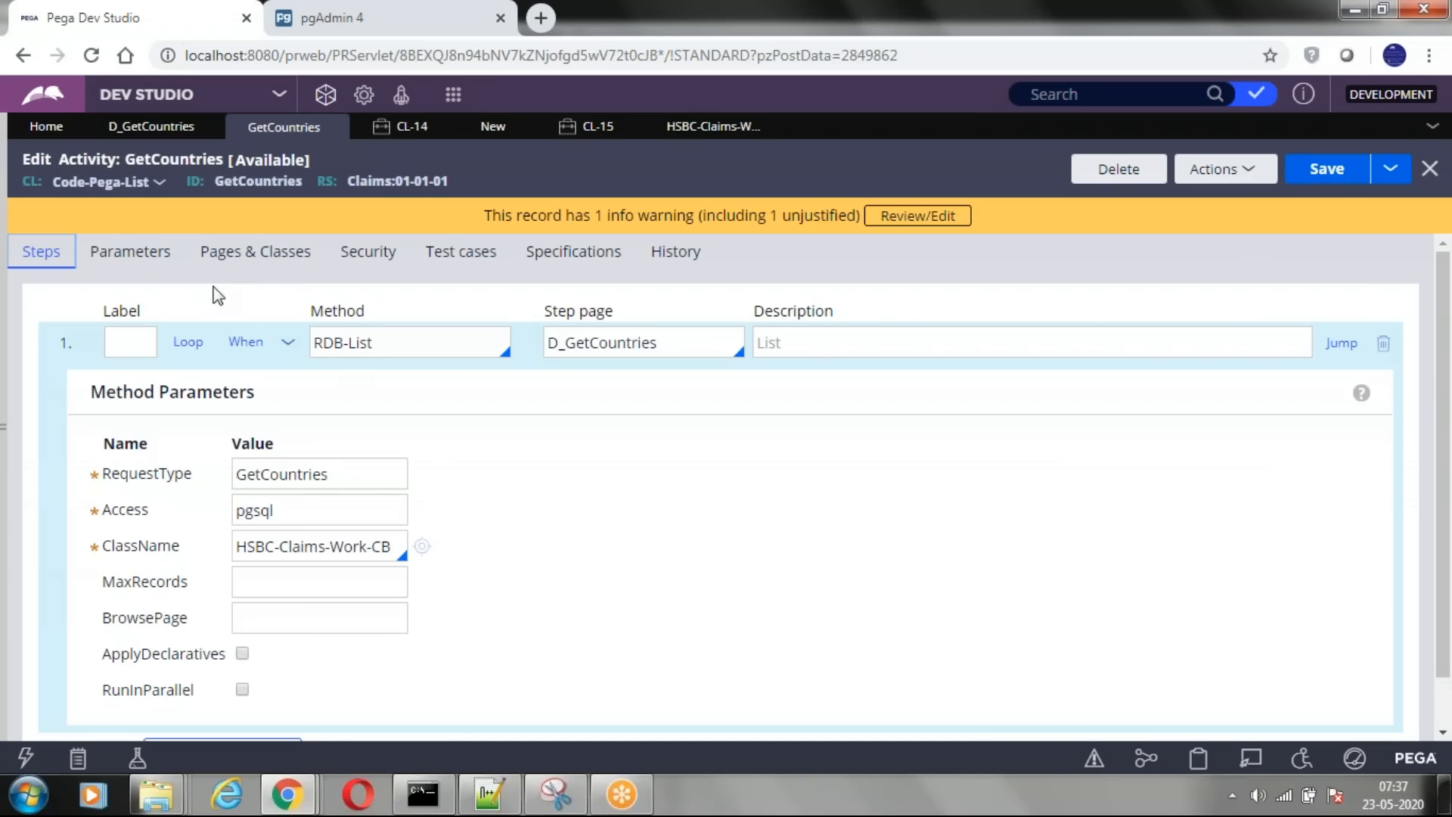
- Select Load Data Page as the activity type in the GetCountries activity's security settings
click(366, 252)
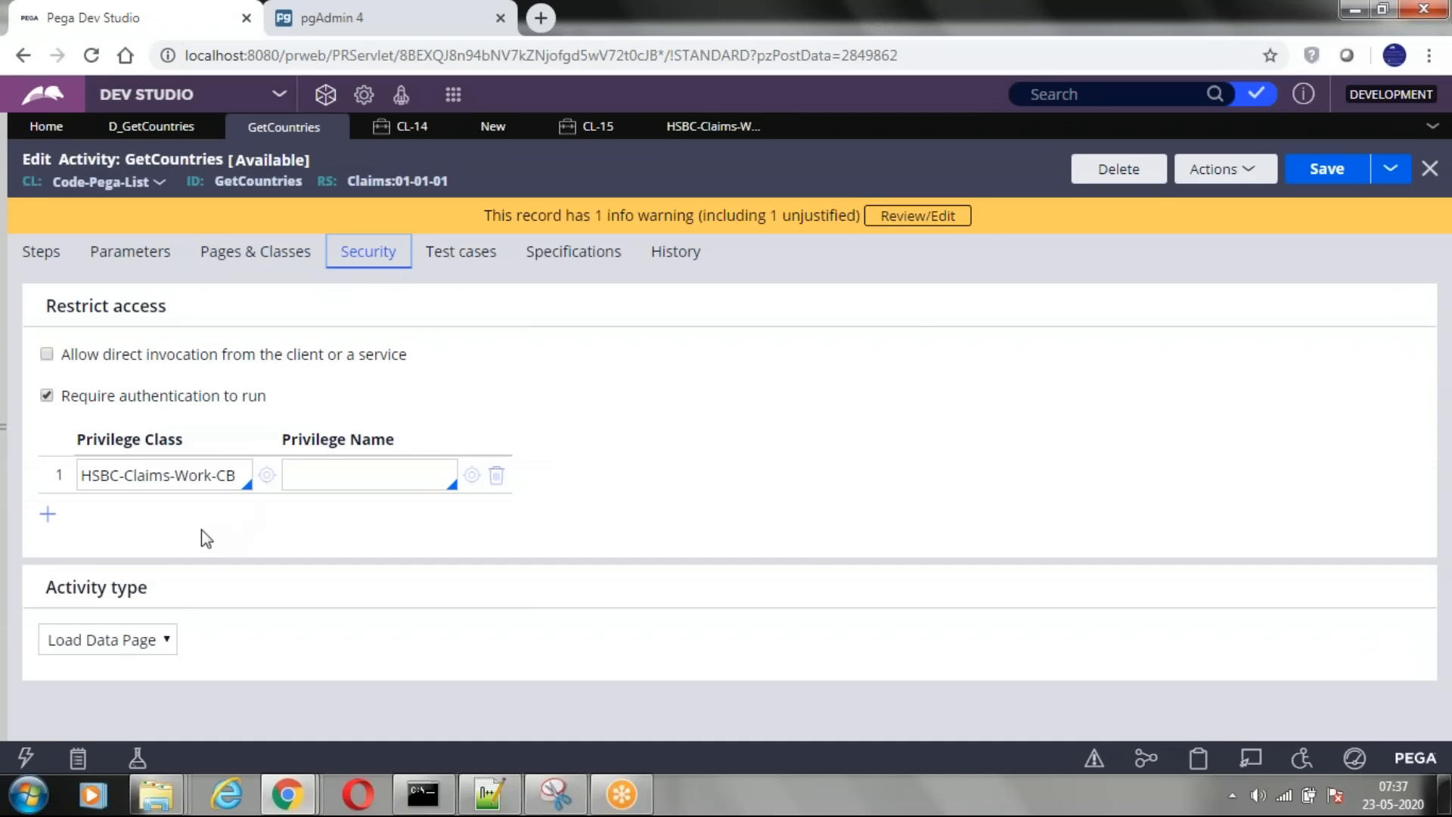
click(141, 640)
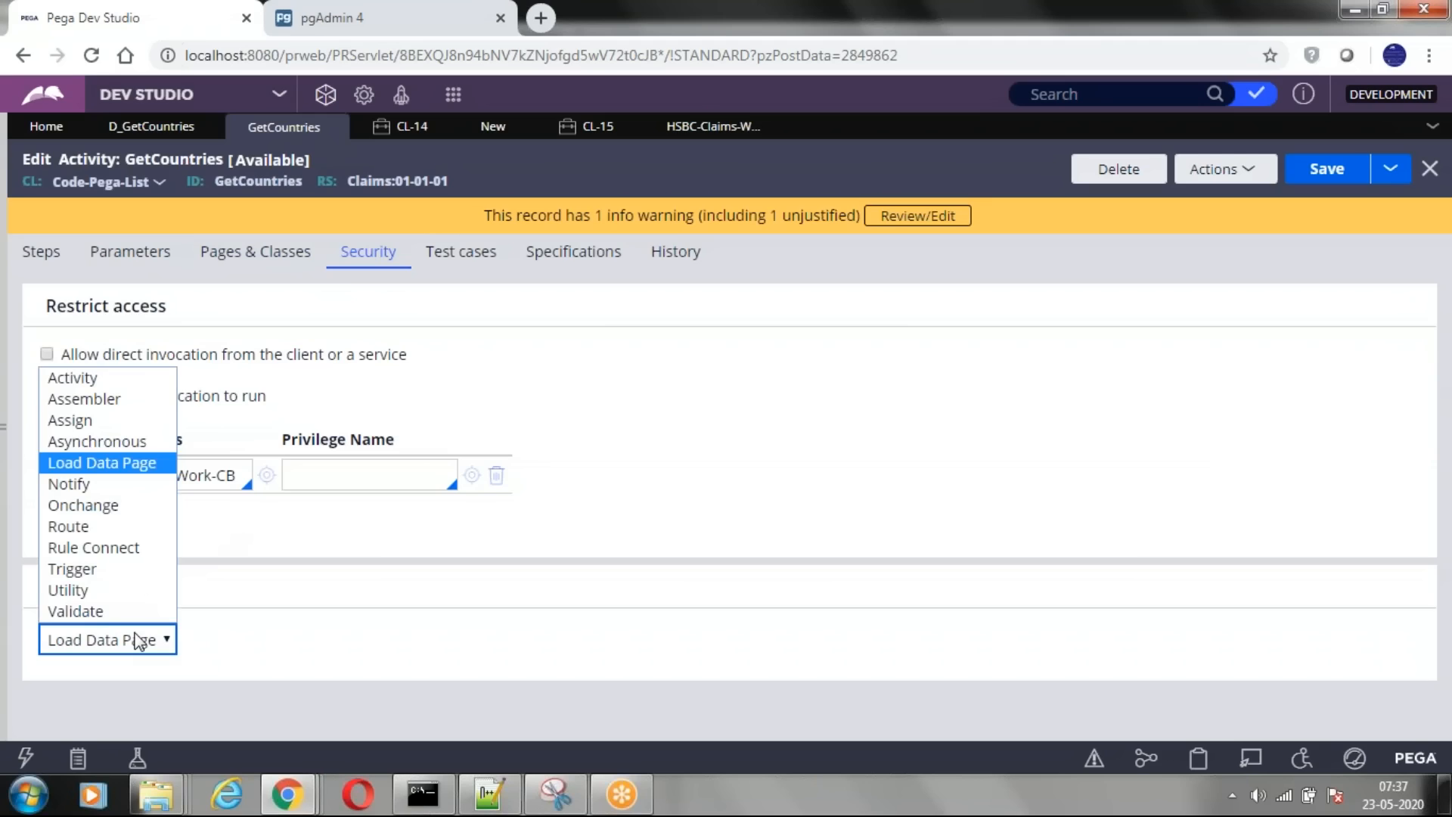
click(71, 461)
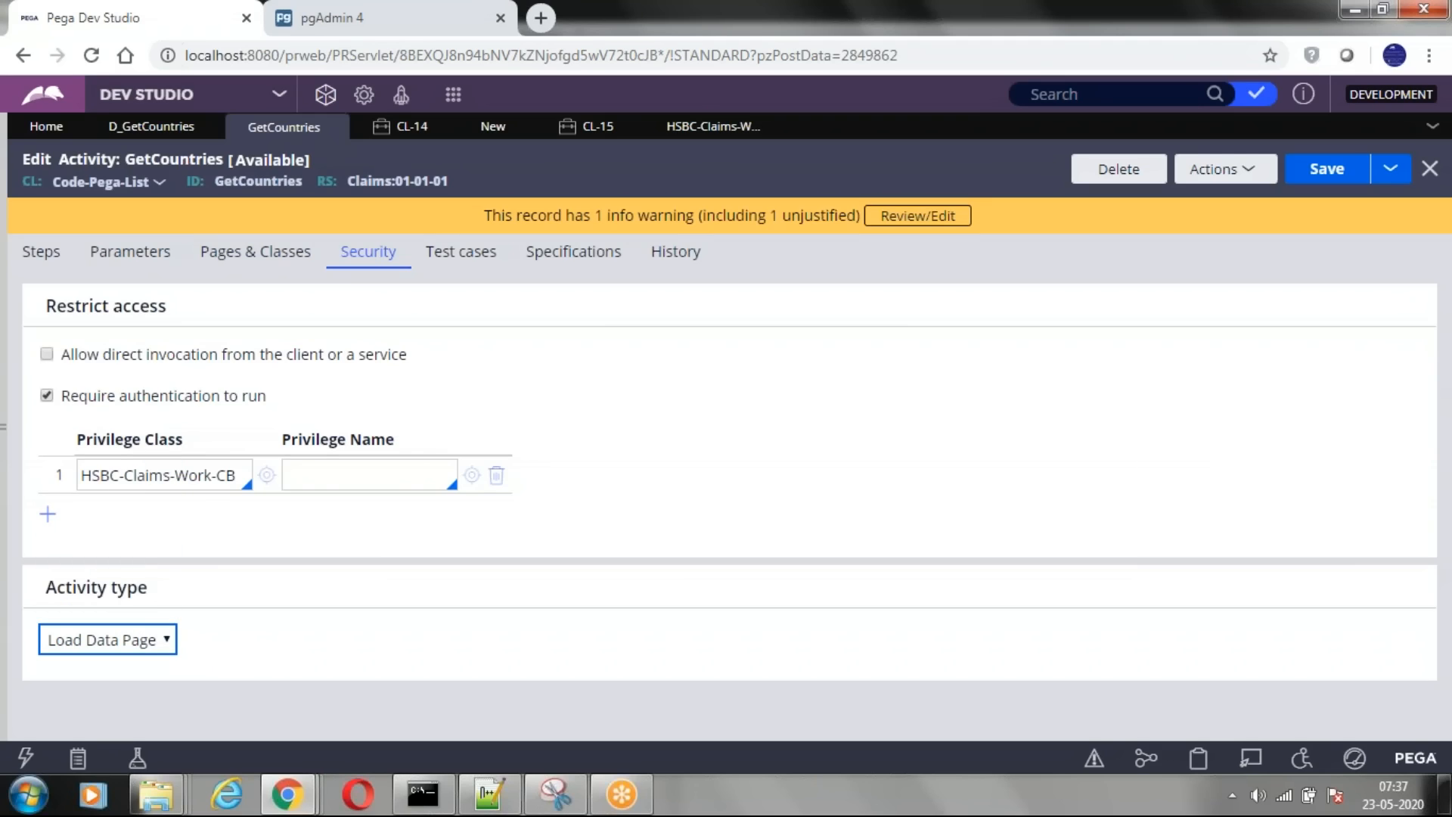
click(135, 645)
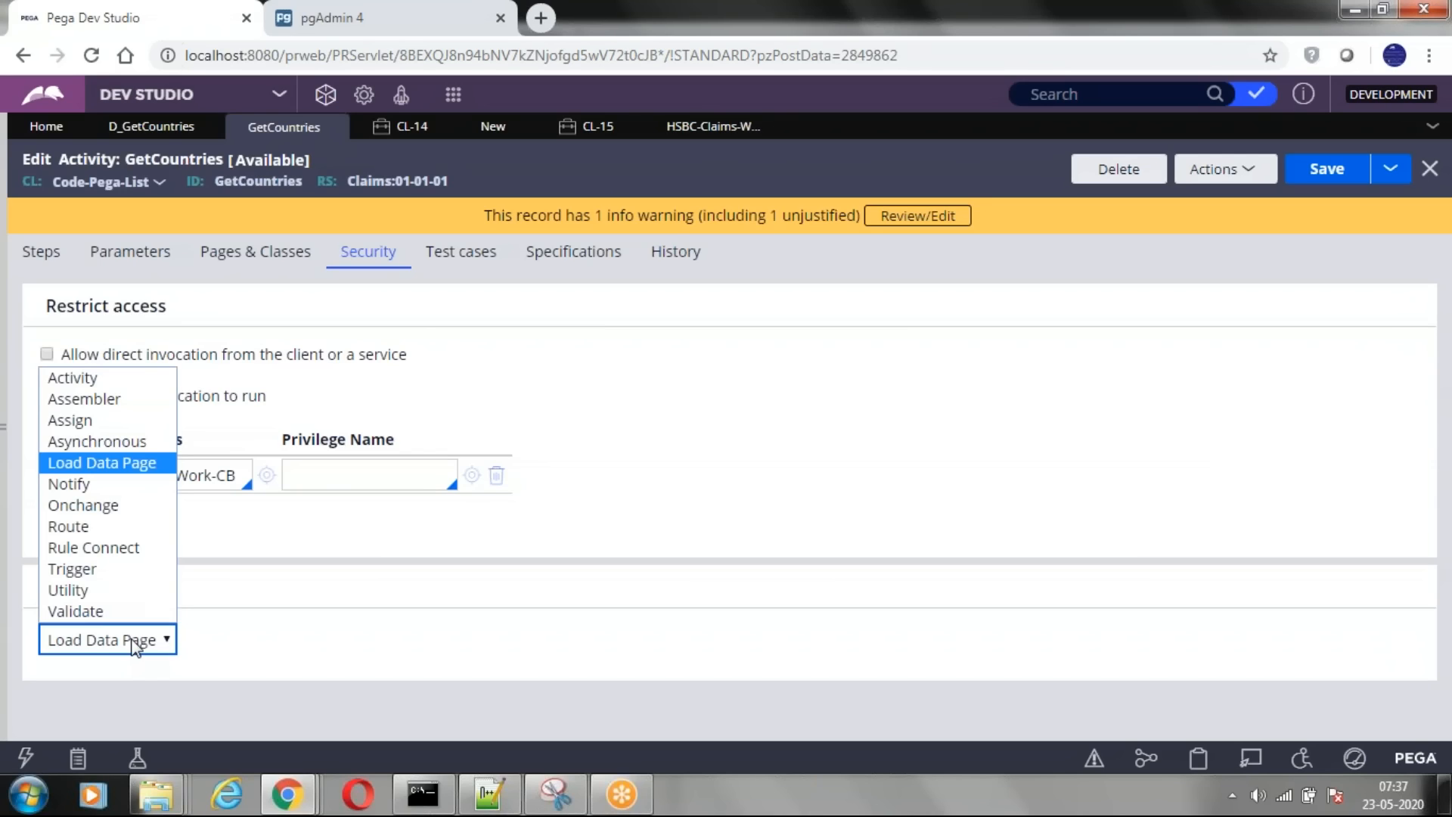
click(68, 470)
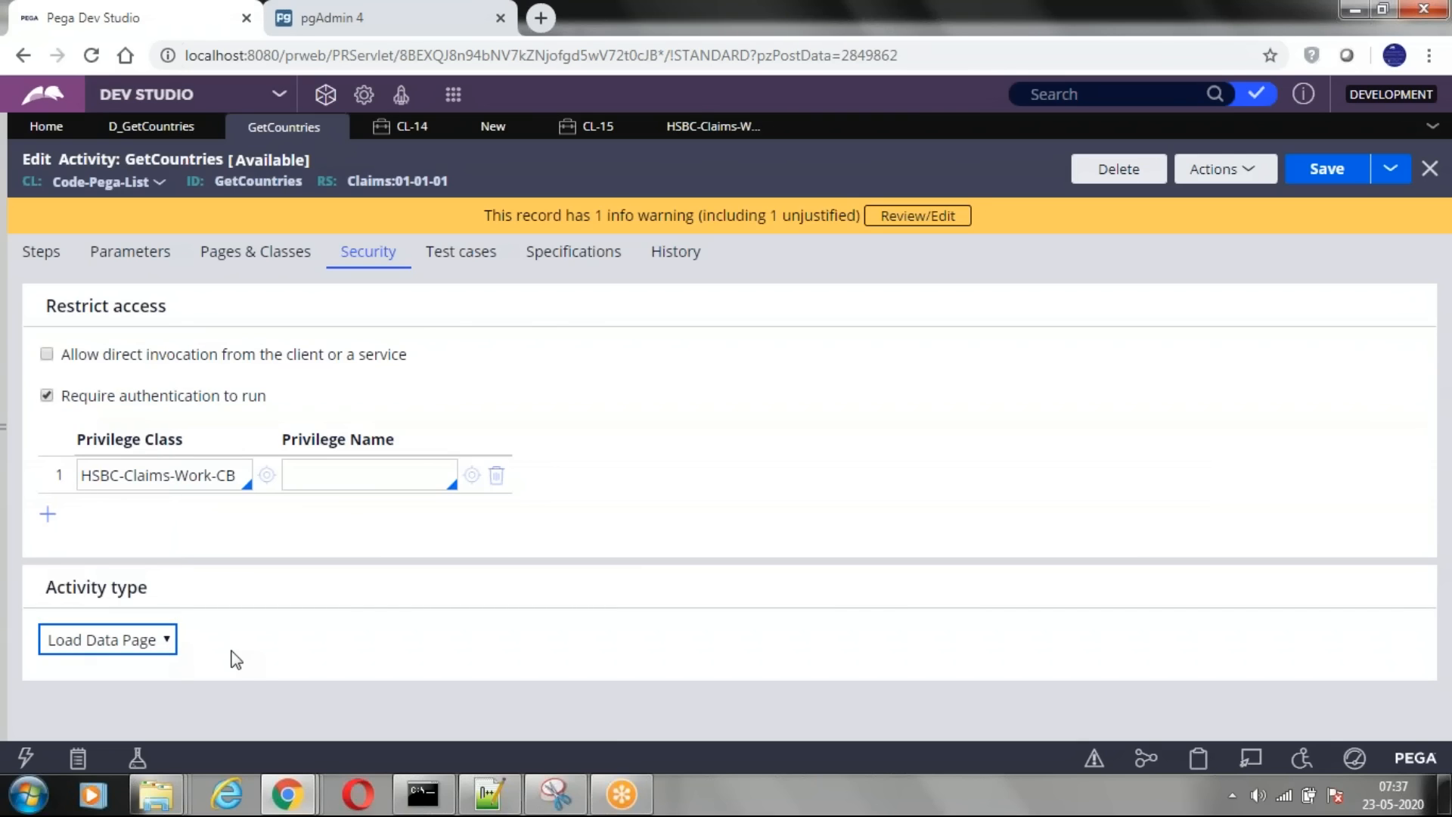
- List the activities available as the data source for the D_GetCountries data page
click(125, 130)
scroll(411, 530, down, 5)
click(411, 566)
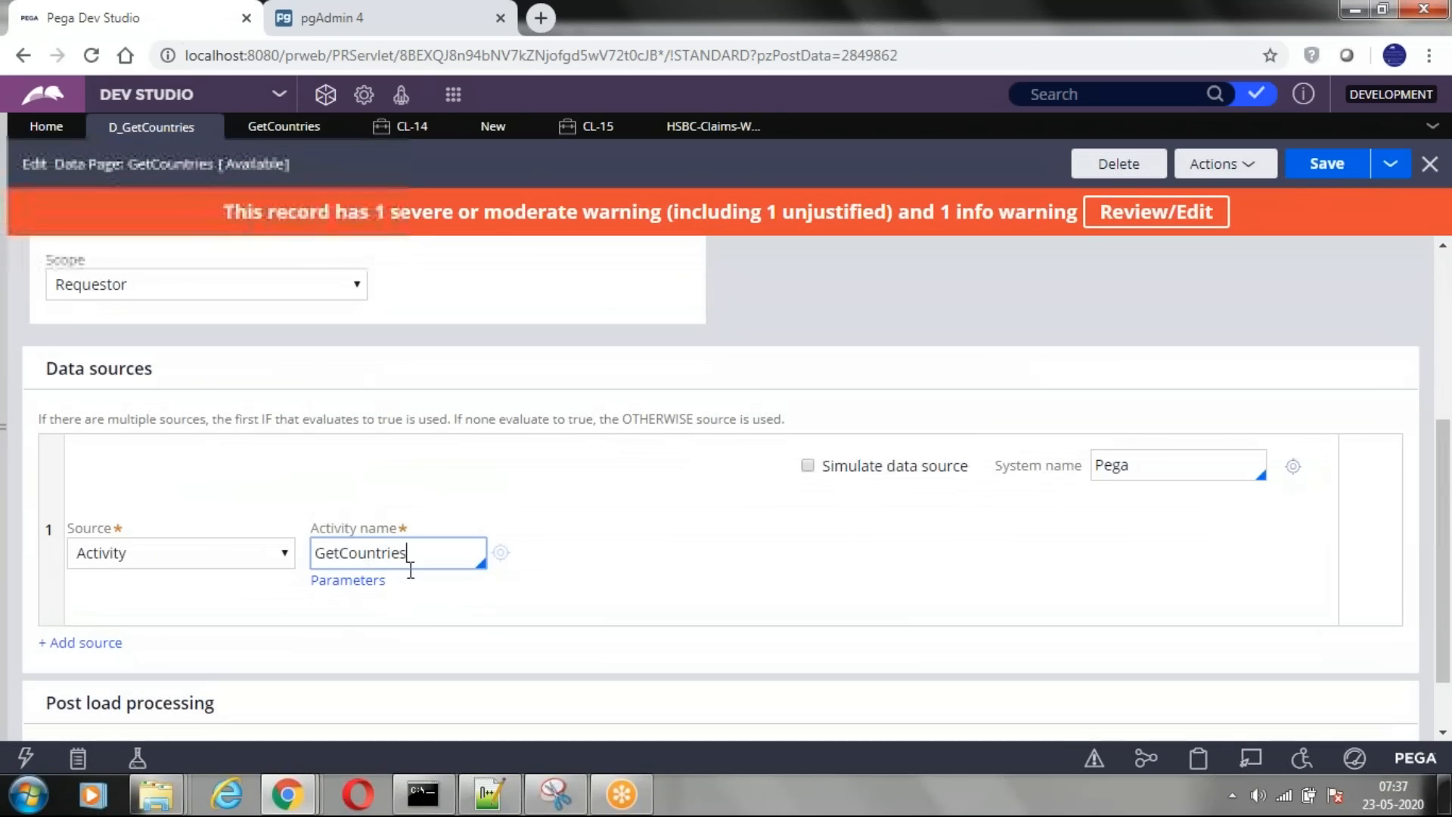
key(Down)
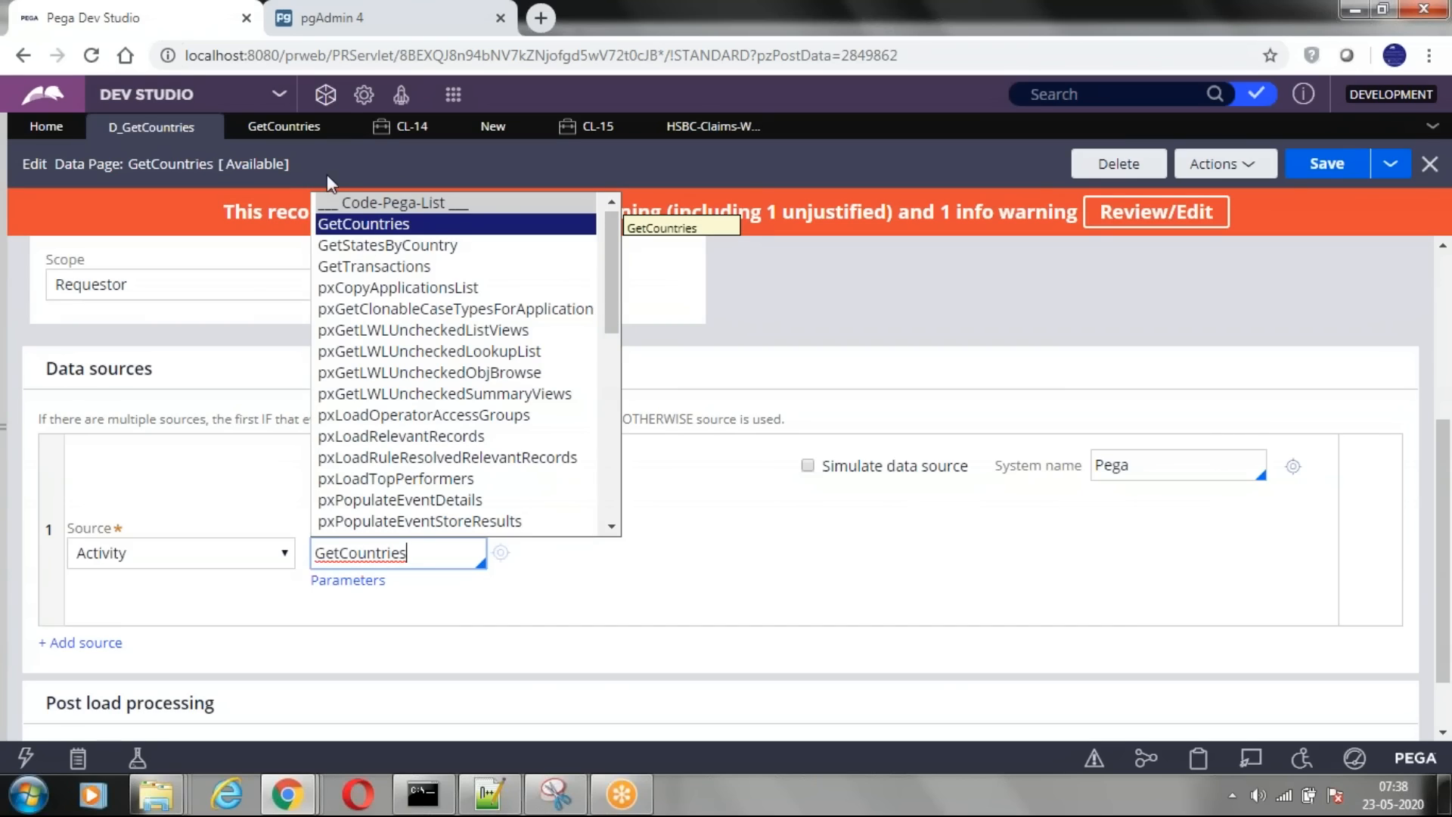
- Recheck the activity type in the GetCountries activity's security settings, then return to the data sources of the D_GetCountries data page
click(283, 127)
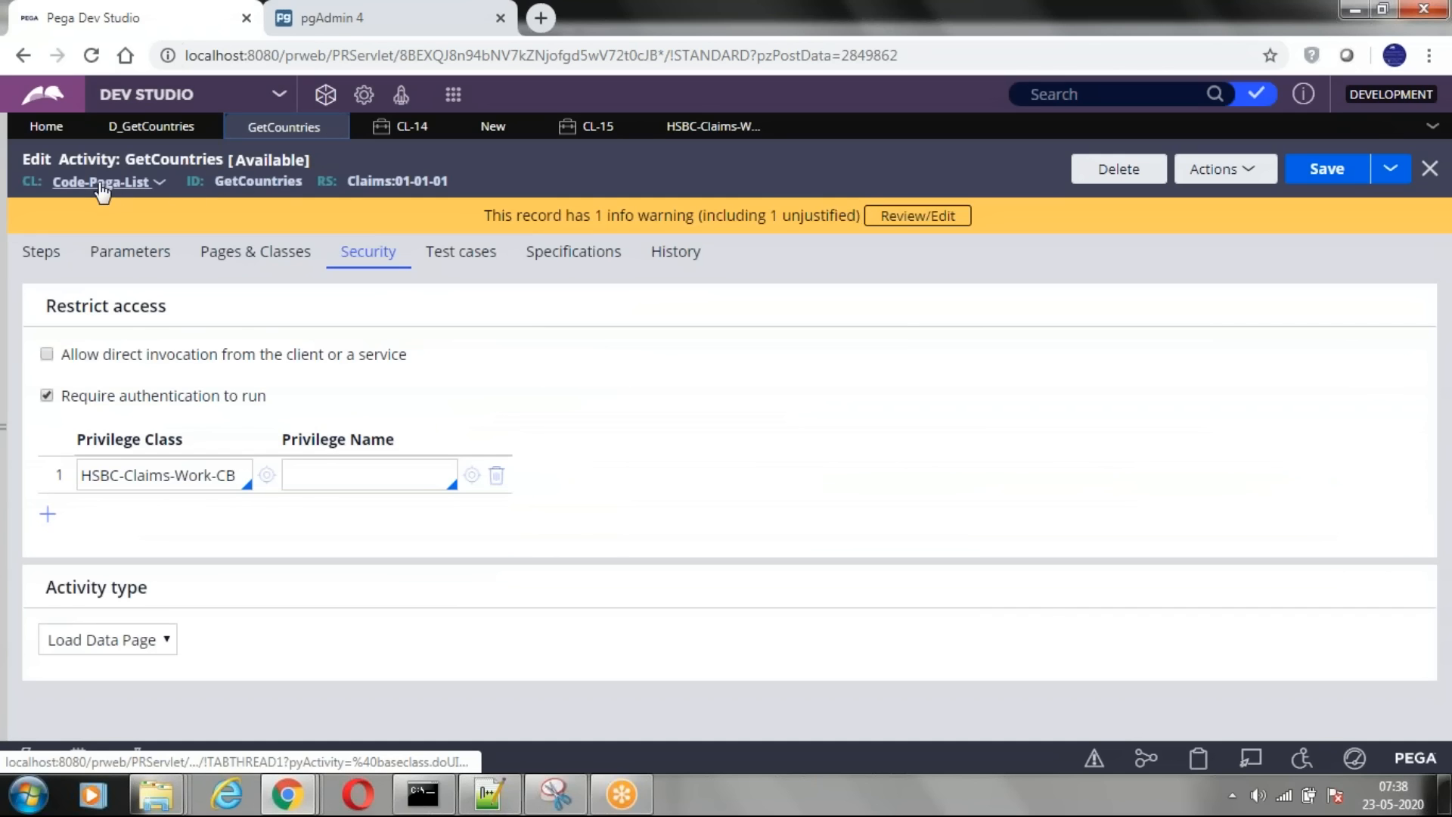
click(146, 640)
click(148, 640)
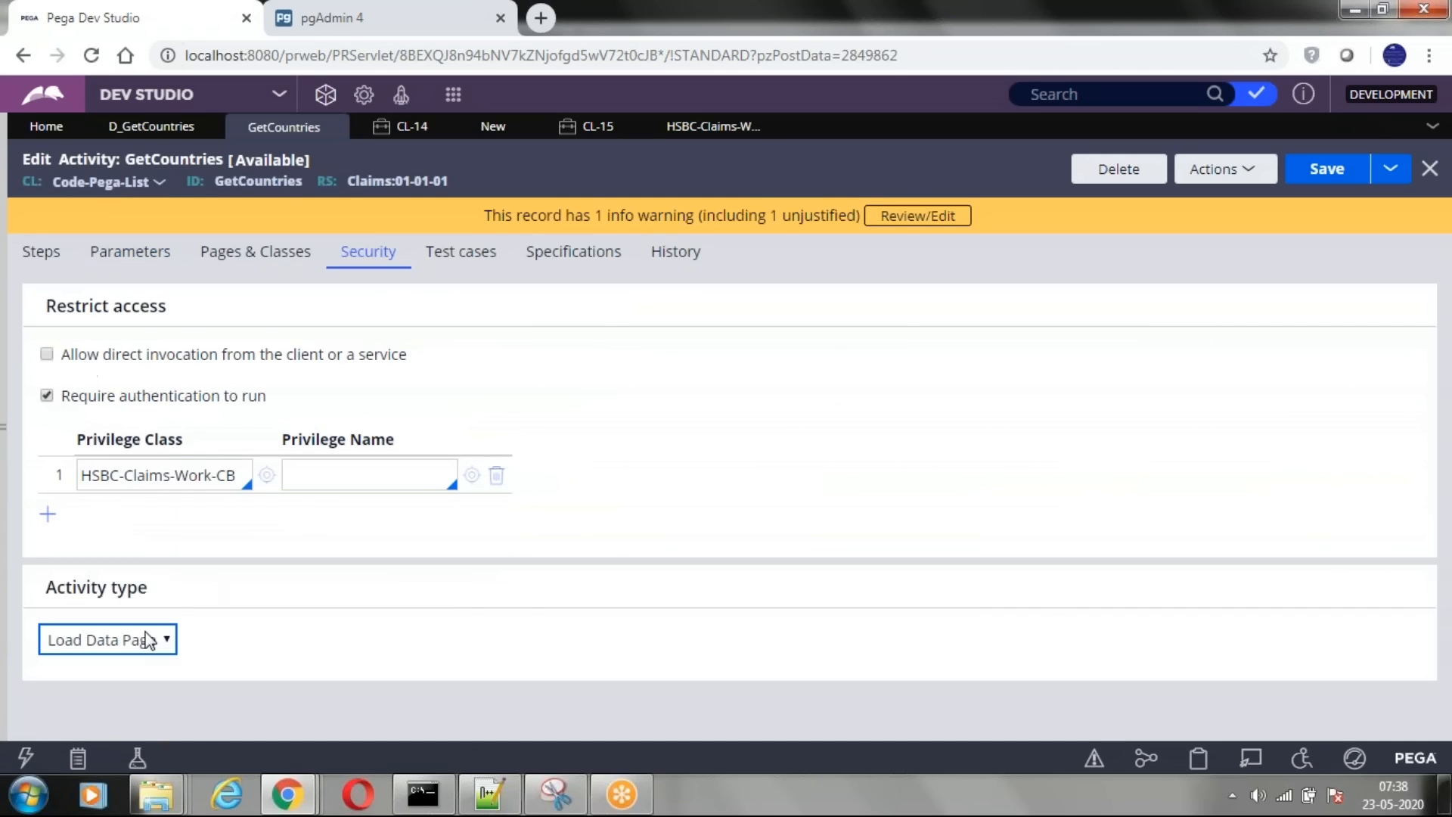
click(151, 127)
click(660, 543)
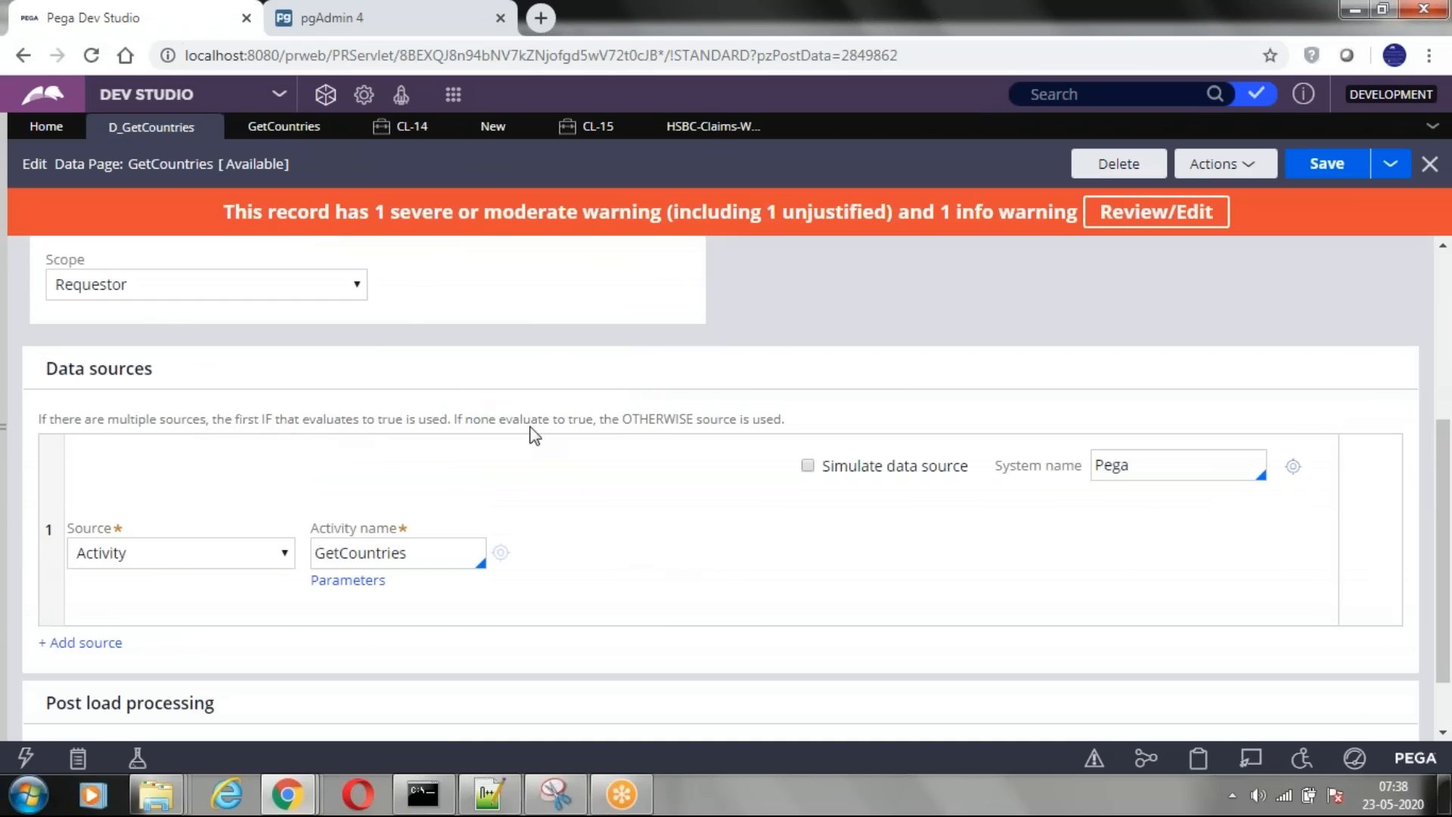
- Review the refresh strategy and page limits in the D_GetCountries data page's load management, then return to its definition
scroll(240, 377, up, 5)
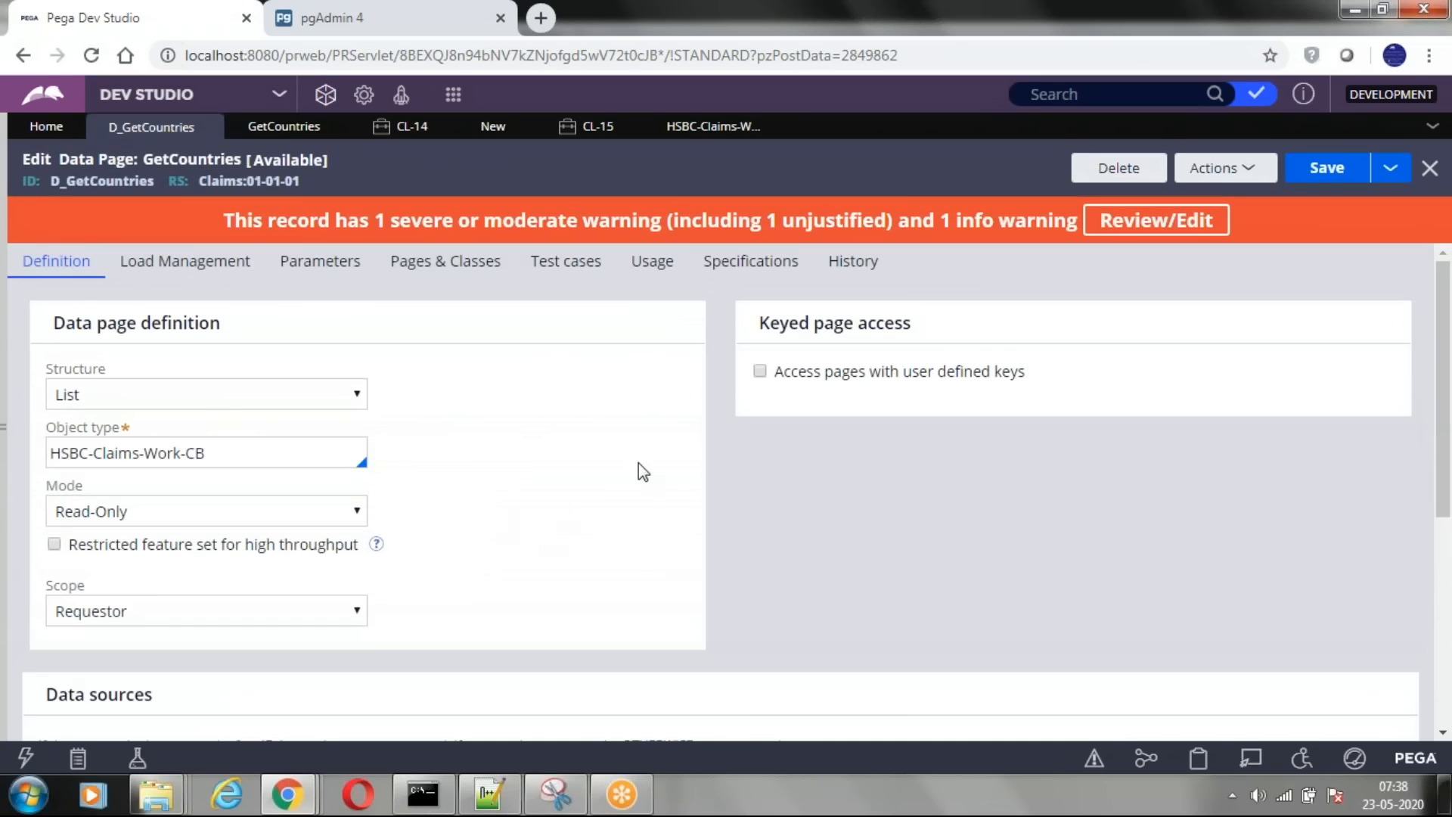
click(155, 269)
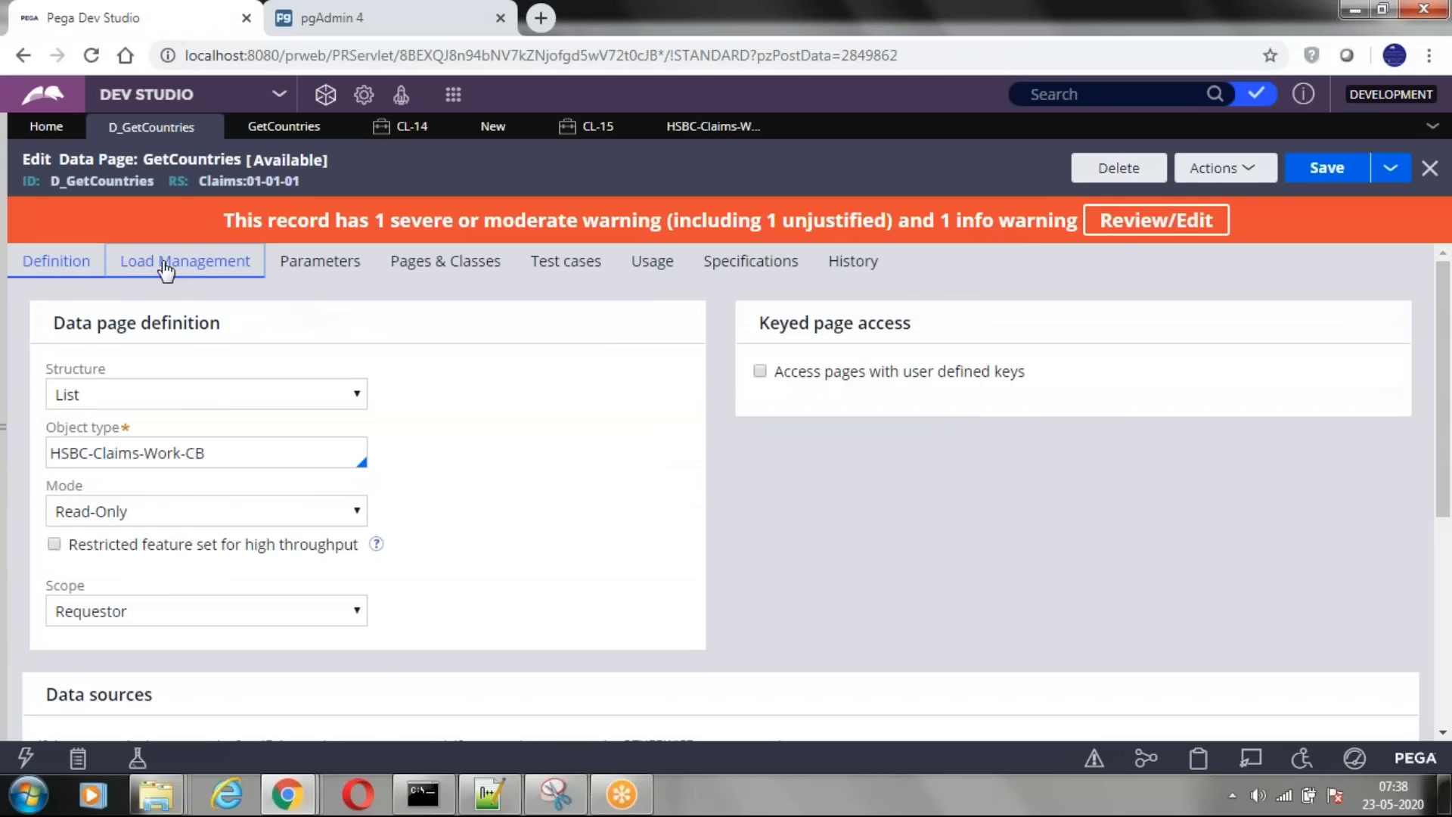
scroll(306, 446, down, 2)
scroll(305, 444, up, 2)
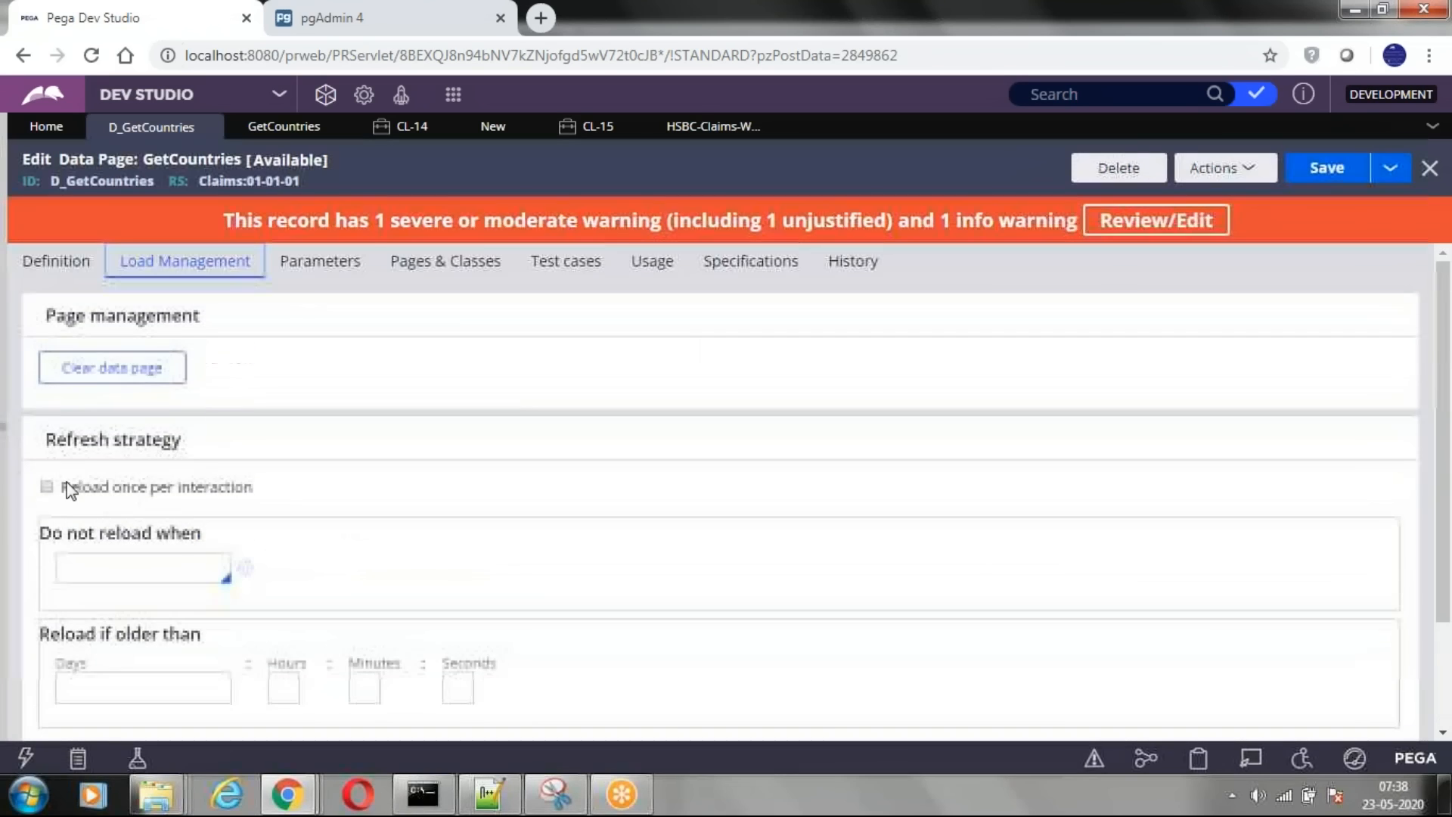
scroll(416, 428, down, 2)
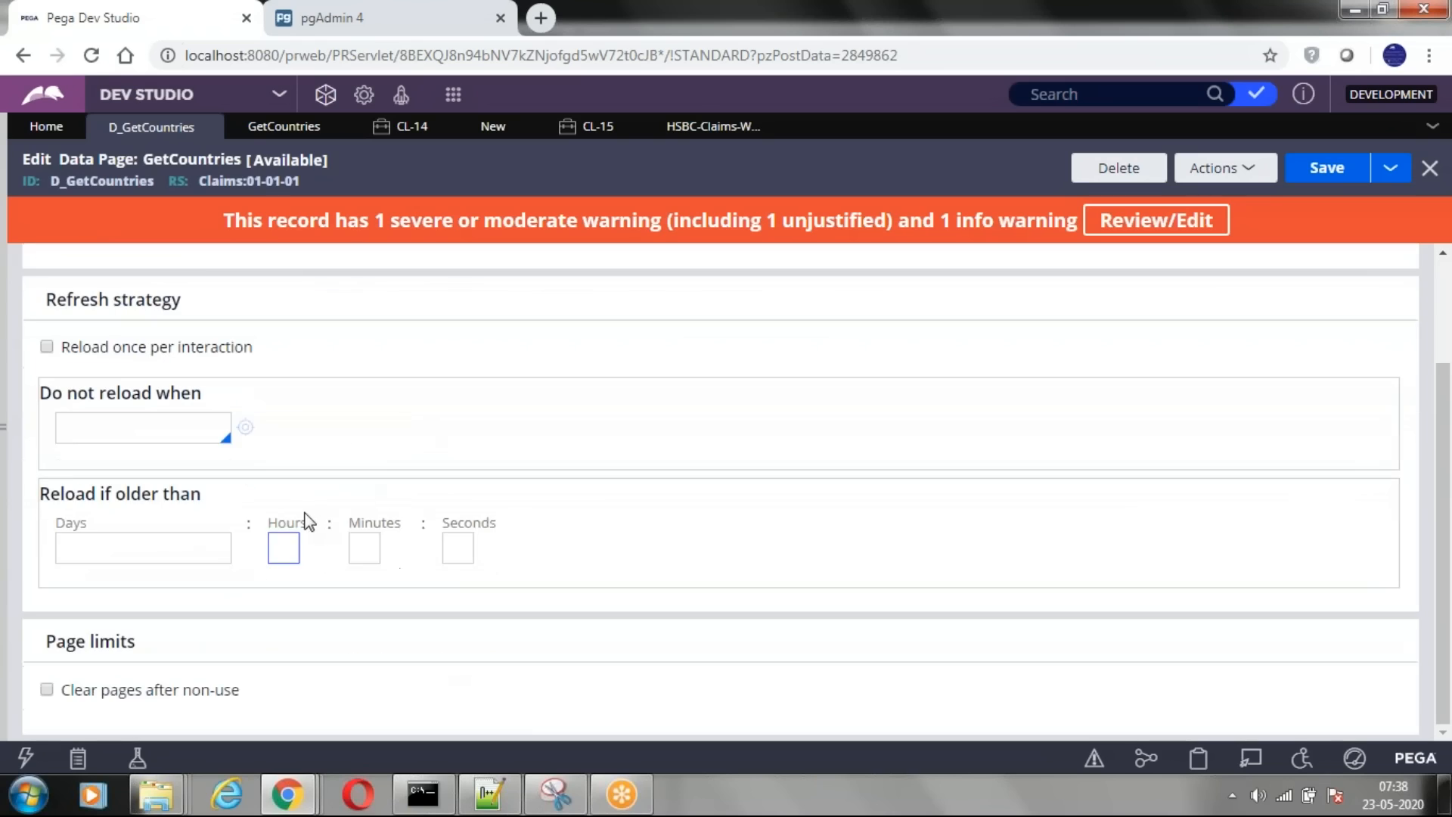
scroll(300, 493, up, 2)
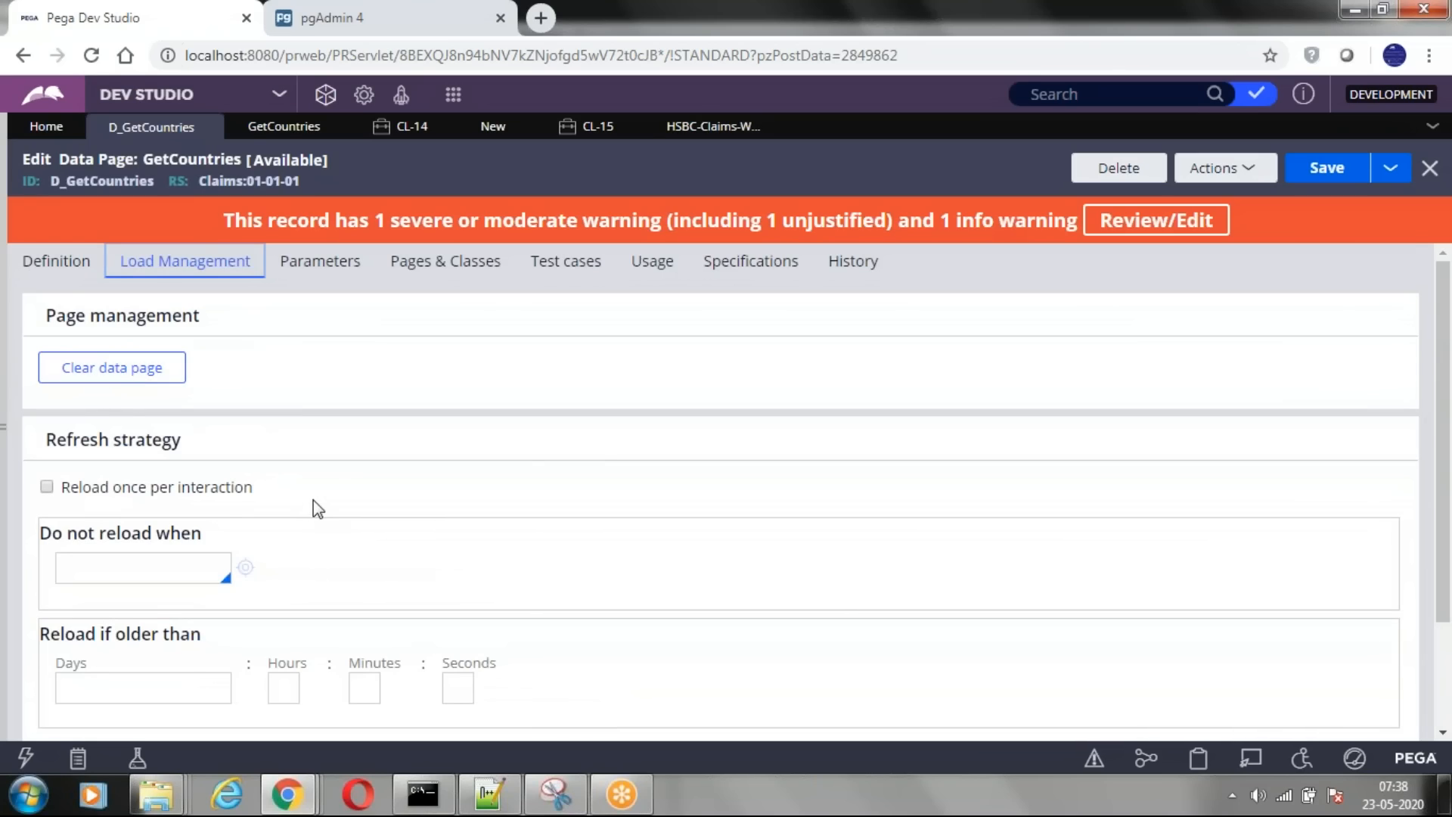
scroll(338, 492, down, 2)
click(90, 541)
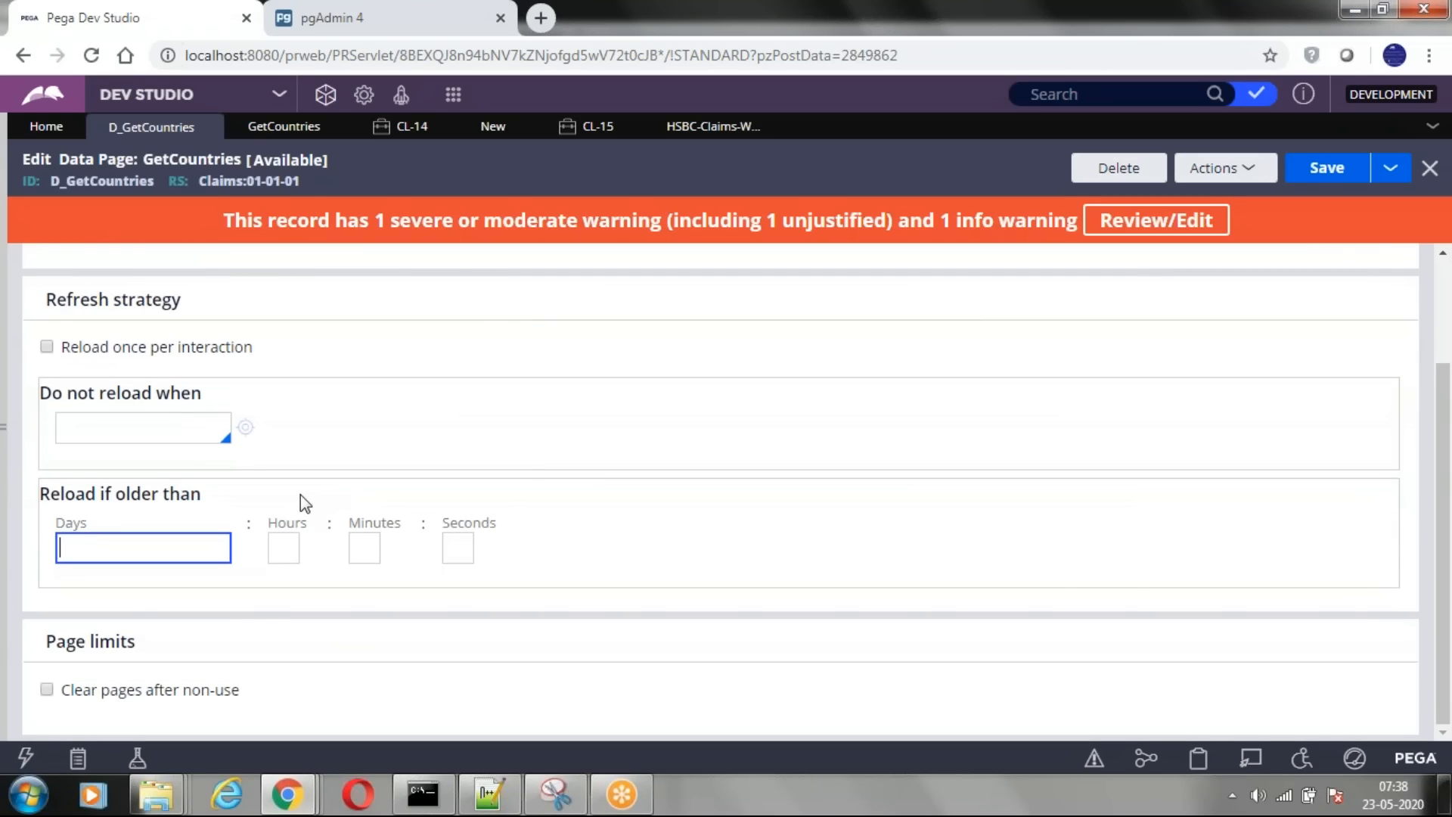
scroll(301, 495, up, 2)
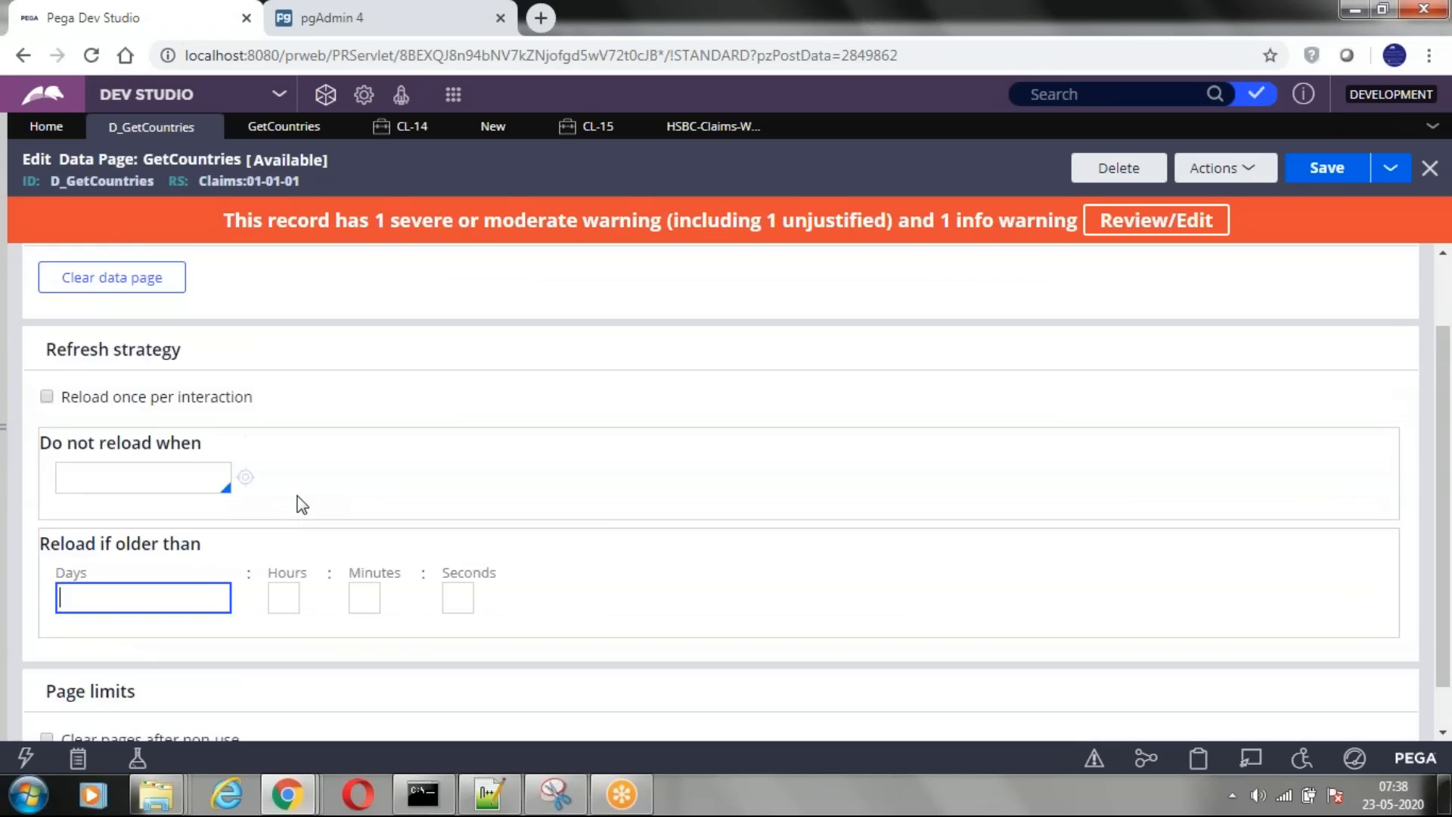
click(56, 261)
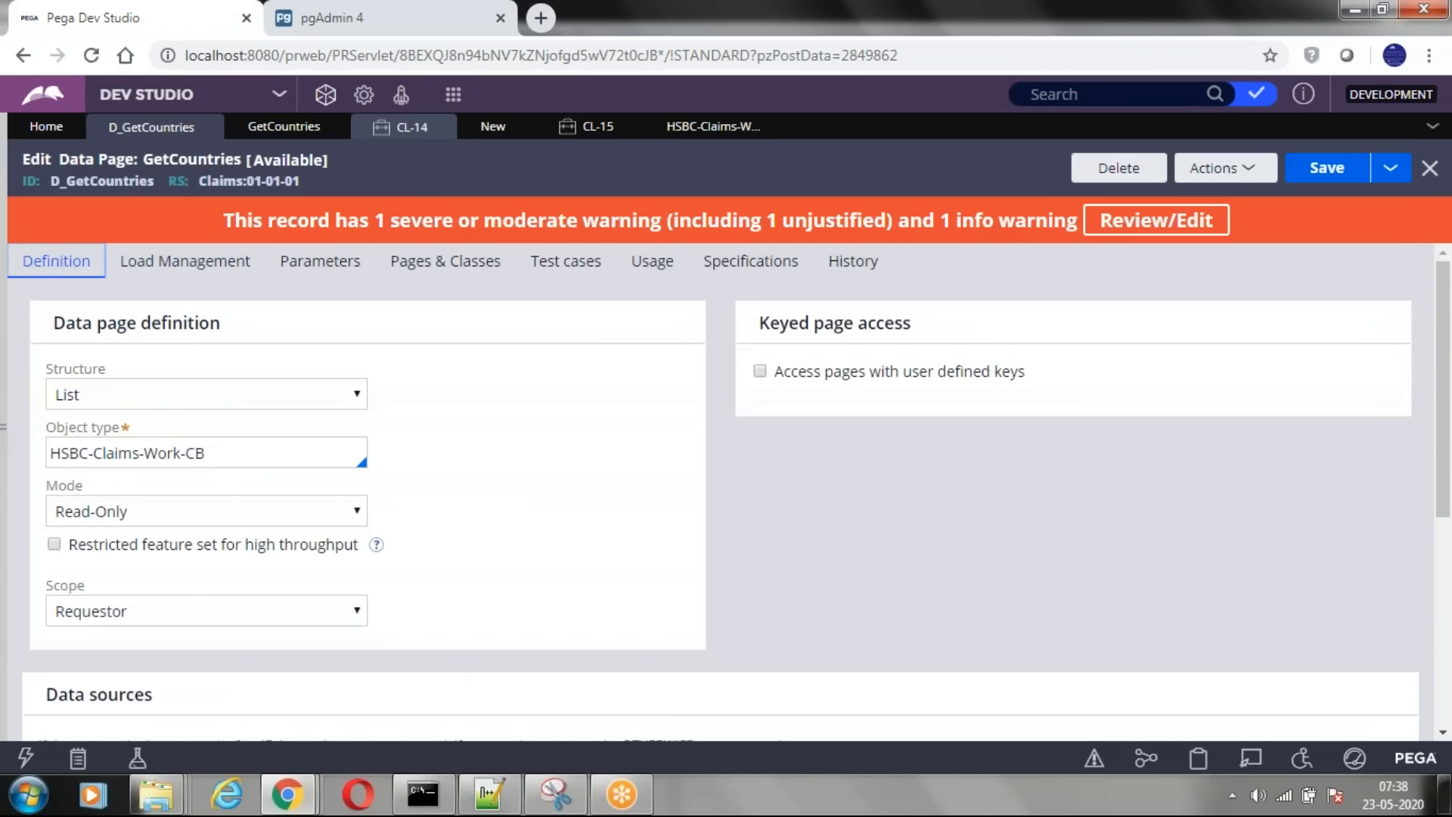
- Open a maximized run window for the D_GetCountries data page and launch the Tracer from it
click(1242, 173)
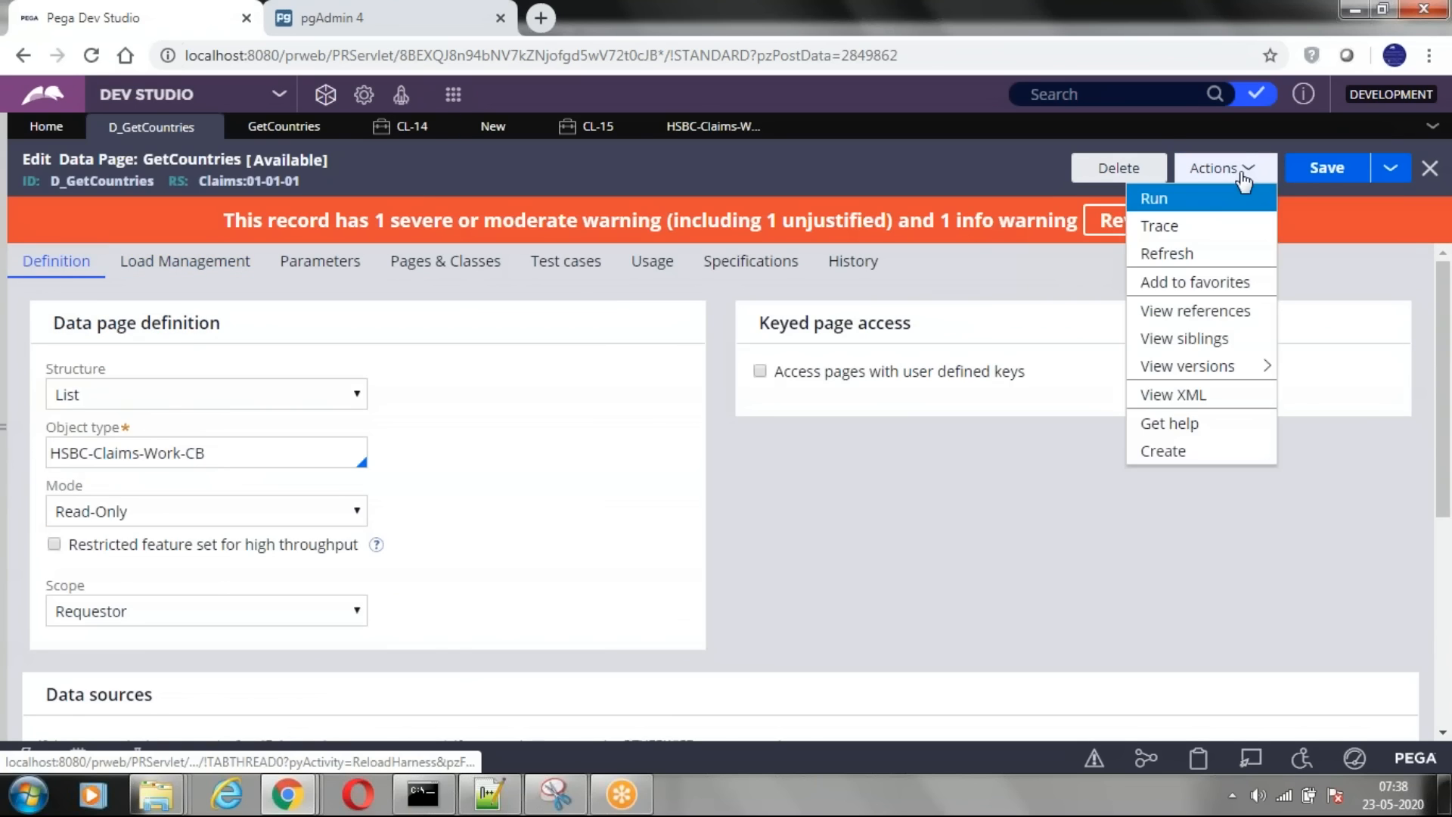
click(1195, 201)
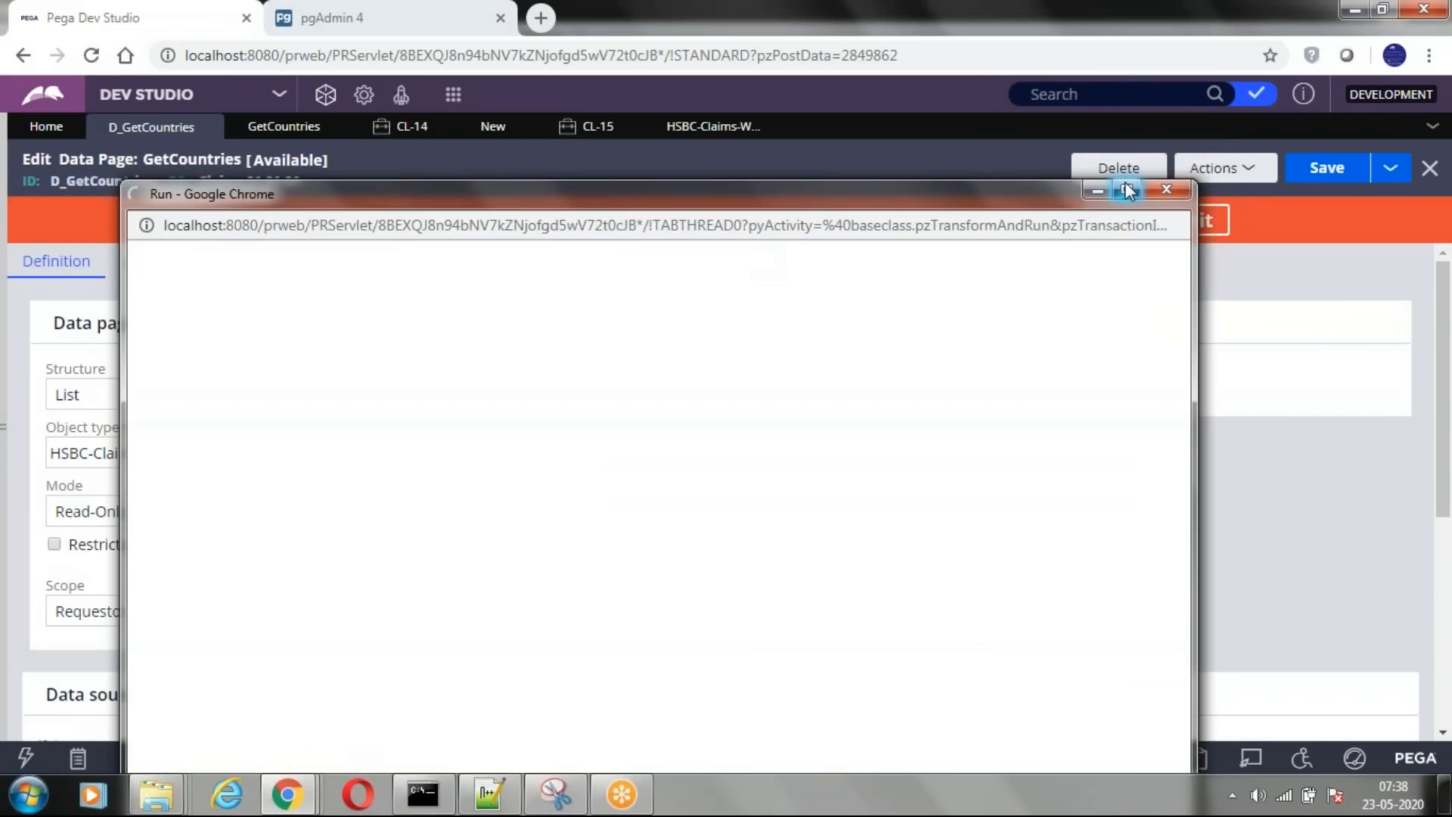
click(1127, 189)
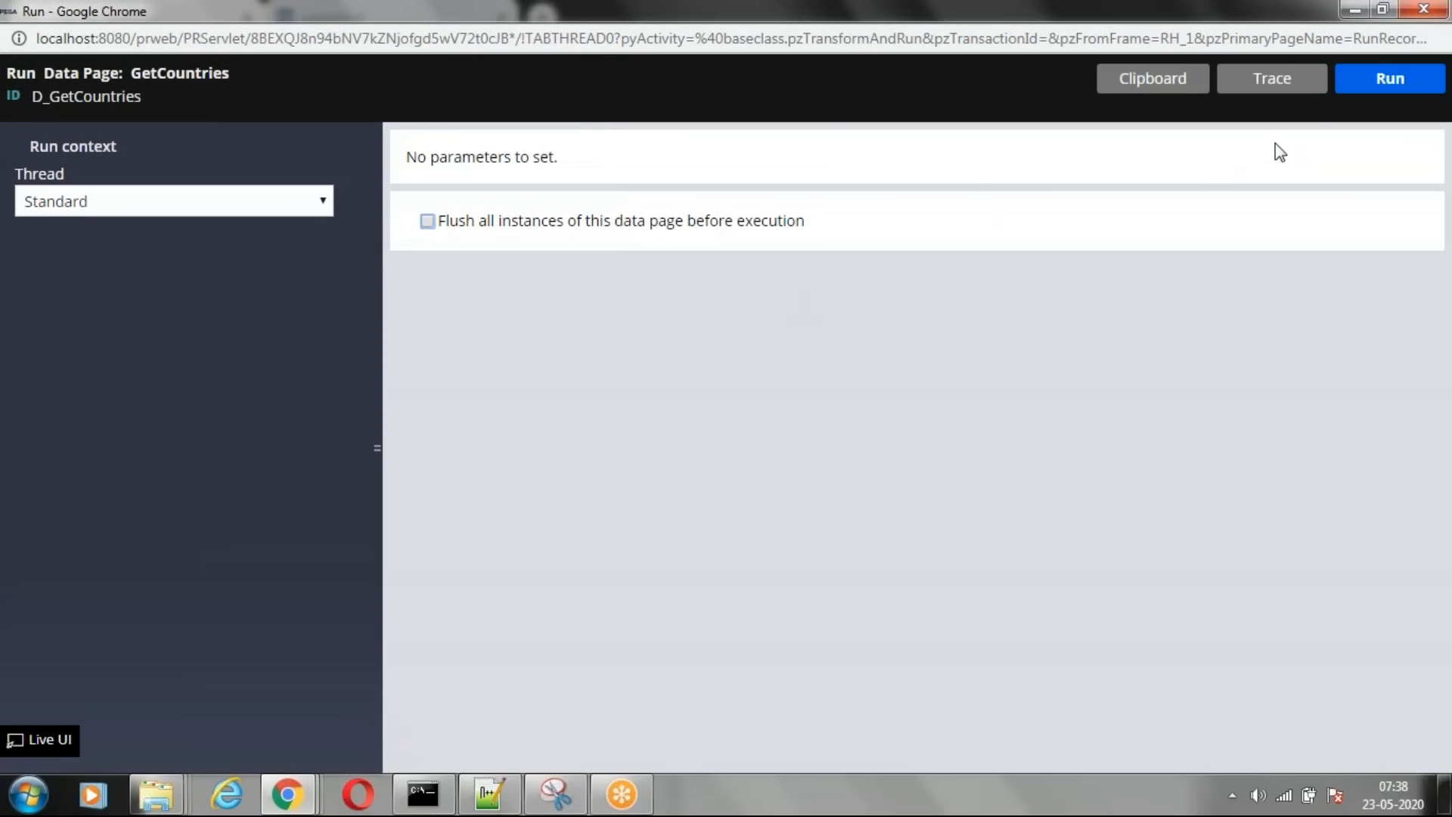
click(1274, 89)
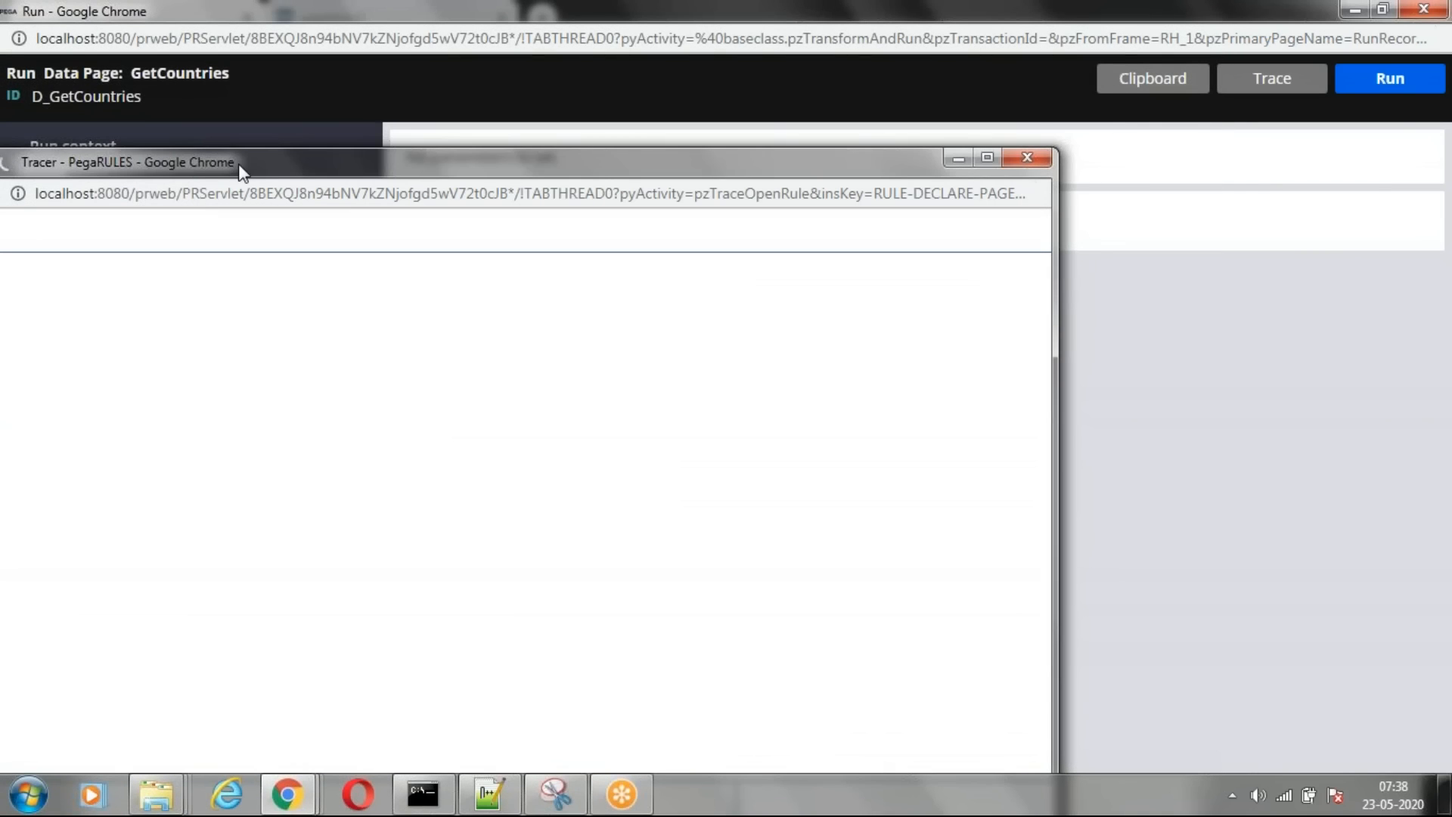
- Check the DB Query and Data Pages event types in the Tracer settings and accept the settings
click(687, 238)
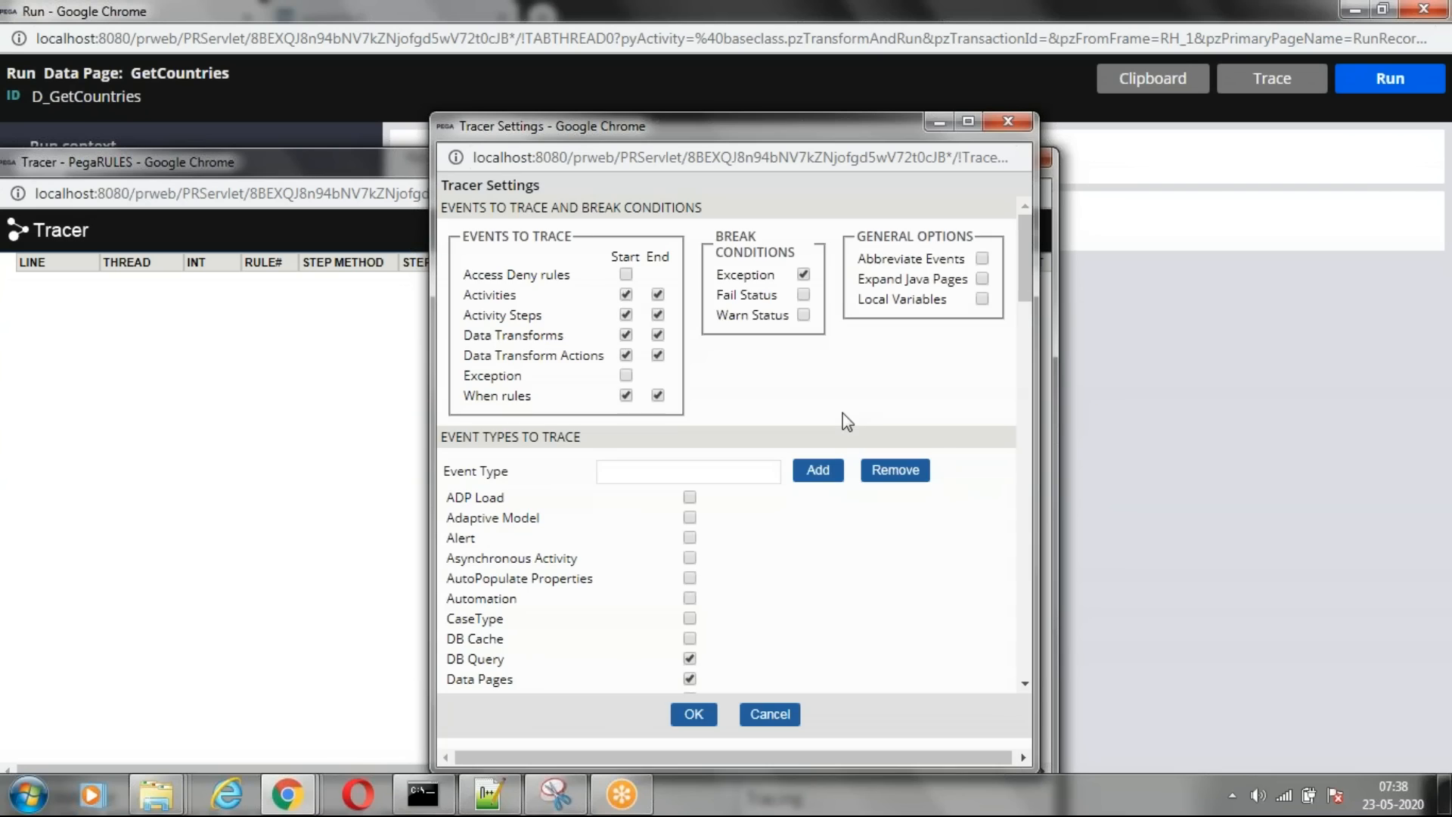
scroll(739, 500, down, 3)
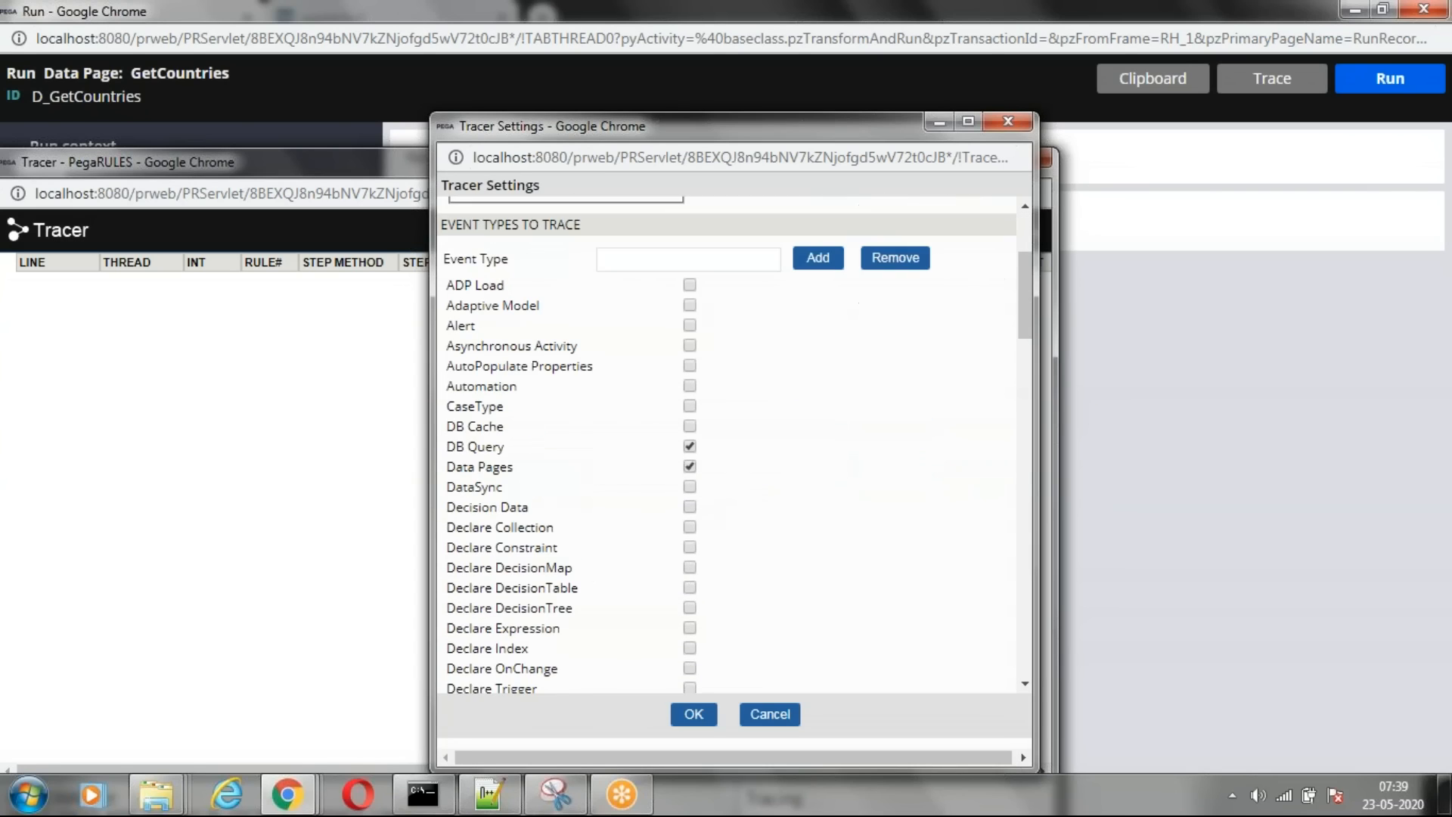
triple_click(460, 467)
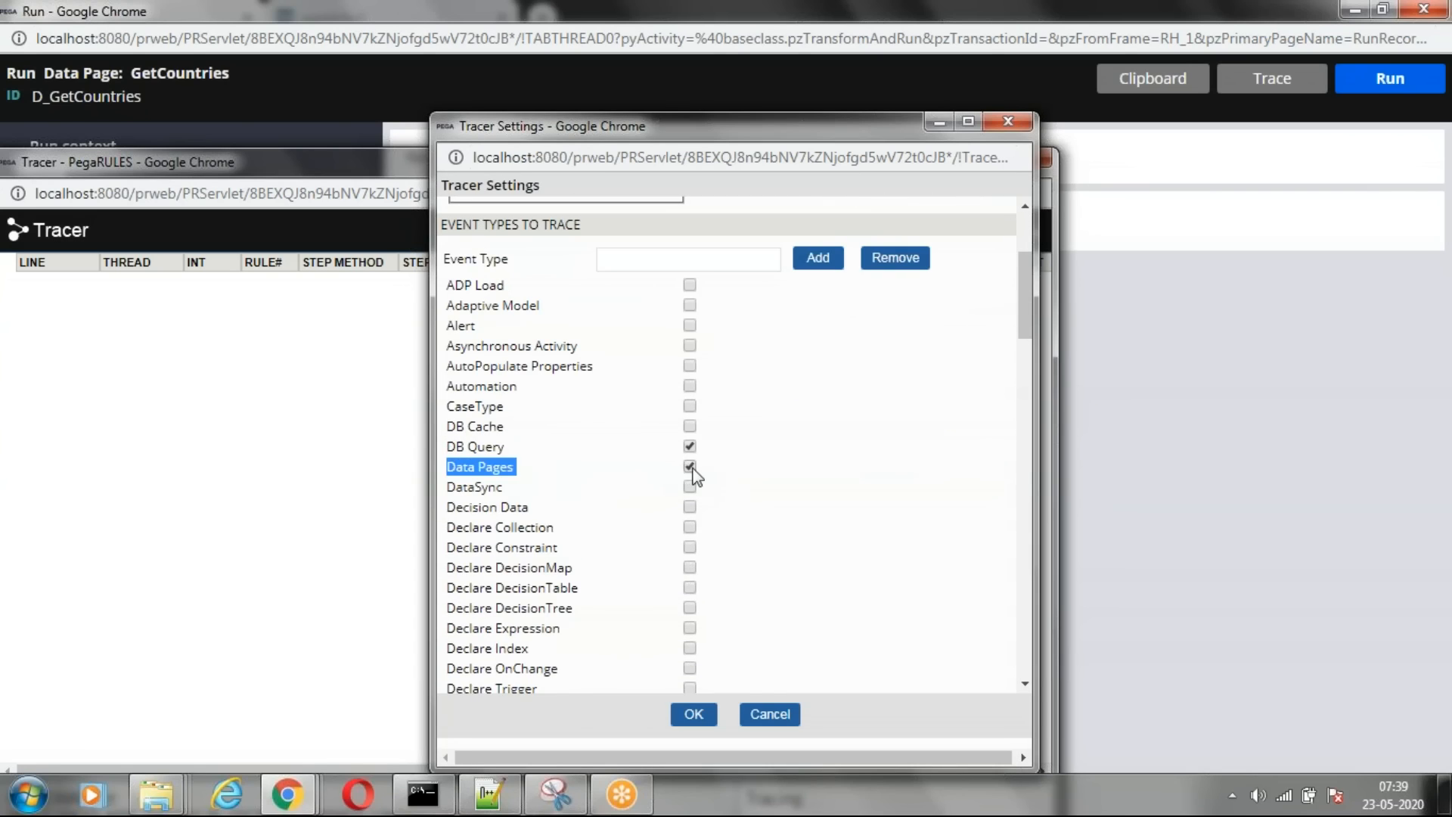
drag(449, 447, 504, 447)
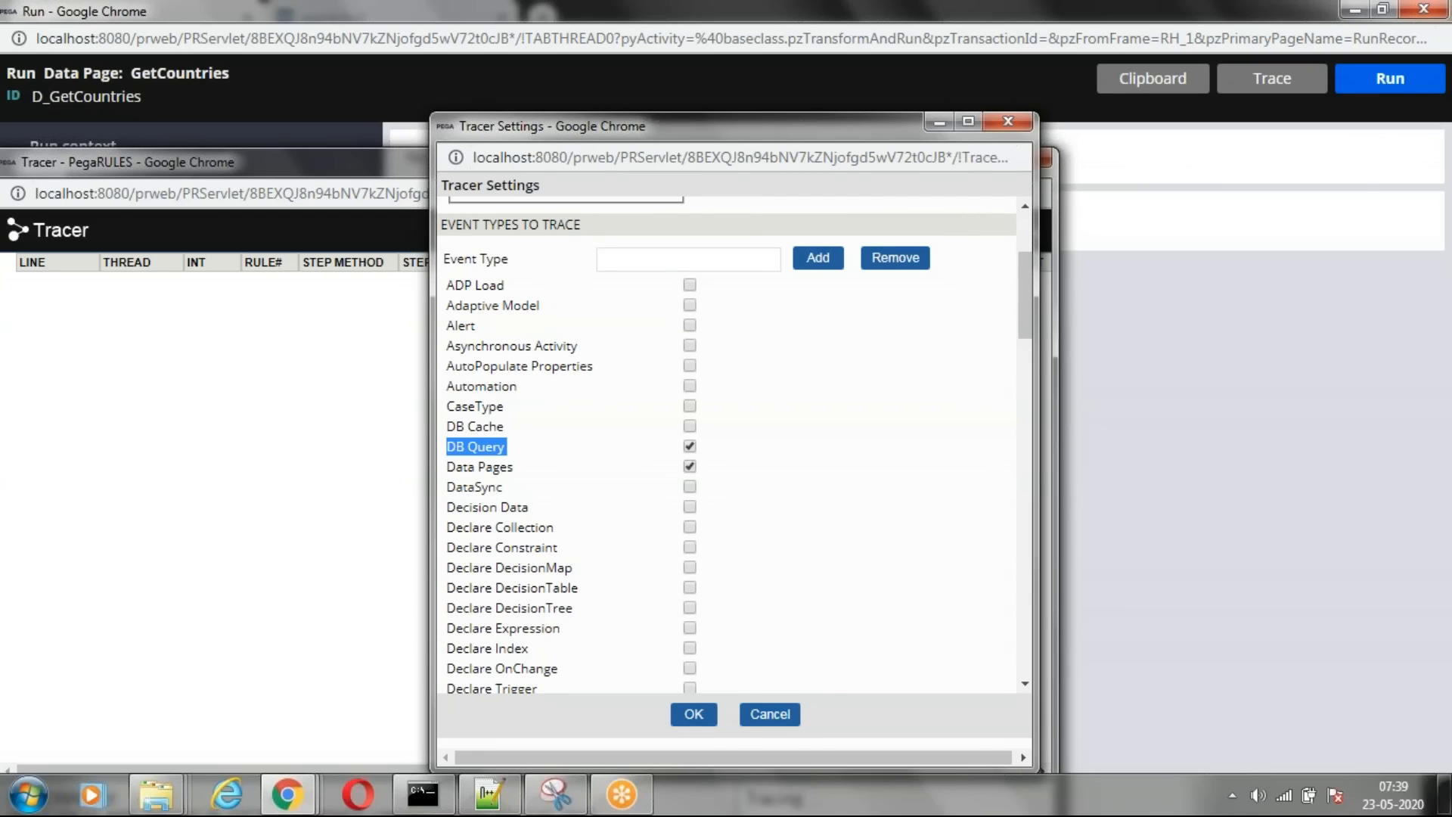
click(690, 715)
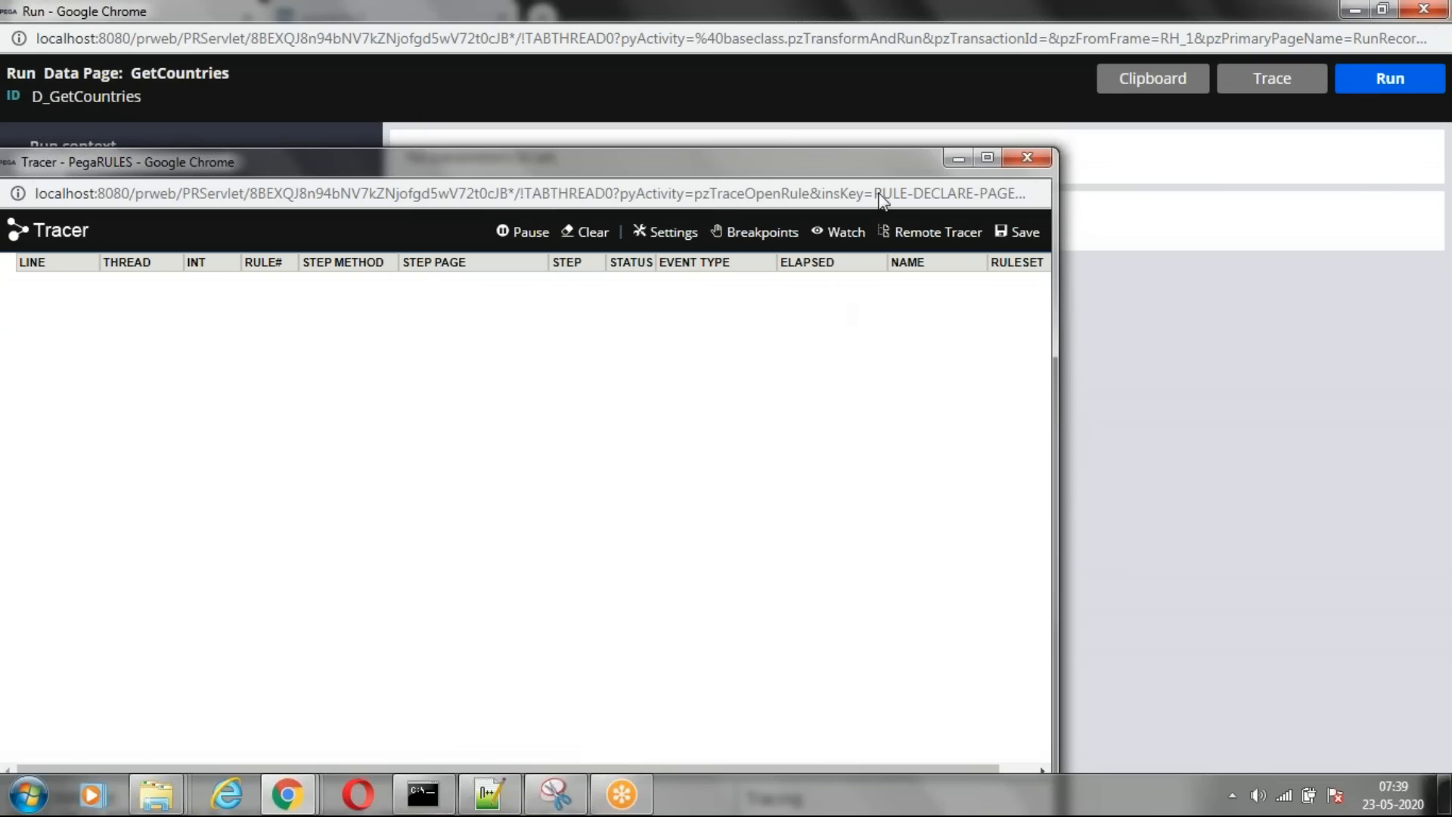
- Minimize the Tracer and run the D_GetCountries data page with all its instances flushed before execution
click(958, 159)
click(428, 220)
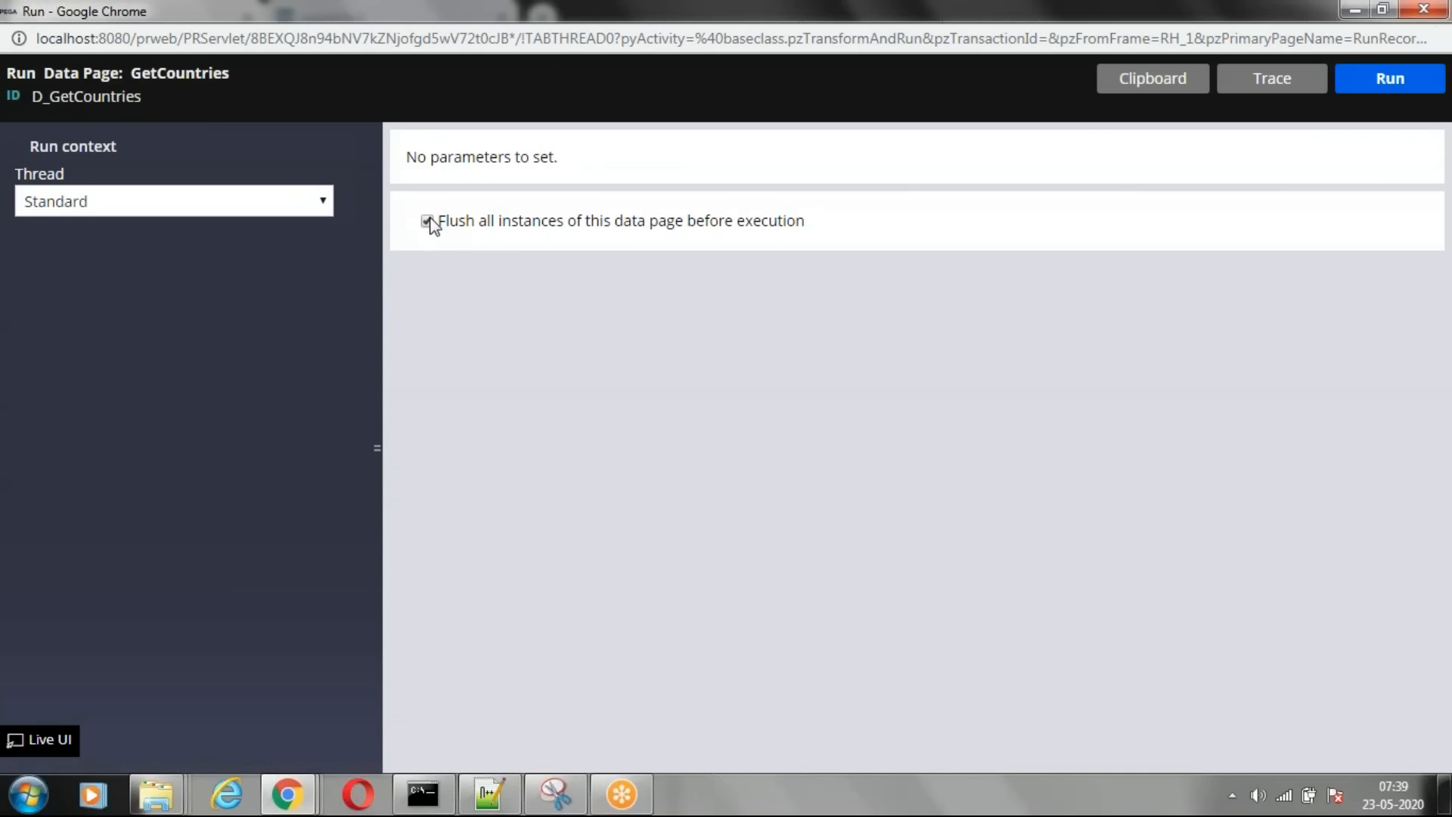
click(1398, 82)
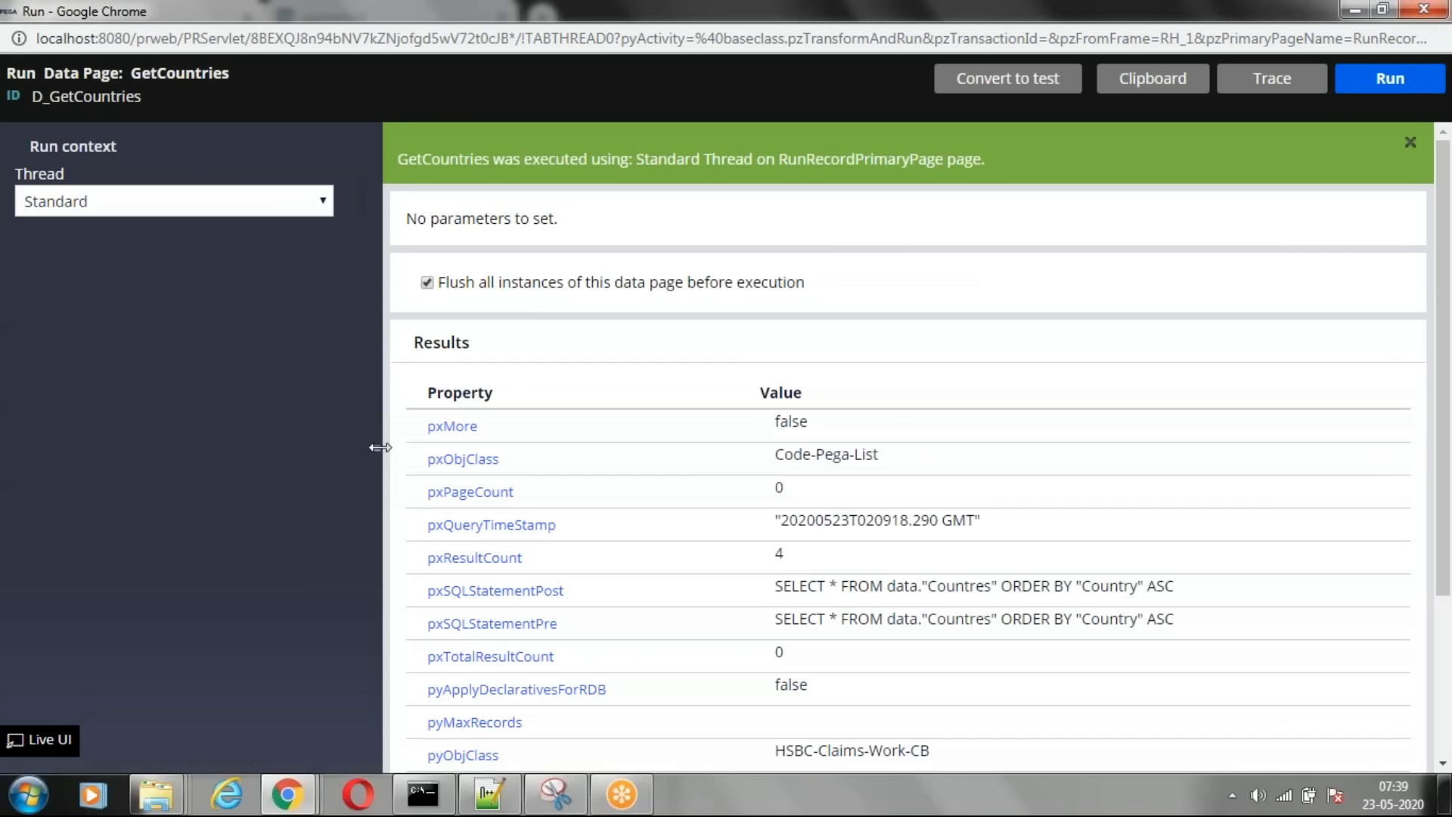
- Widen the run results and examine the result count, SQL statements and the first two pxResults entries of D_GetCountries
drag(379, 448, 6, 448)
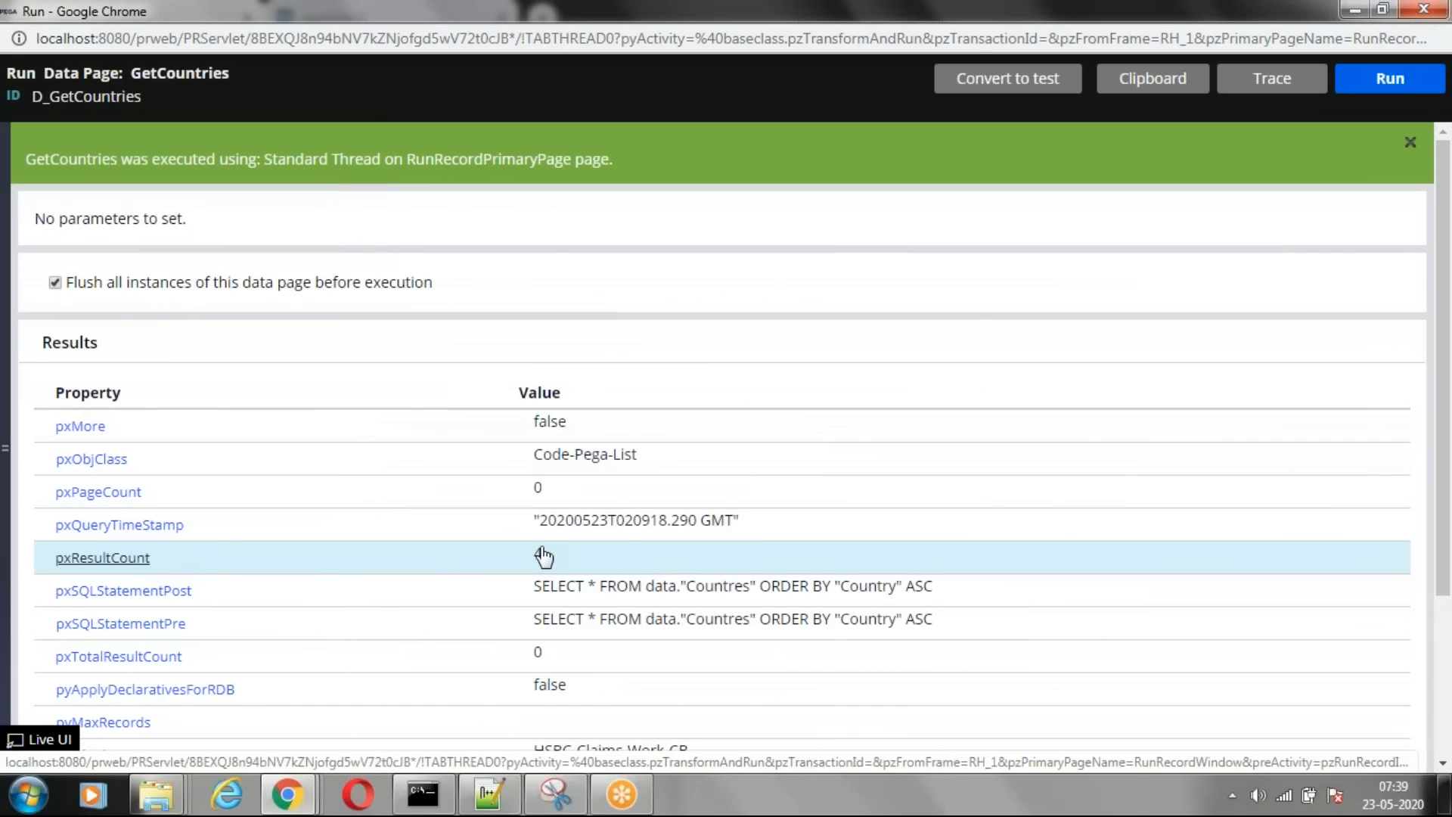
scroll(418, 557, down, 3)
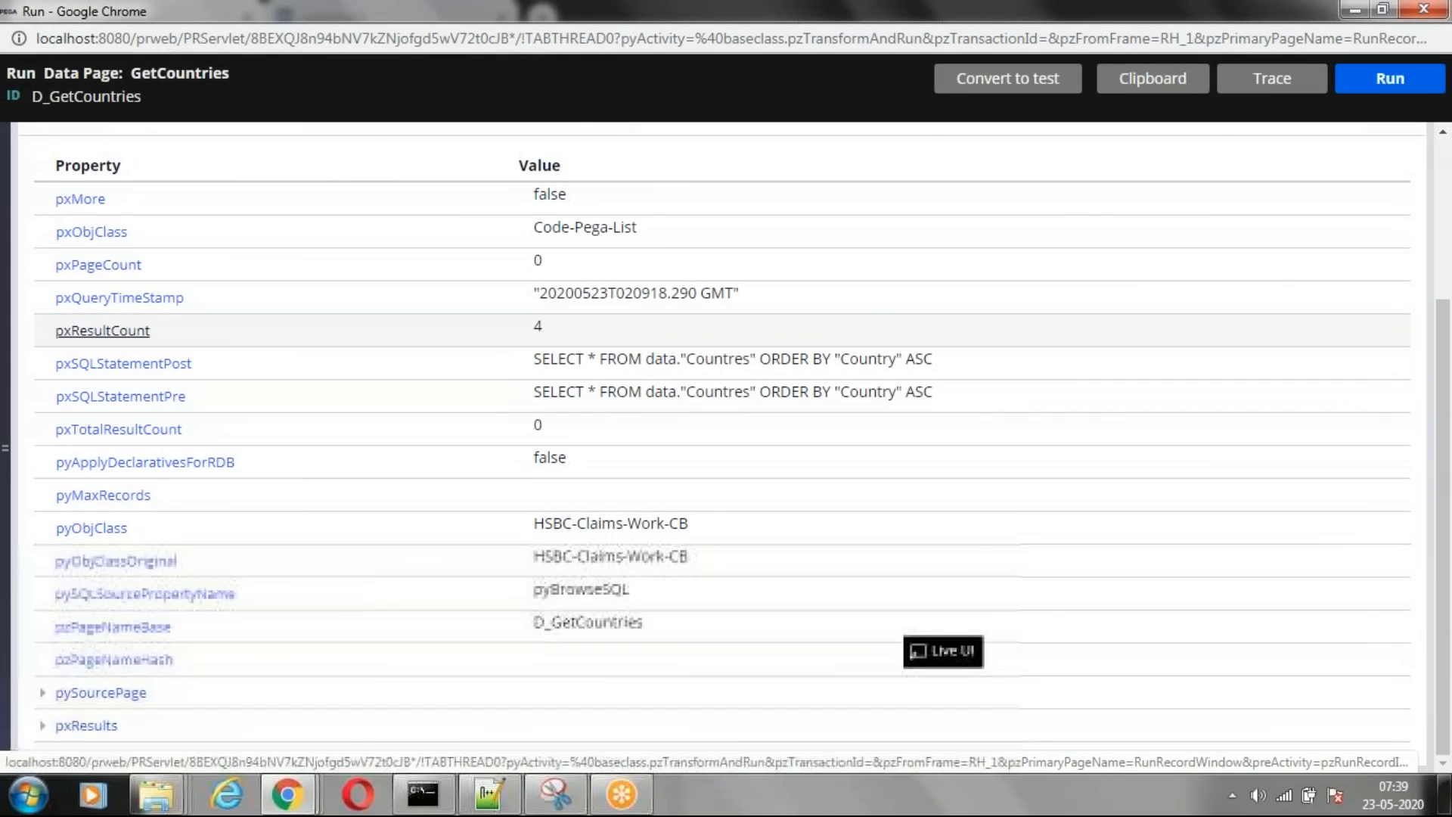
click(42, 725)
scroll(525, 486, down, 2)
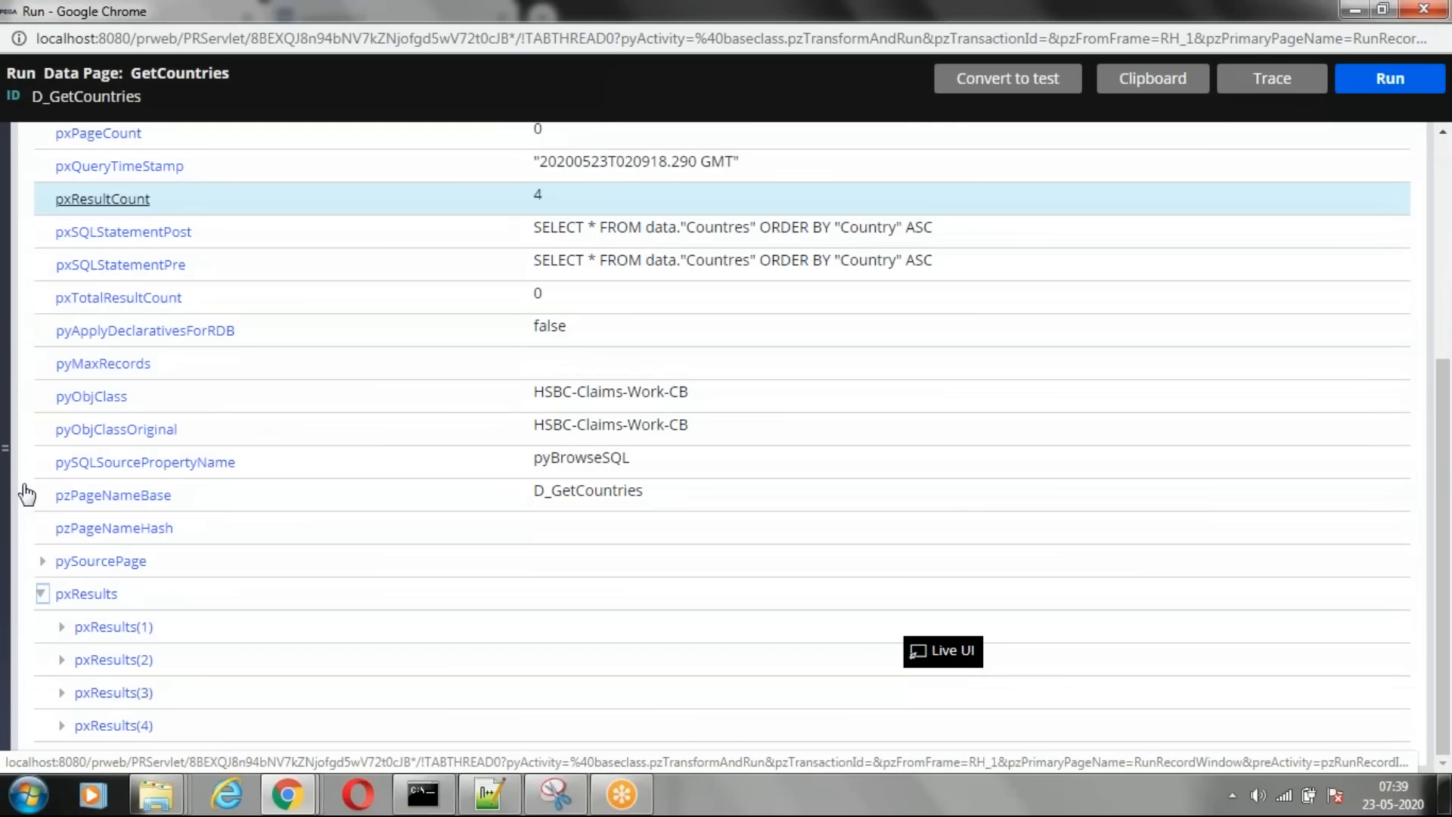
click(67, 627)
scroll(424, 560, down, 1)
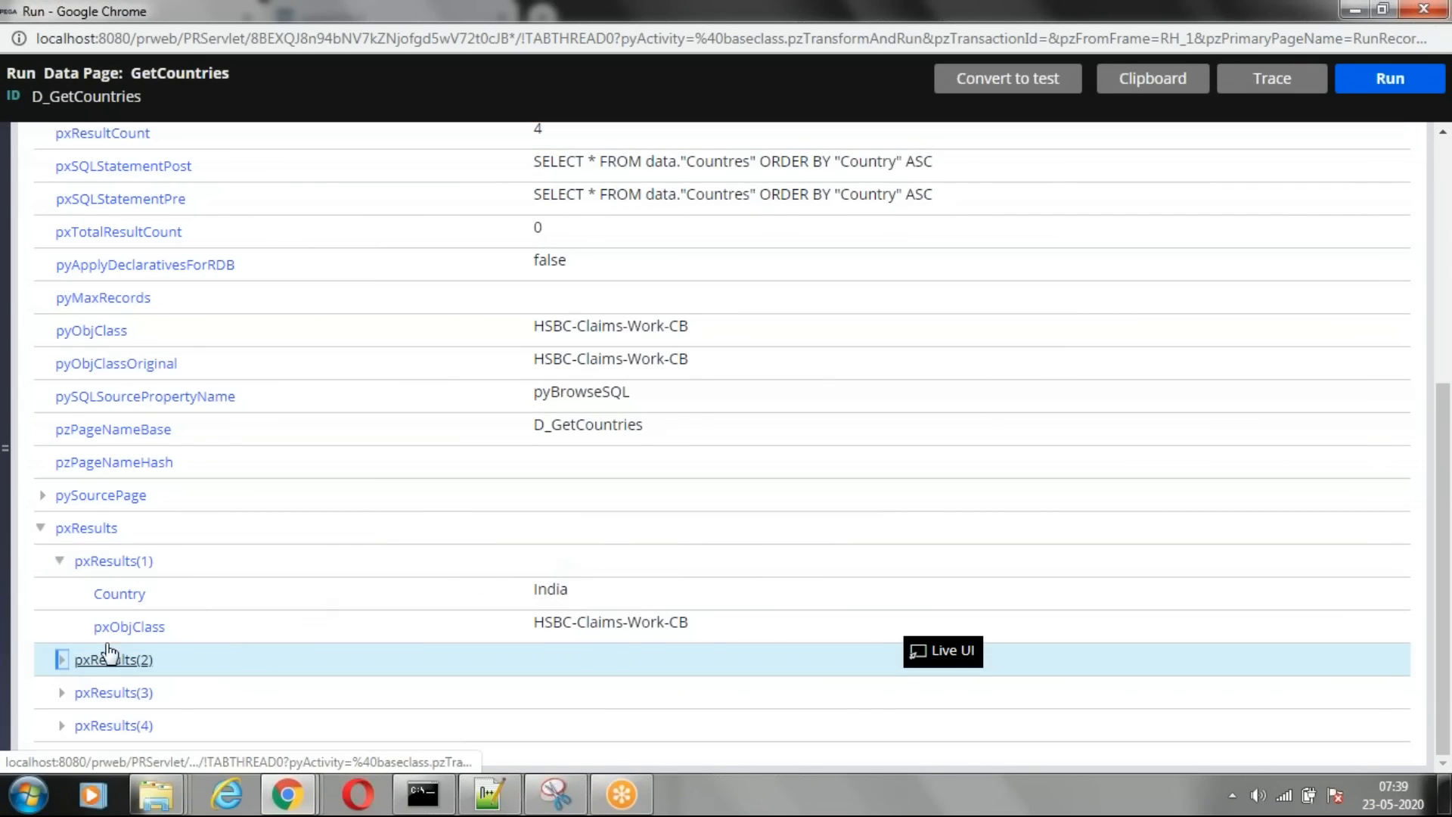
click(61, 659)
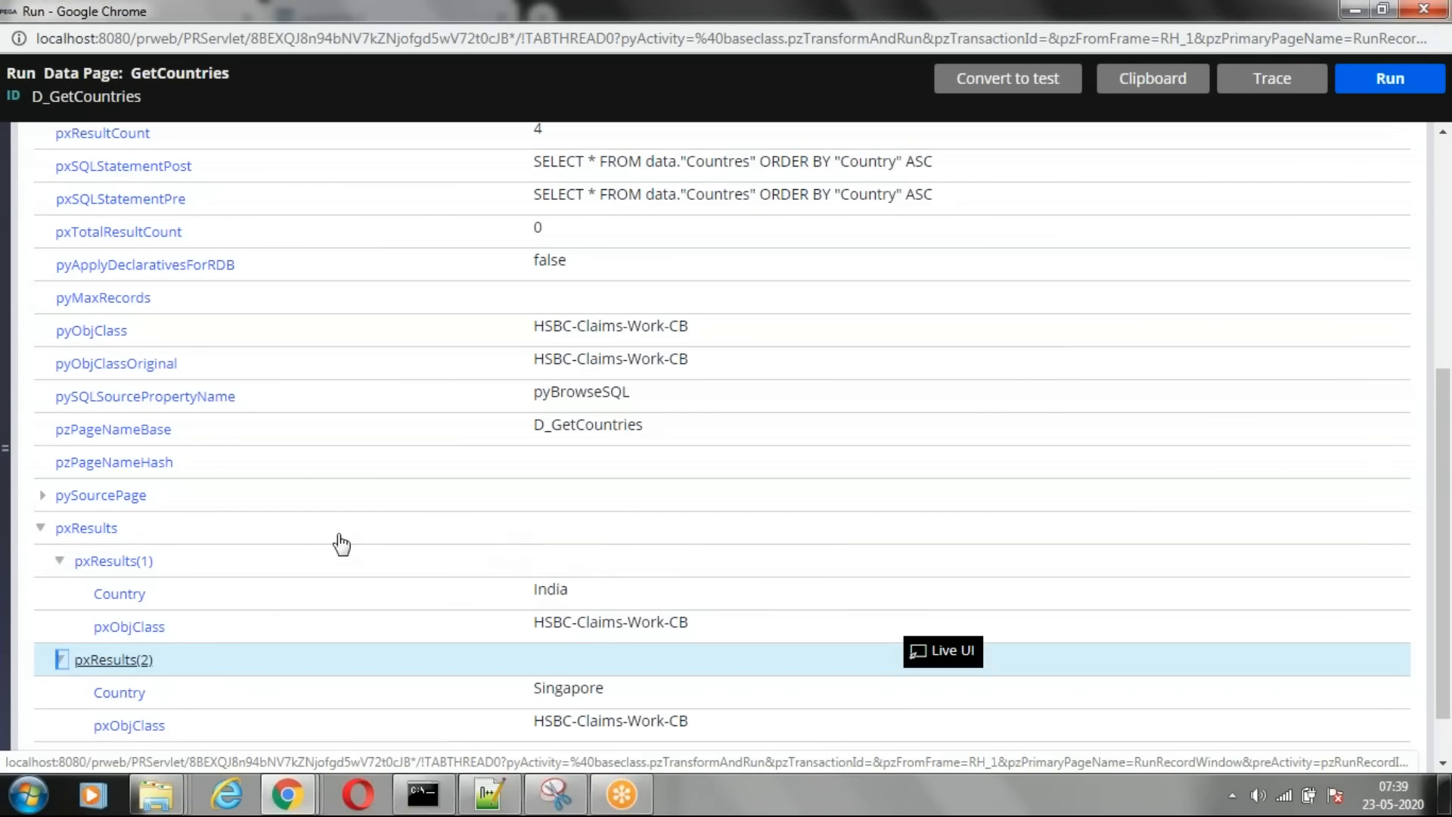
scroll(287, 545, down, 1)
scroll(999, 382, up, 8)
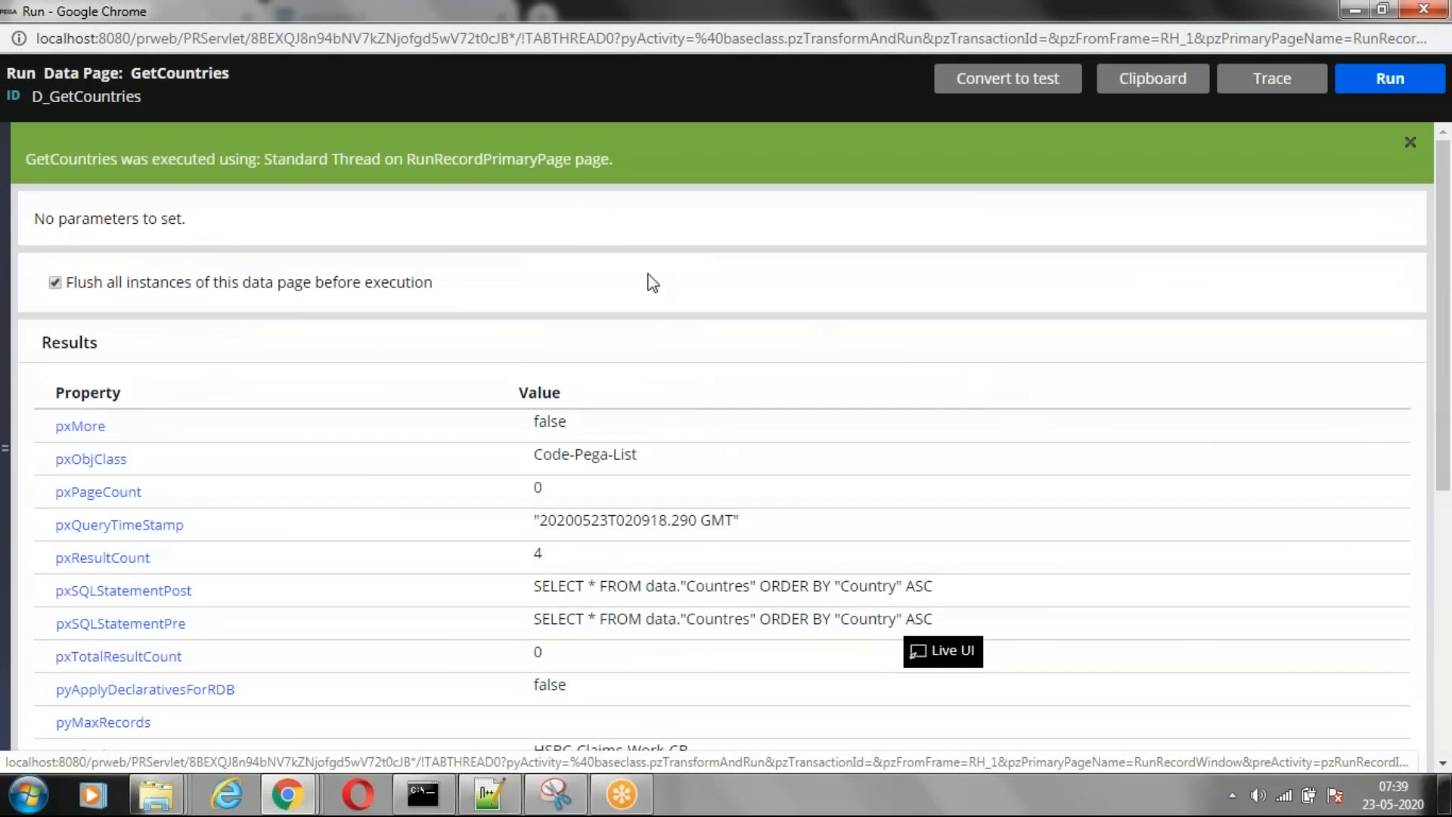
- Open the clipboard, find D_GetCountries among the thread-level data pages, and display its properties and child pages
click(1155, 85)
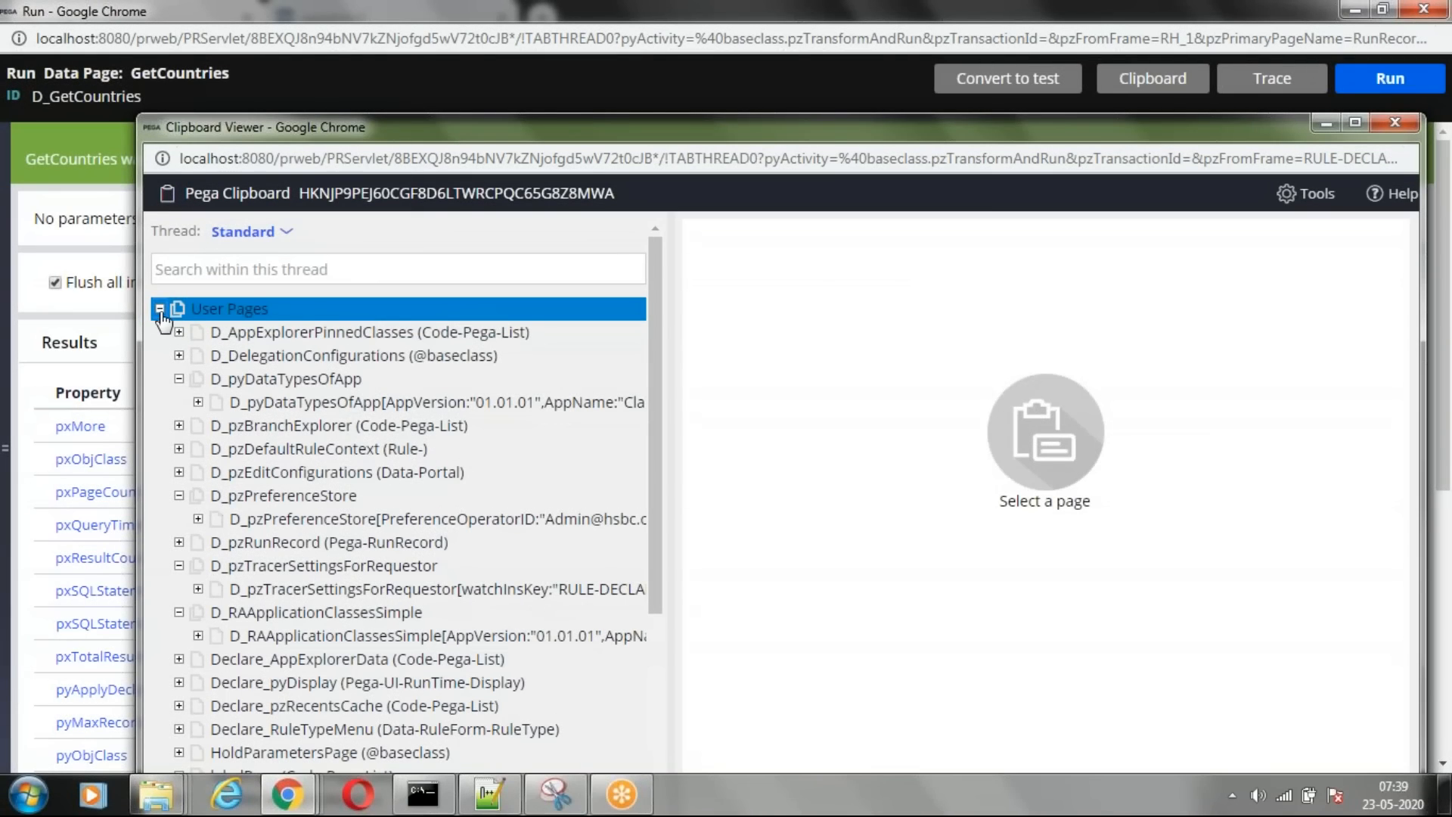
click(160, 309)
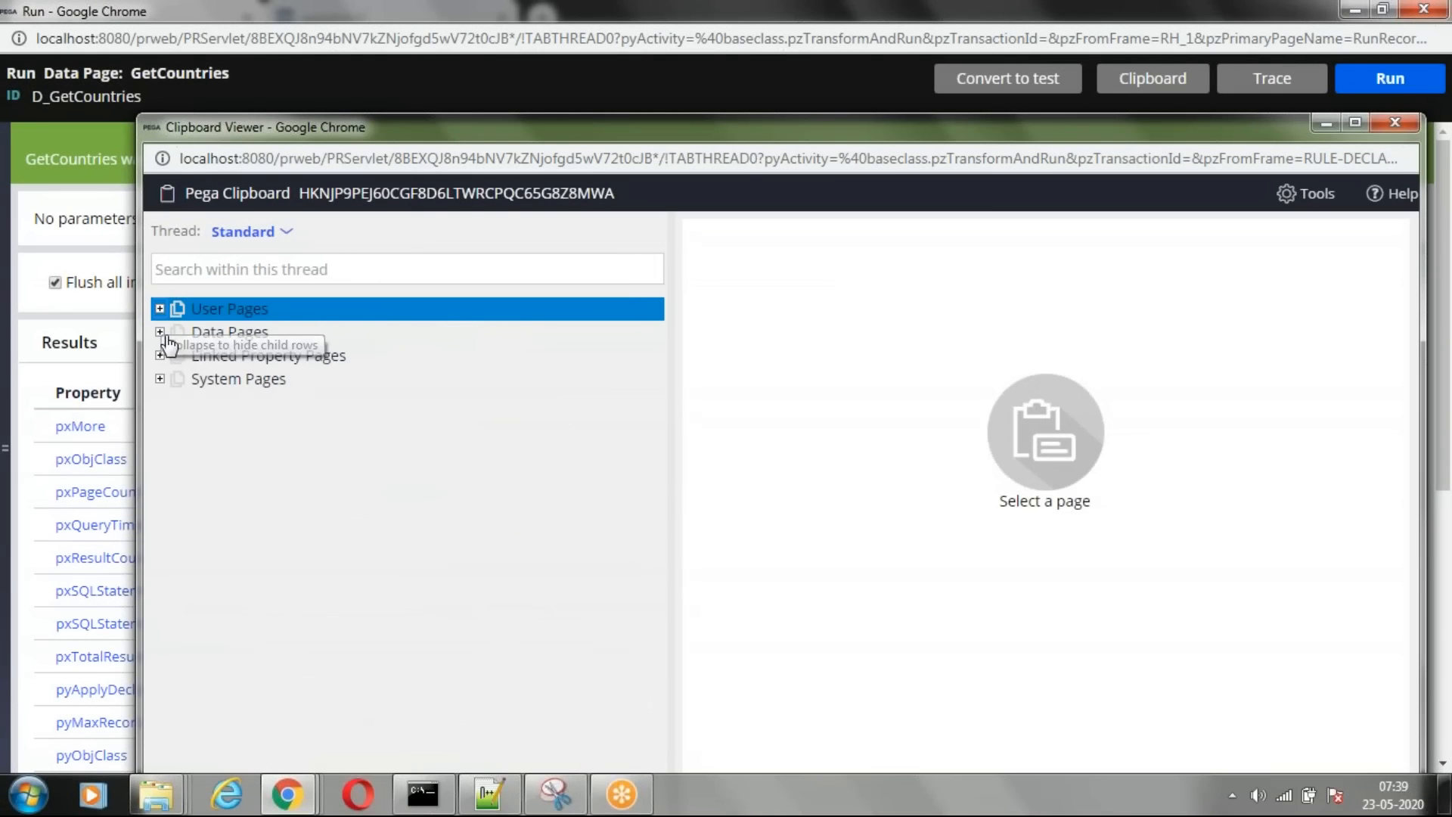
click(161, 333)
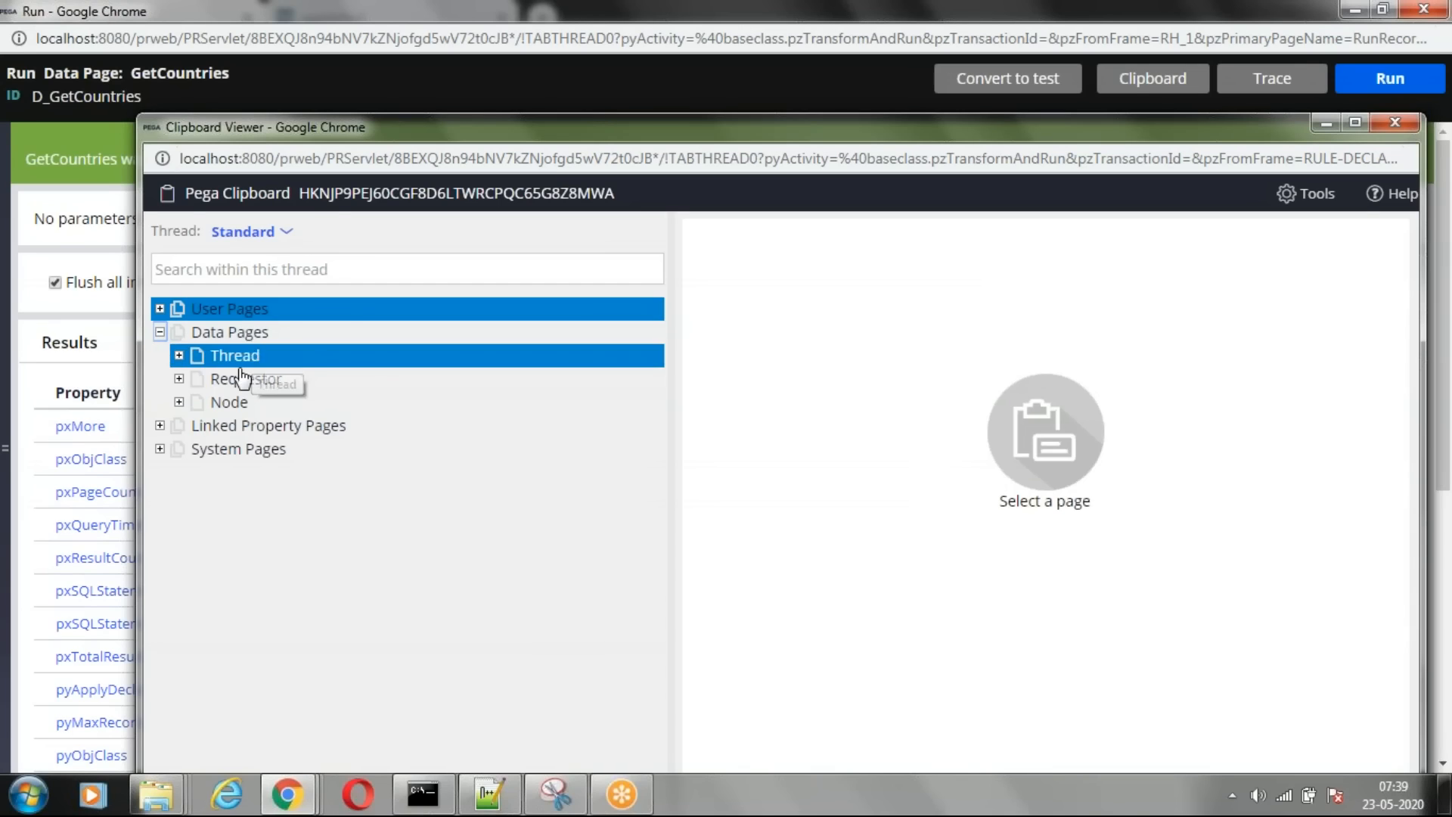
click(179, 379)
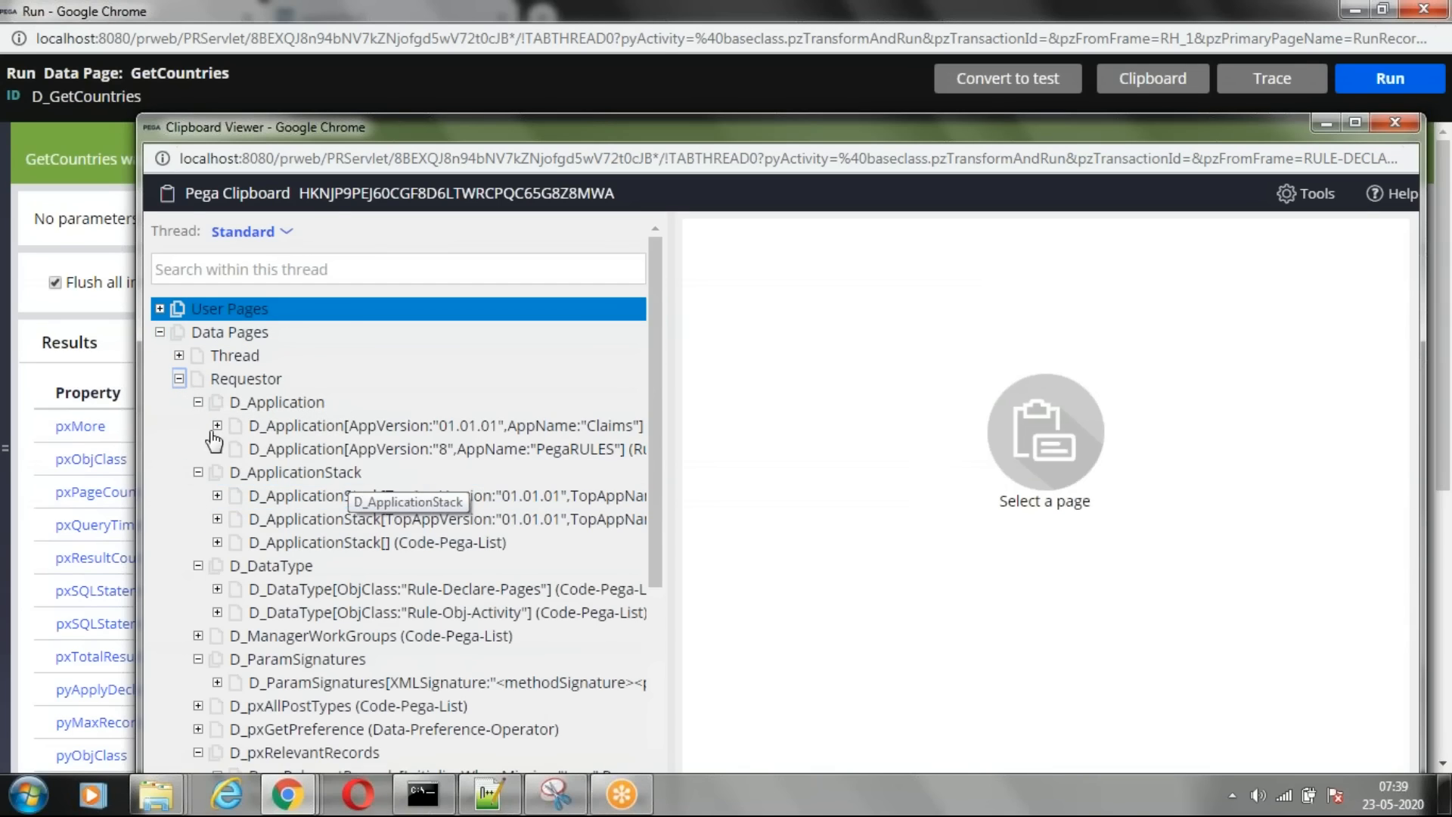
click(179, 356)
click(267, 384)
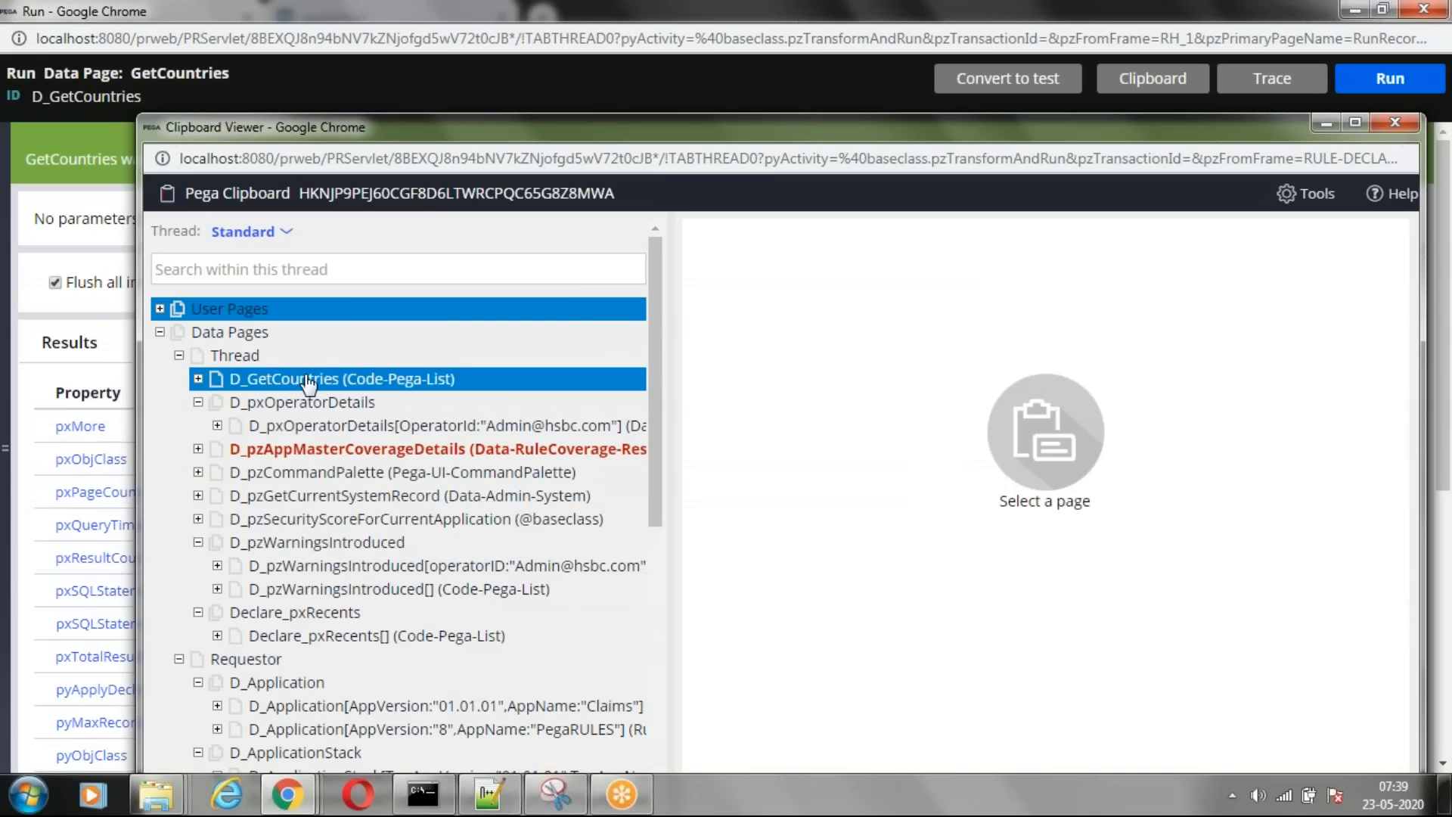
click(199, 382)
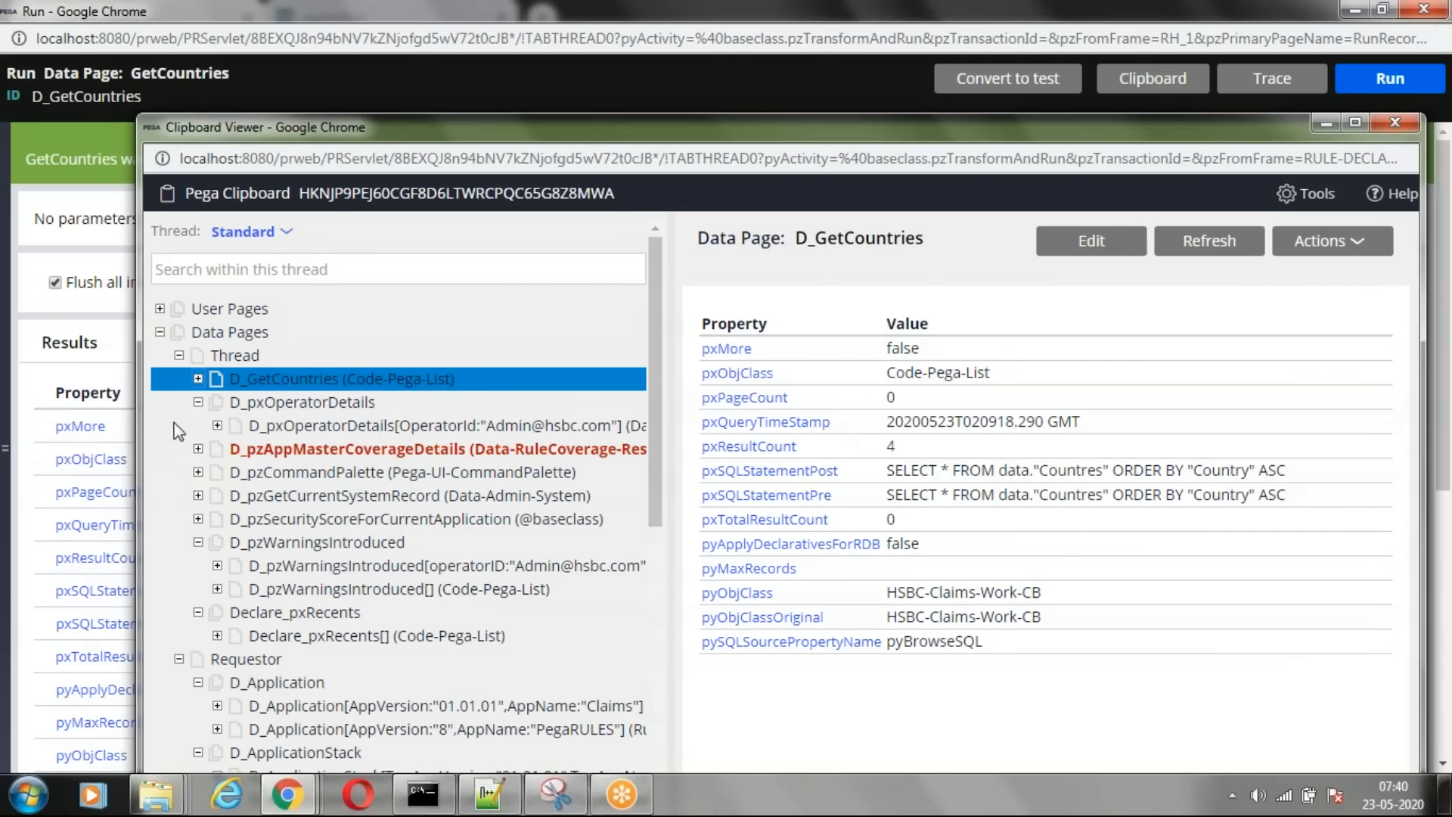
click(198, 379)
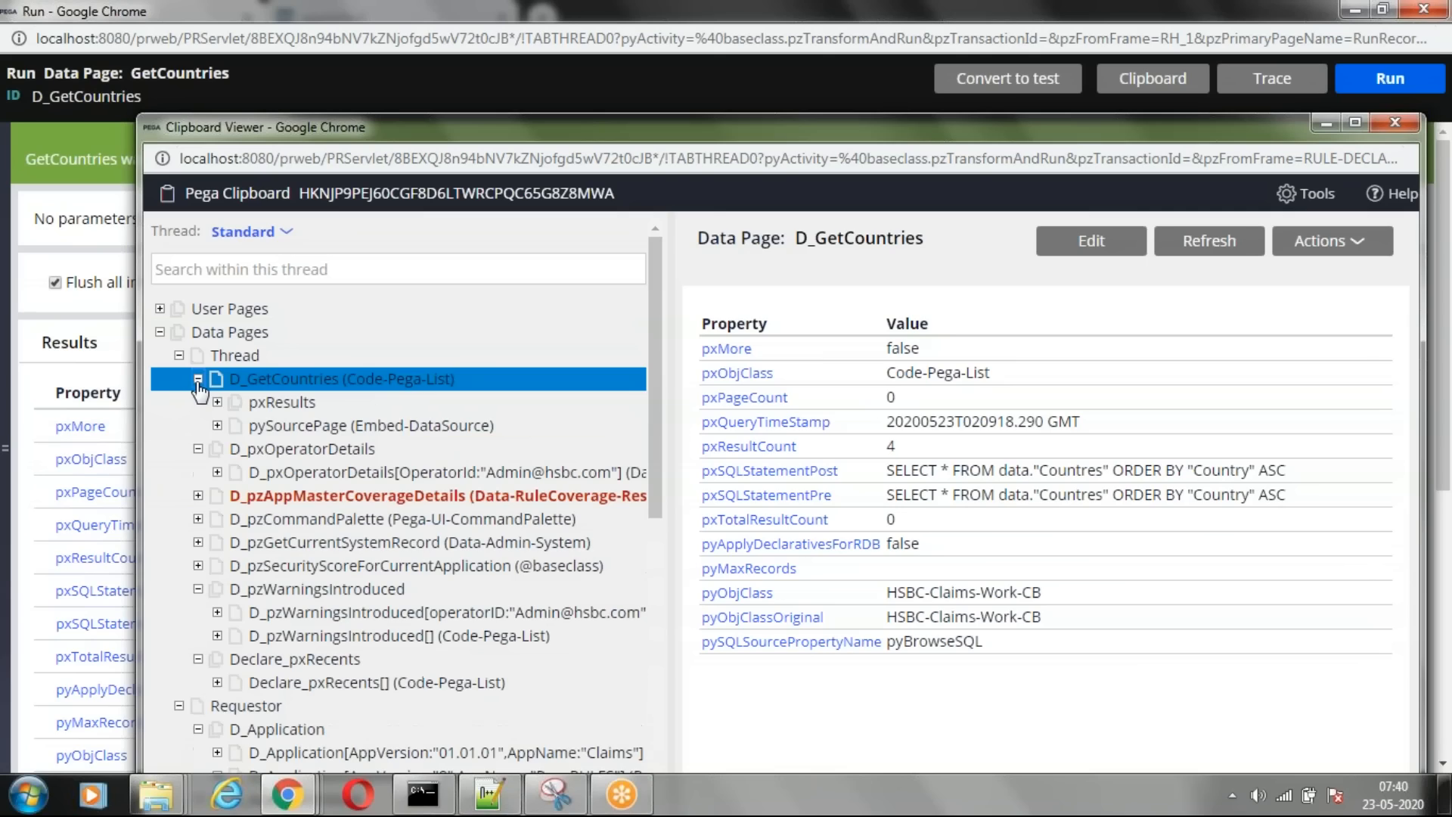
- Expand pxResults under D_GetCountries in the clipboard and look through the properties of its first three entries
click(216, 403)
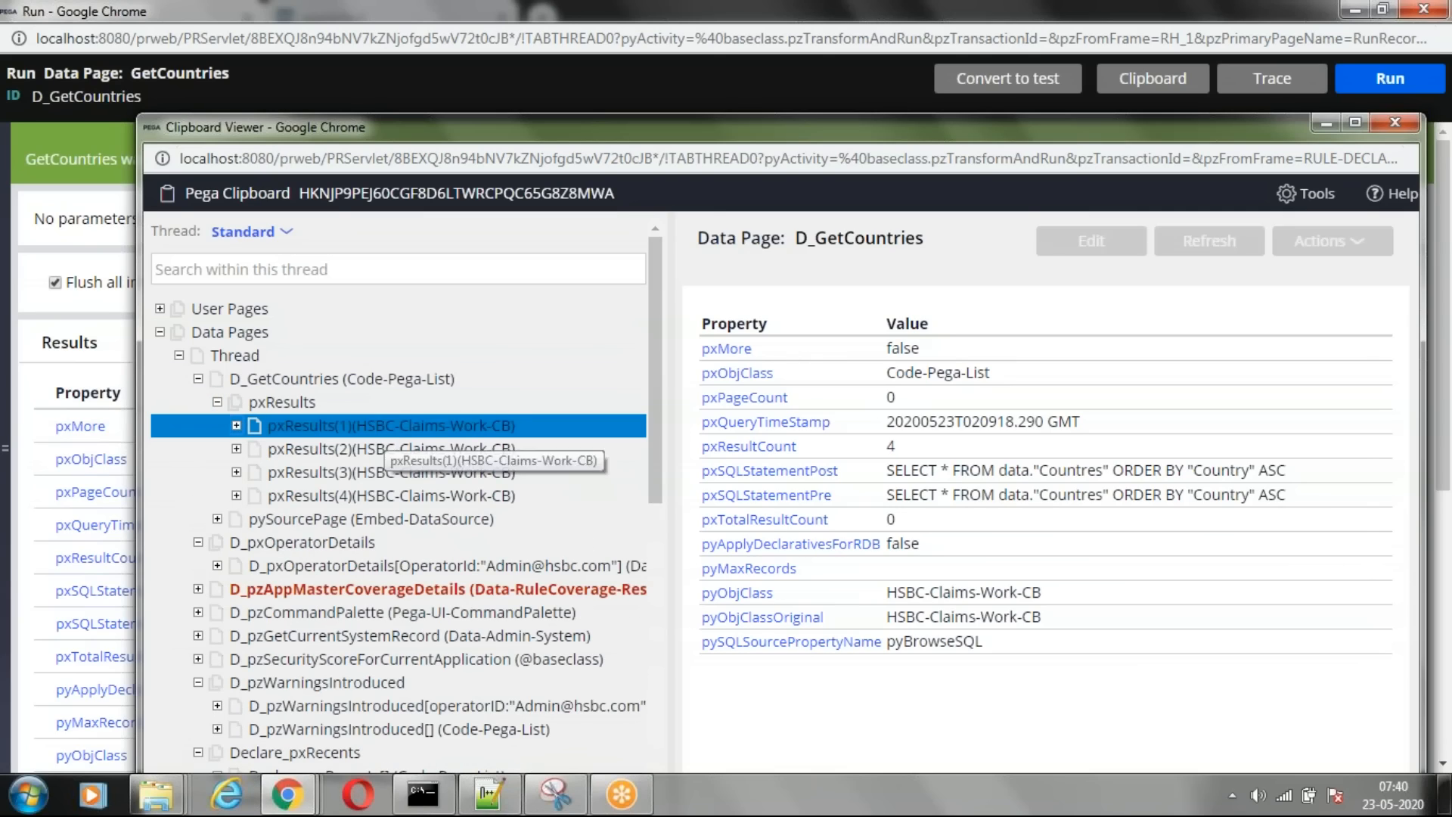
click(318, 425)
click(529, 451)
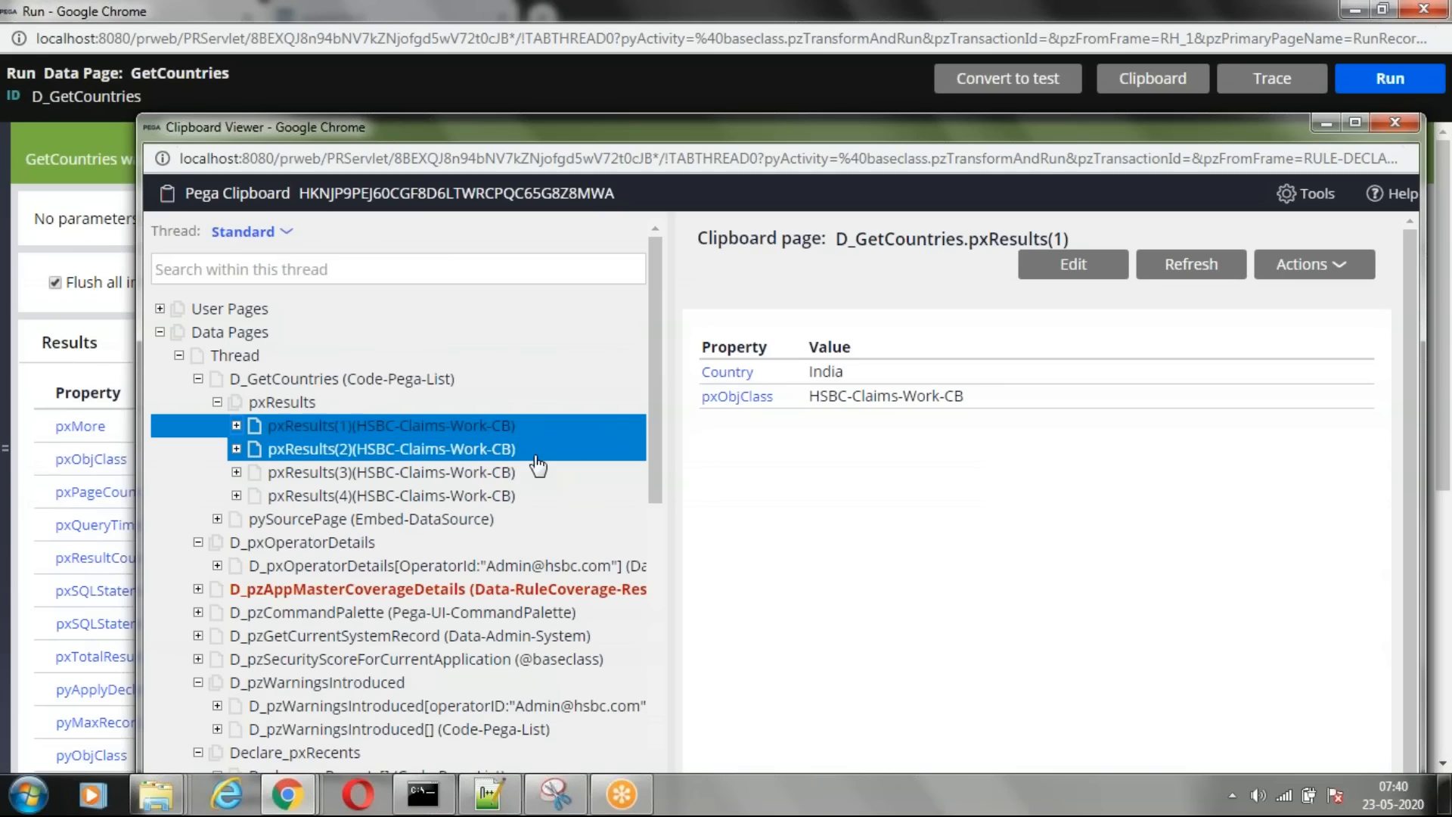
click(475, 473)
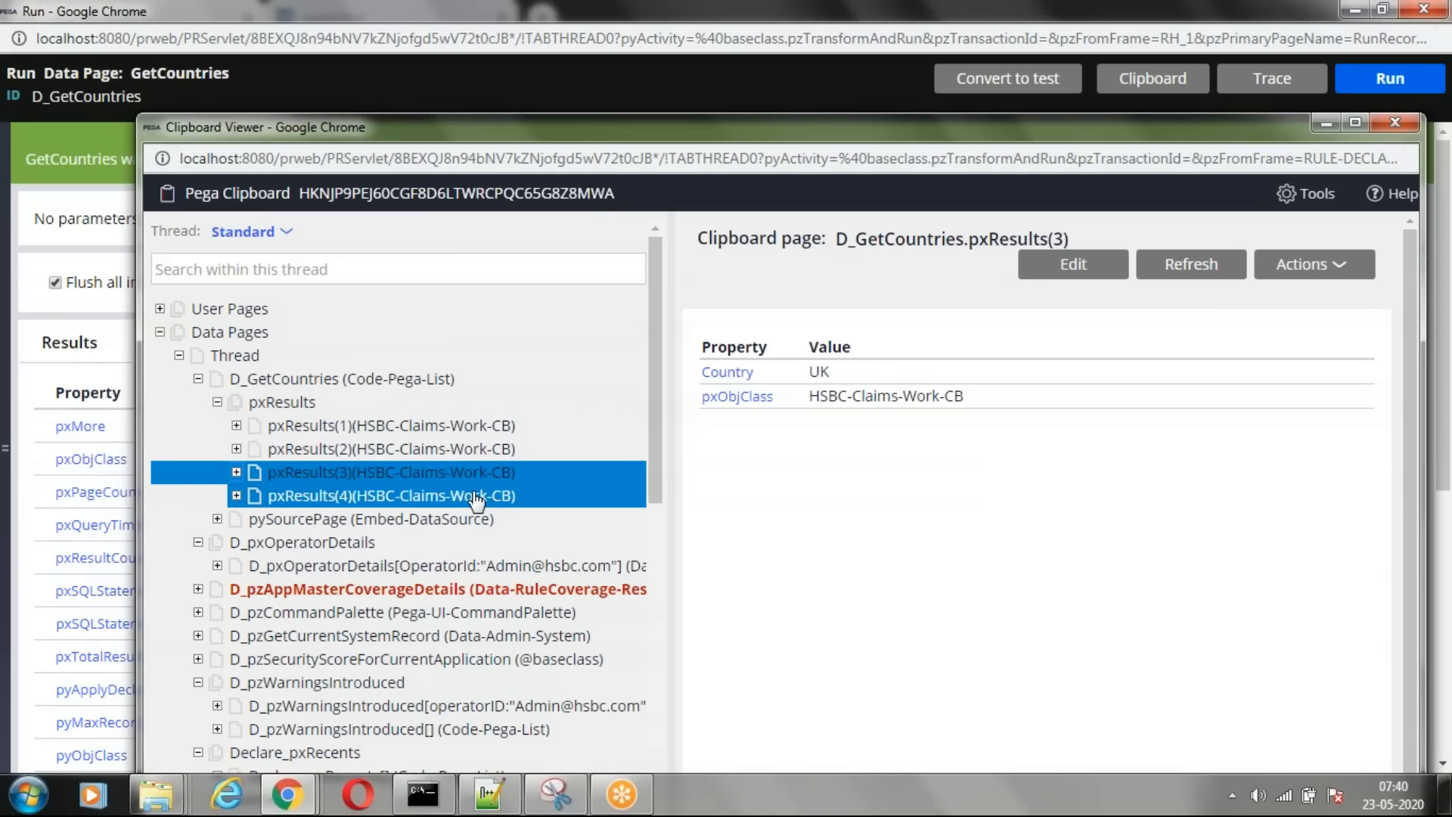
- Return to Dev Studio, show the App explorer, and under CB collapse Integration-Connectors and expand User Interface
drag(437, 13, 368, 463)
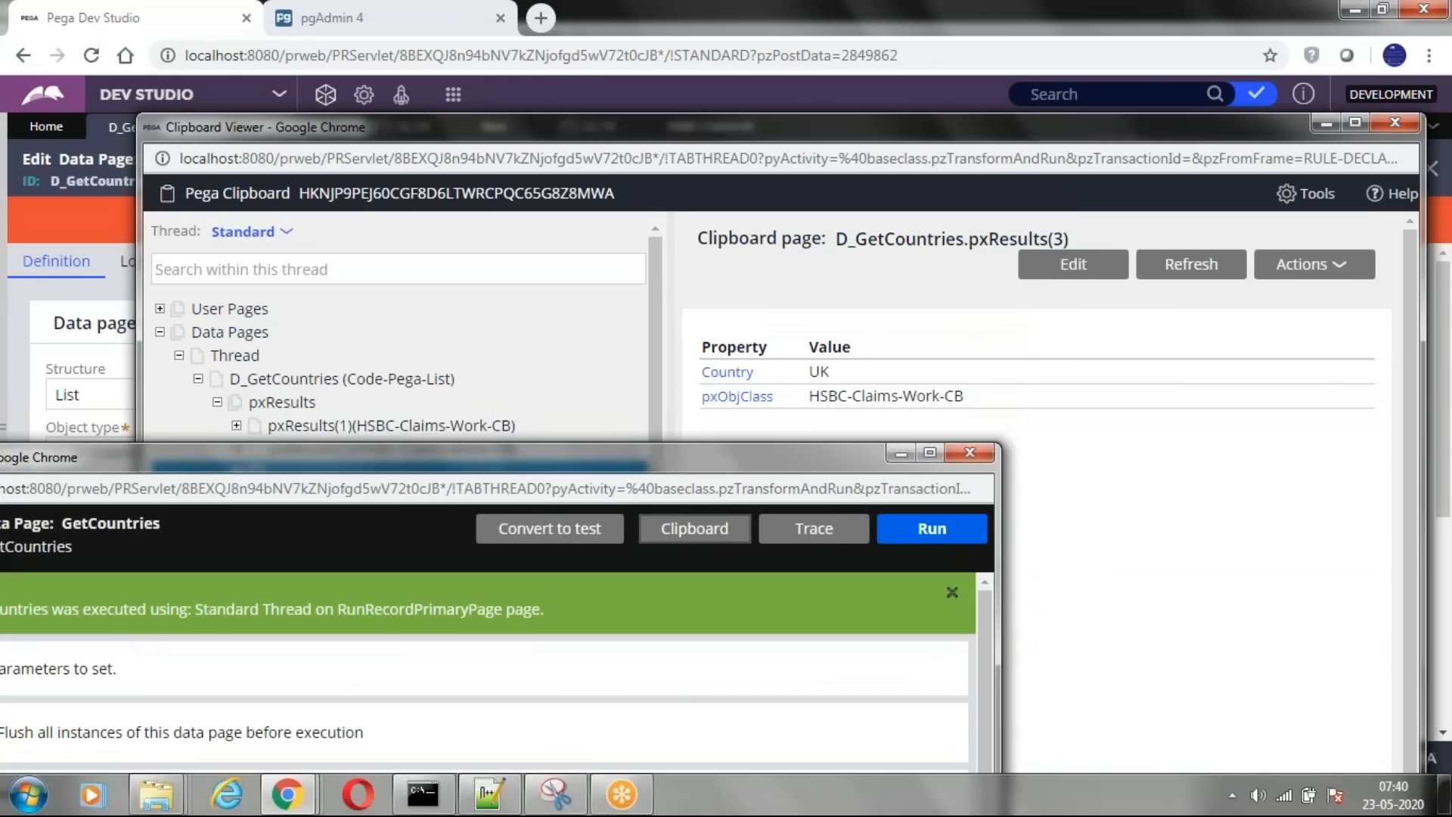
click(679, 93)
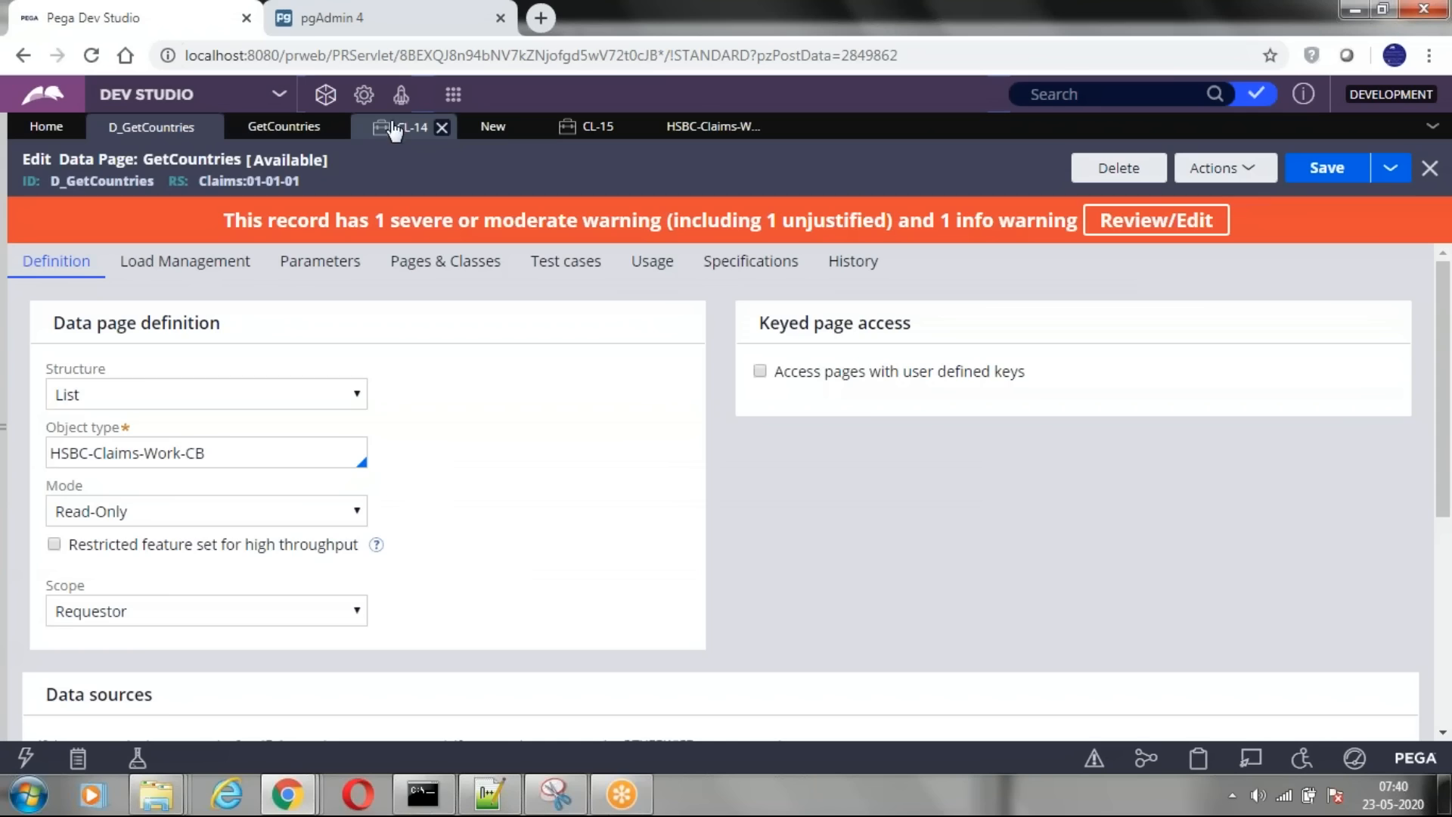
click(3, 425)
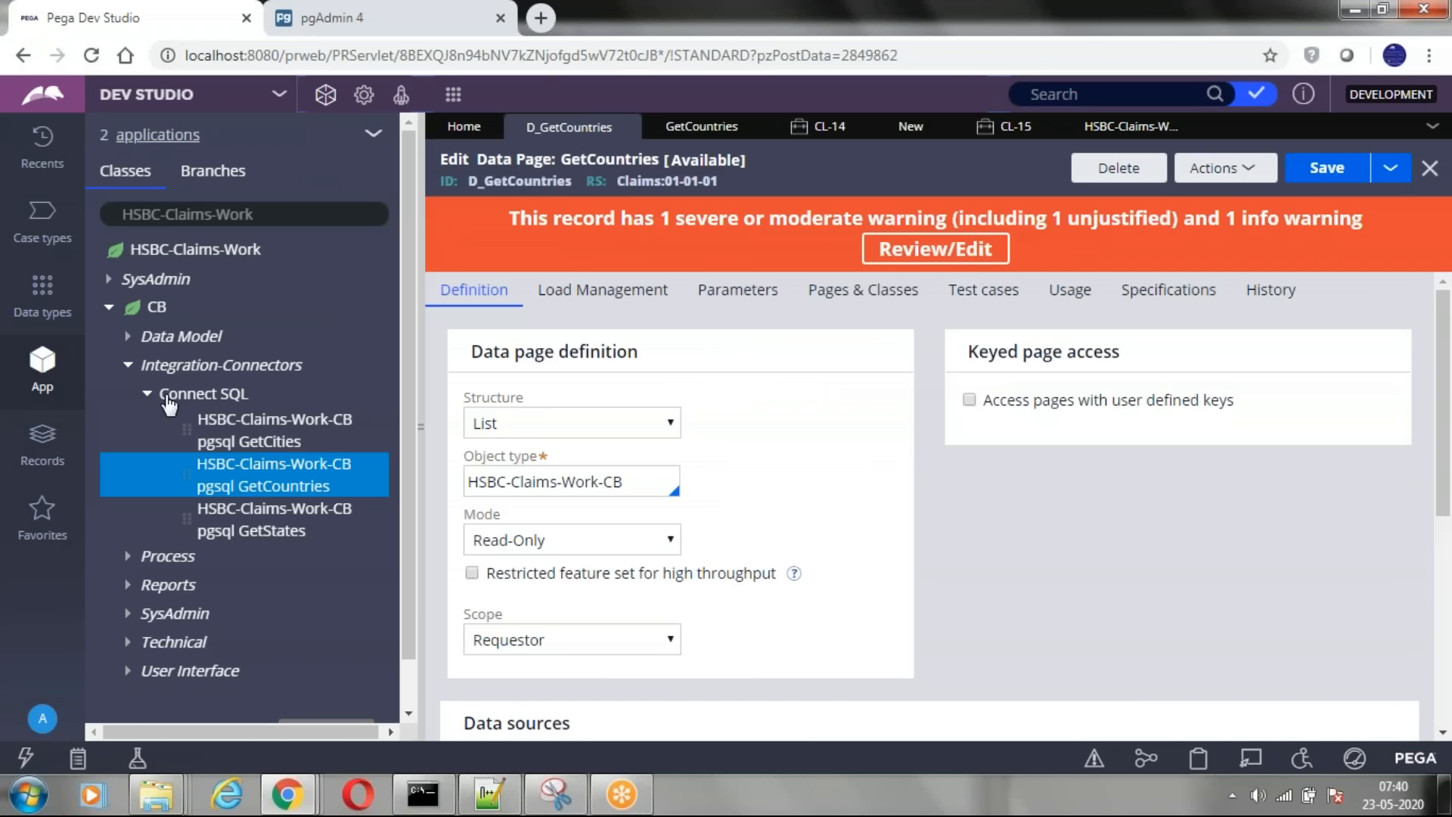
click(128, 365)
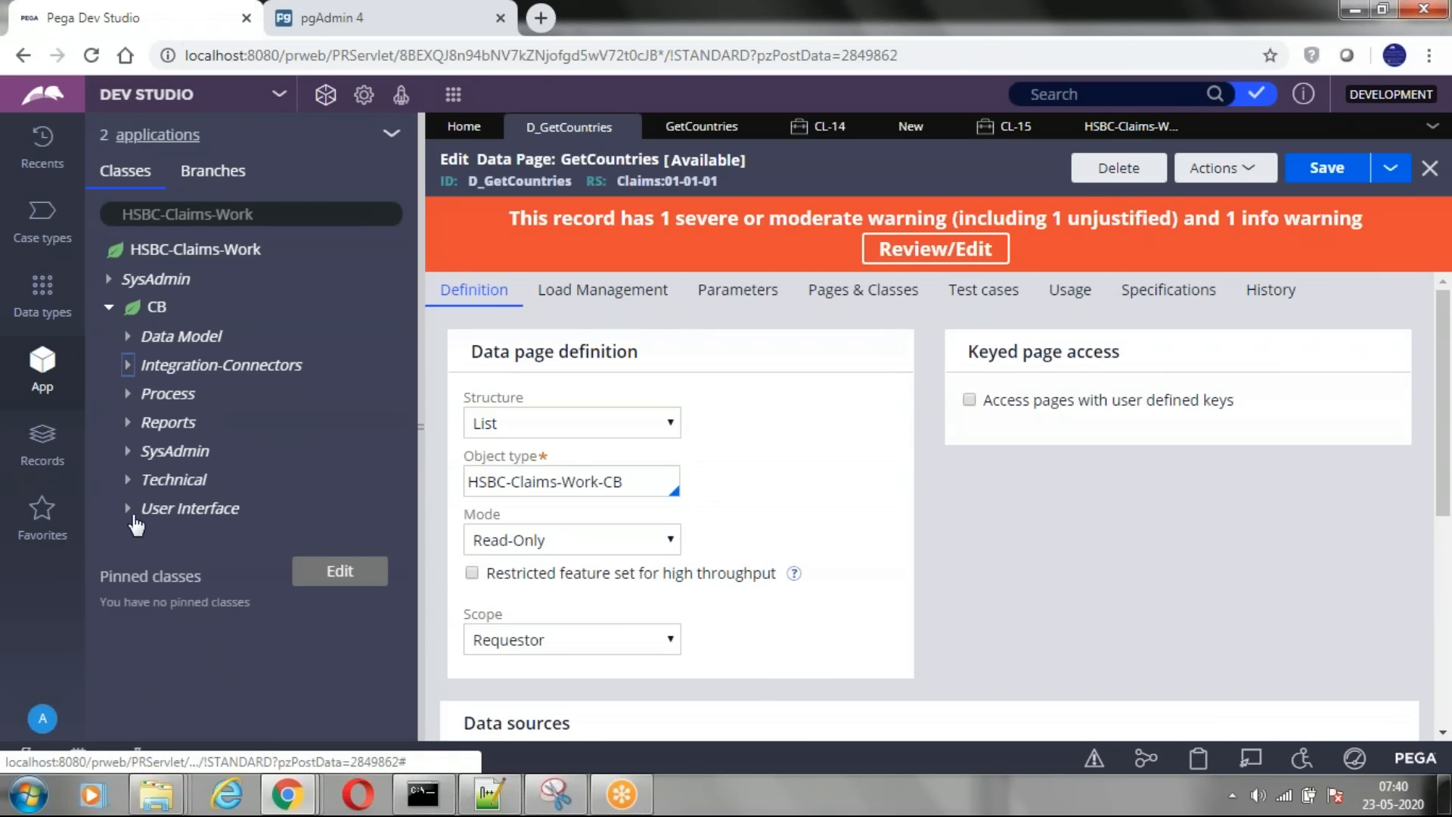
click(129, 510)
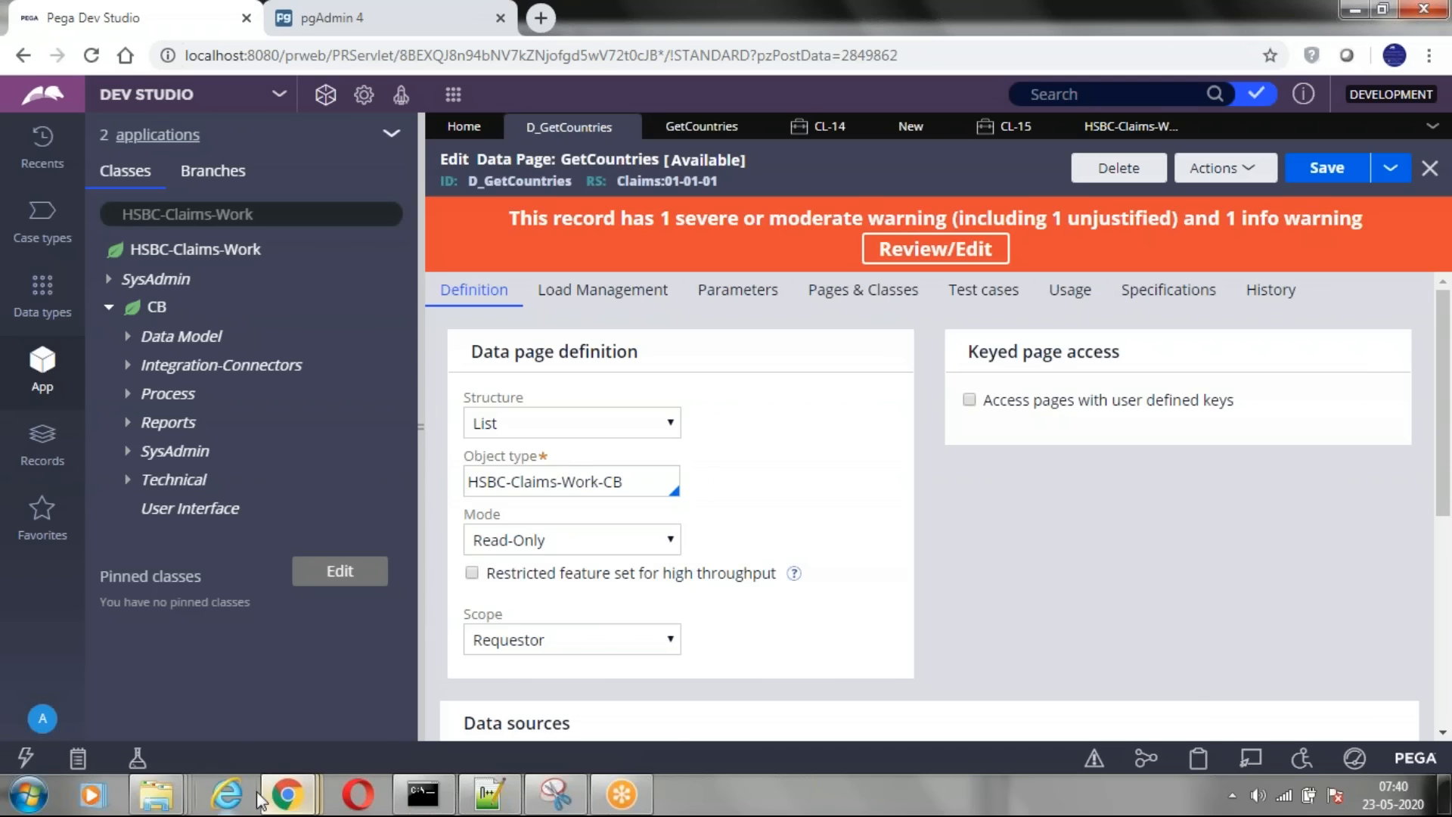
- Bring up the Tracer enlarged, stop tracing, and examine the SQL statement in the properties of the SQL event on line 5
mouse_move(286, 794)
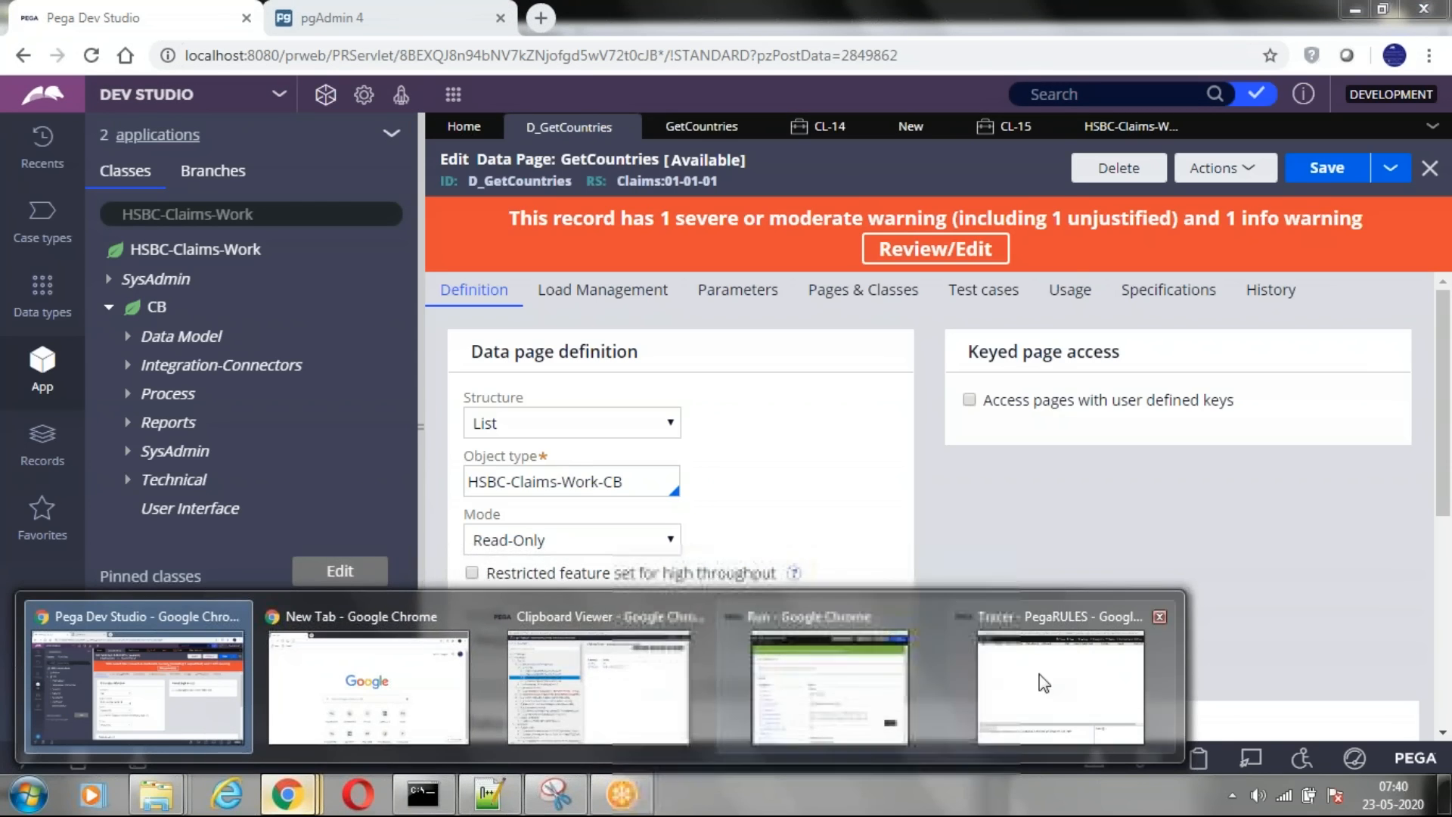
click(1059, 685)
click(522, 232)
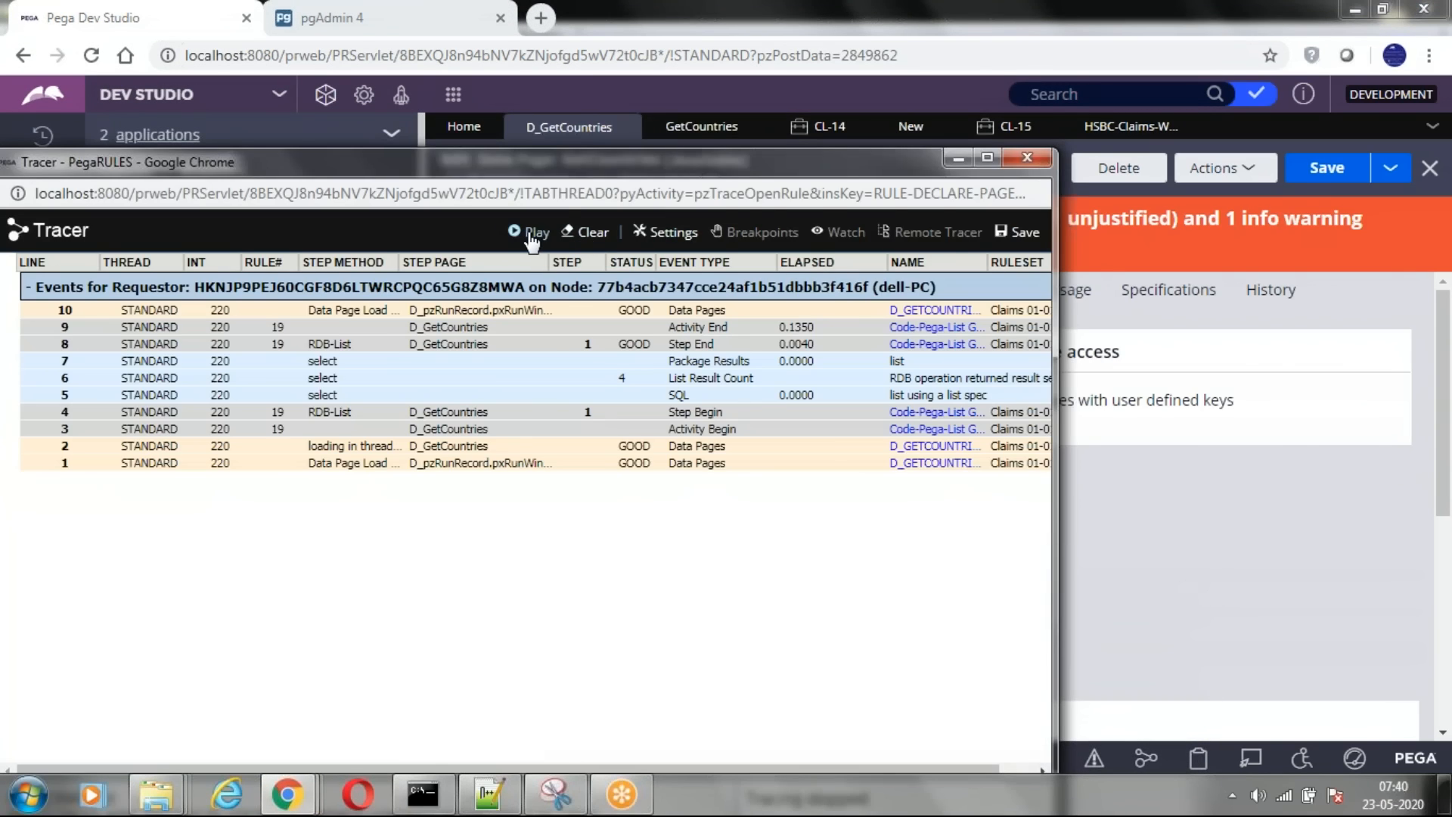
click(987, 157)
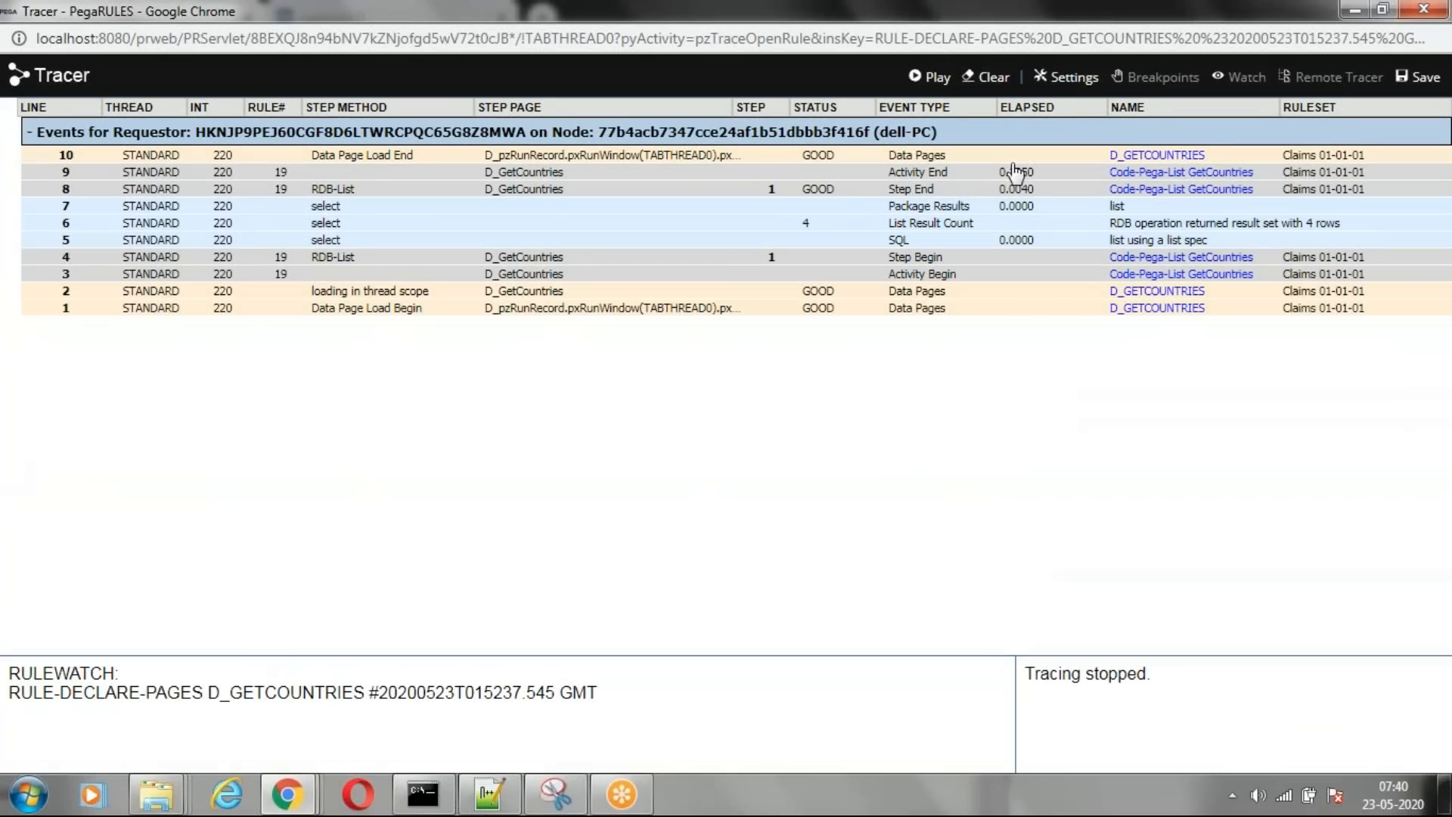
click(904, 241)
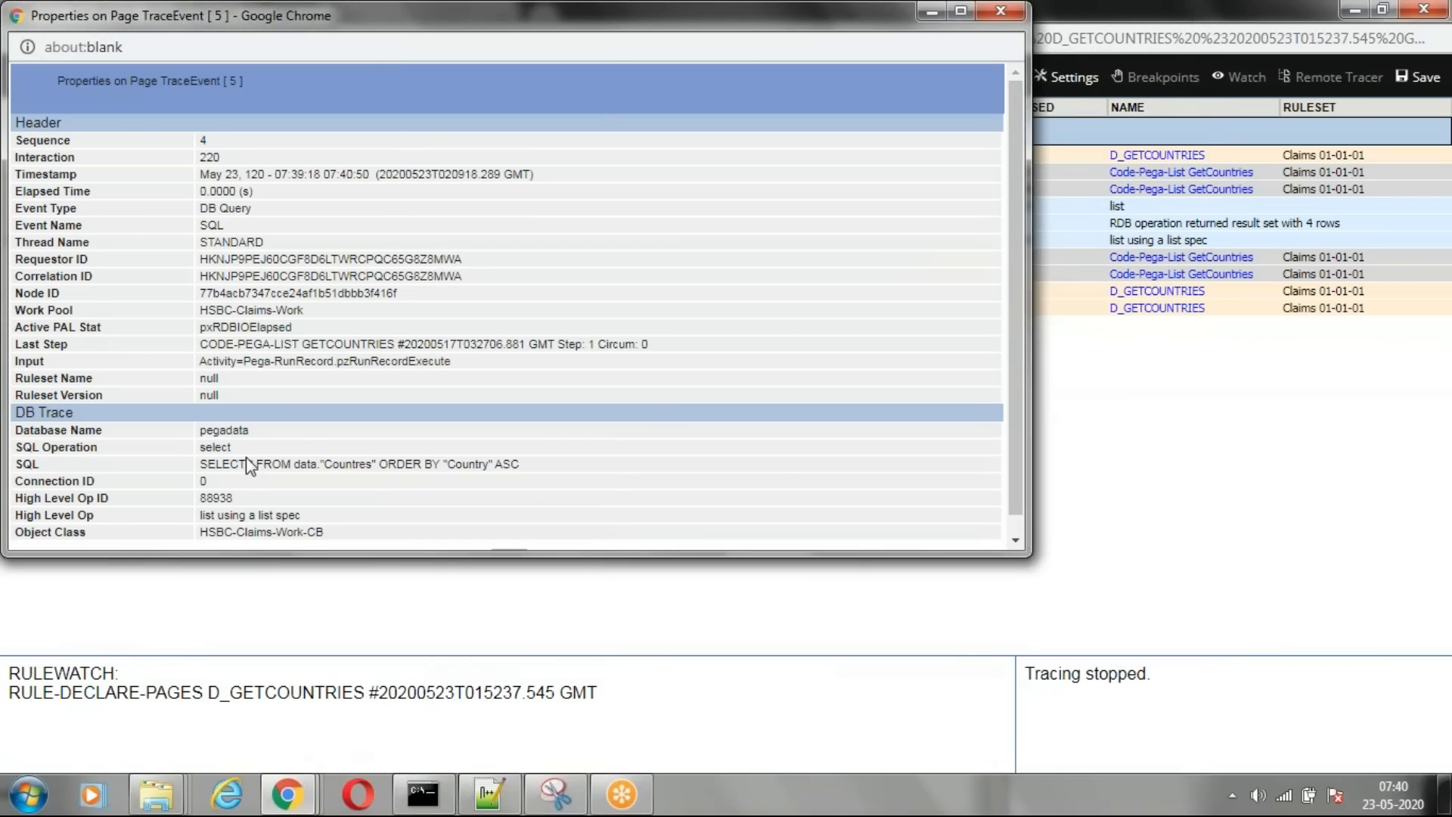
drag(198, 464, 510, 465)
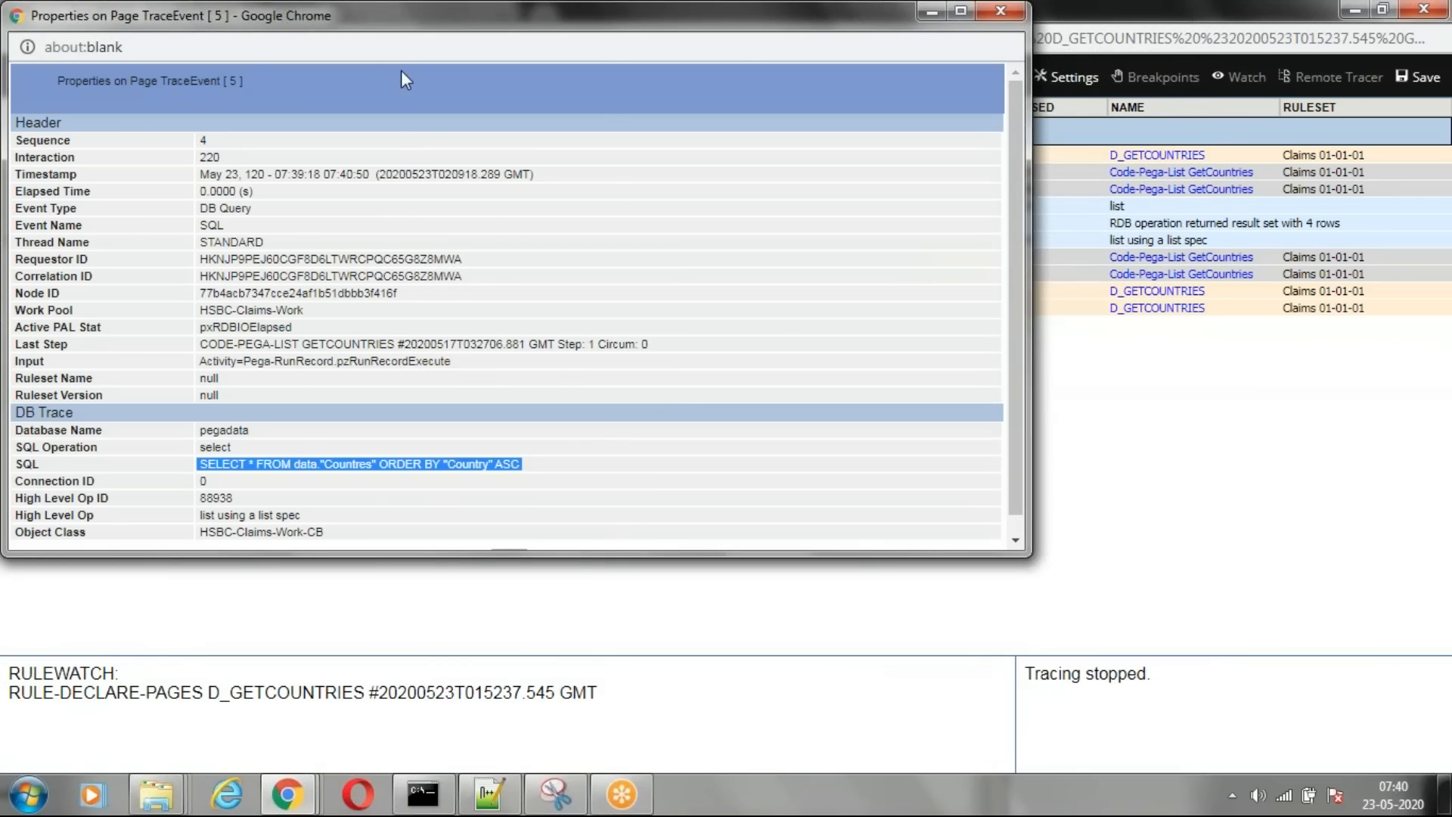
drag(395, 16, 425, 215)
click(1031, 211)
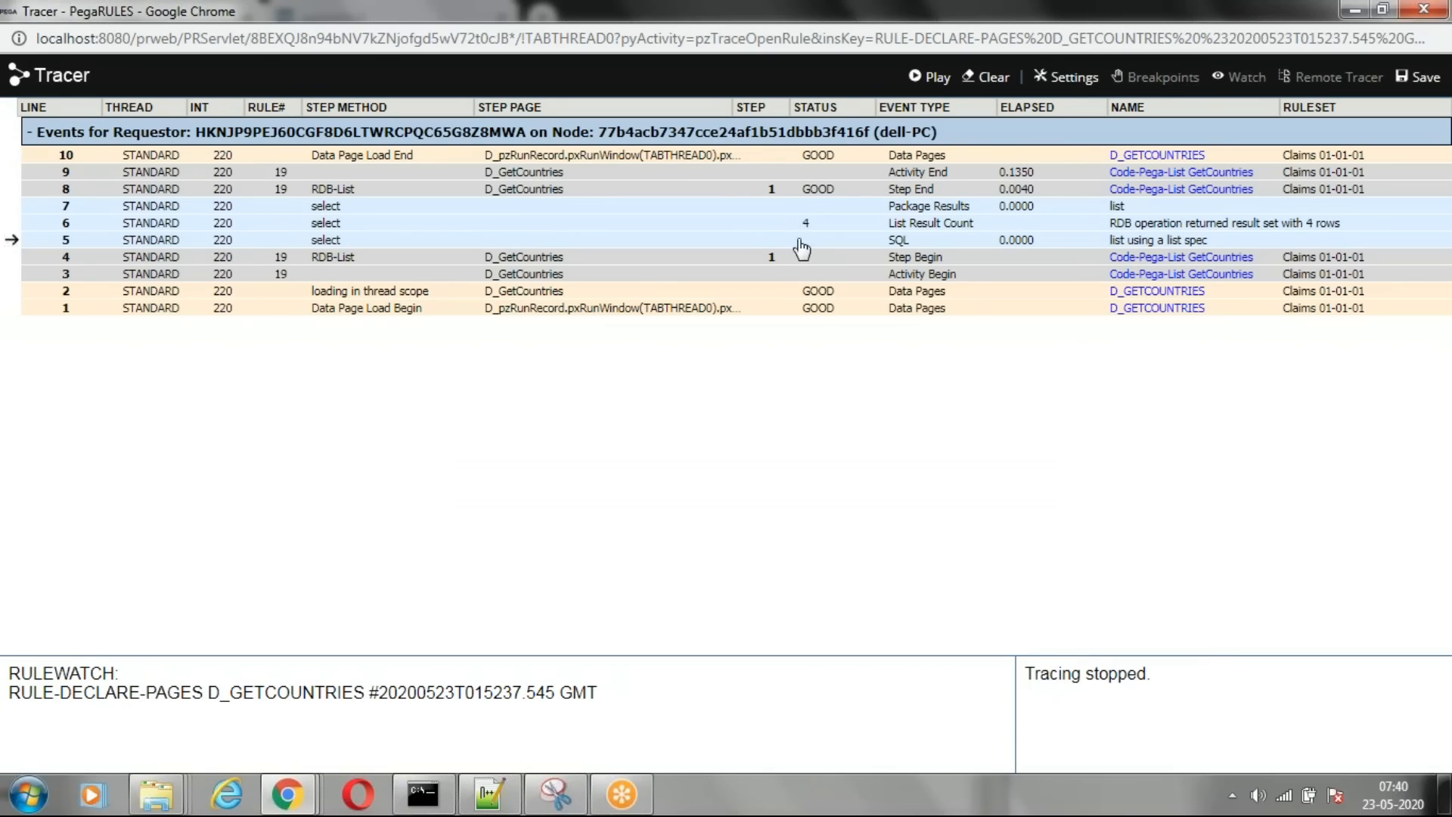
- Return to Dev Studio, try to expand Section under the CB class's User Interface rules, and switch to the Data types explorer
drag(491, 11, 397, 388)
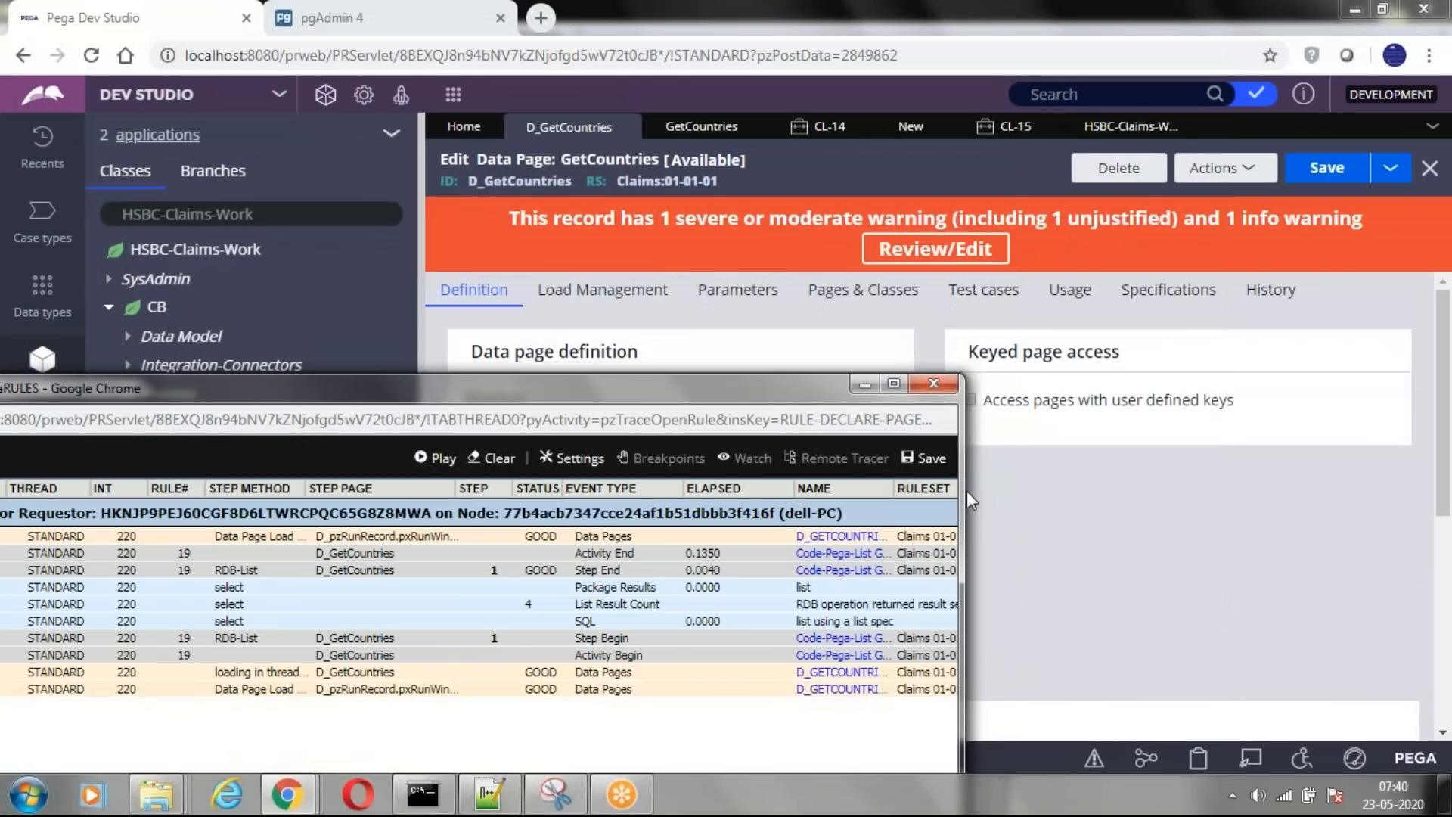
click(1139, 539)
click(145, 537)
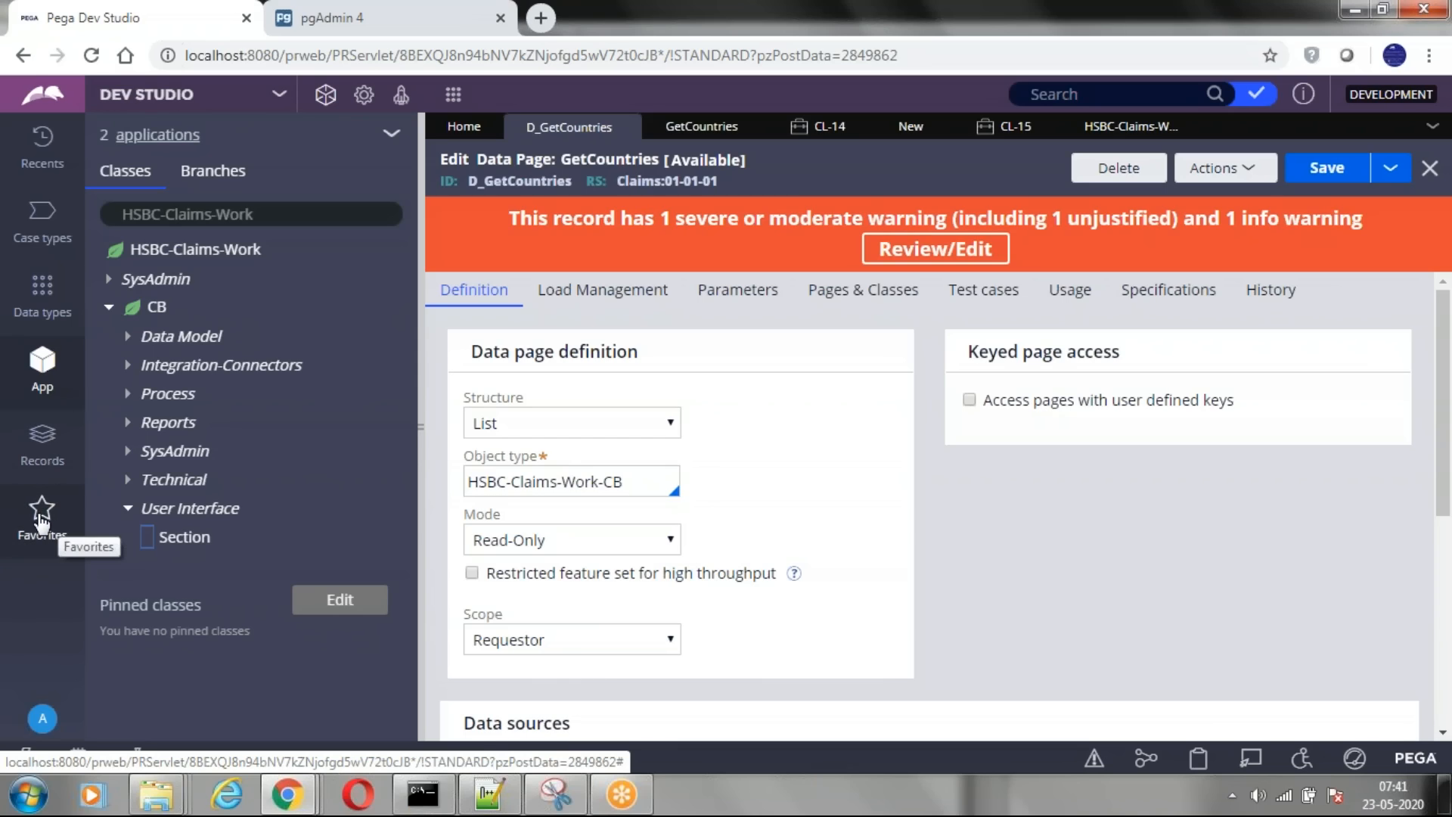
click(41, 289)
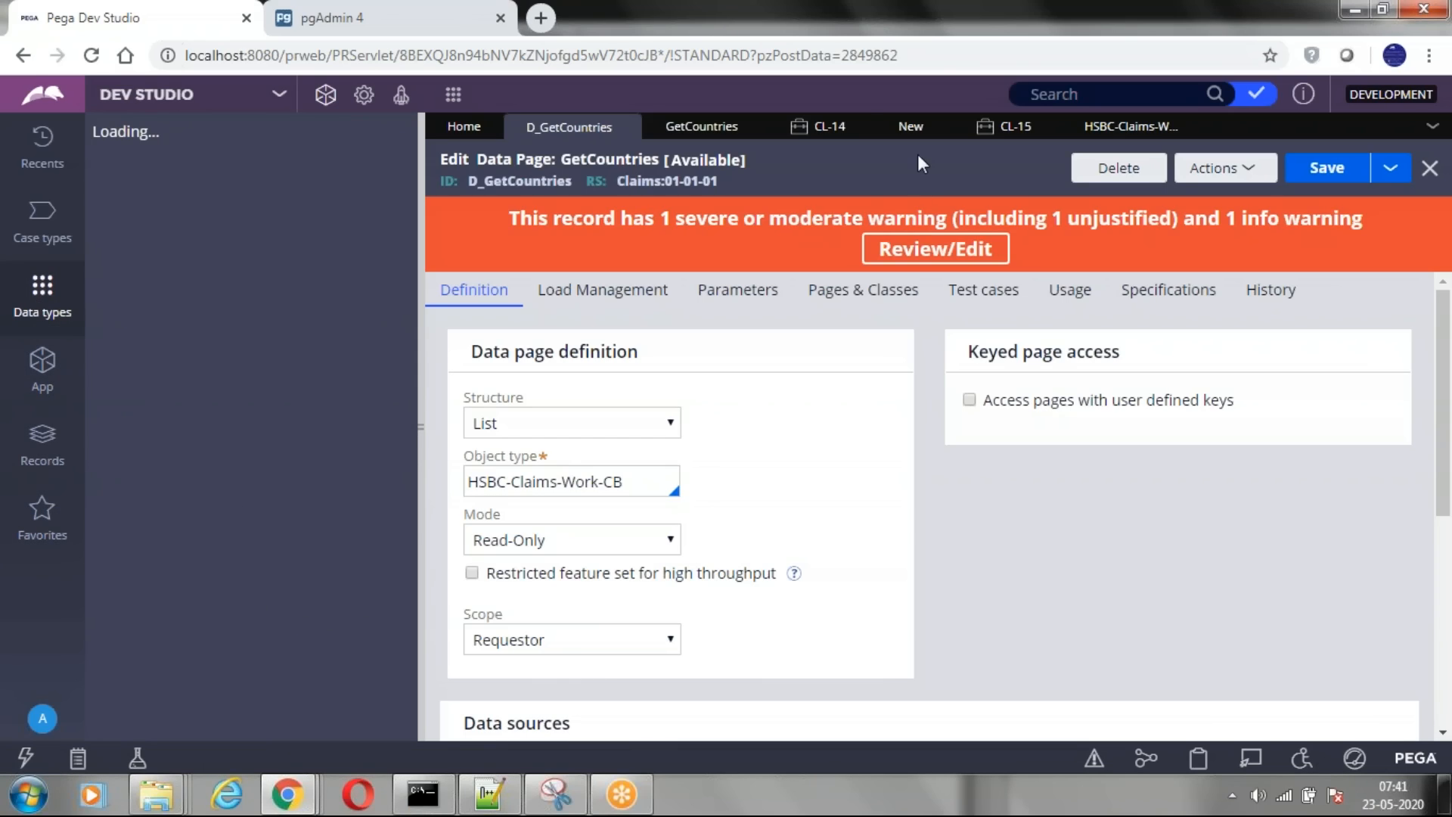
- Display case CL-14 and open the Claim Details section of HSBC-Claims-Work-CB from the recent items
click(830, 127)
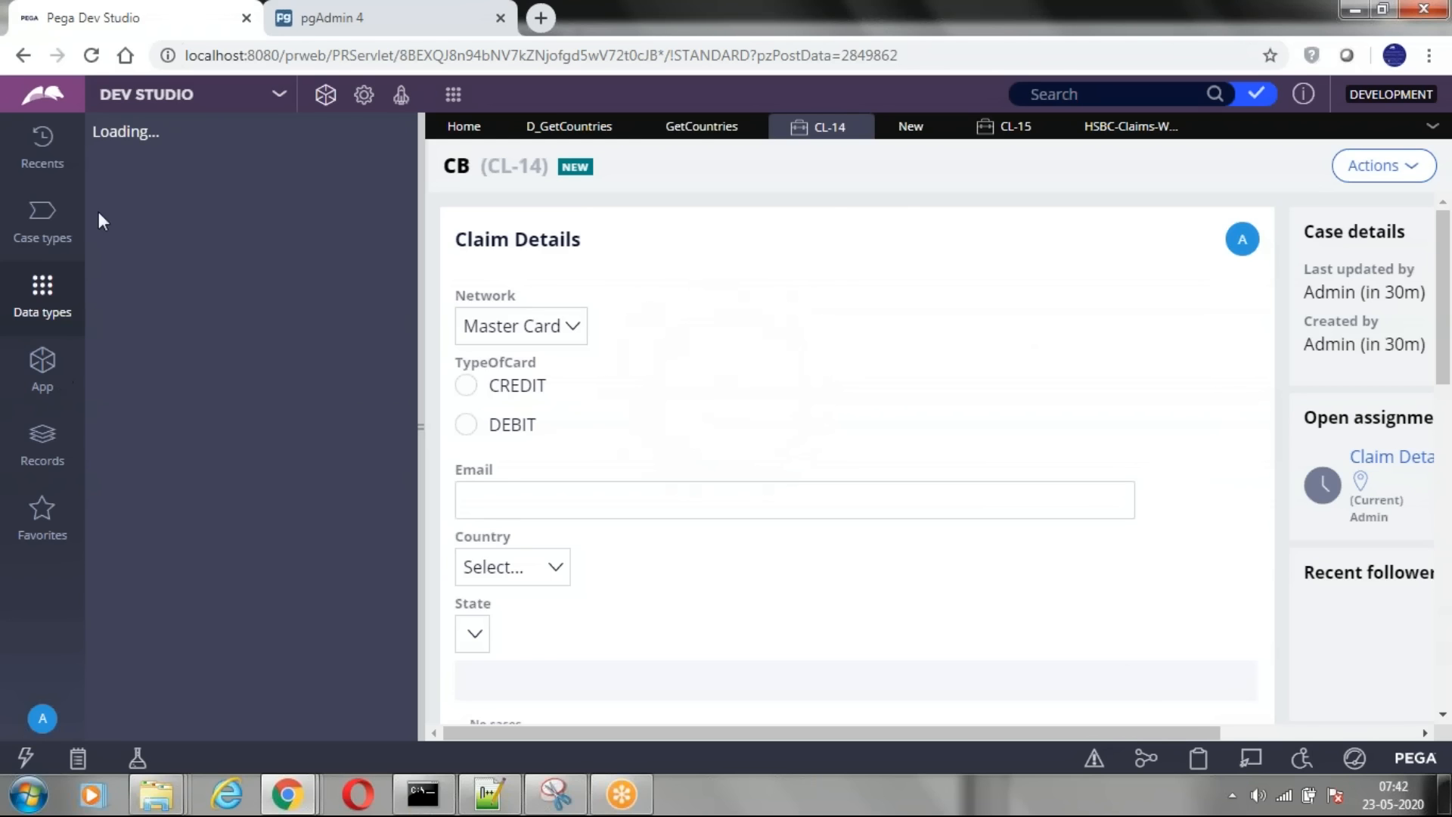
click(91, 56)
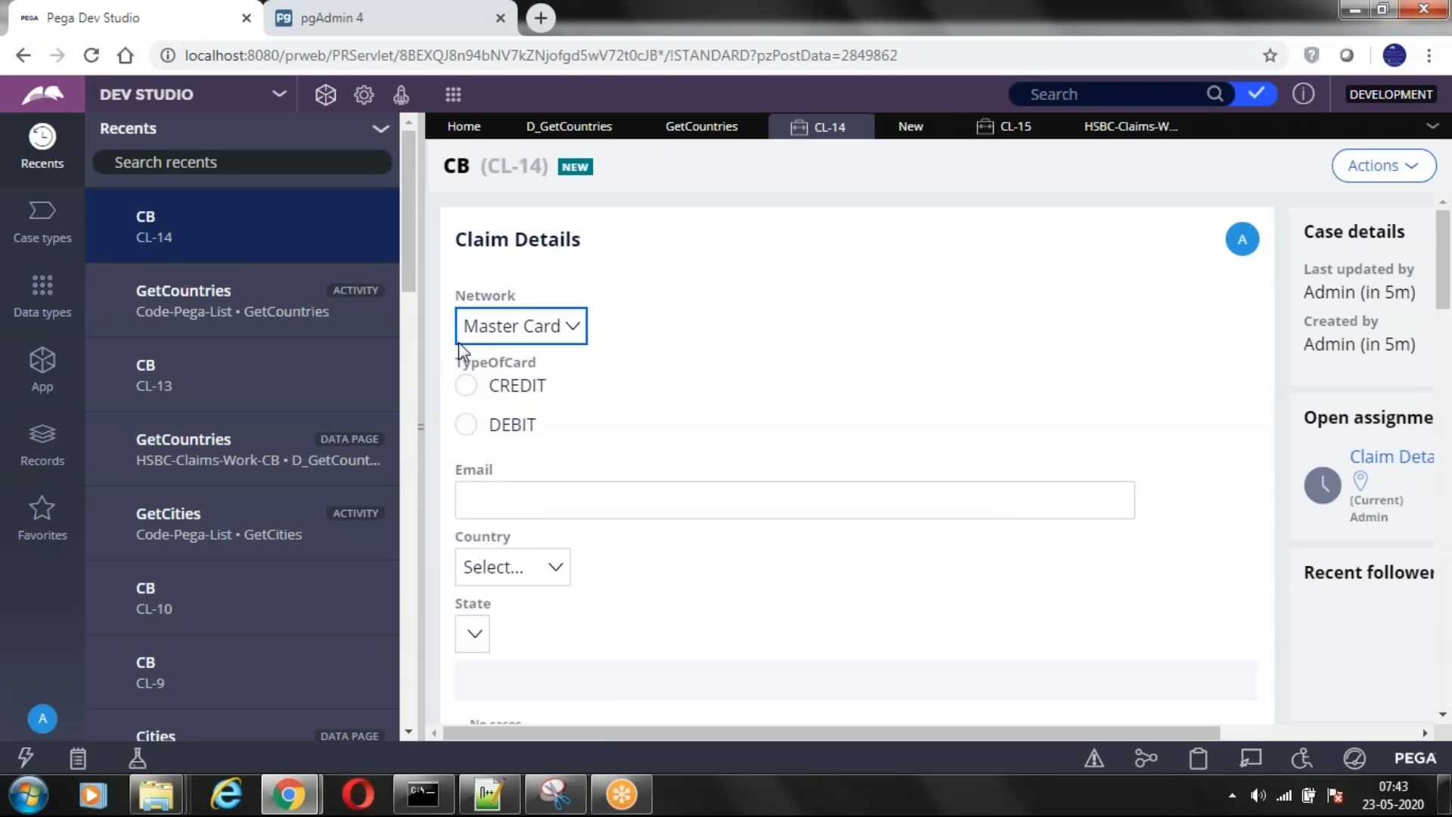
click(1111, 44)
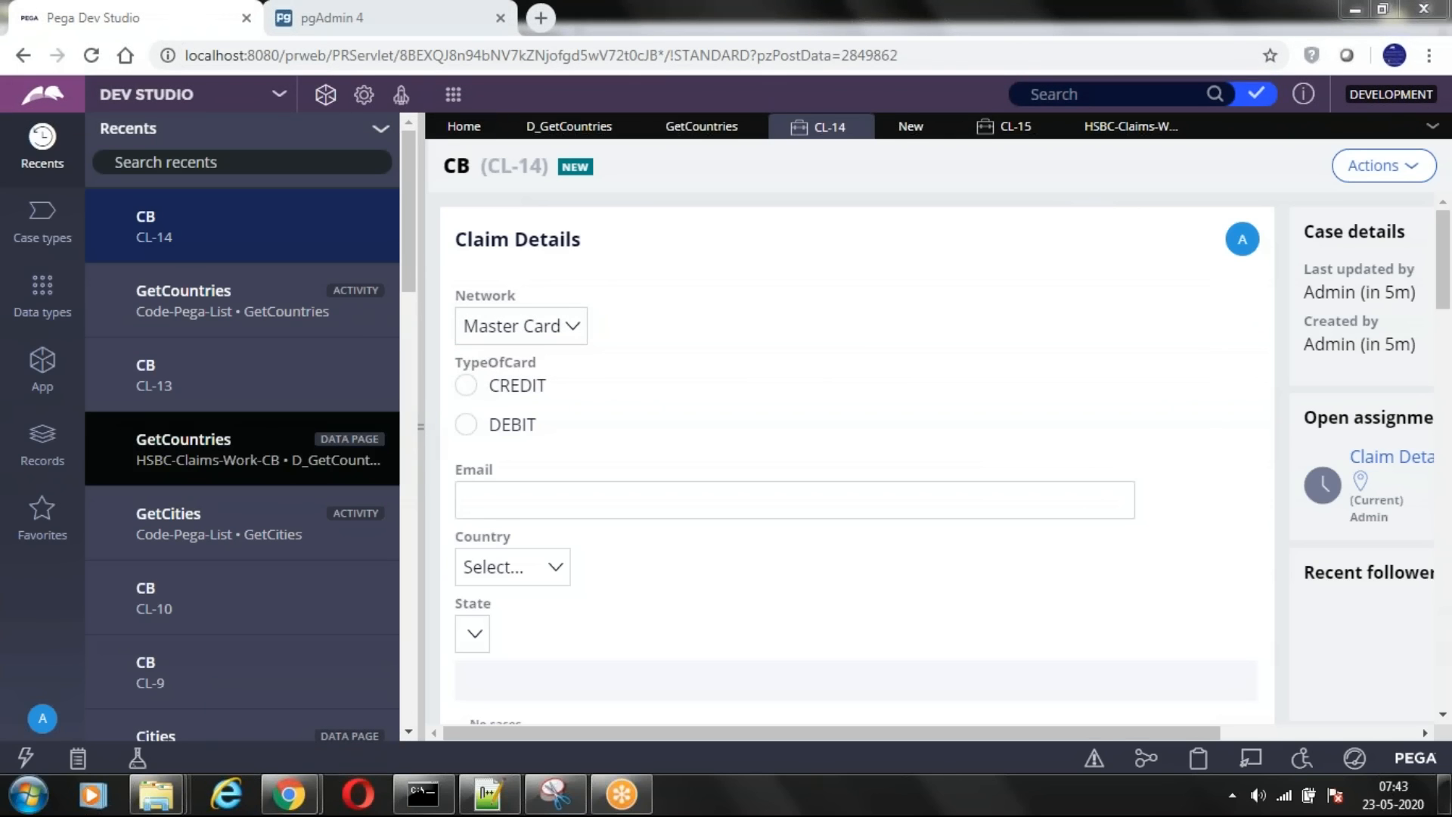
drag(406, 247, 402, 380)
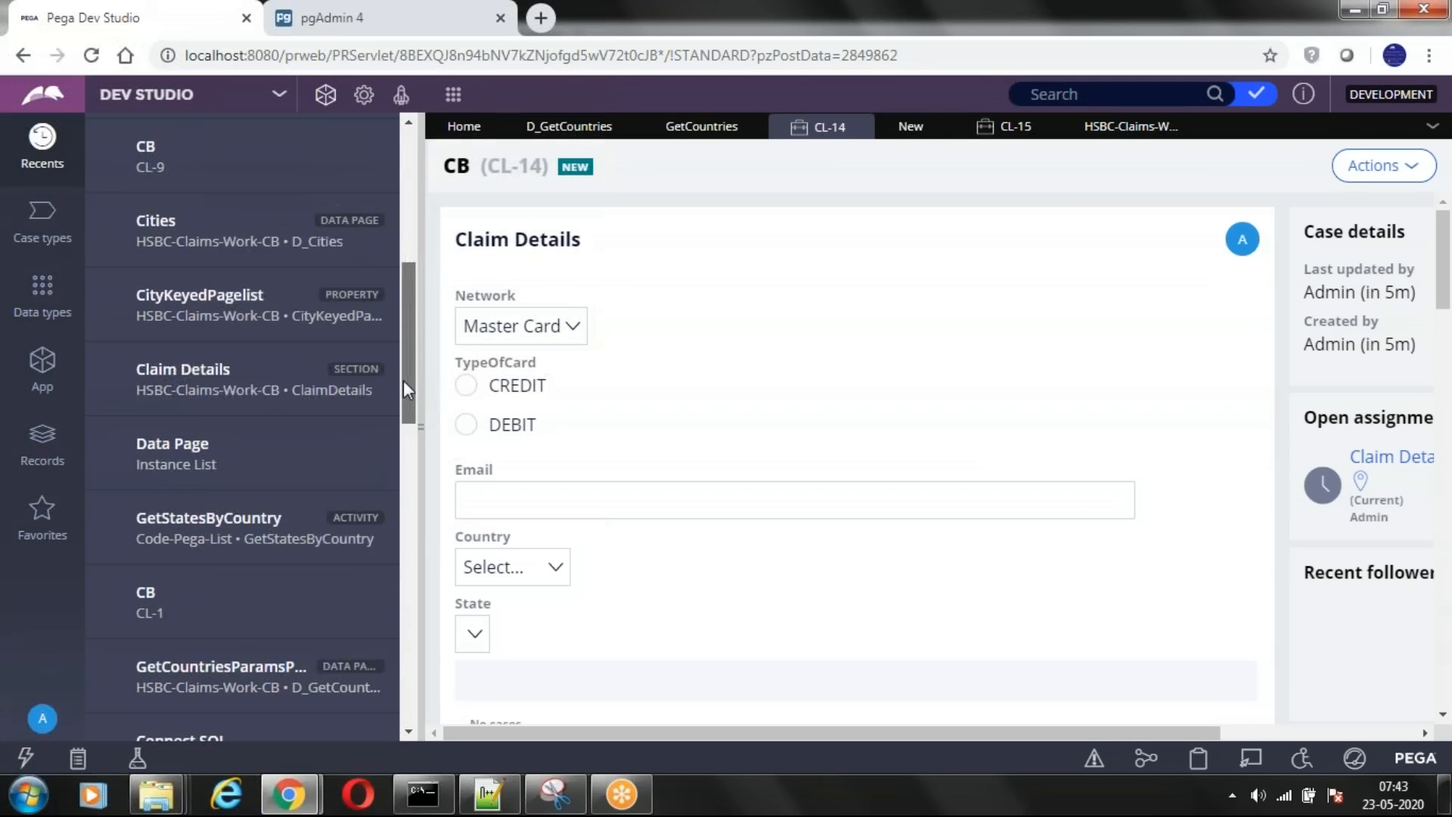
click(397, 399)
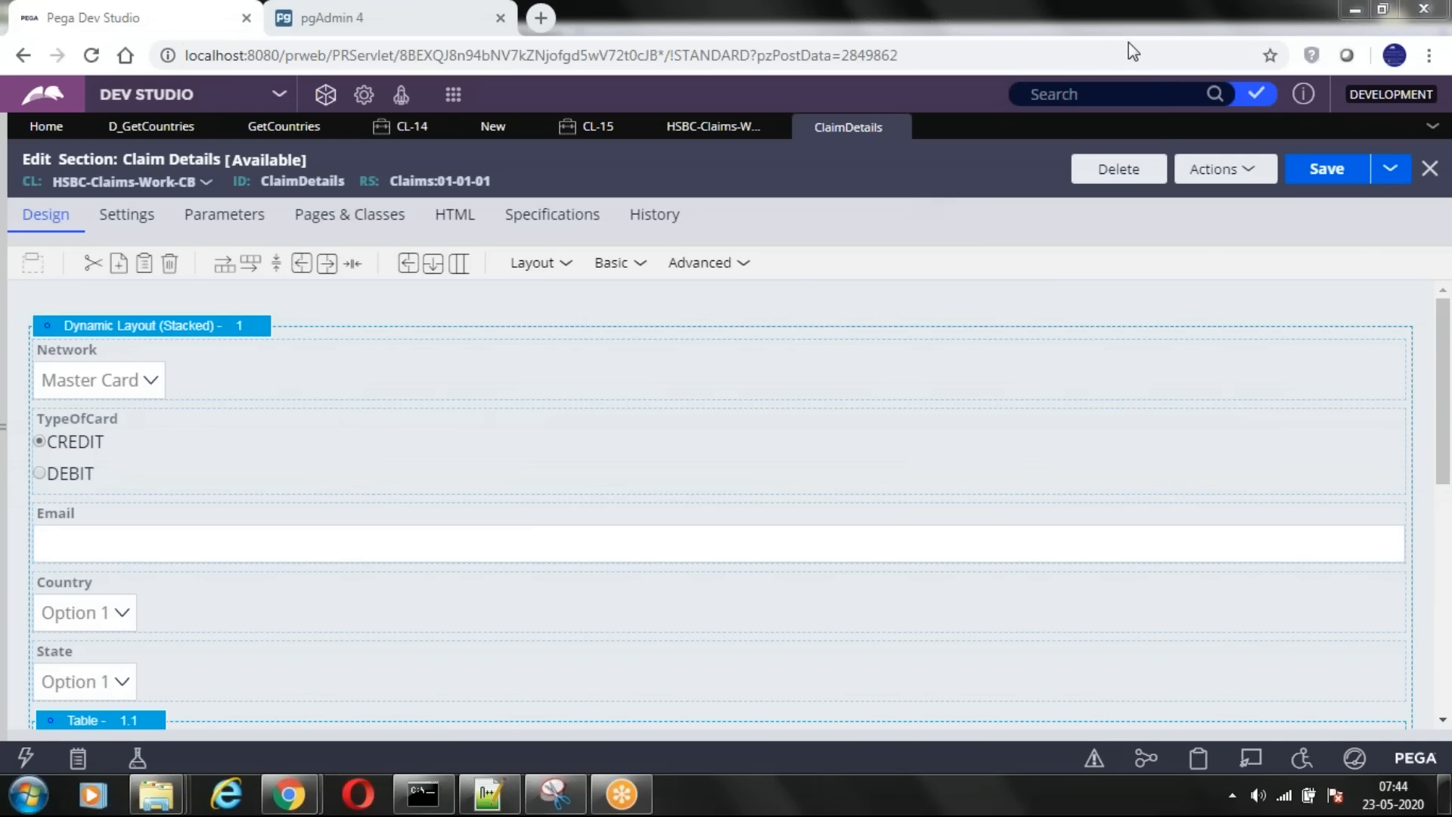
- Open the cell properties of the Country dropdown in the Claim Details section
click(155, 605)
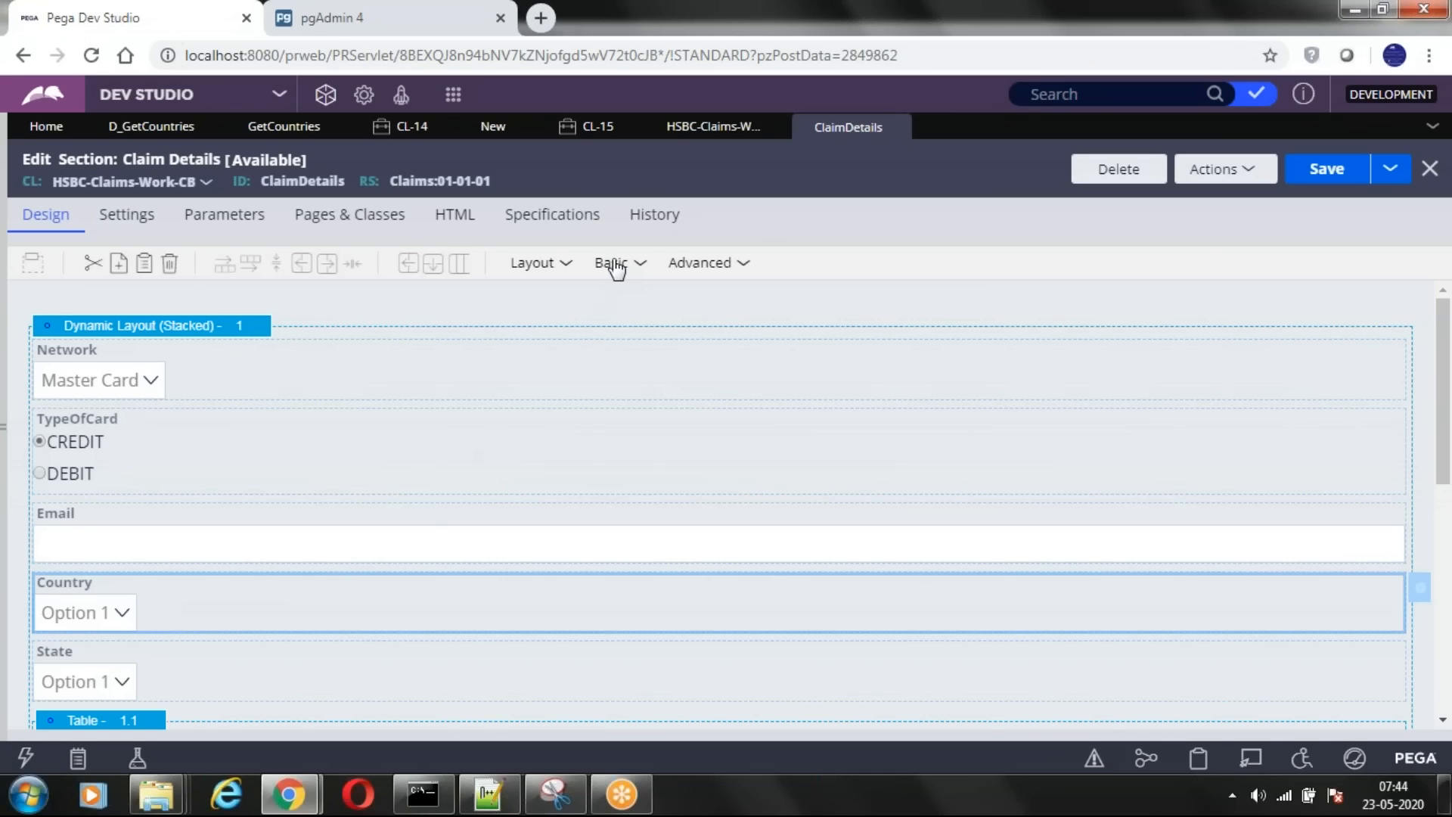
click(622, 270)
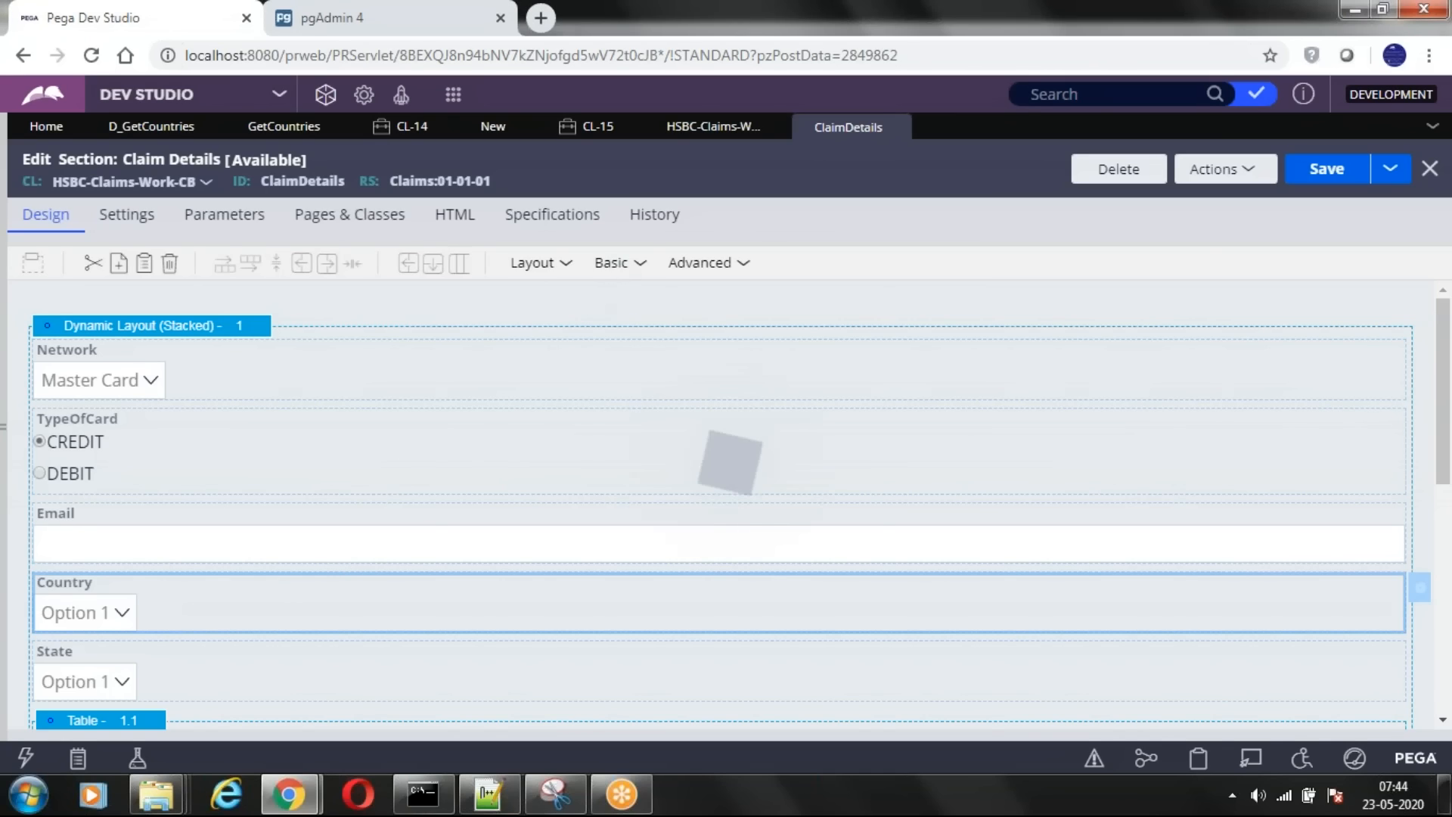
click(302, 598)
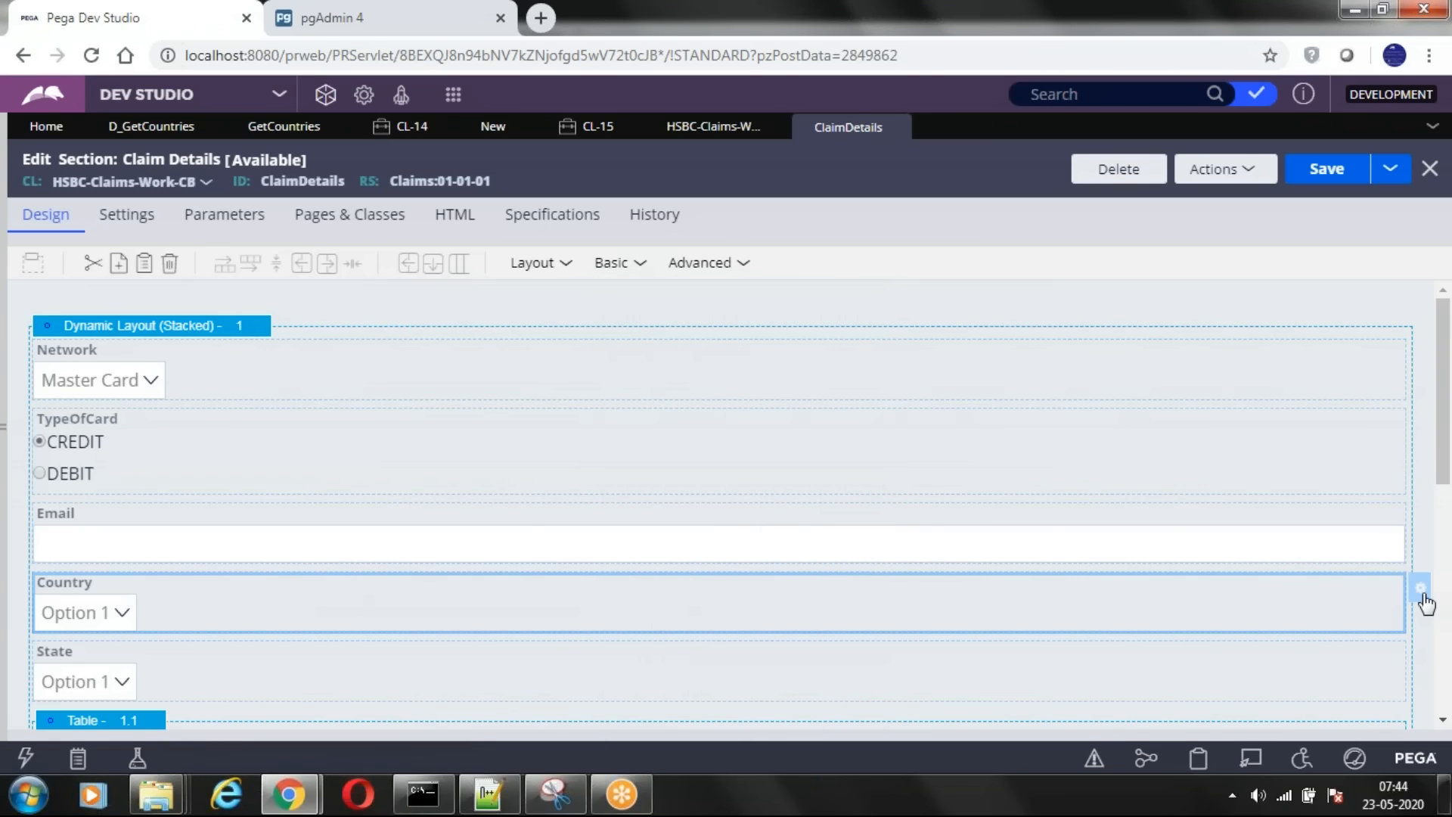
click(1422, 589)
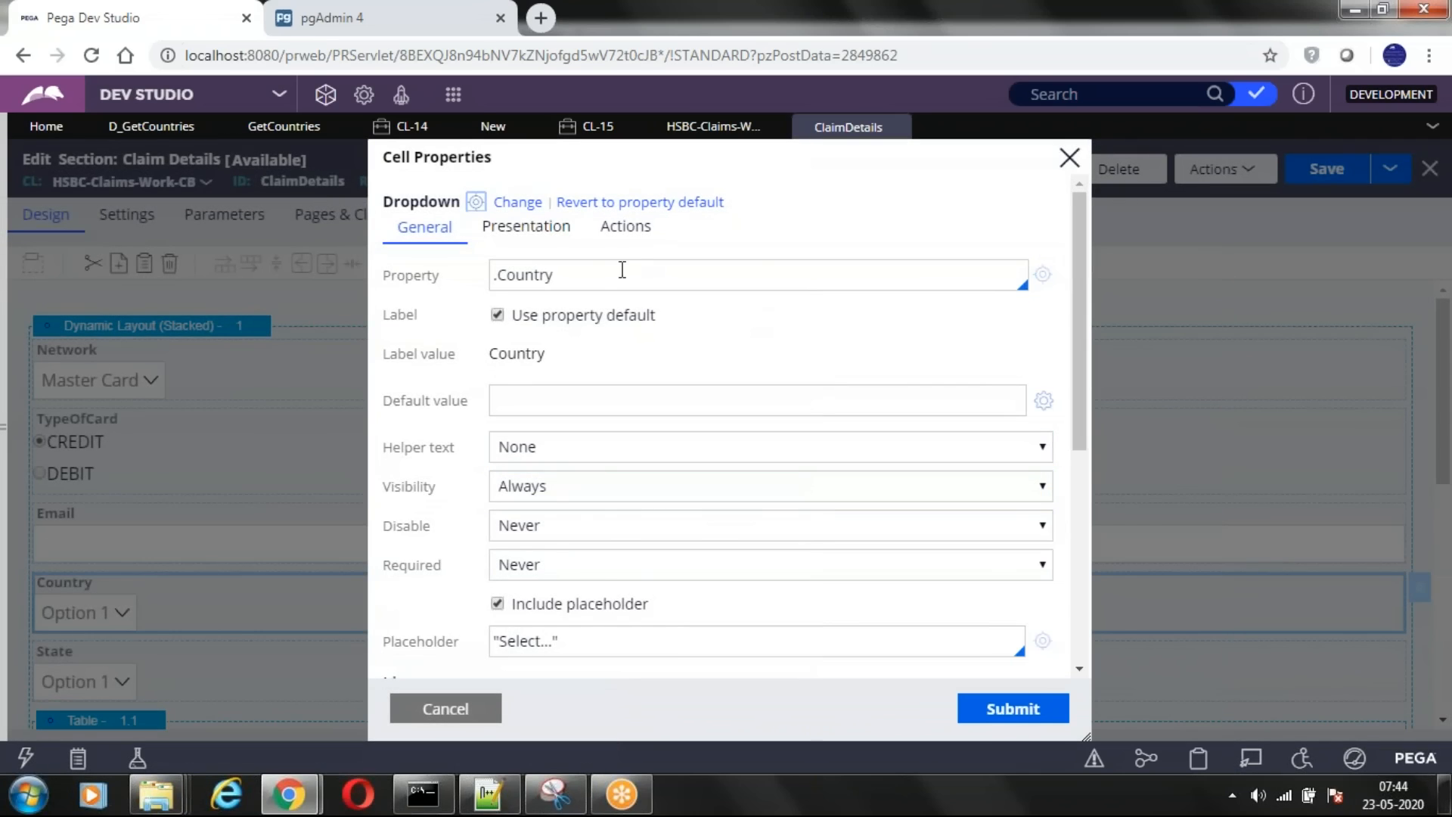
- Examine the Country dropdown's property reference and the available list source types, keeping Data page as the type
click(592, 275)
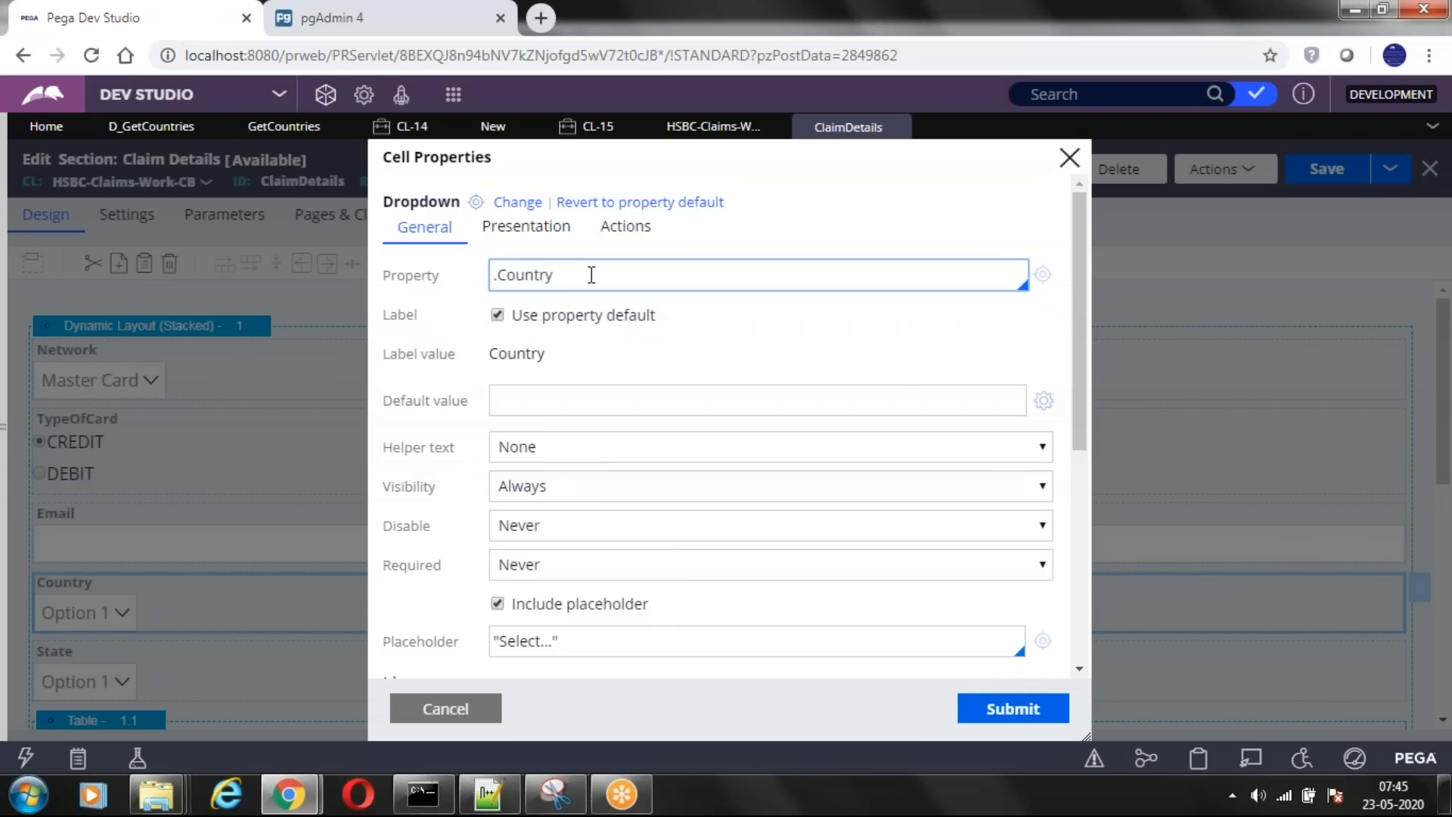
drag(583, 274, 488, 272)
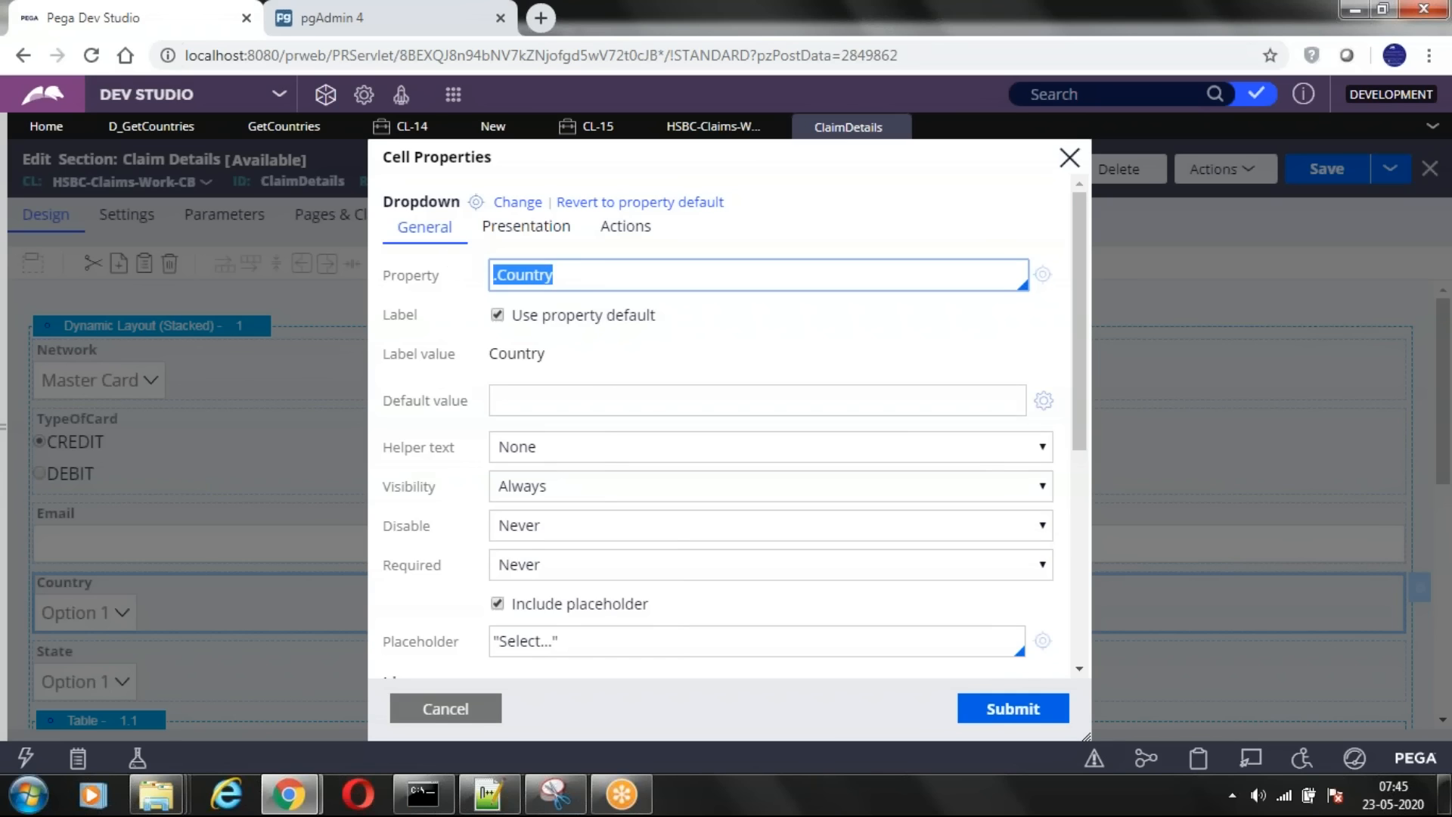
scroll(719, 424, down, 3)
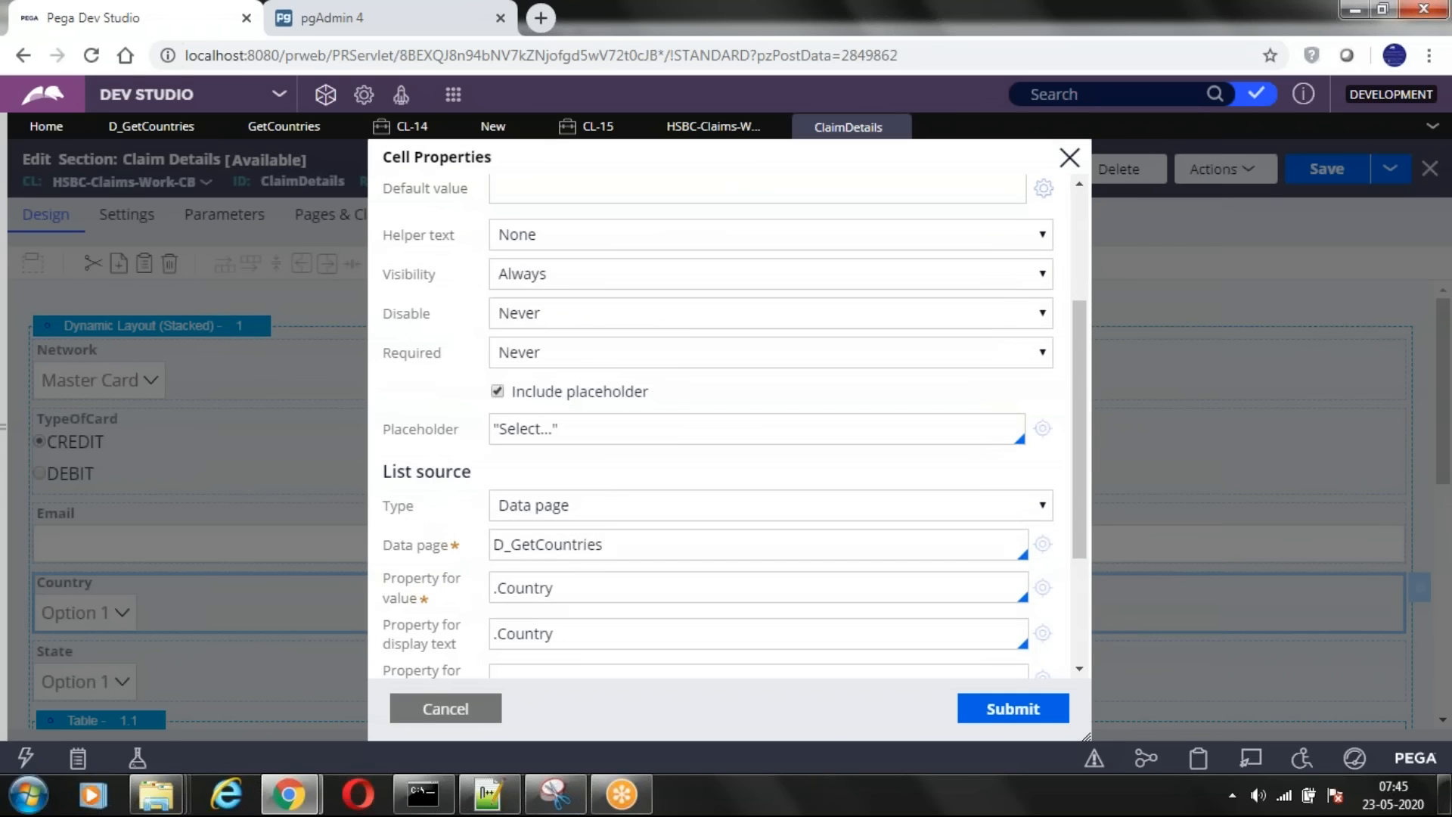
double_click(420, 471)
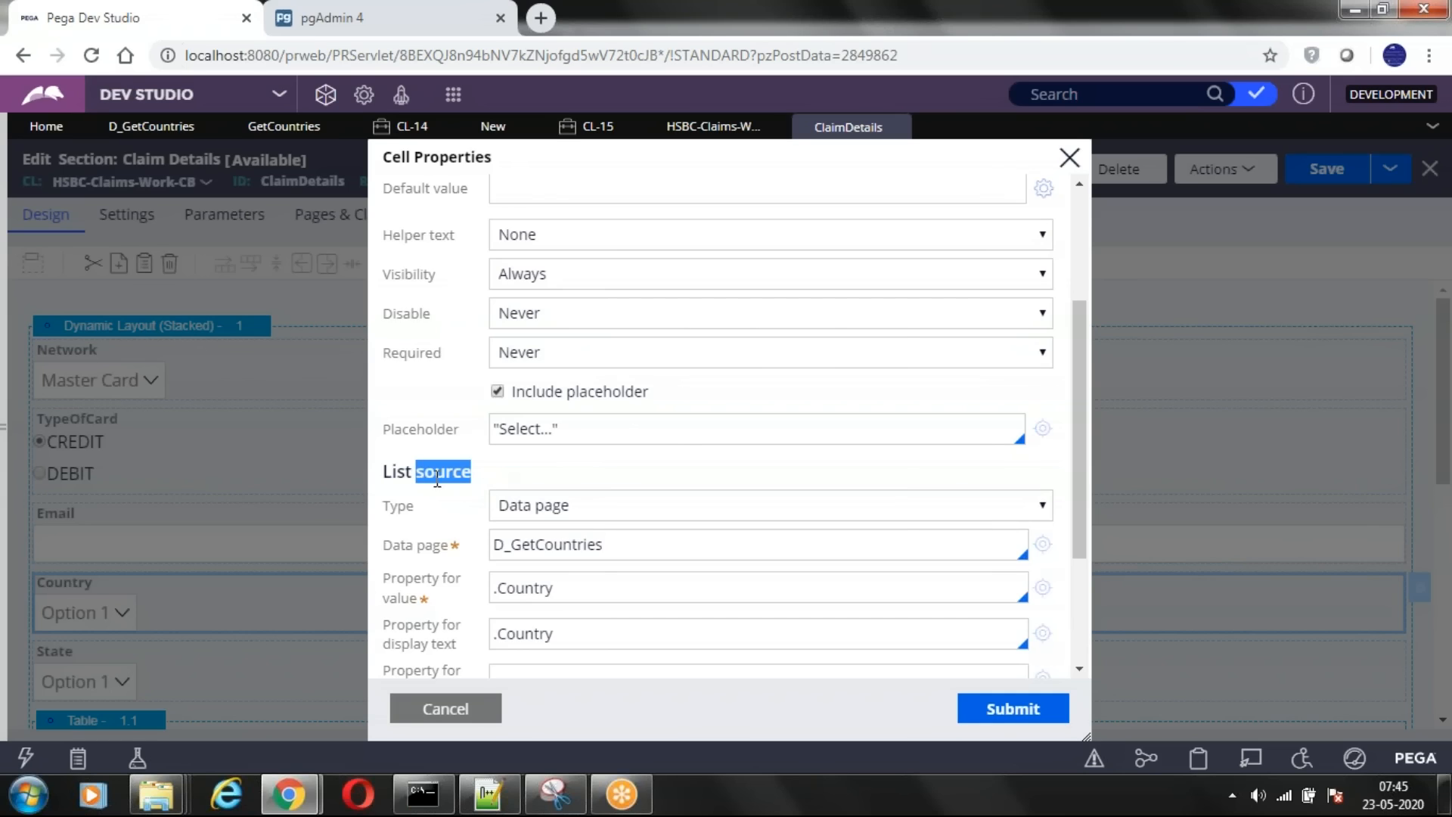
click(584, 507)
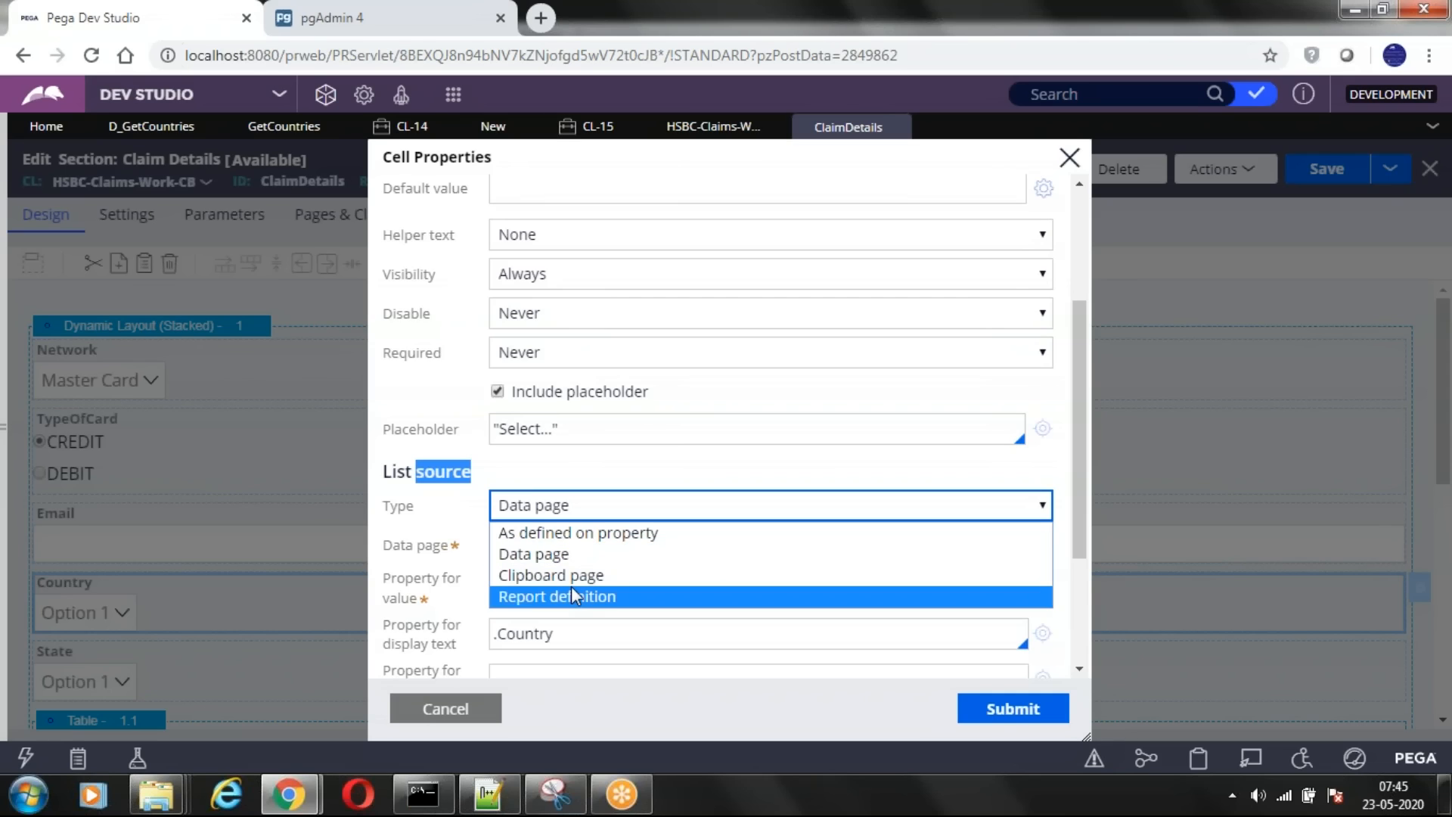
click(444, 522)
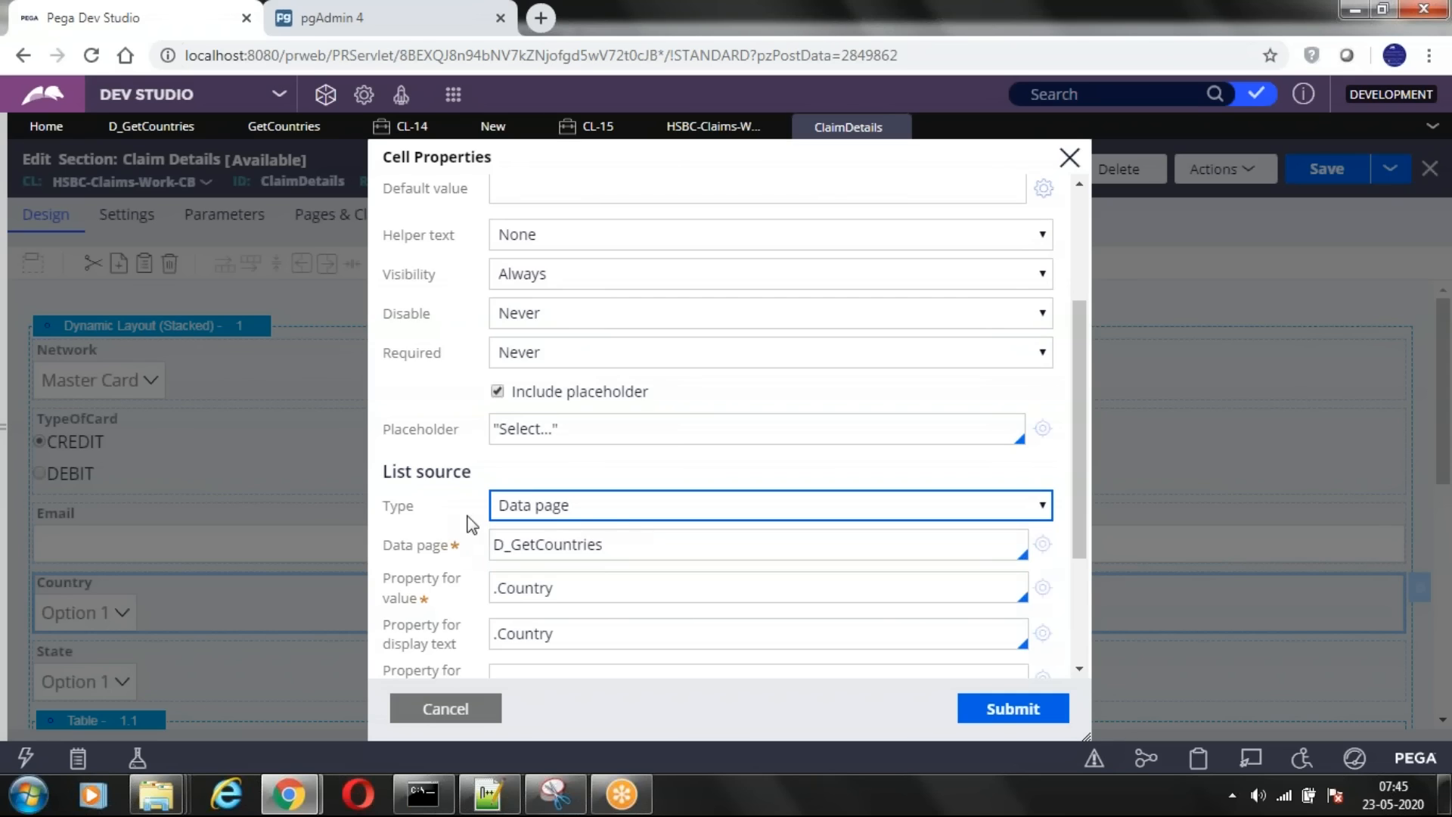
- Check D_GetCountries among the available data pages for the list source, and check the property used for the value
click(637, 551)
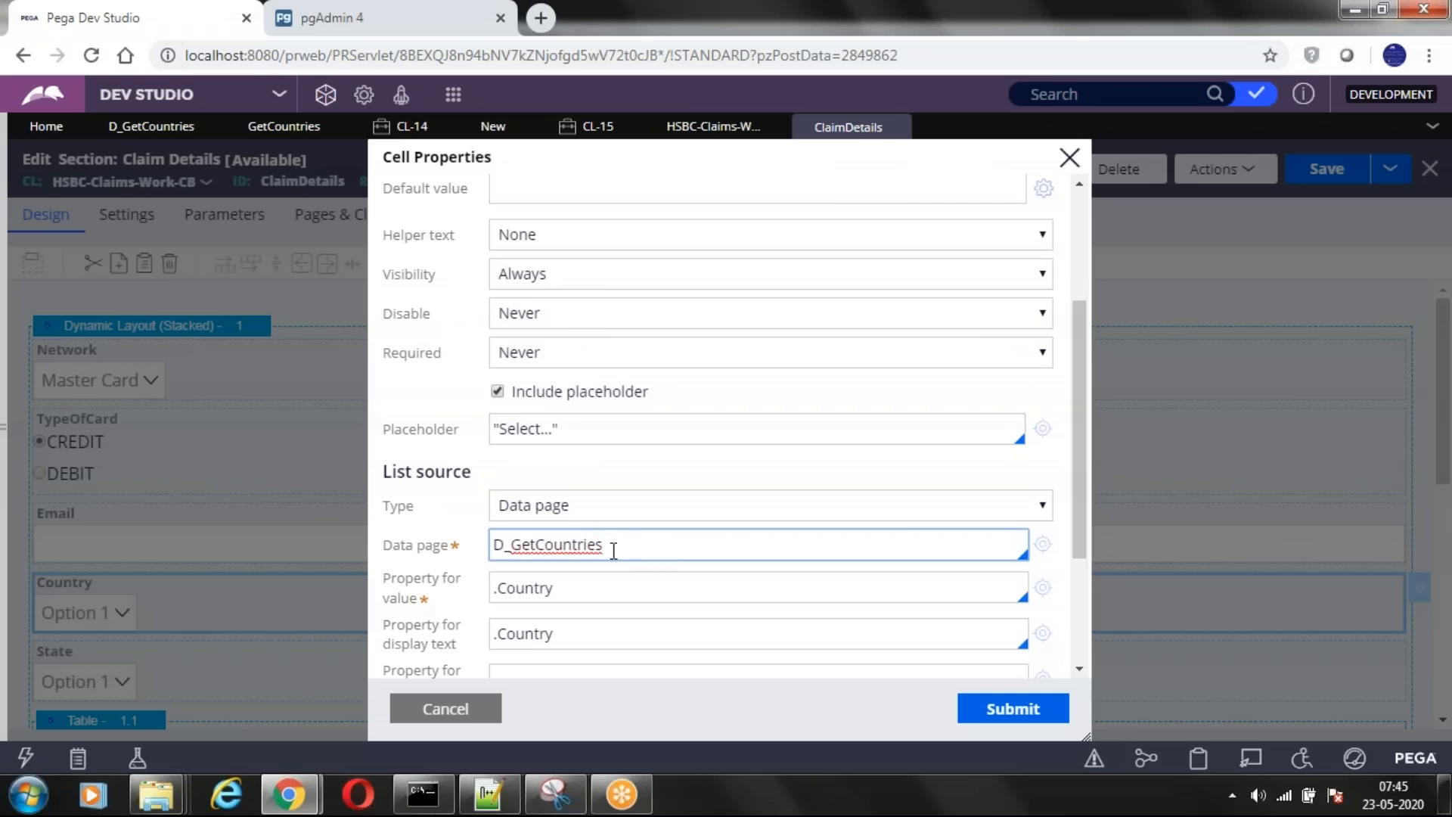
drag(615, 551, 470, 553)
click(635, 542)
key(Down)
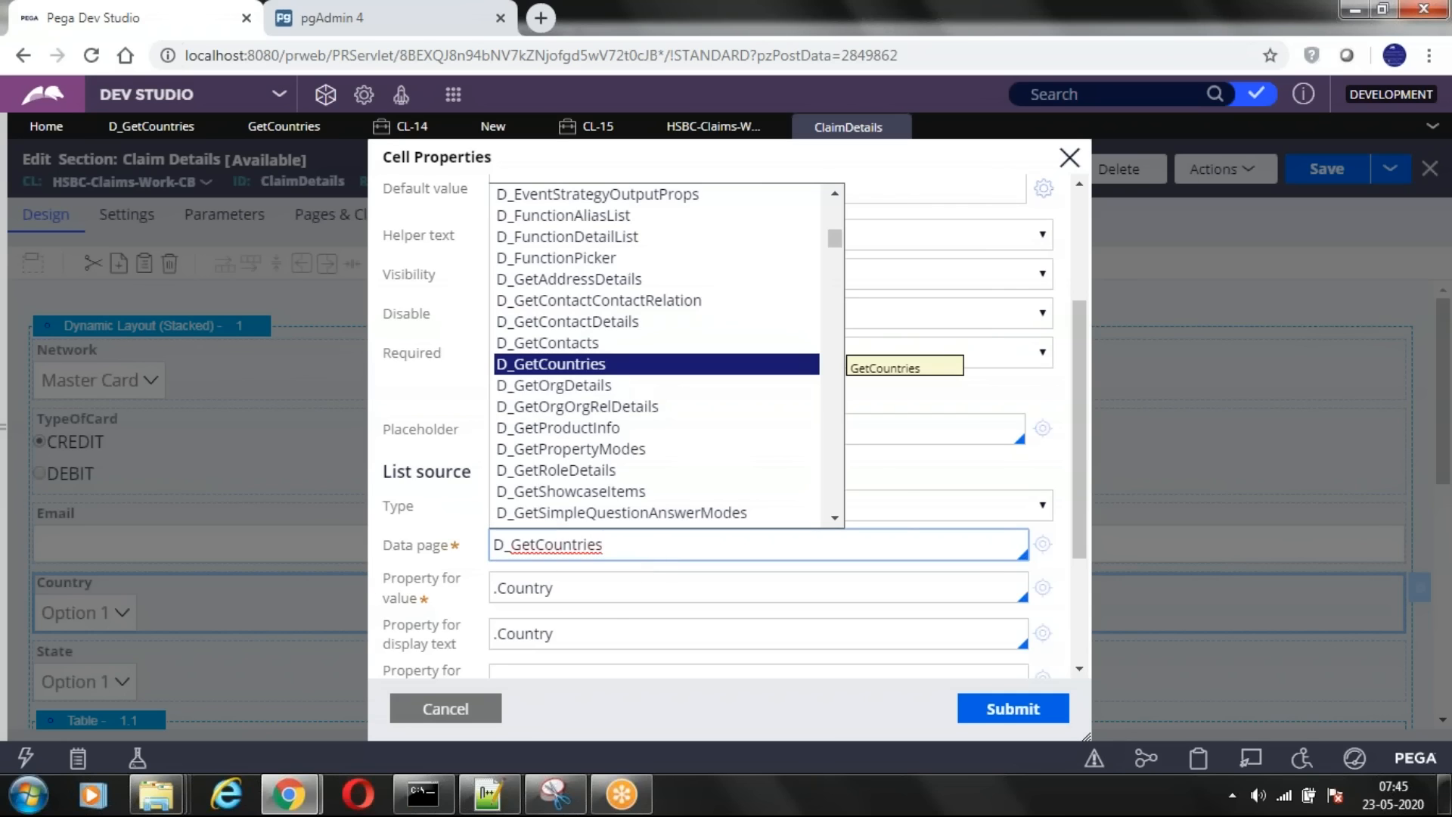
click(435, 522)
click(584, 581)
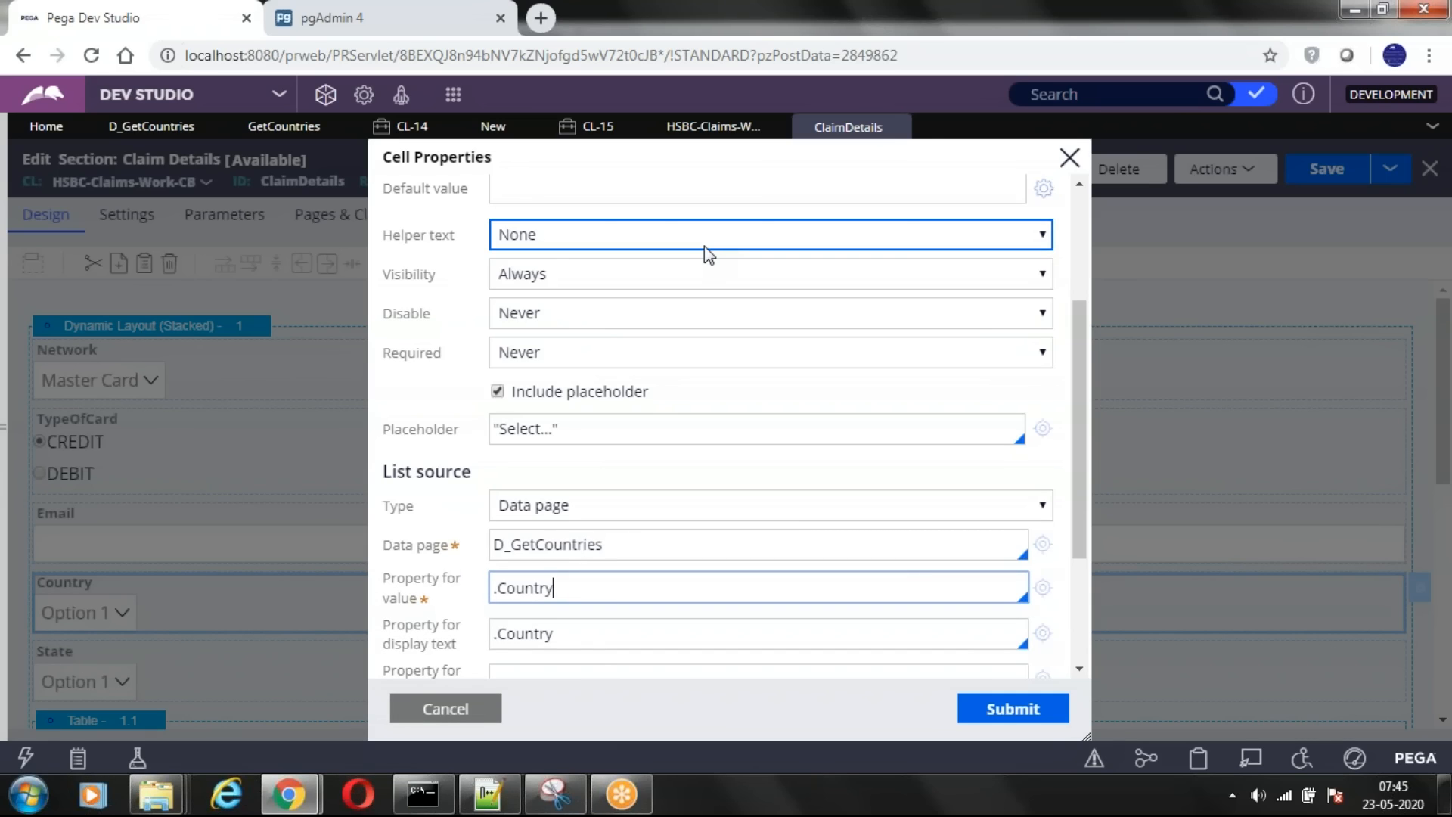
- Examine the Country dropdown's properties for value and display text in its list source, and close the cell properties without submitting
double_click(529, 587)
scroll(812, 521, down, 1)
scroll(812, 521, down, 2)
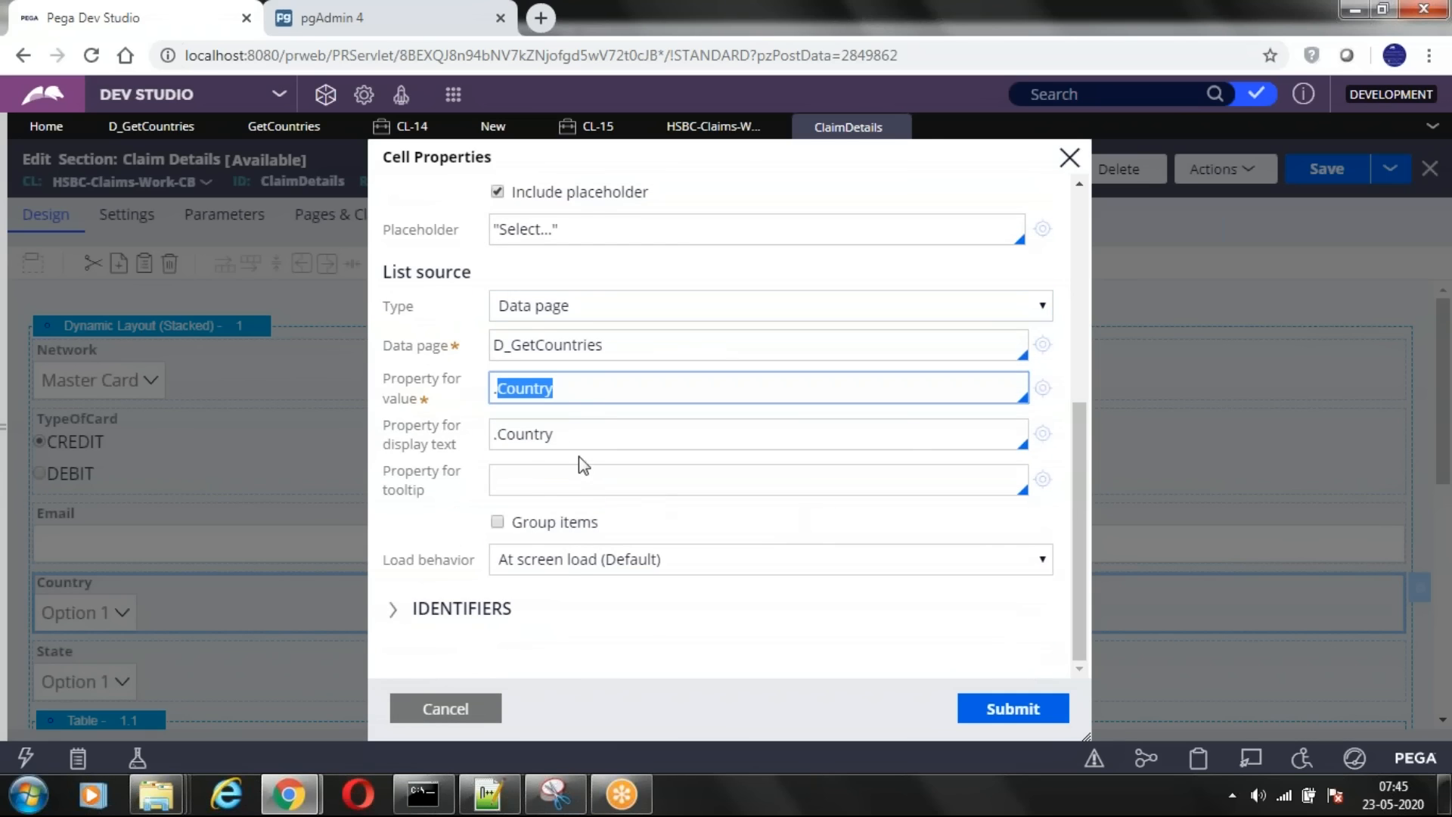
click(539, 436)
drag(400, 382, 469, 393)
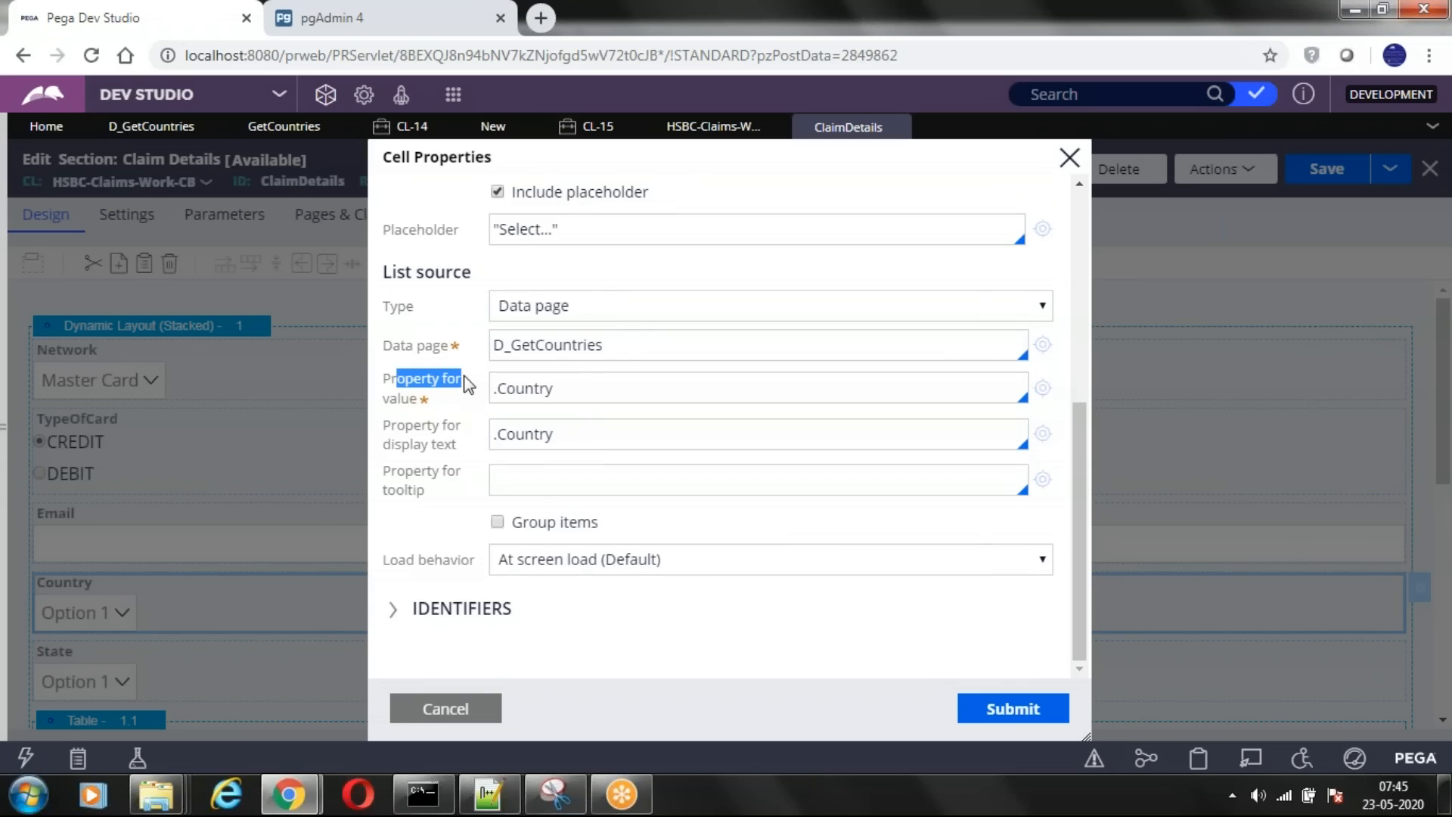
double_click(513, 431)
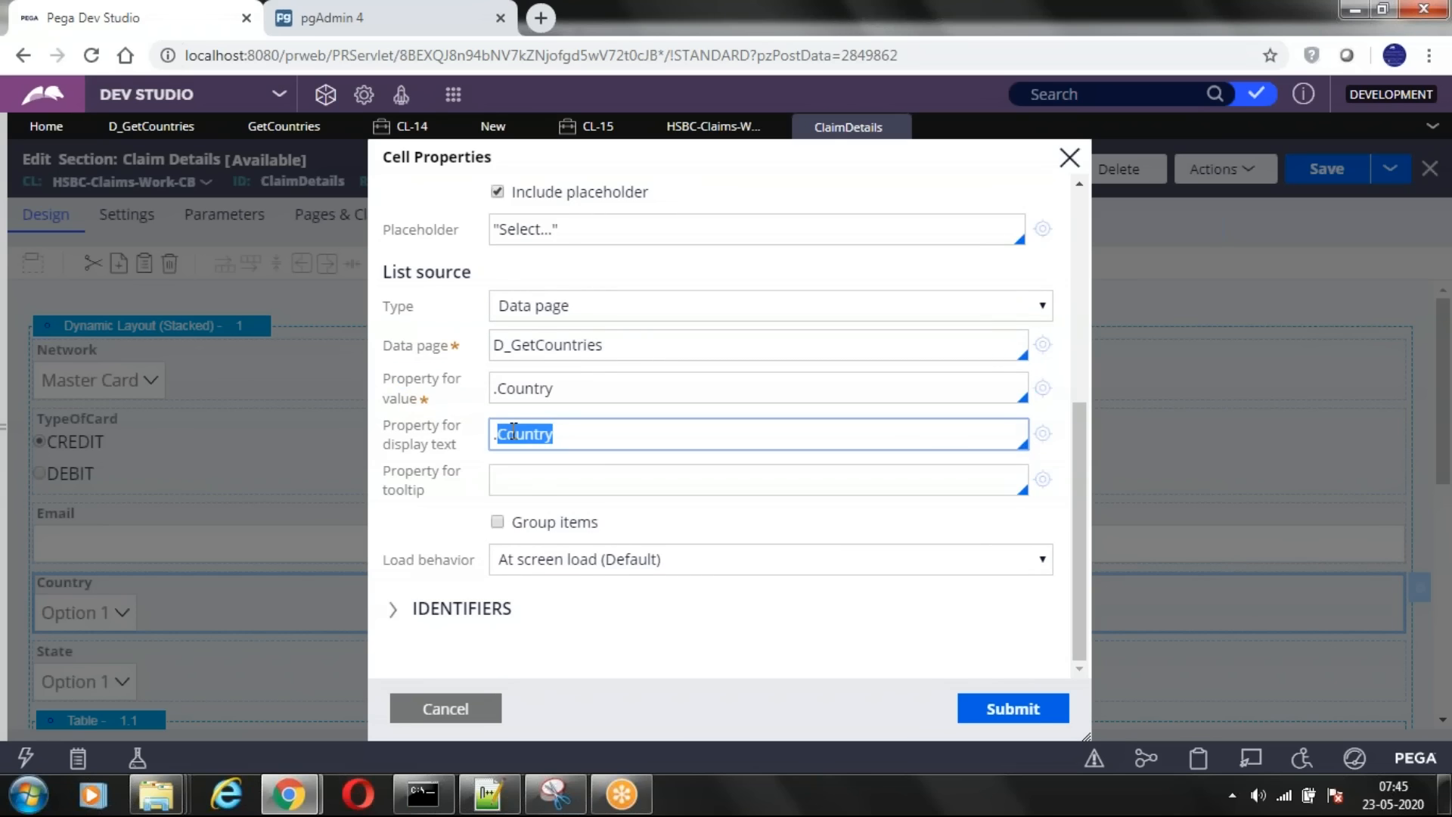
double_click(530, 439)
drag(392, 381, 442, 450)
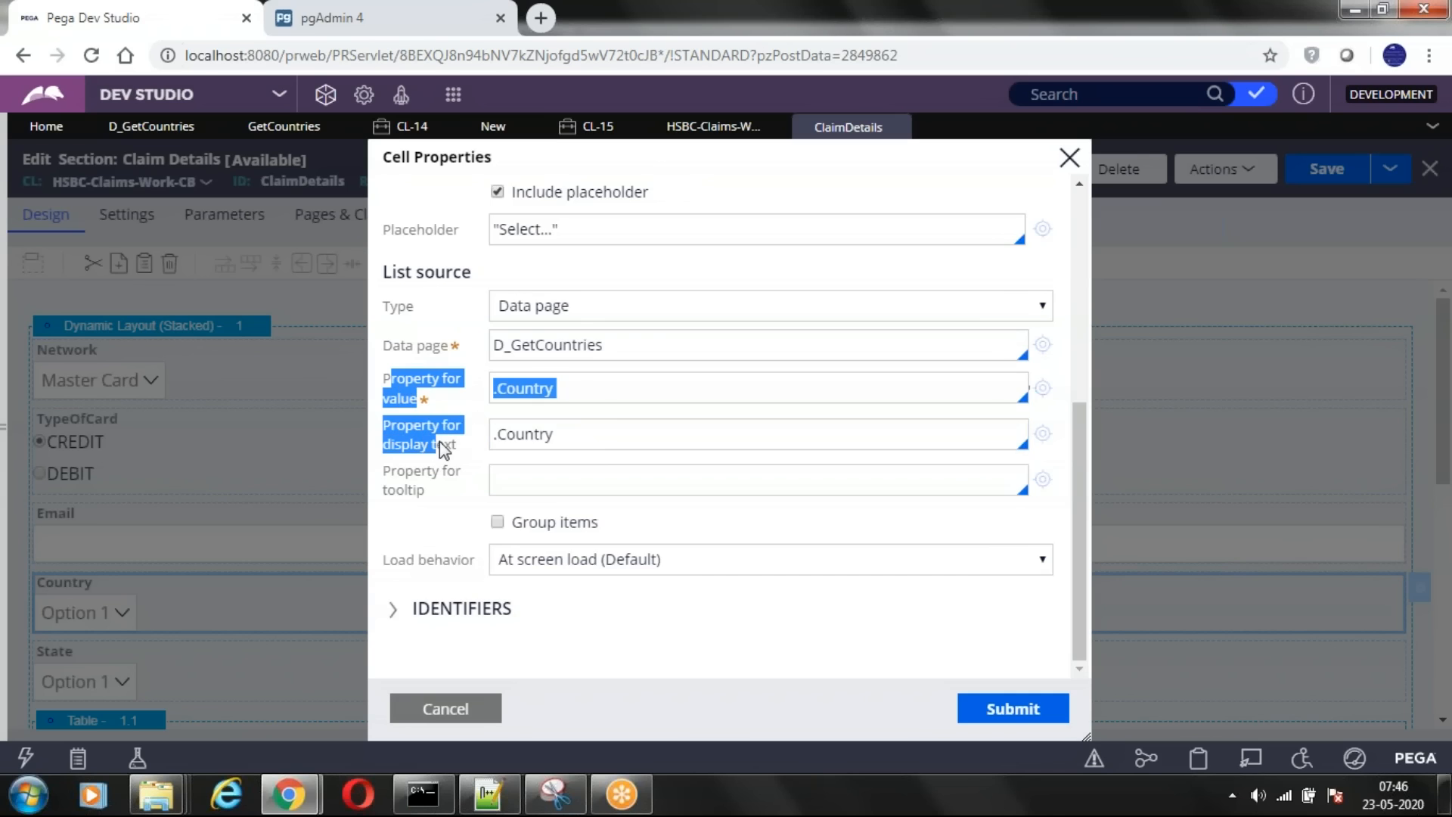
click(428, 391)
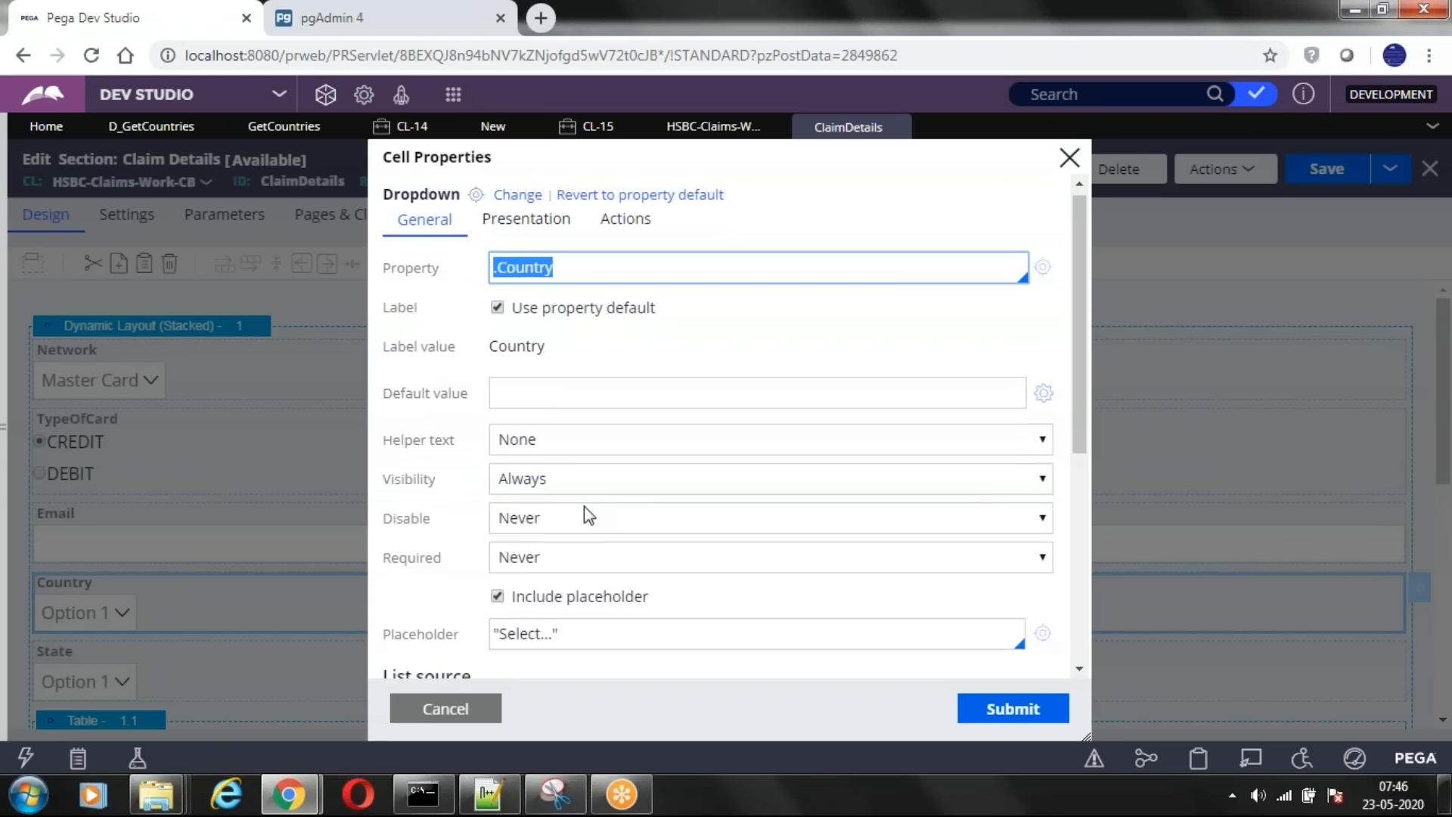
scroll(584, 506, down, 5)
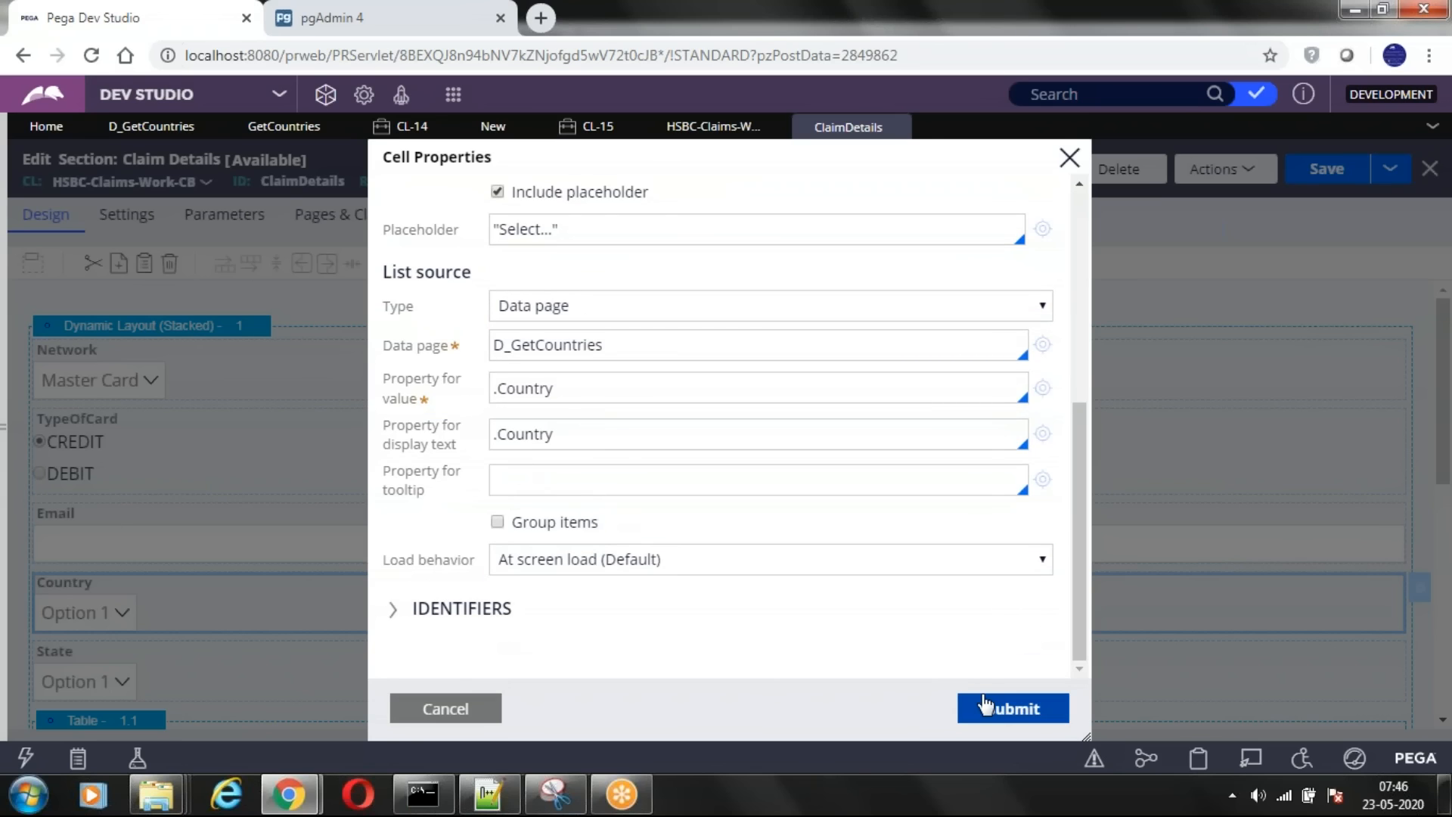
click(420, 708)
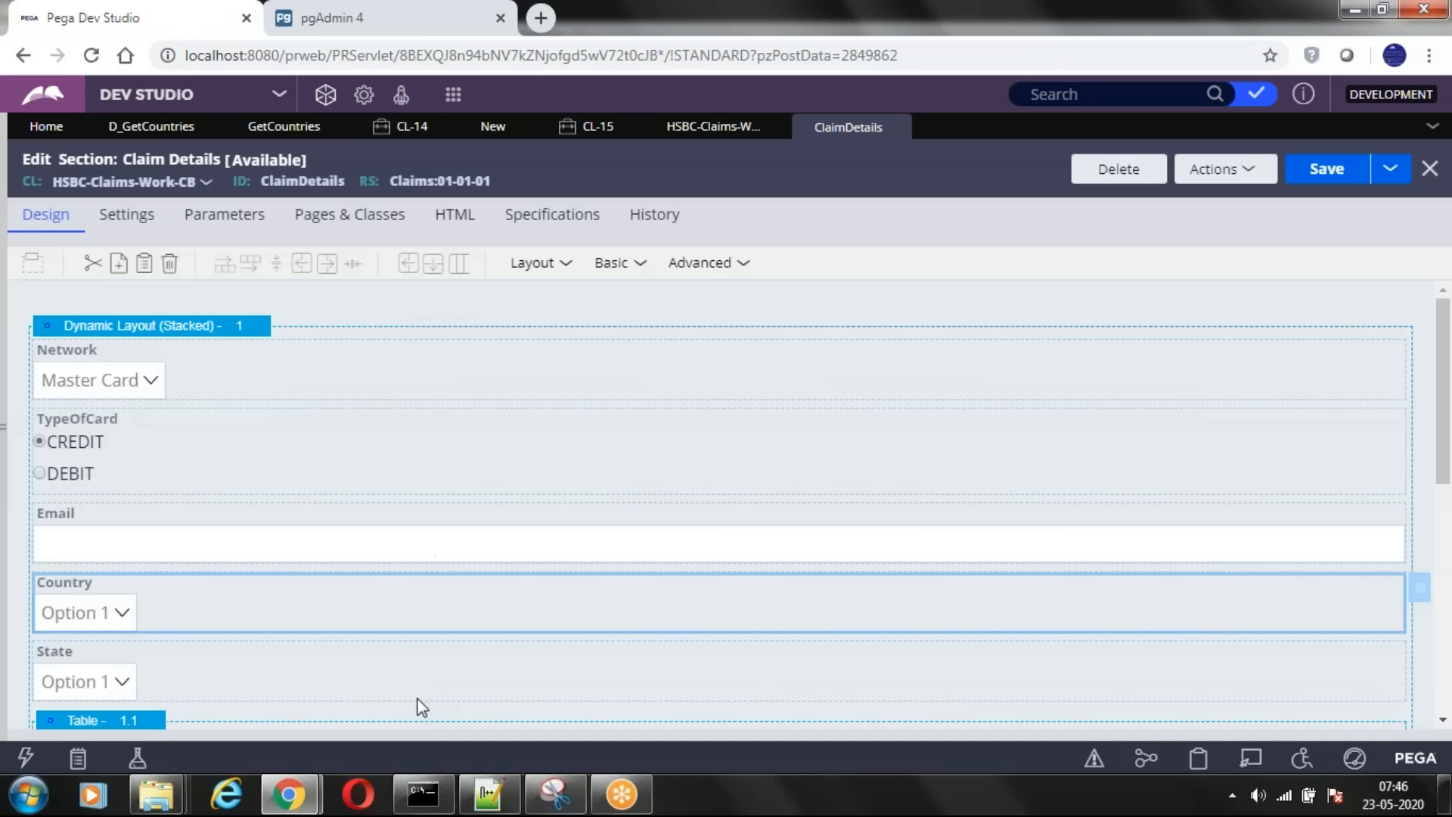
- Return to case CL-14 and check the options offered by the Country dropdown in Claim Details
click(412, 127)
click(115, 568)
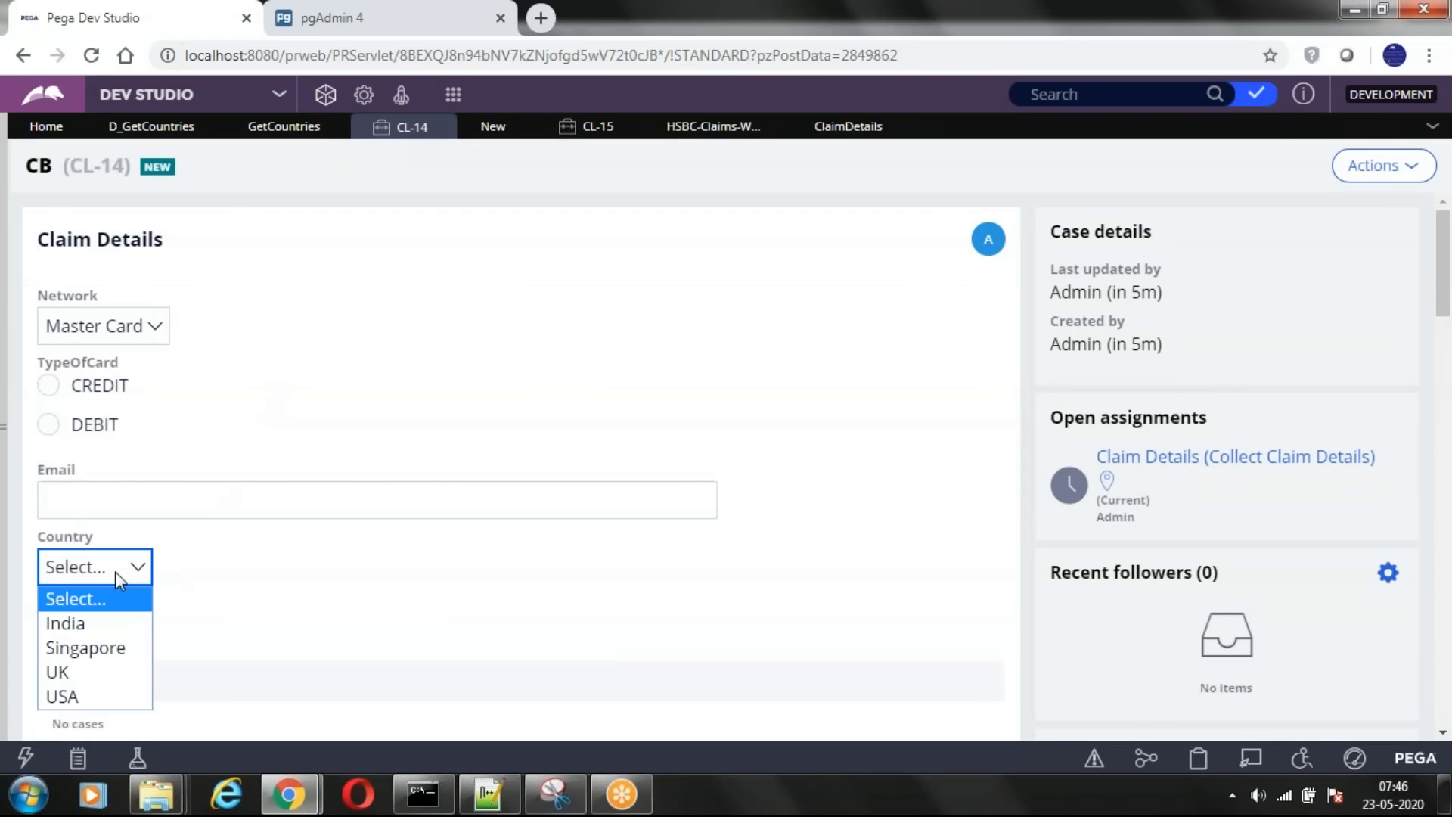
click(393, 357)
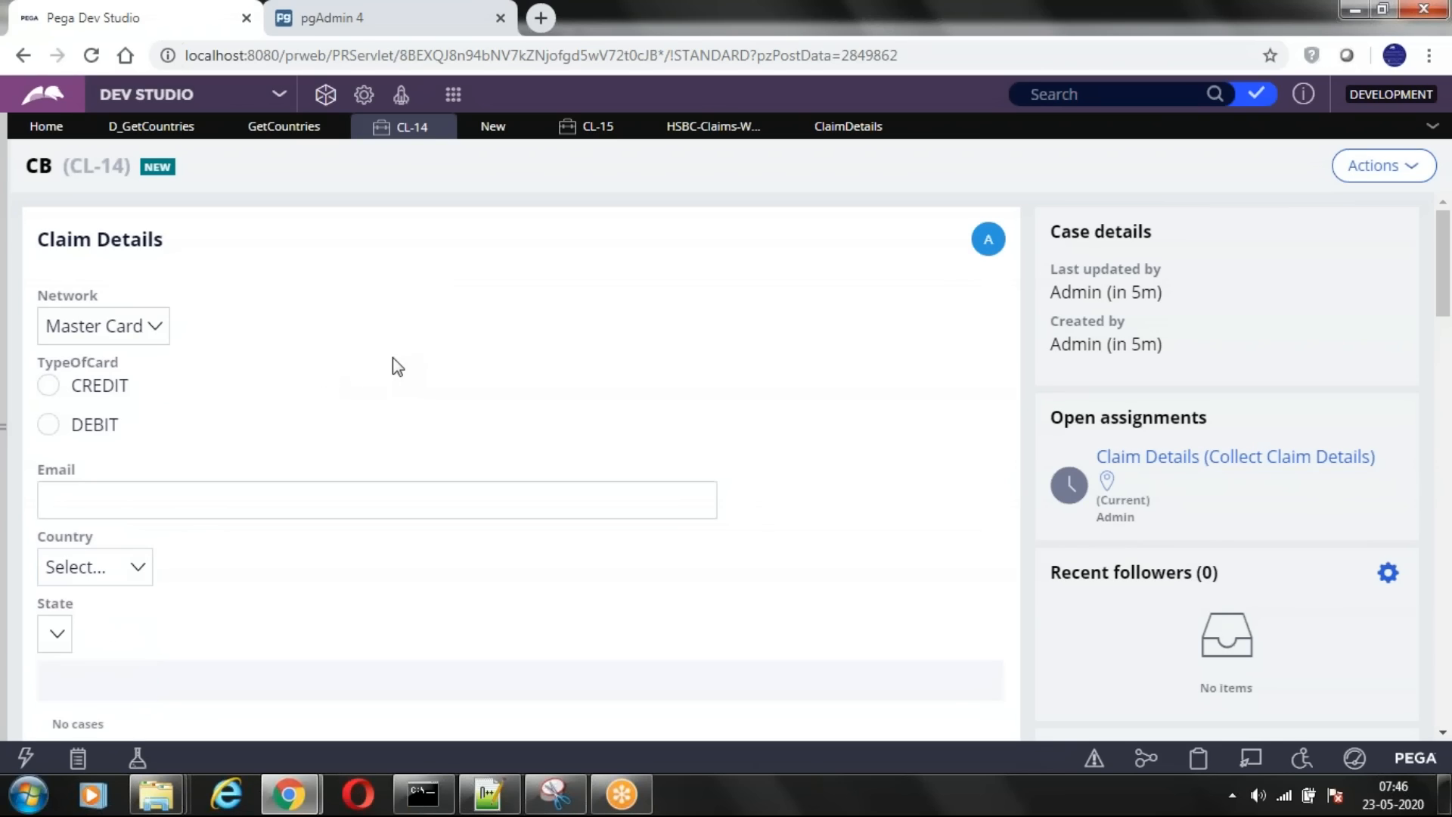